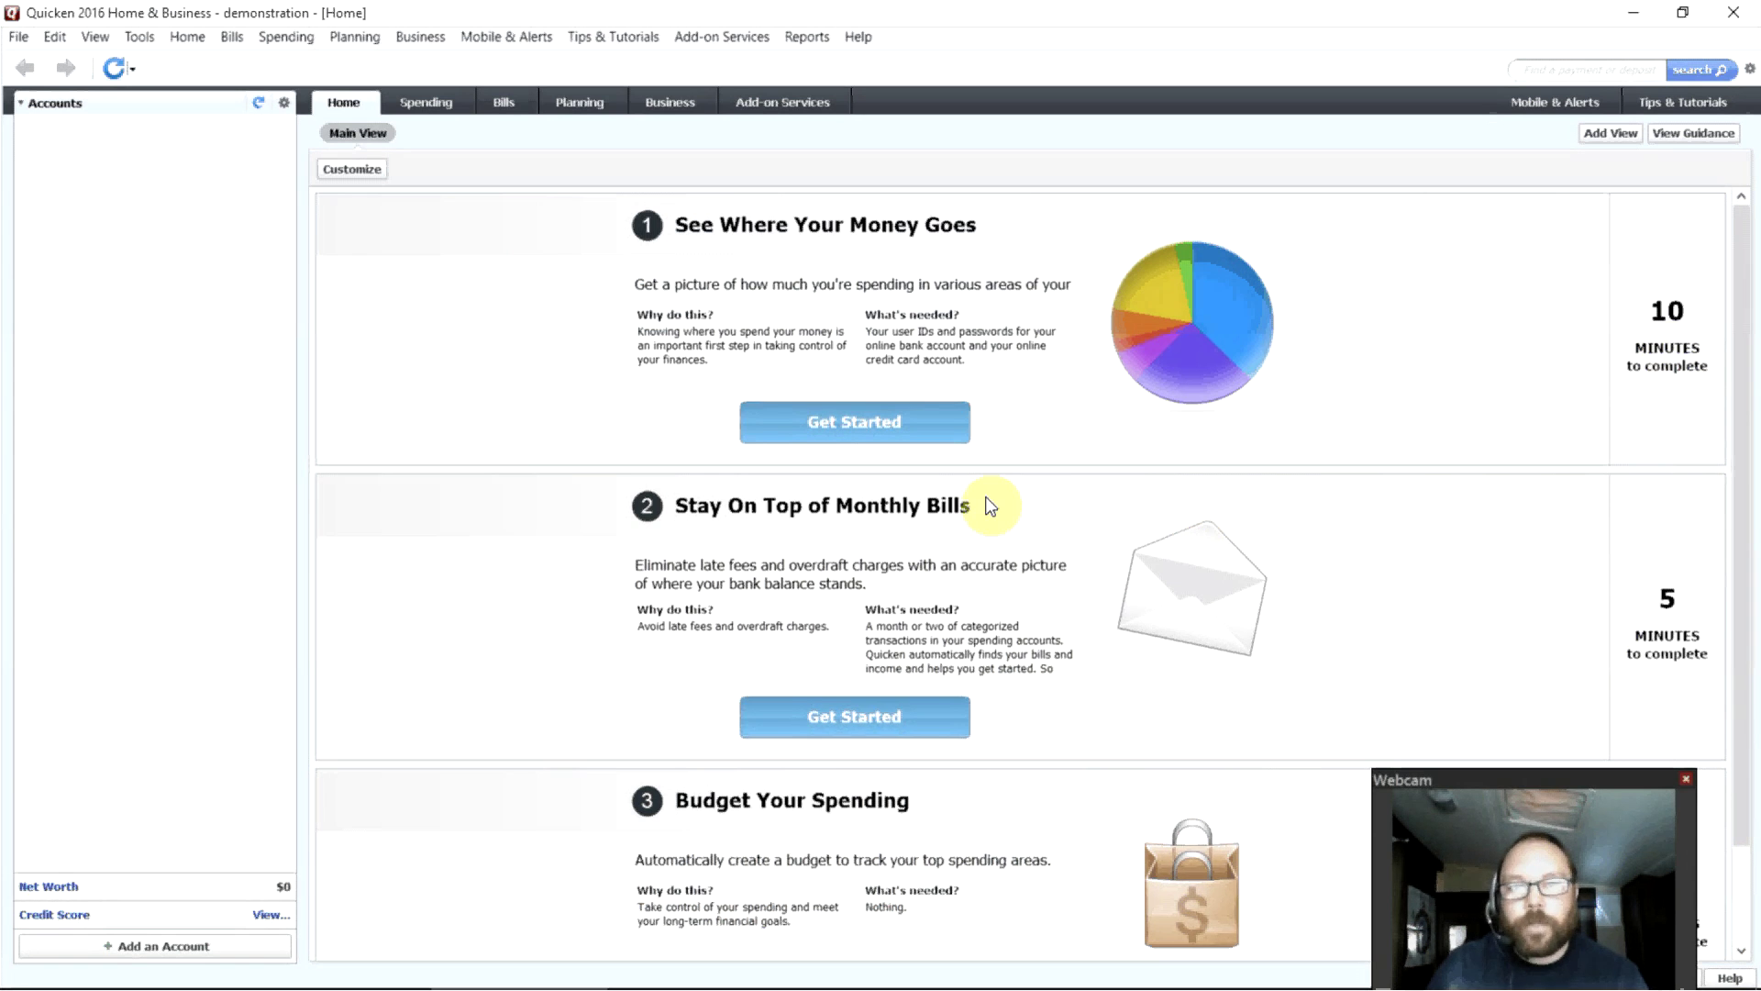
Begin adding a checking account through advanced setup, entering 'My Bank' and choosing manual entry.
click(800, 427)
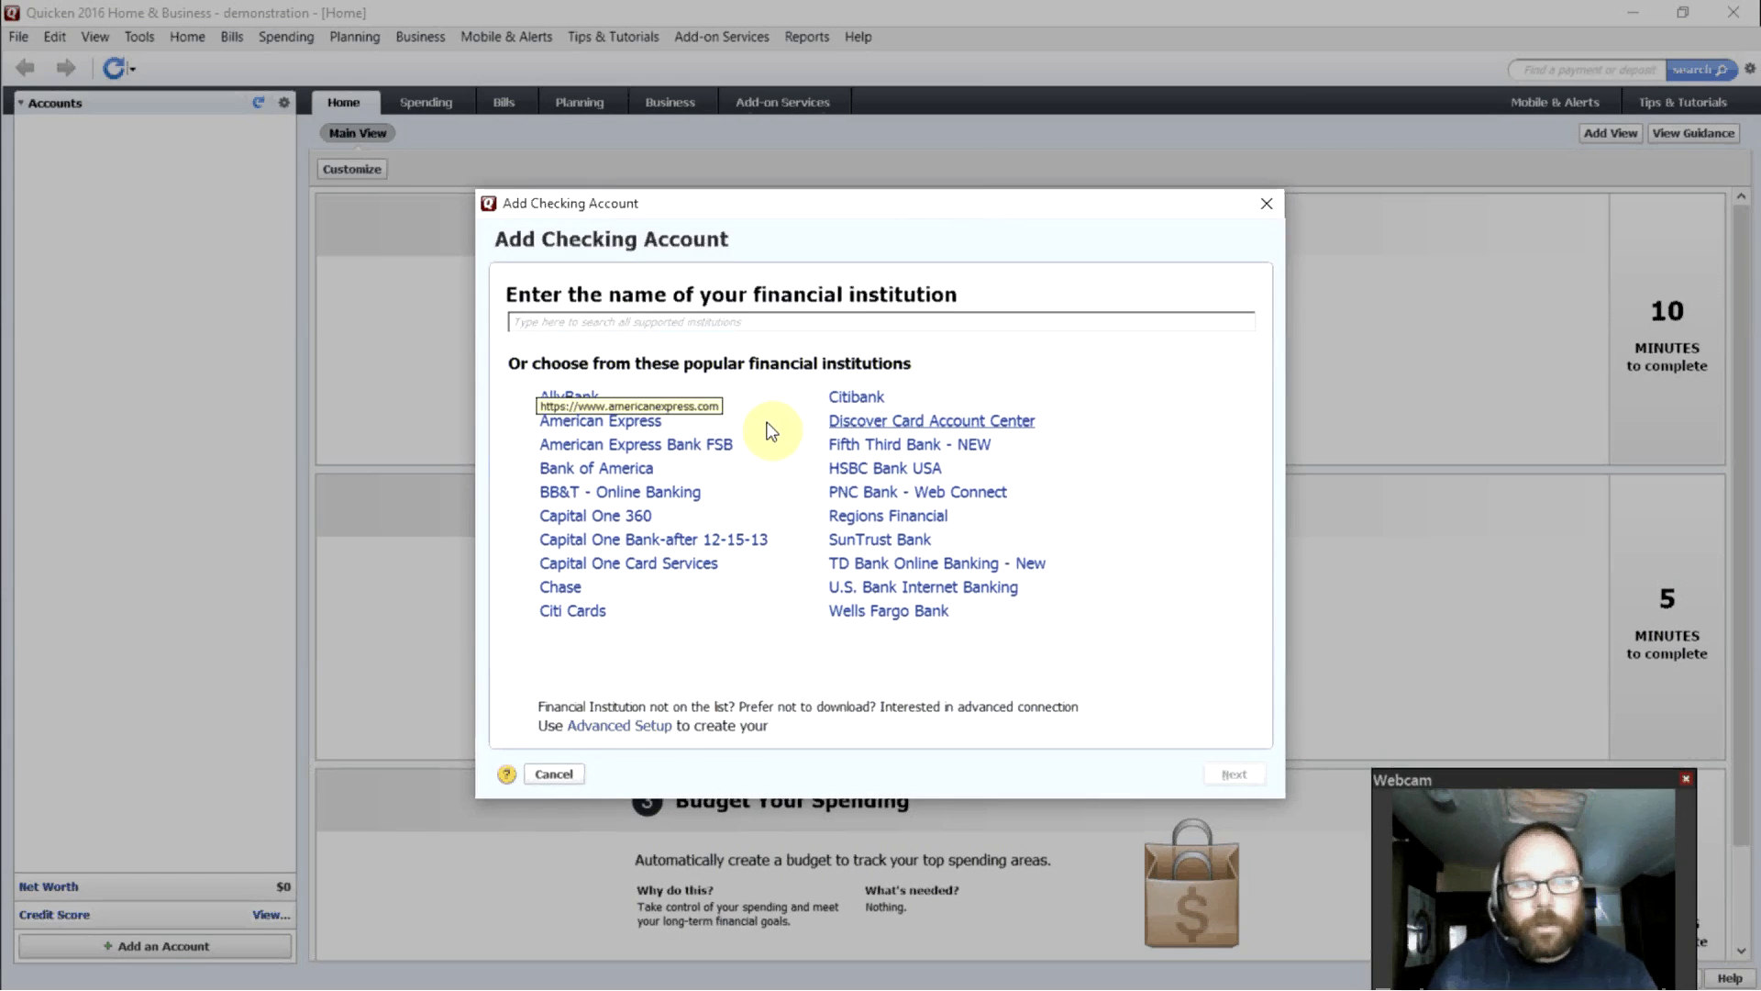
click(643, 726)
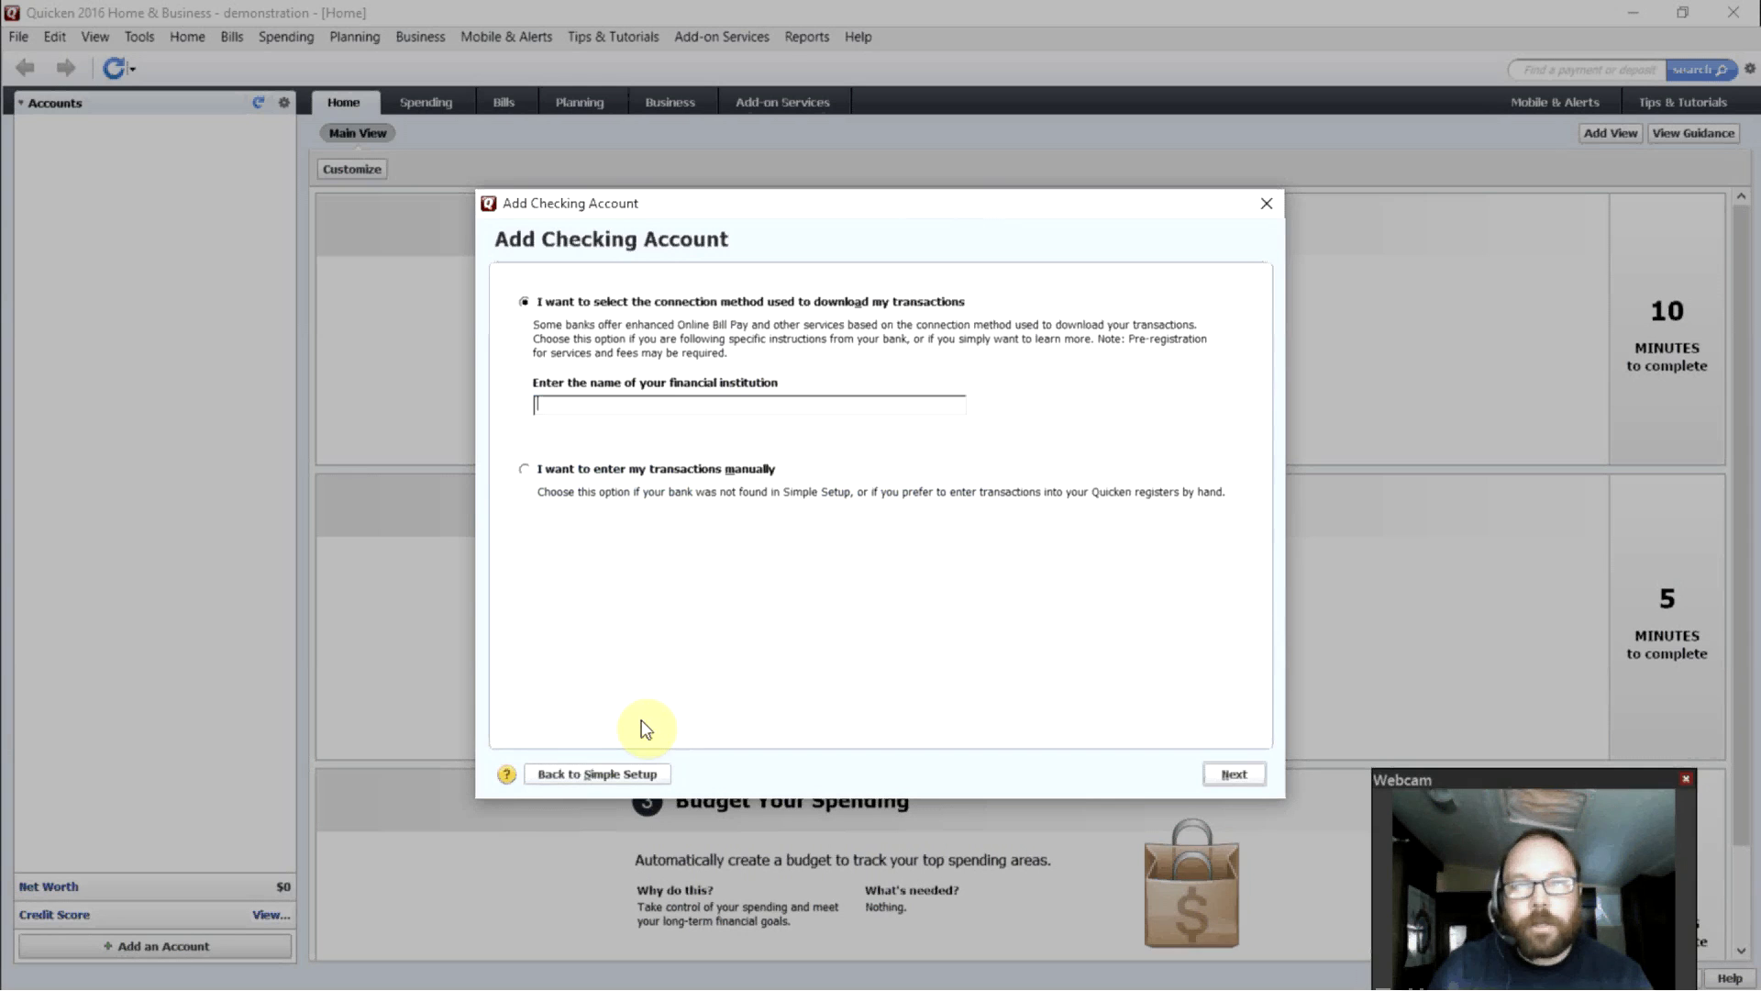
text(My B)
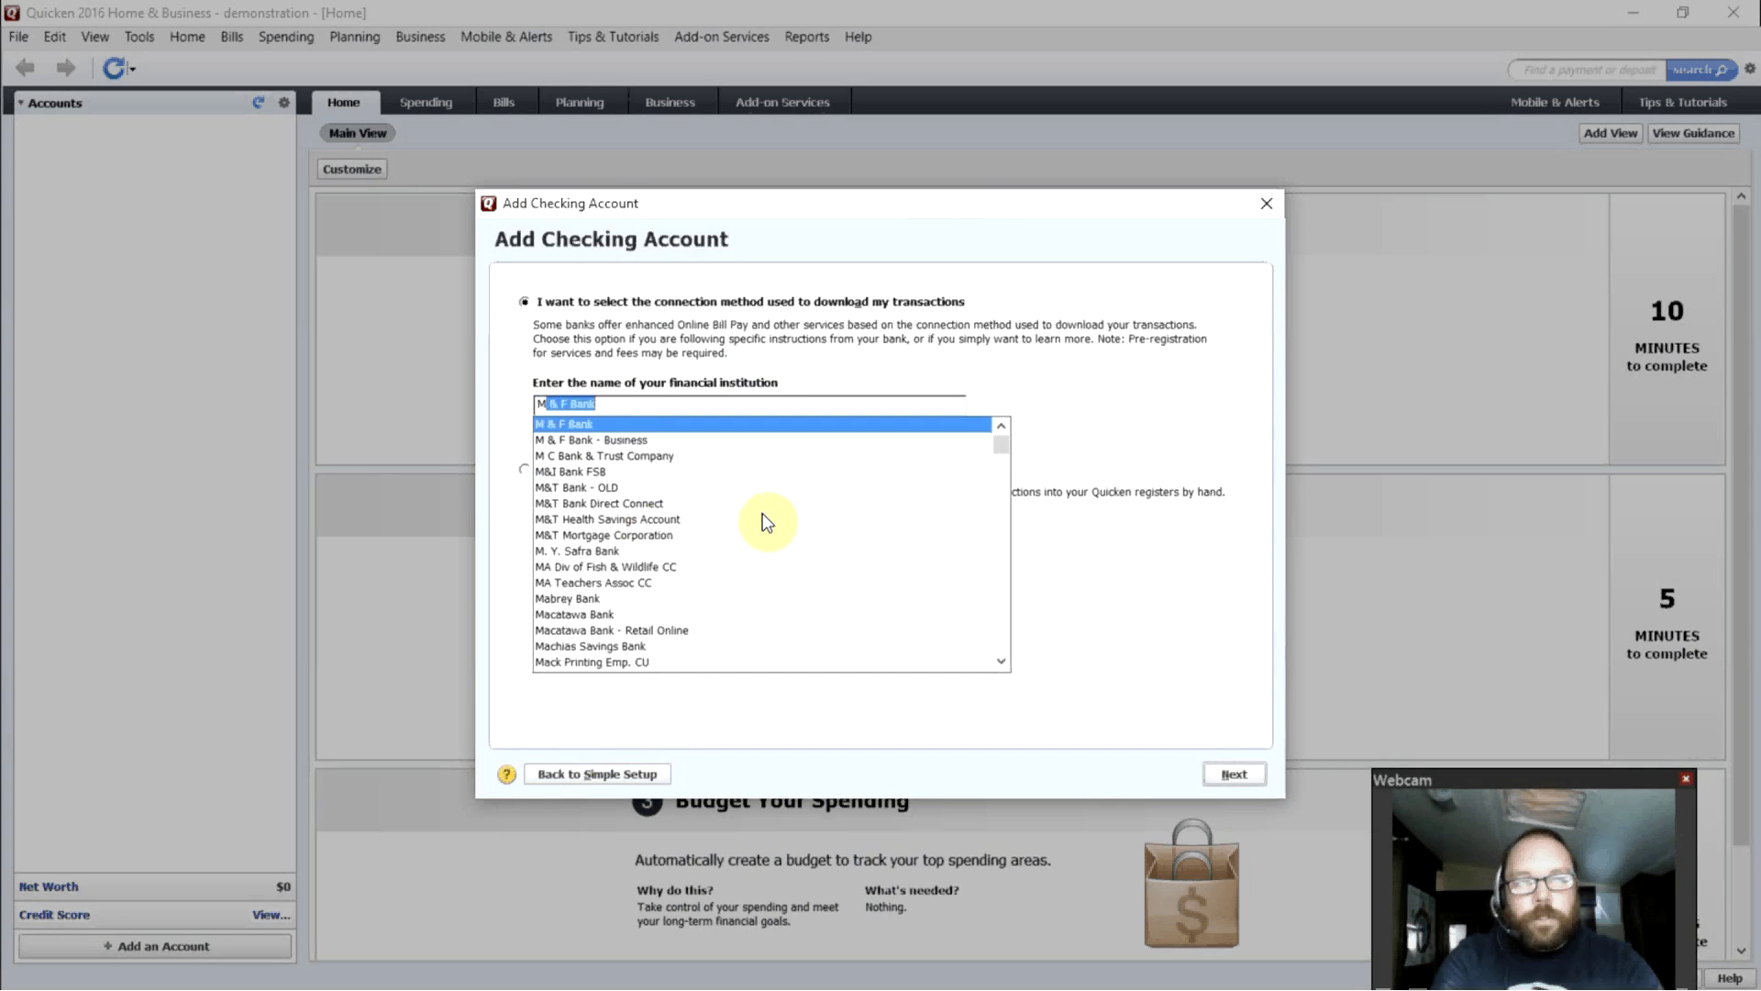
text(ank)
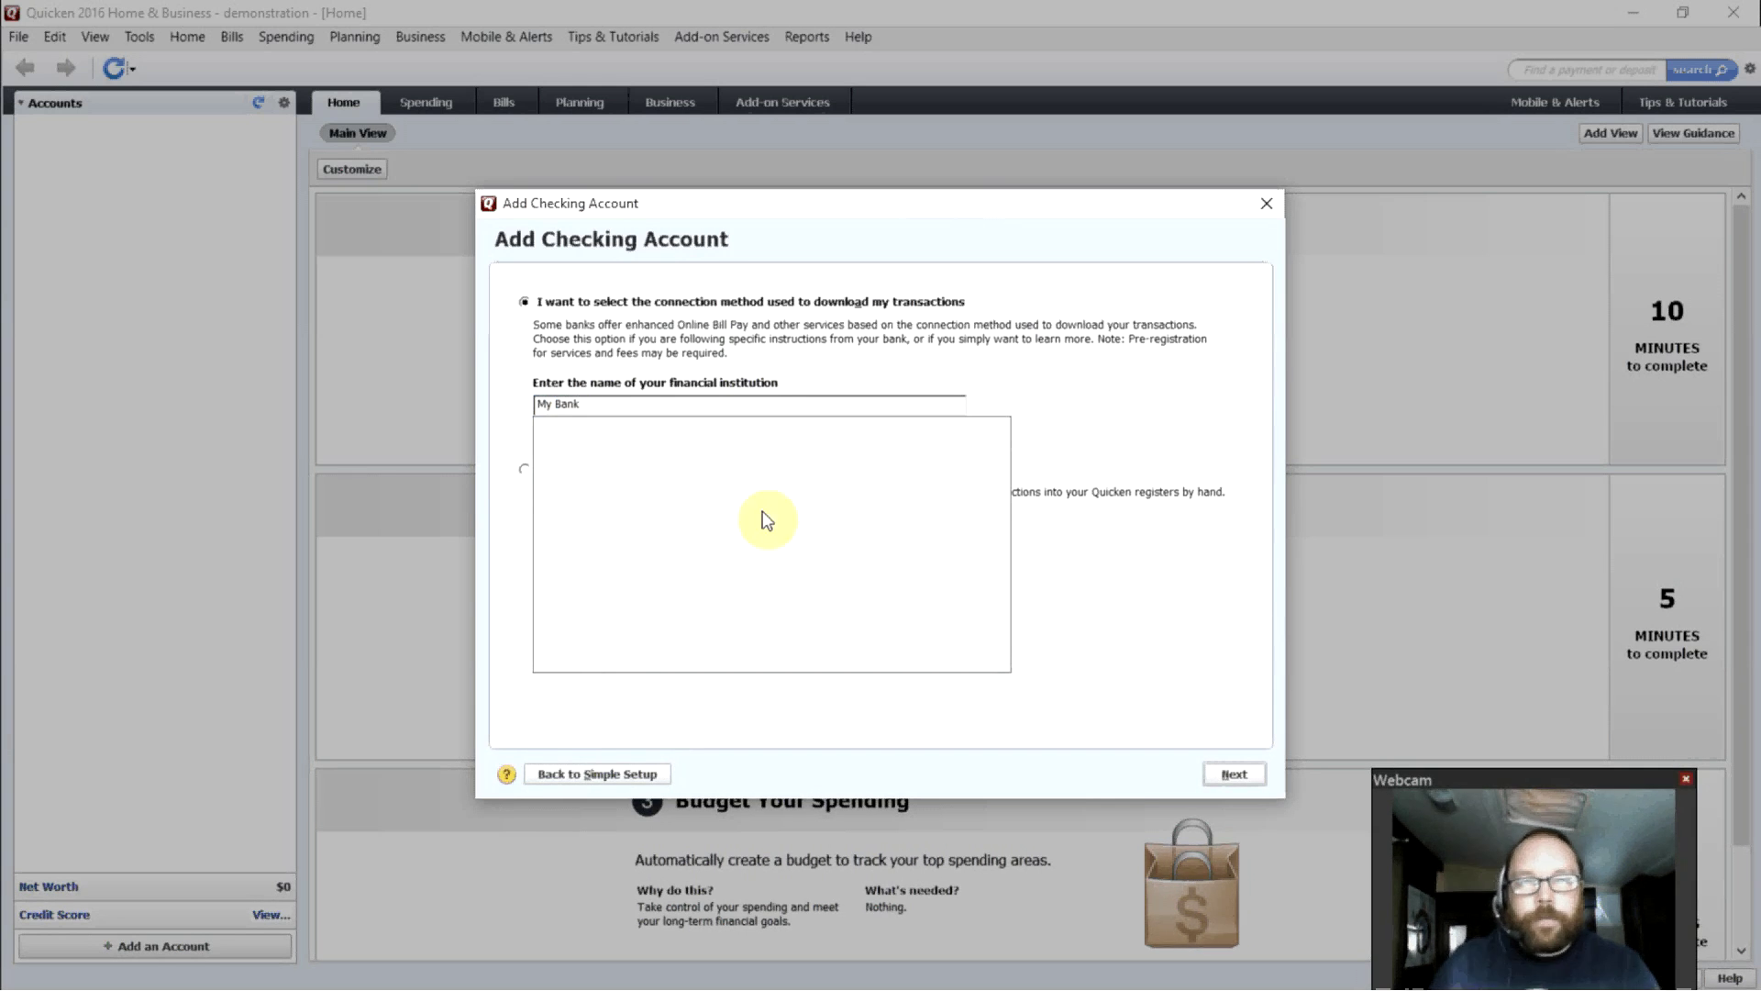
click(1185, 450)
click(639, 481)
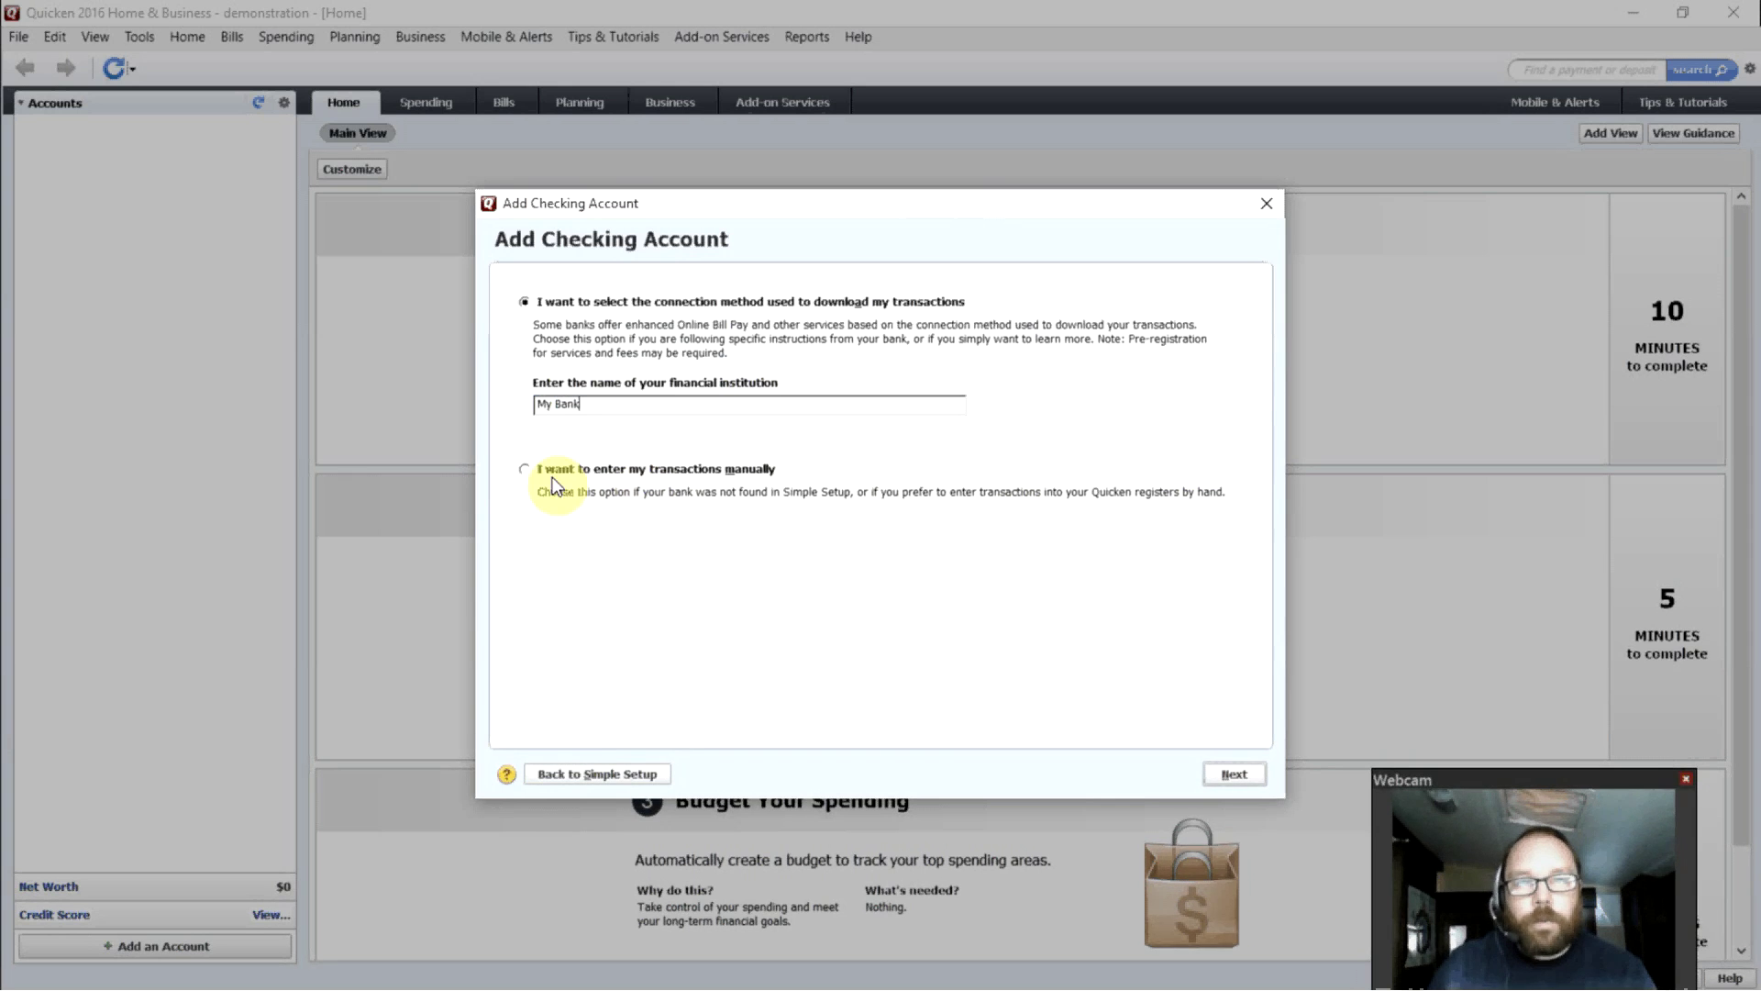
click(524, 469)
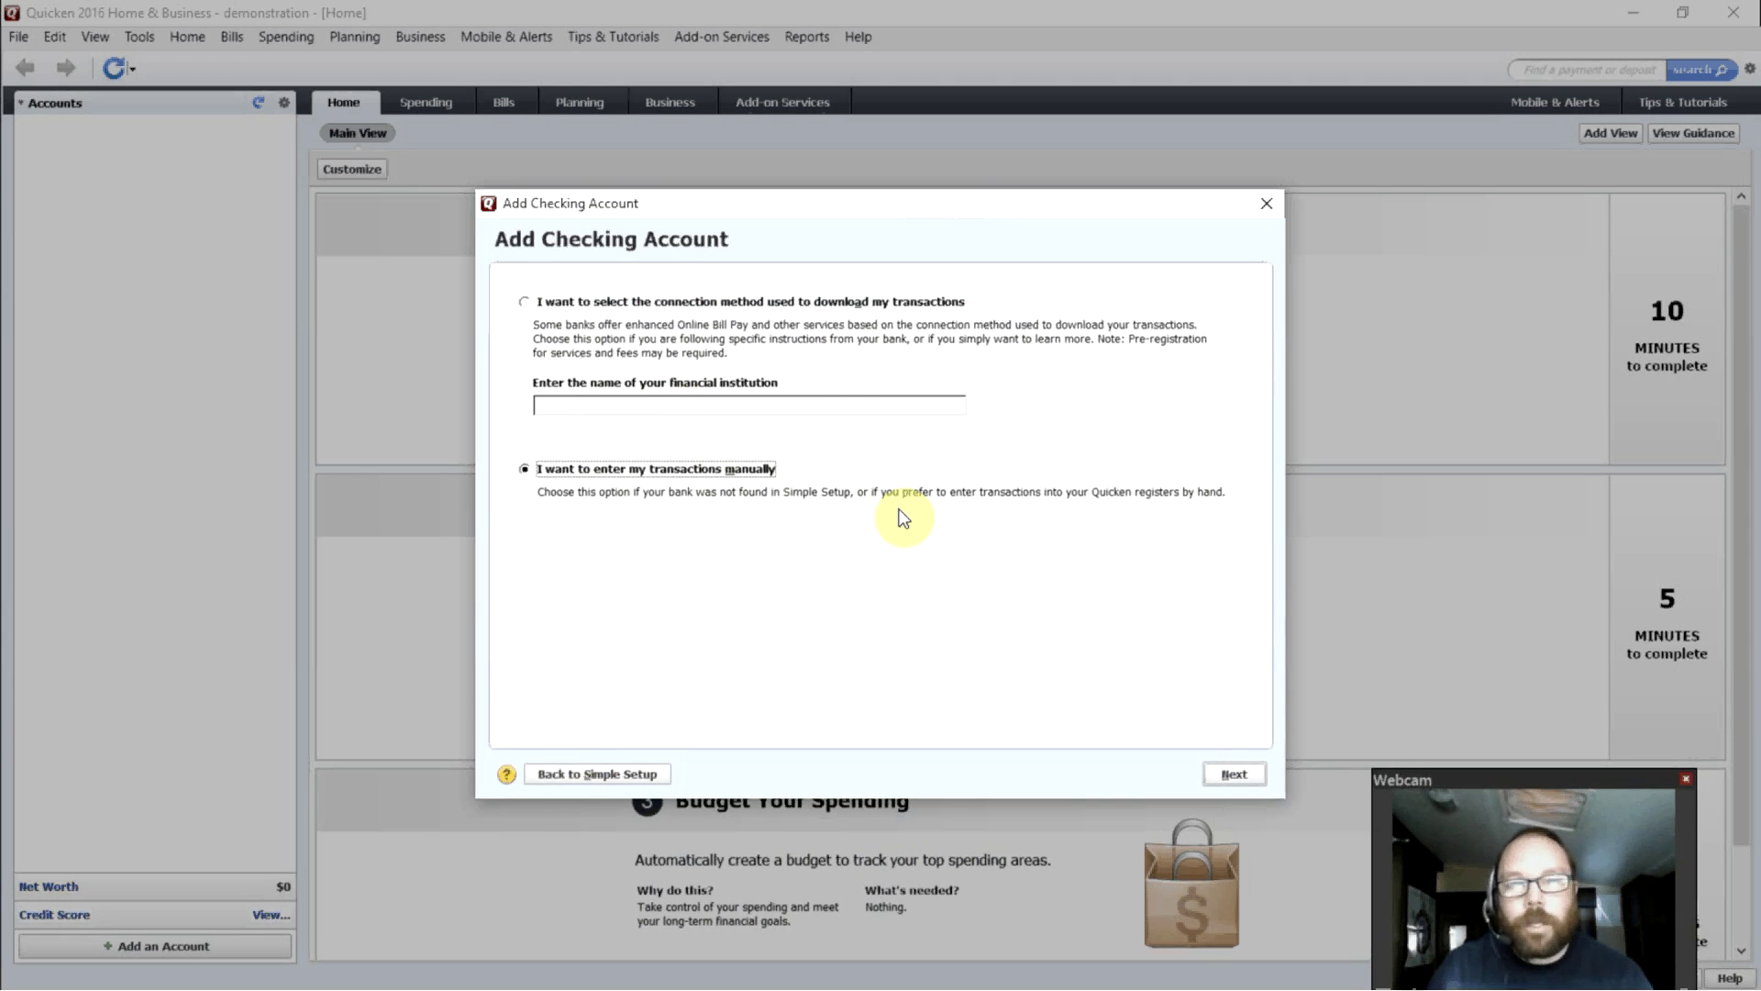
Pick Bank of America in the simple institution search, then cancel and abandon that setup.
click(619, 773)
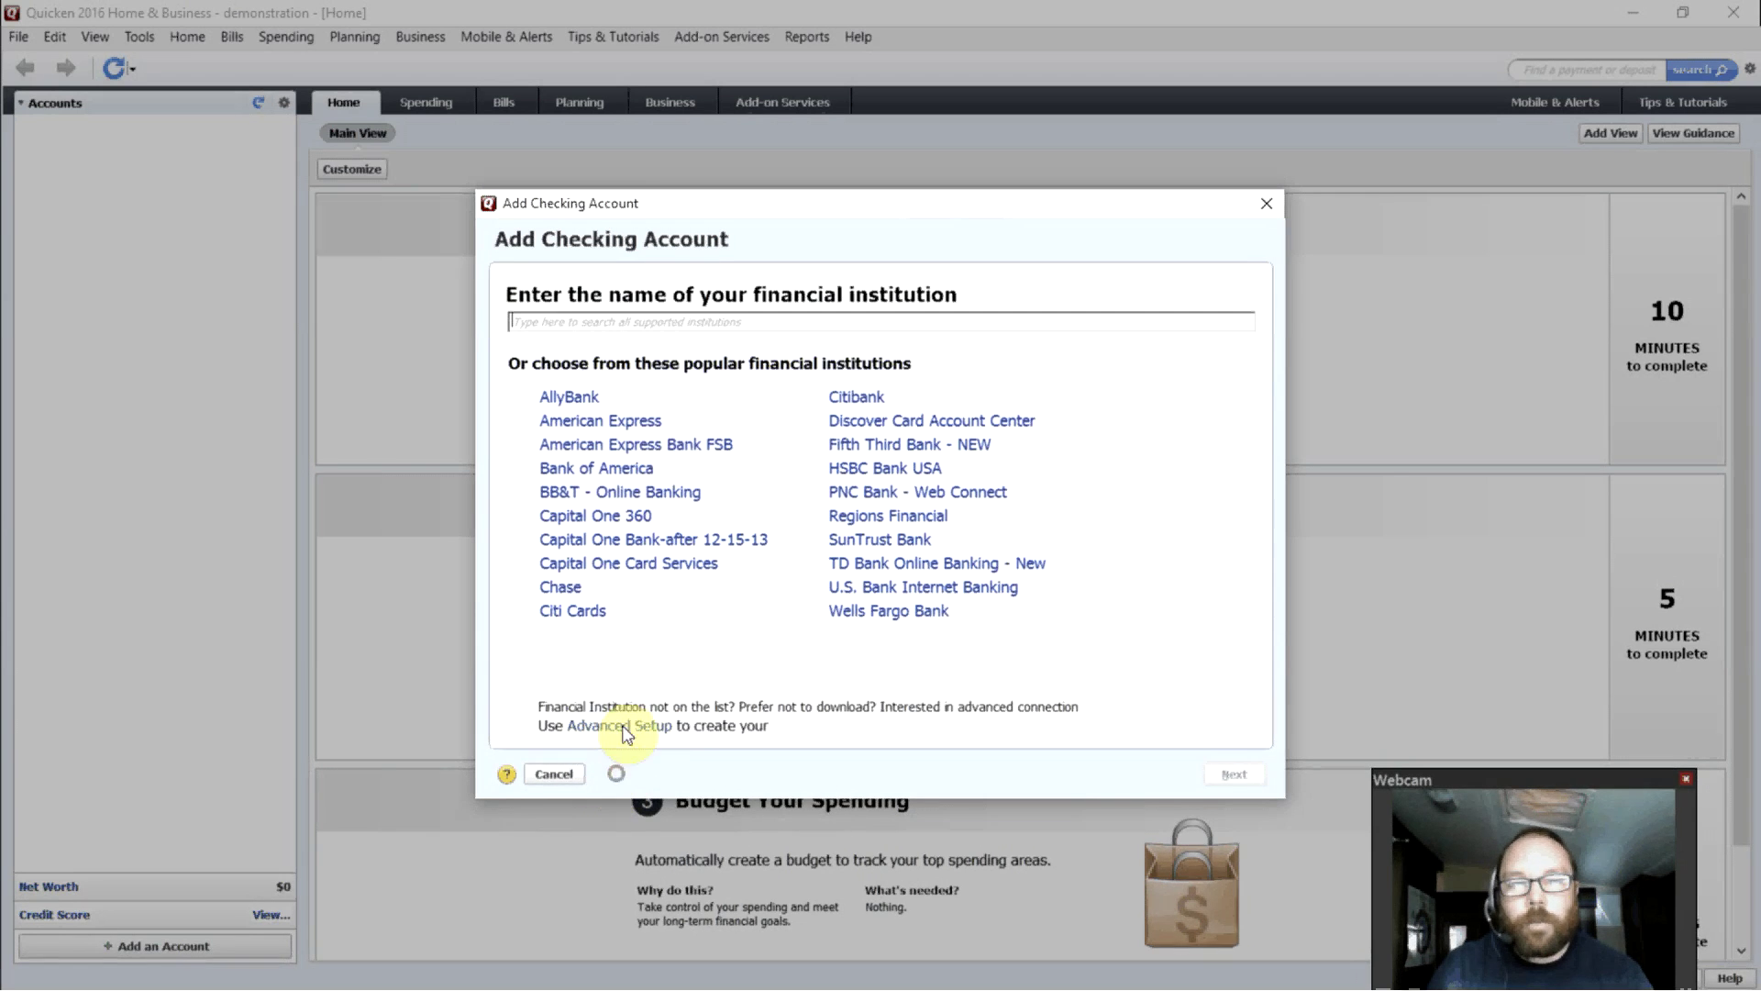
click(620, 469)
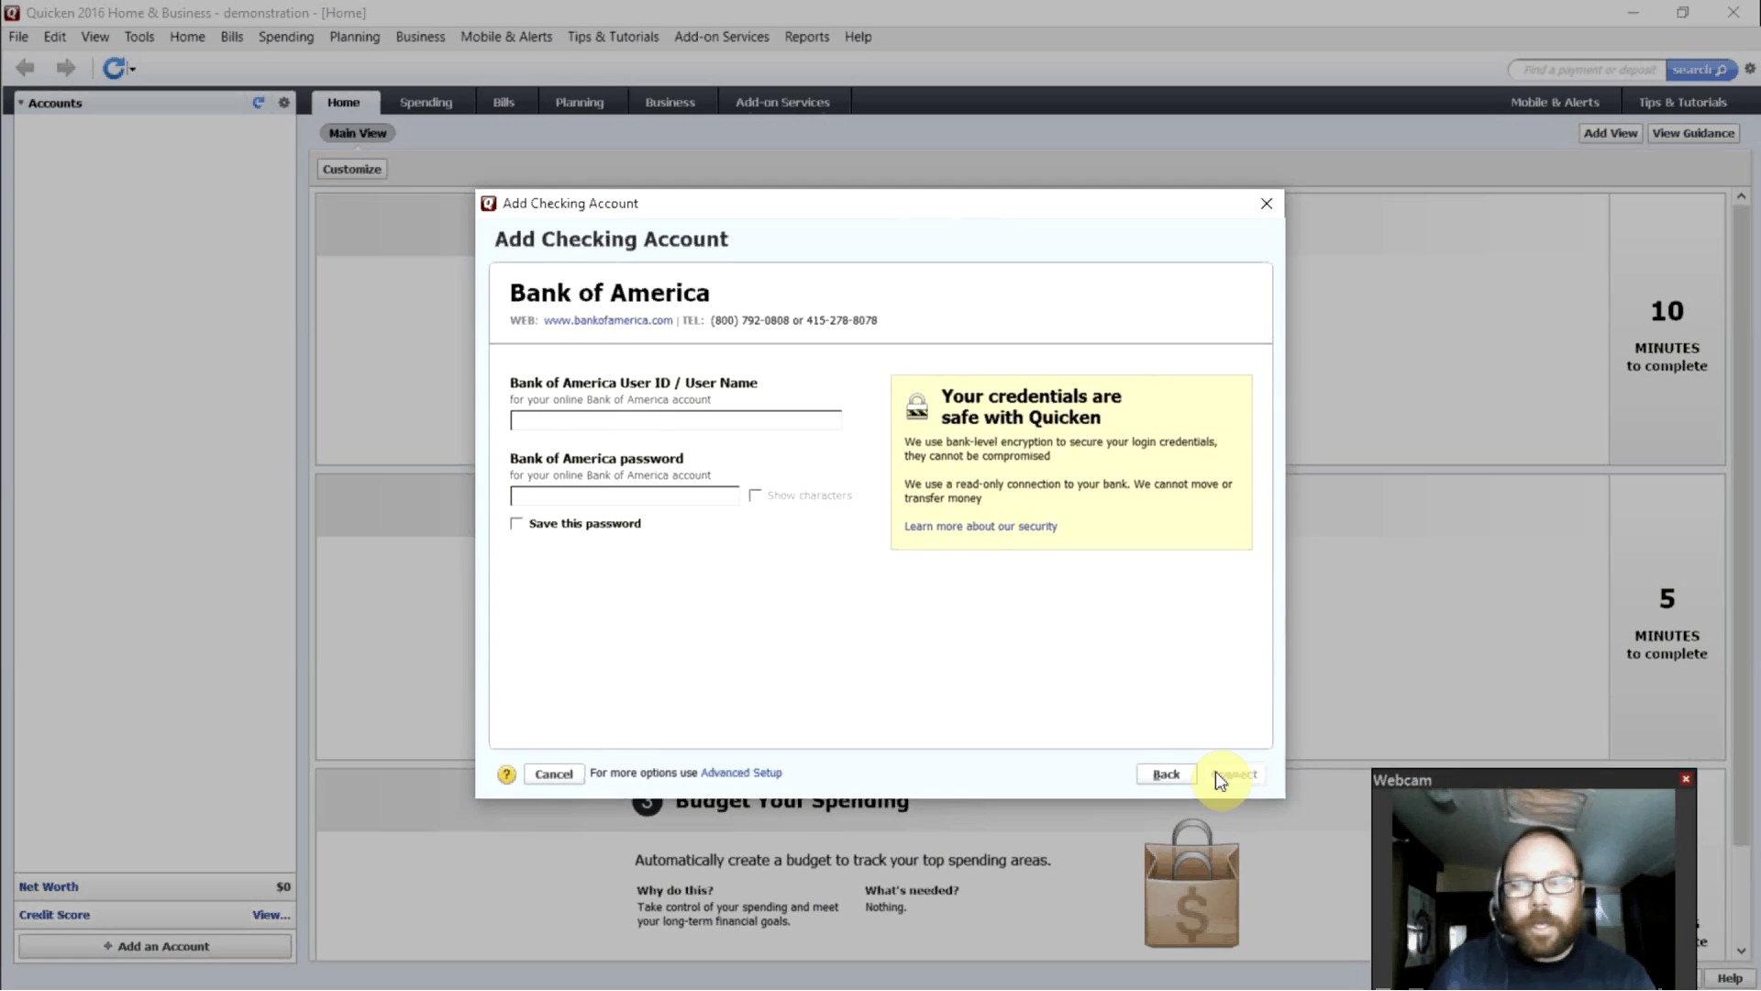
click(553, 773)
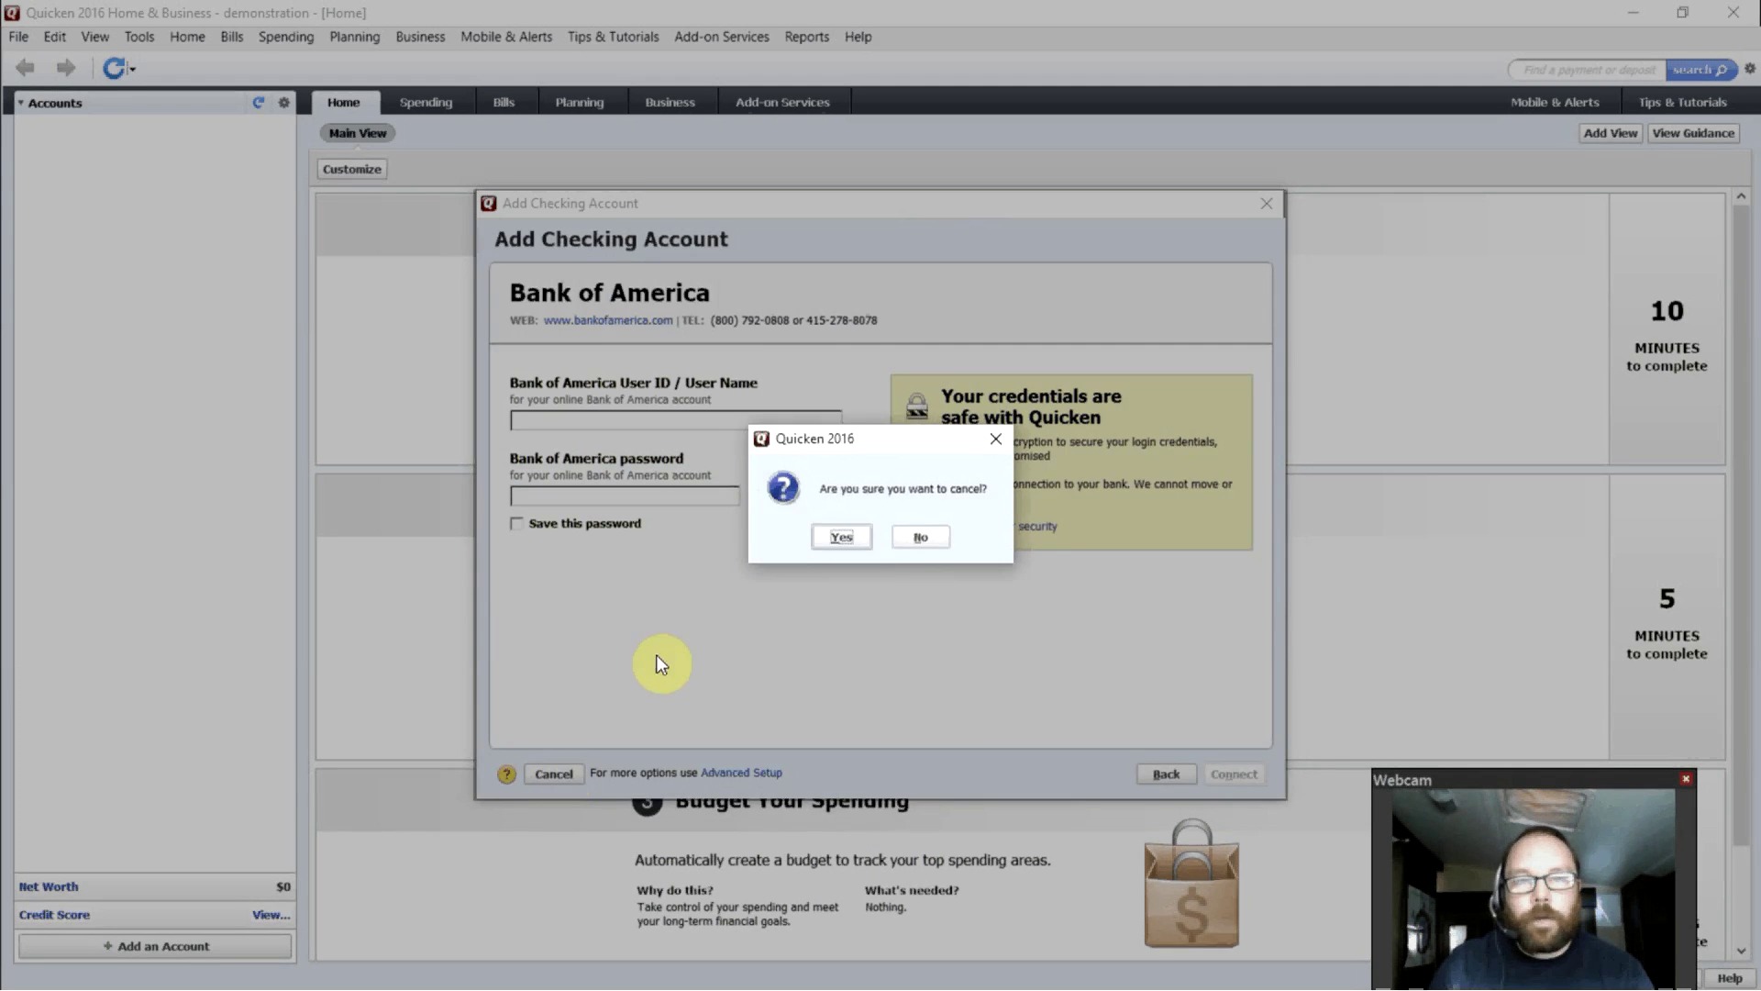
click(863, 546)
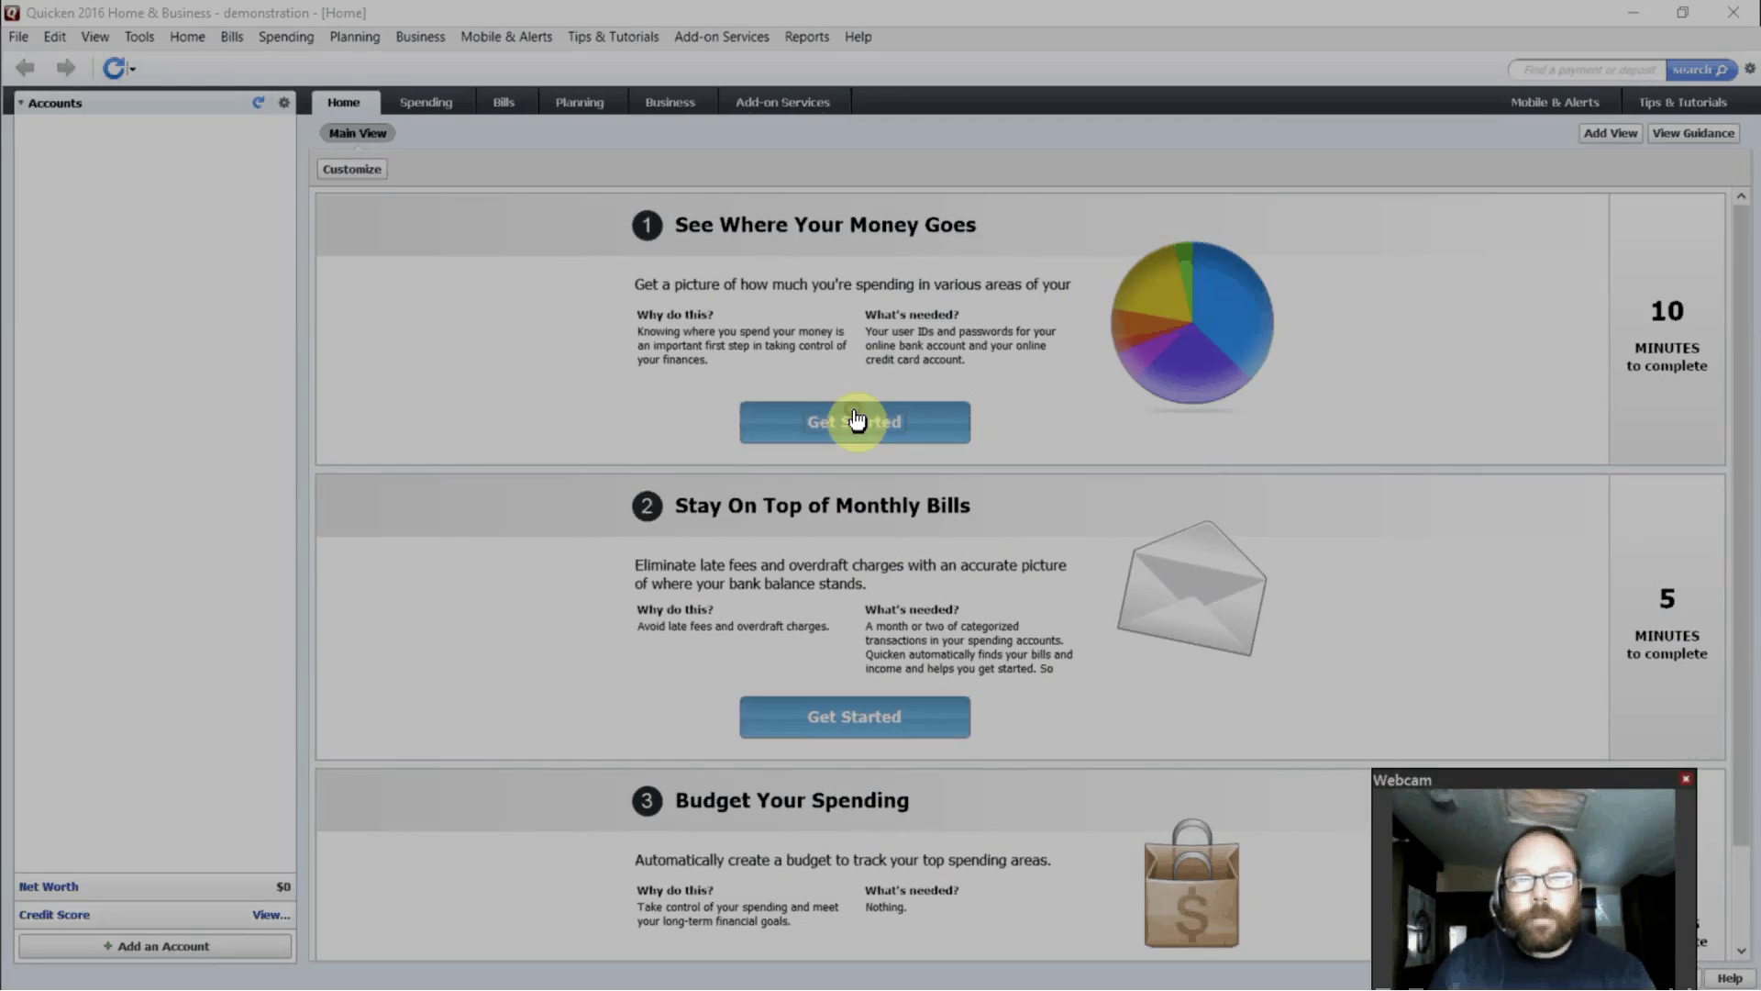
Restart the setup as a manually entered account and keep the name 'Checking'.
click(856, 421)
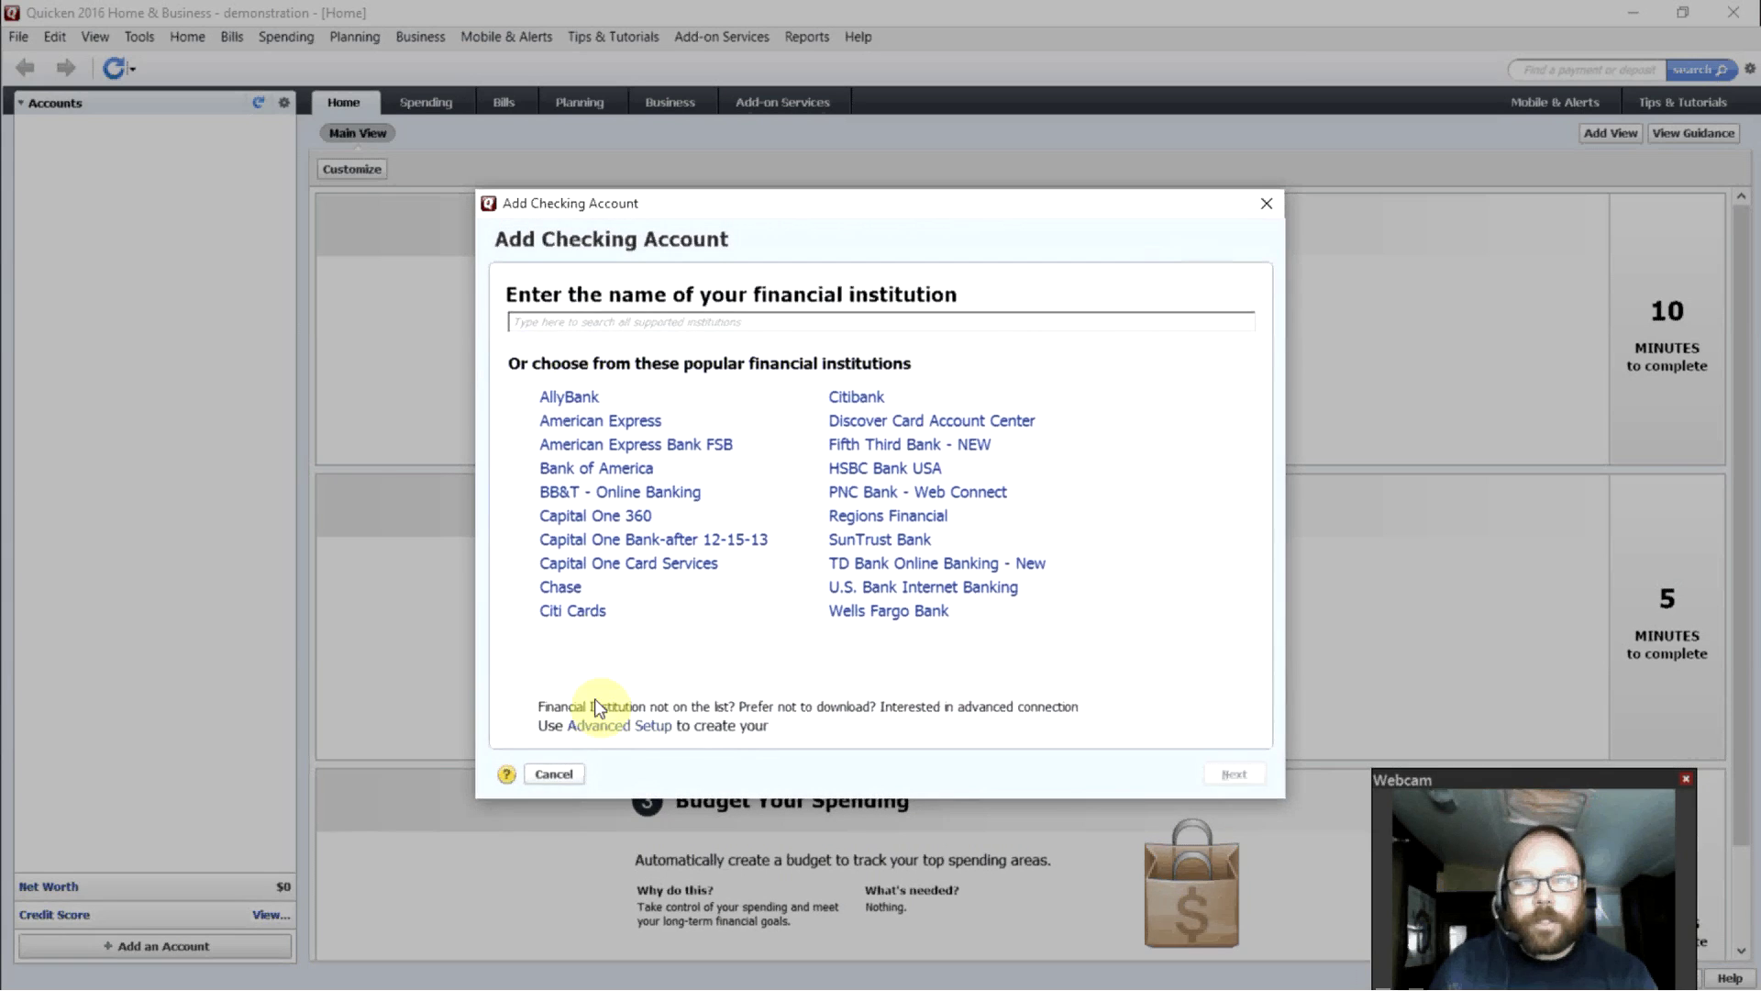
click(610, 725)
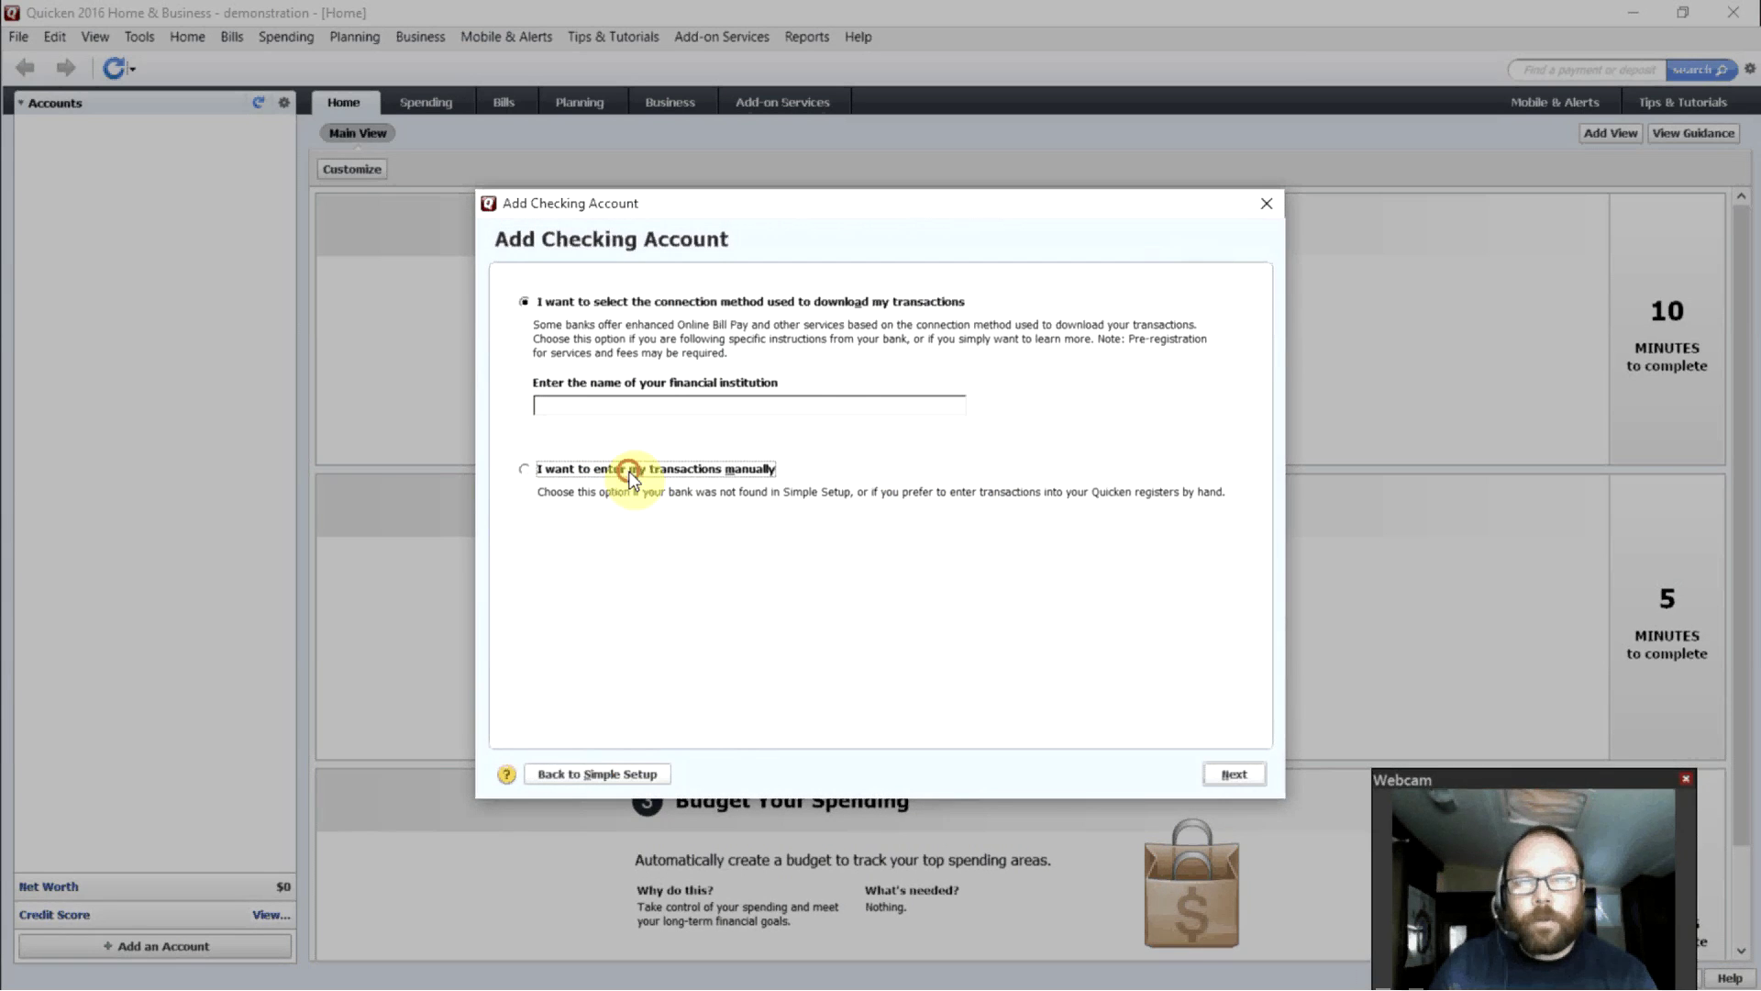
click(629, 471)
click(1229, 778)
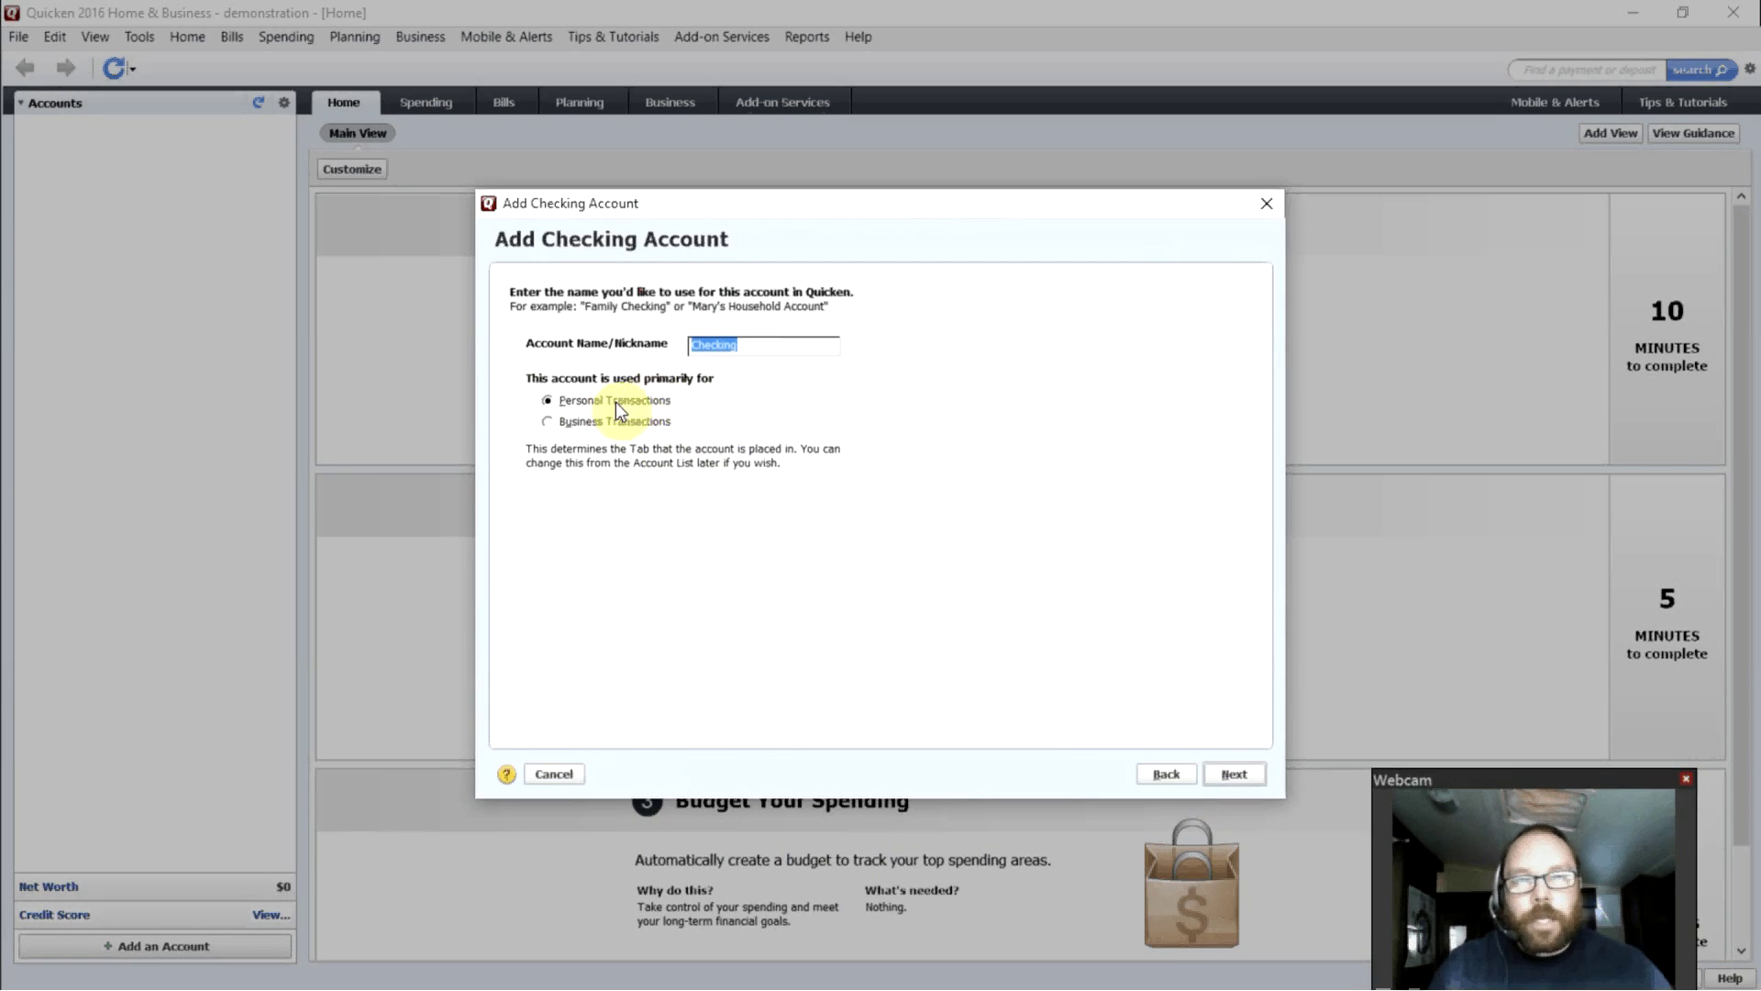
click(1232, 778)
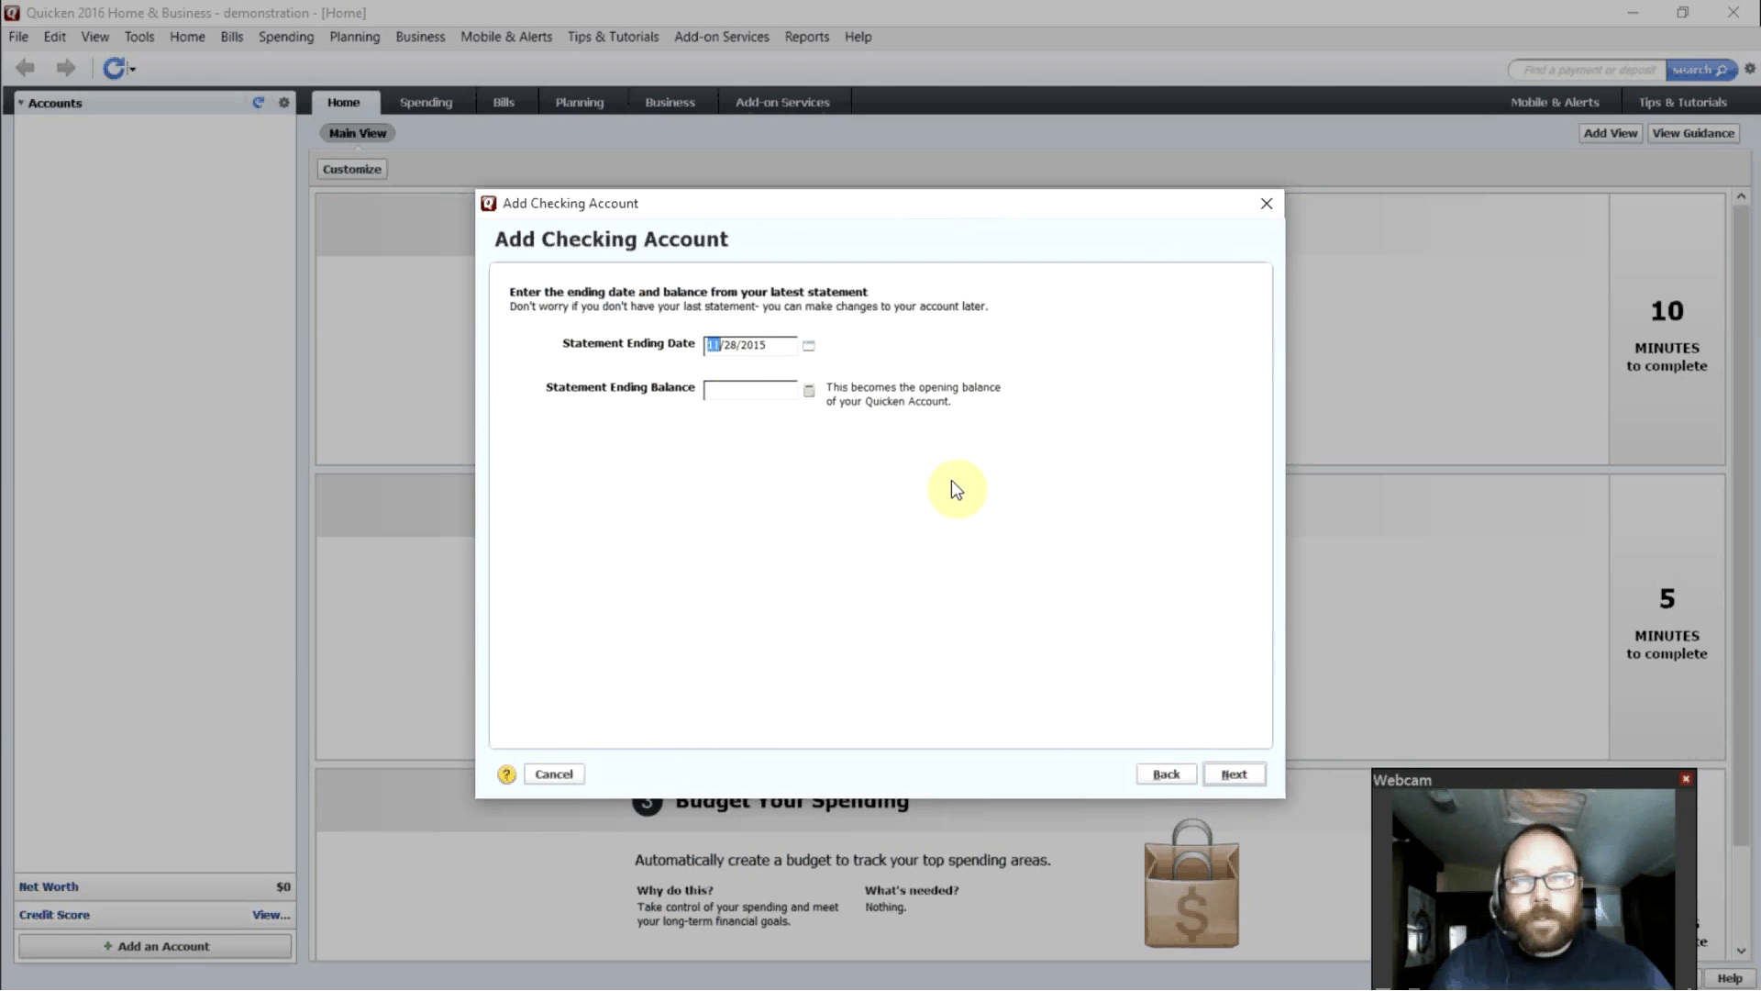
Give Checking a $2,000 balance as of 11/1/2015, finish, and keep the existing mobile data.
click(725, 344)
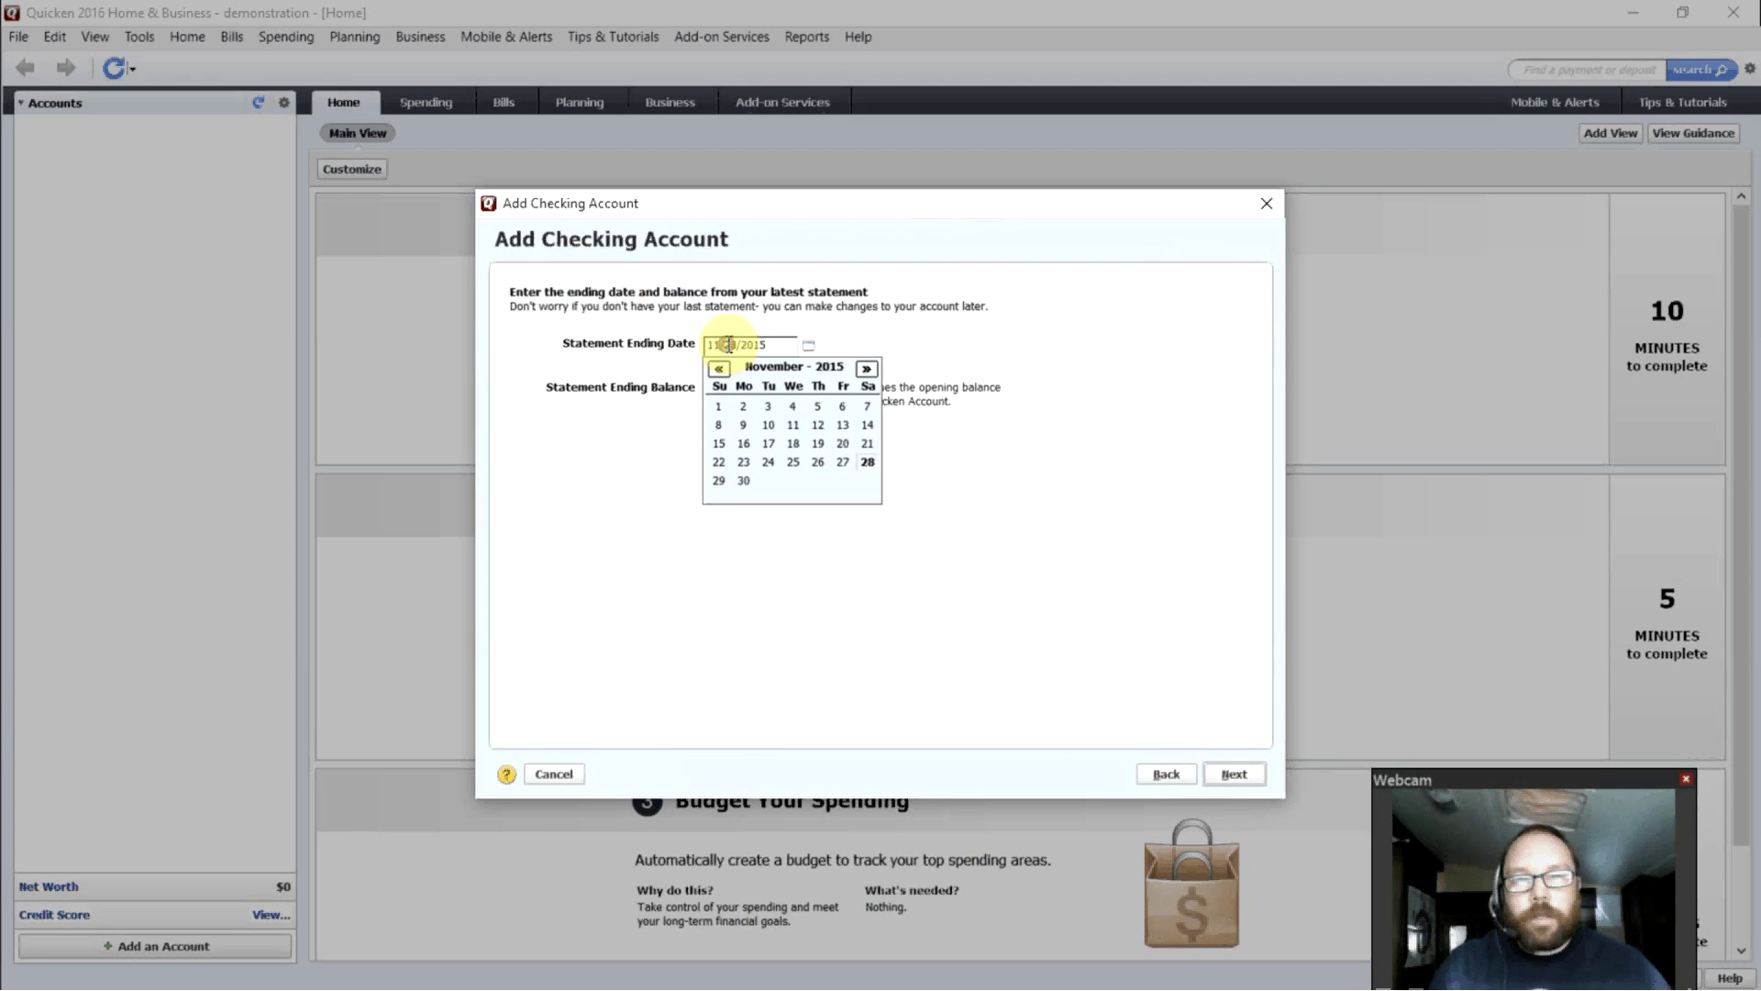
click(718, 405)
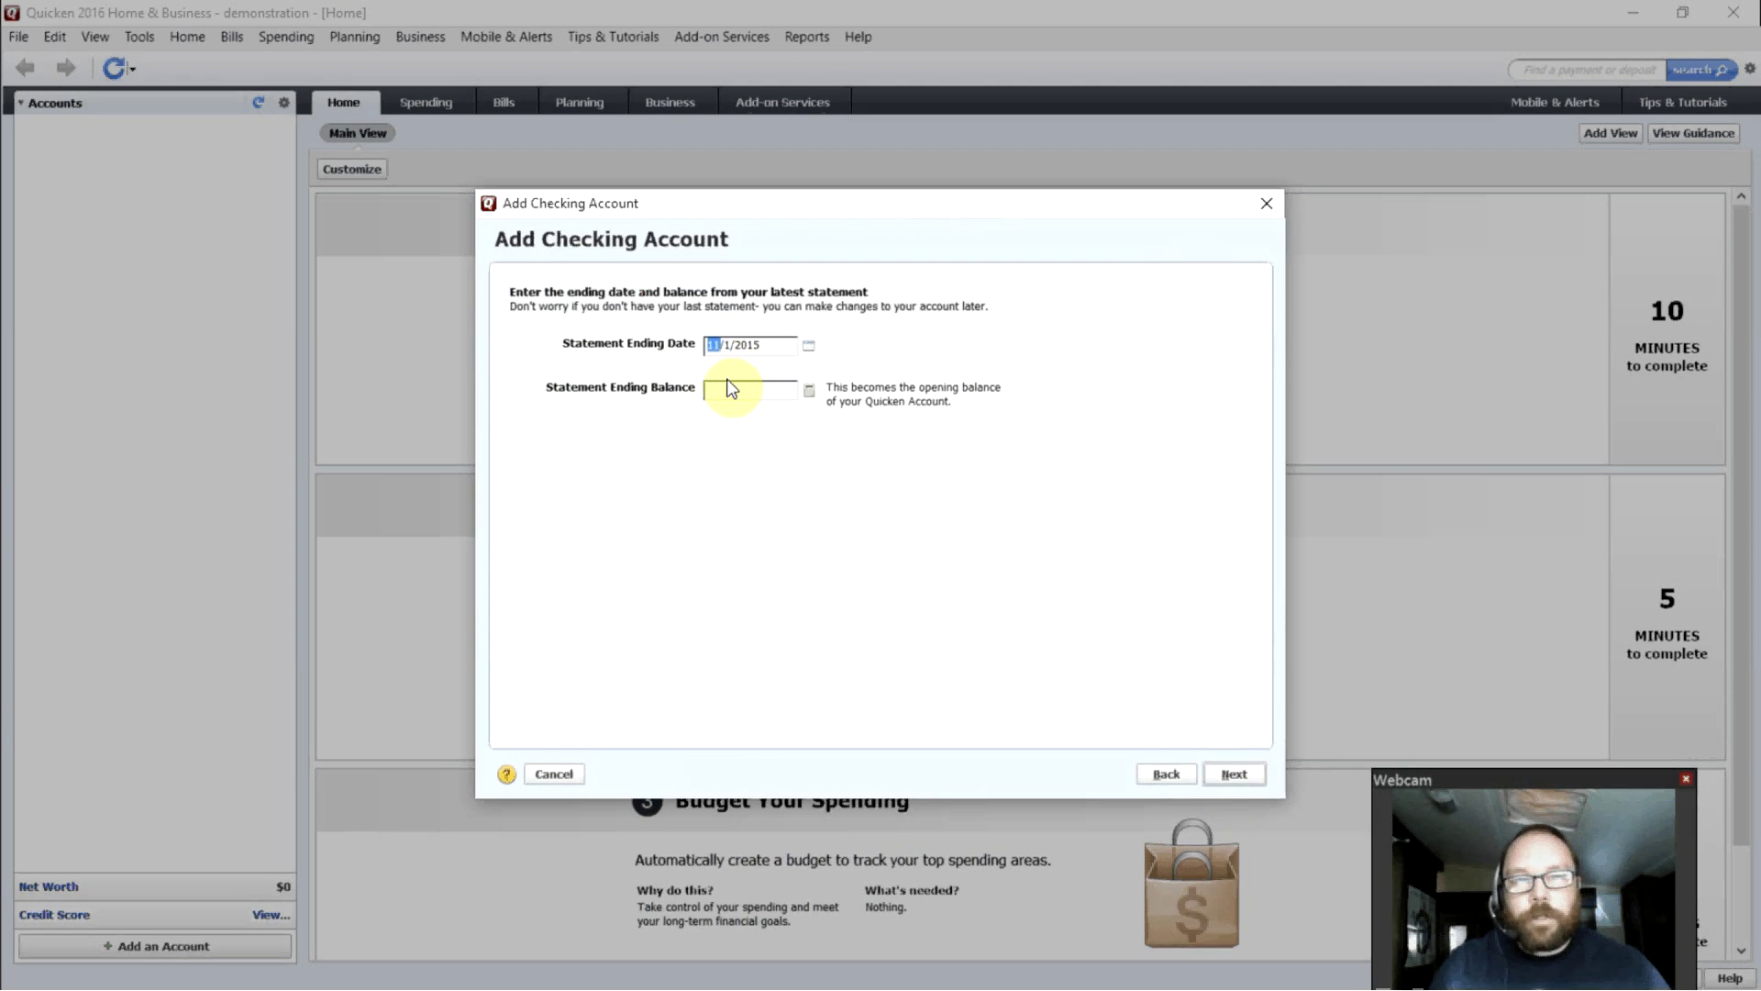
click(728, 386)
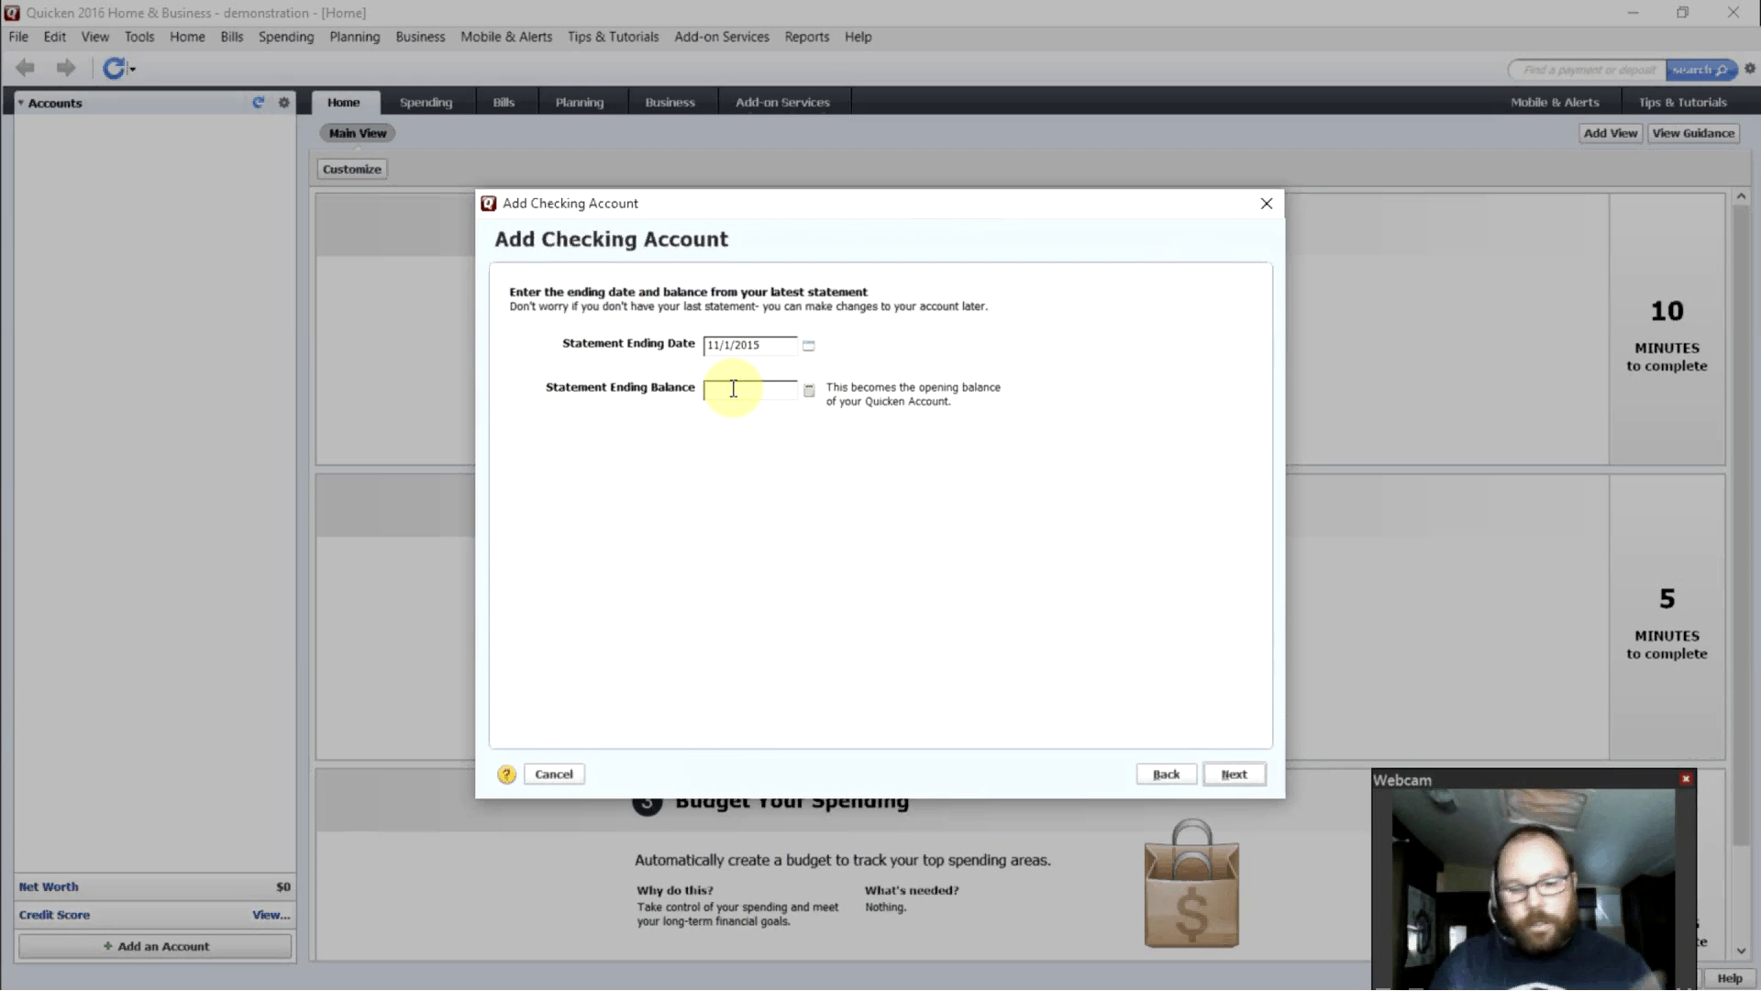
text(2000)
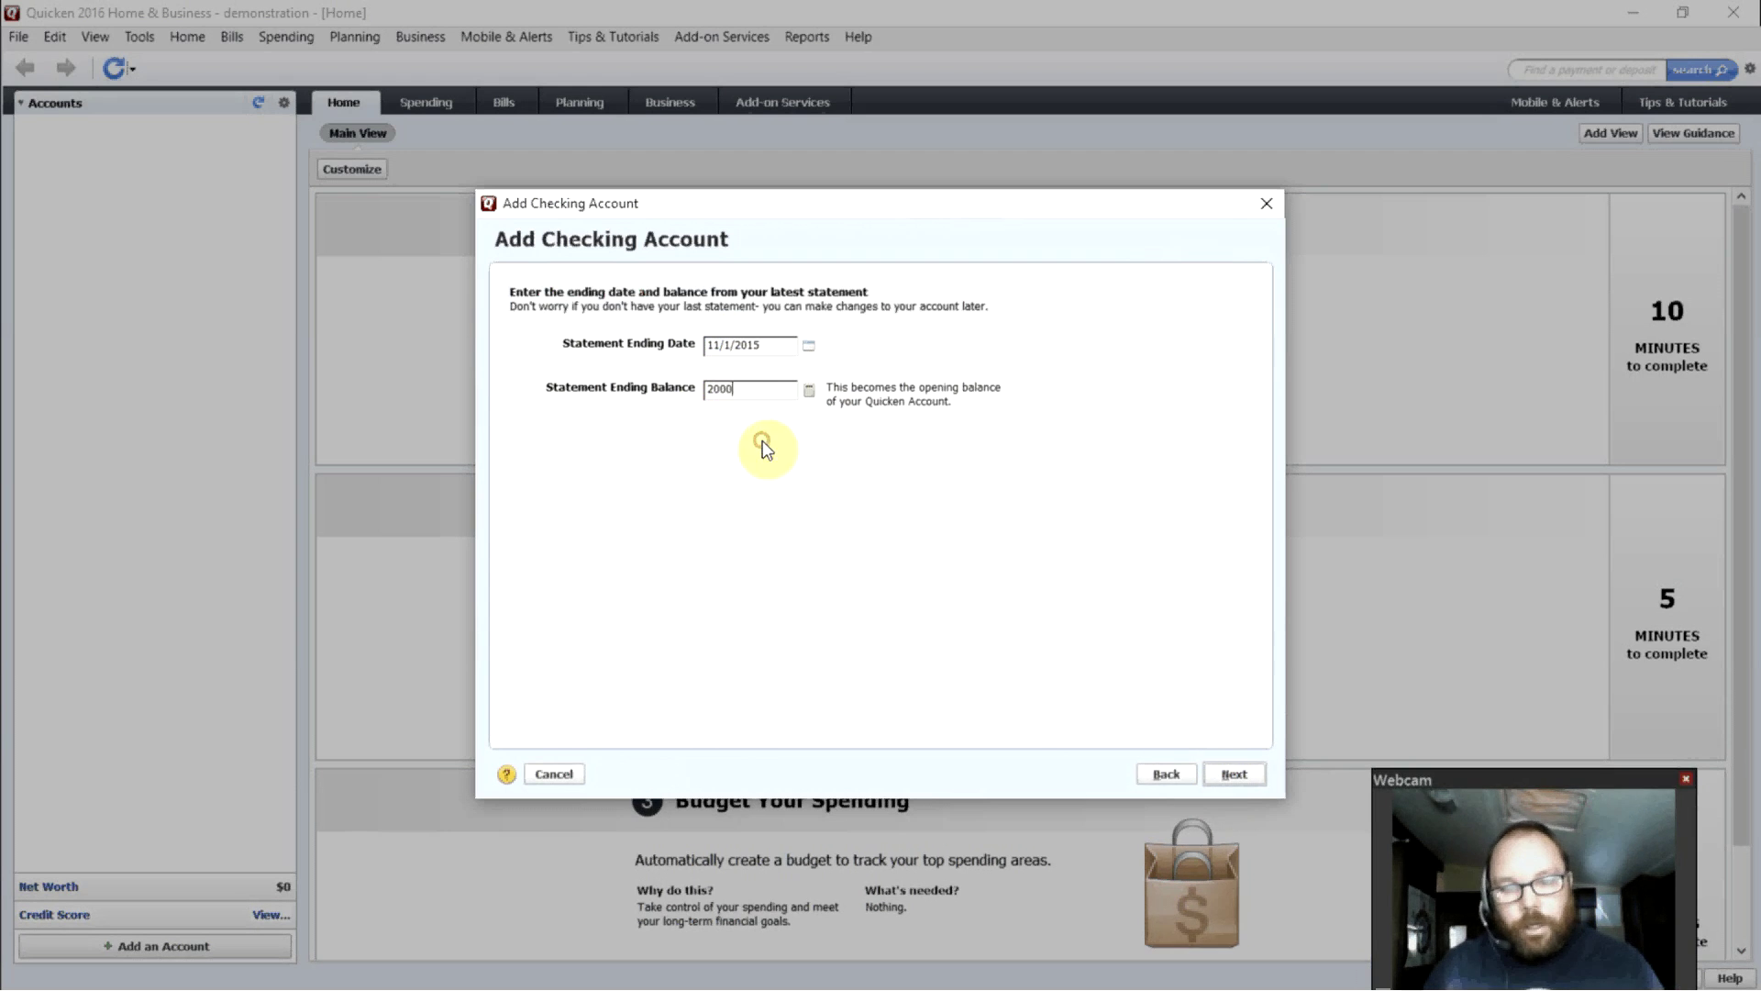
click(1241, 779)
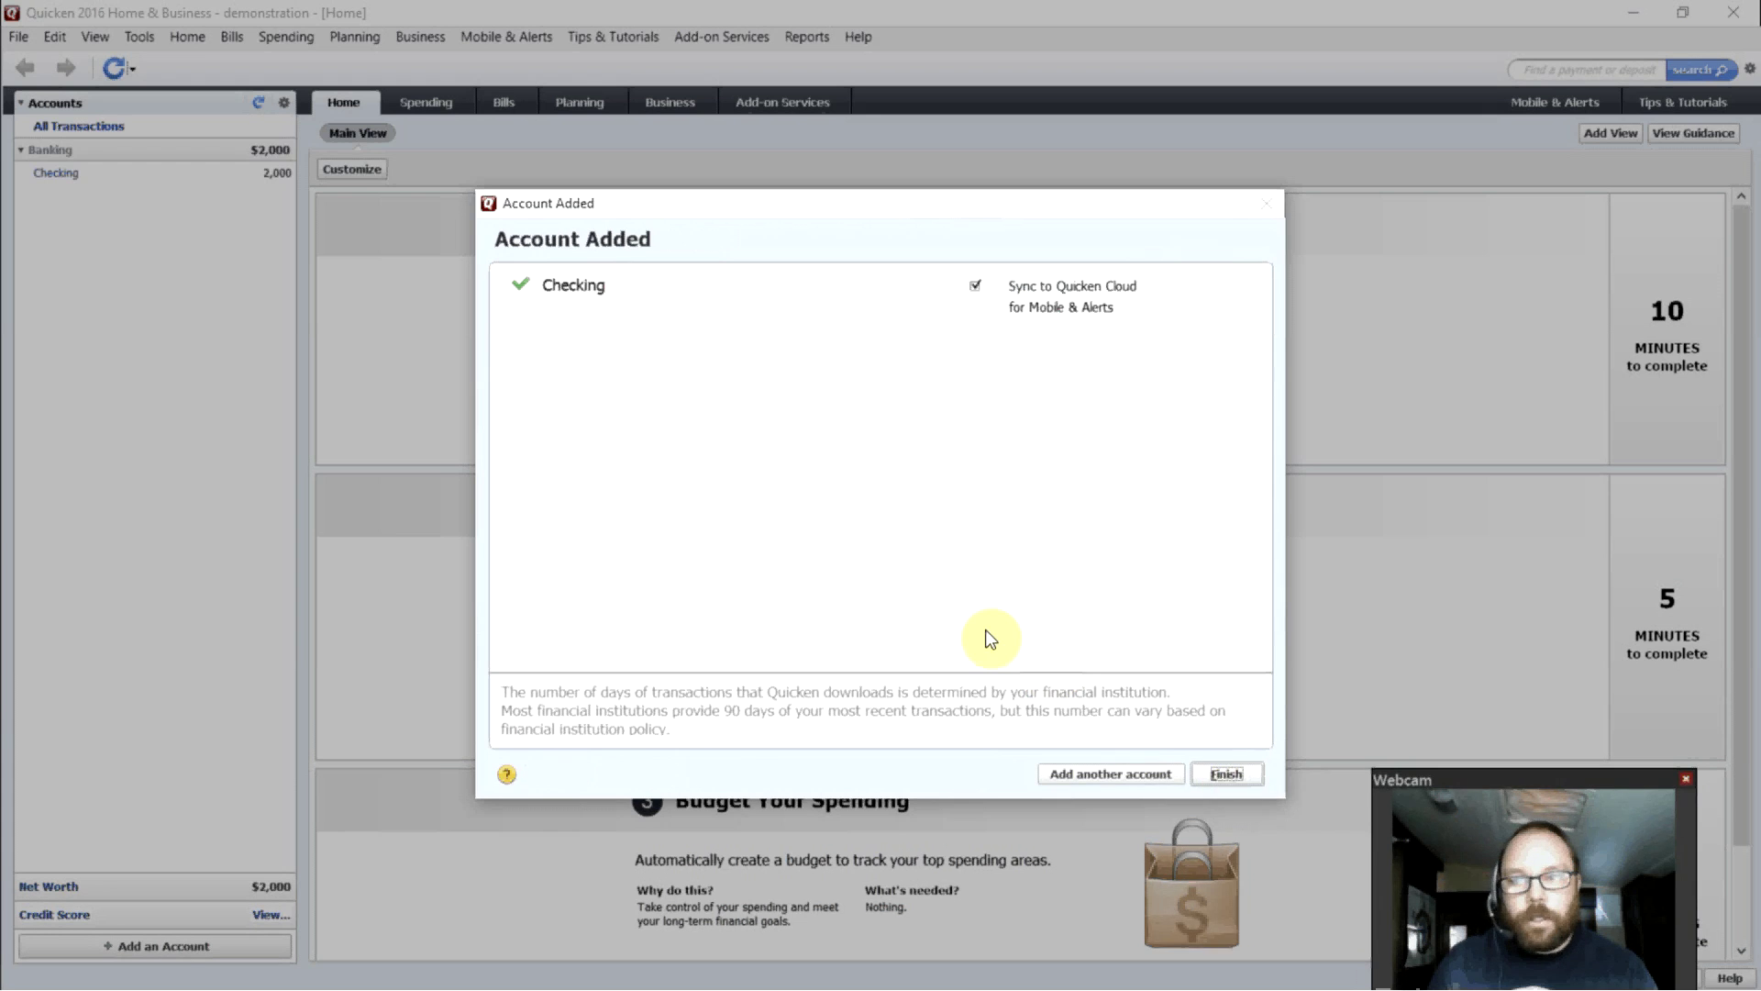
click(1224, 775)
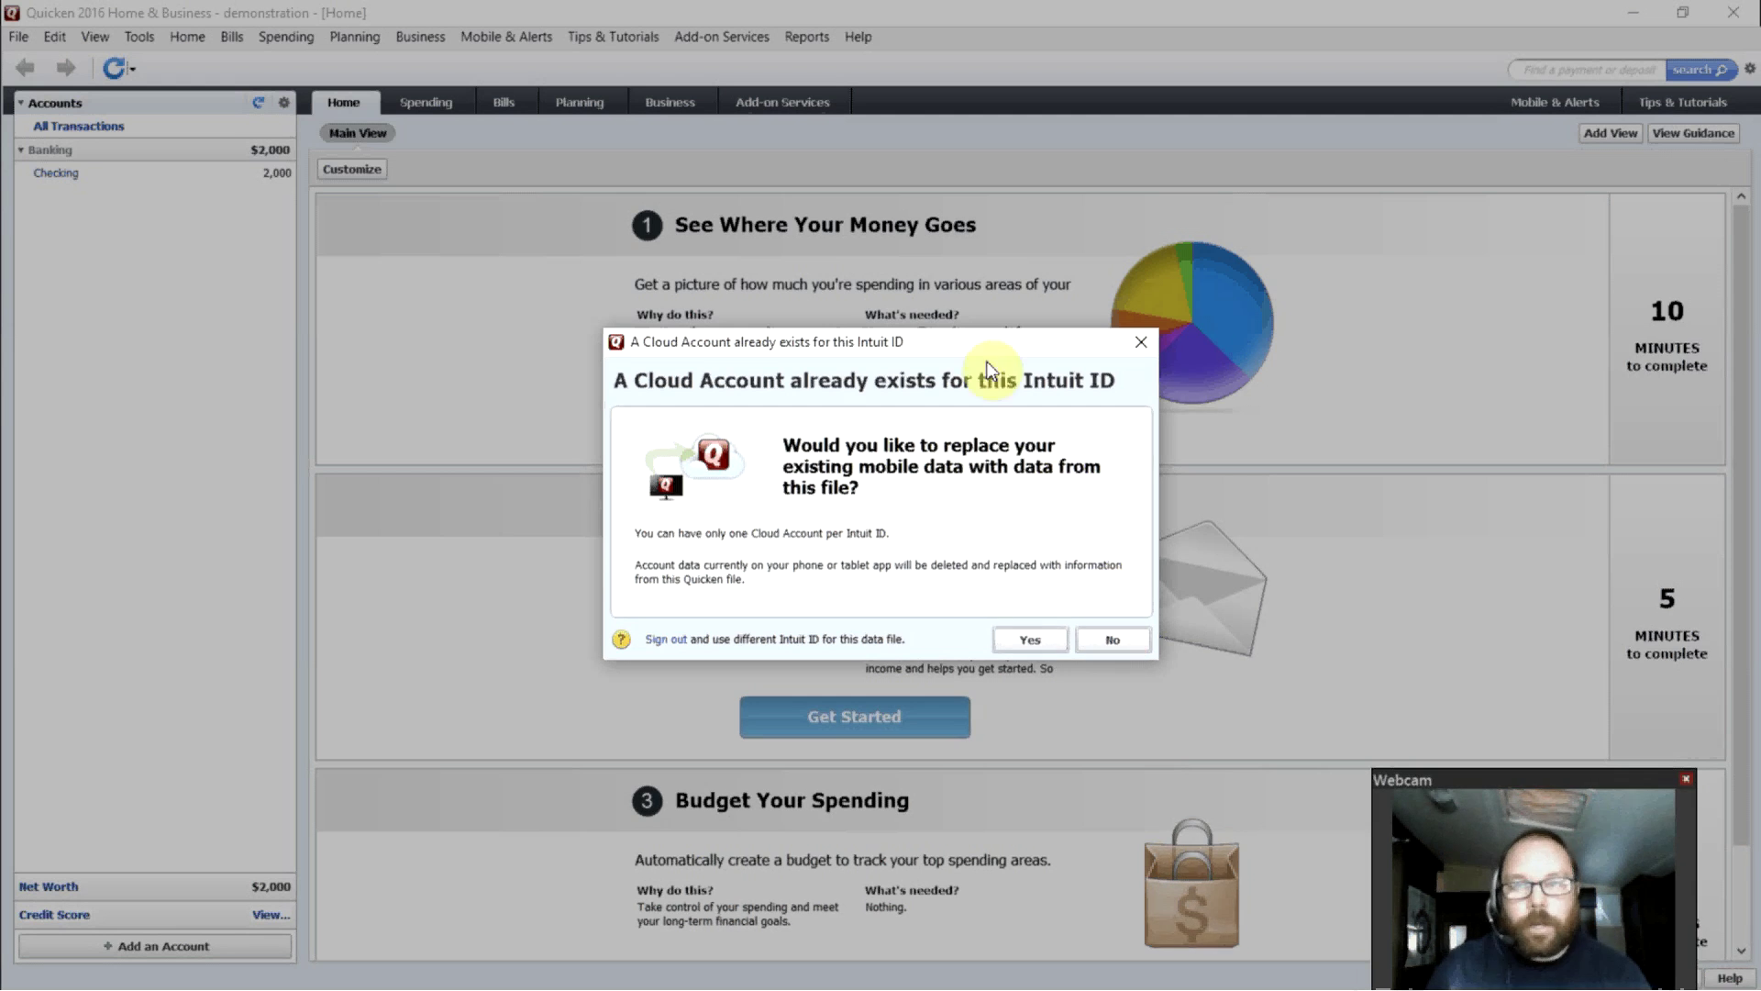
drag(981, 348, 985, 207)
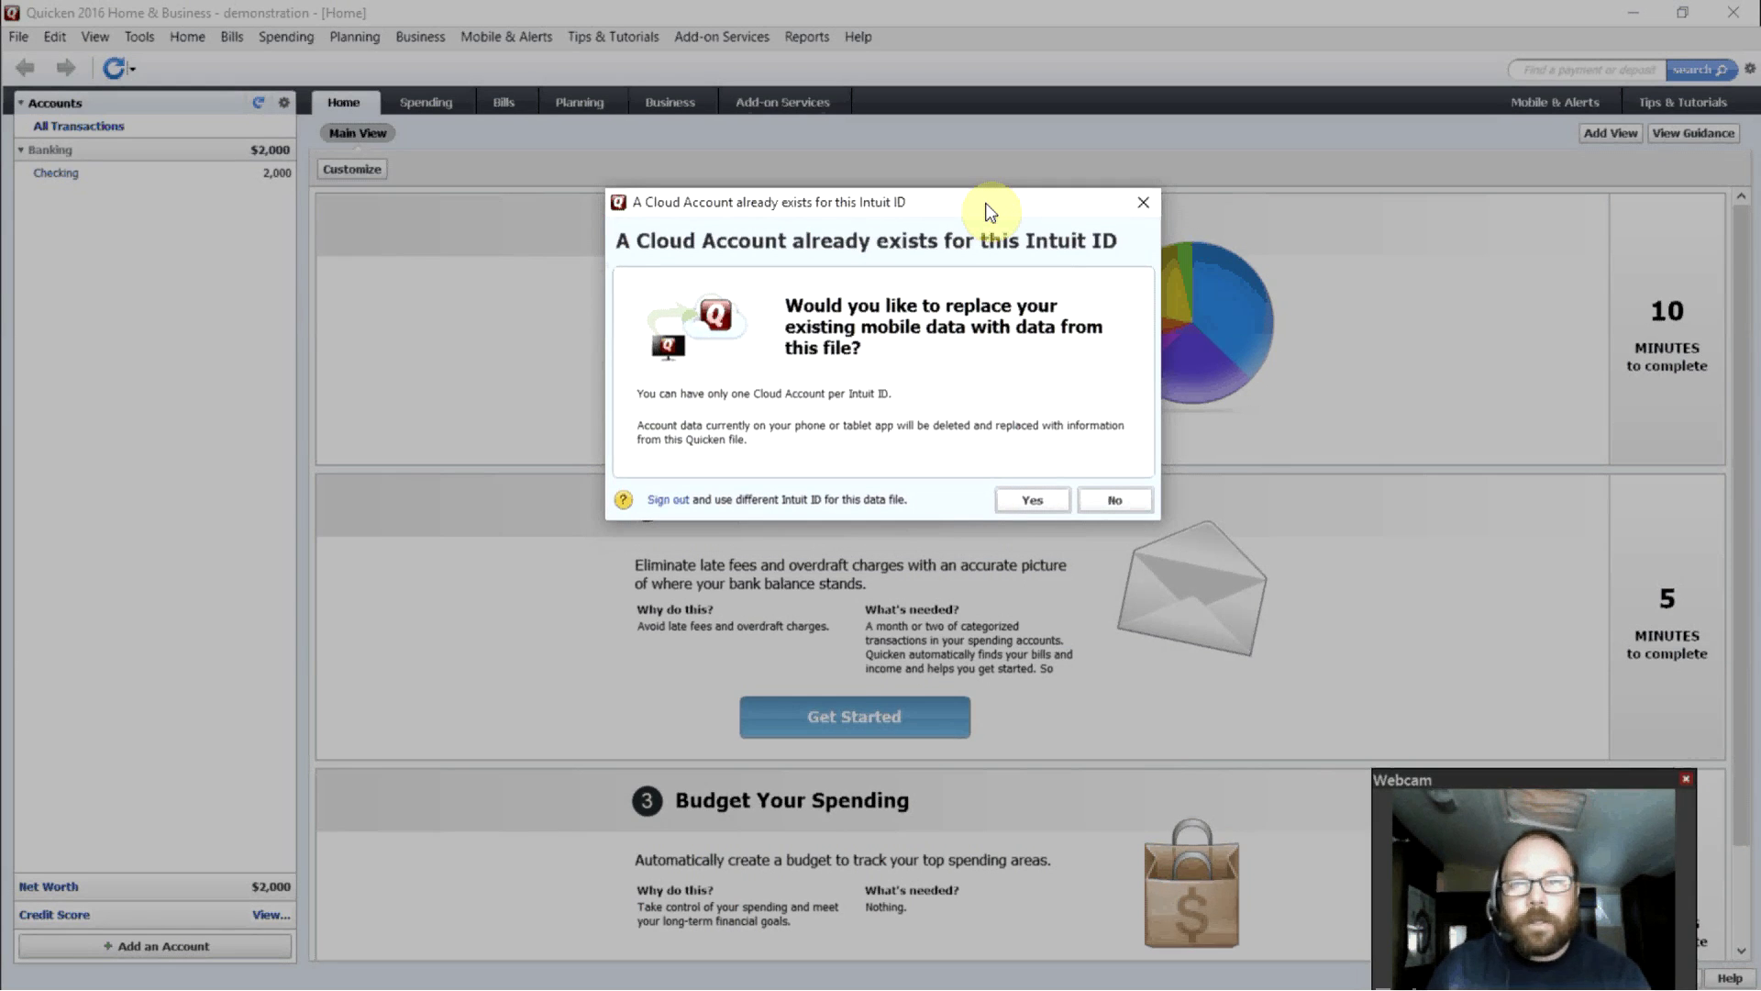
click(1115, 500)
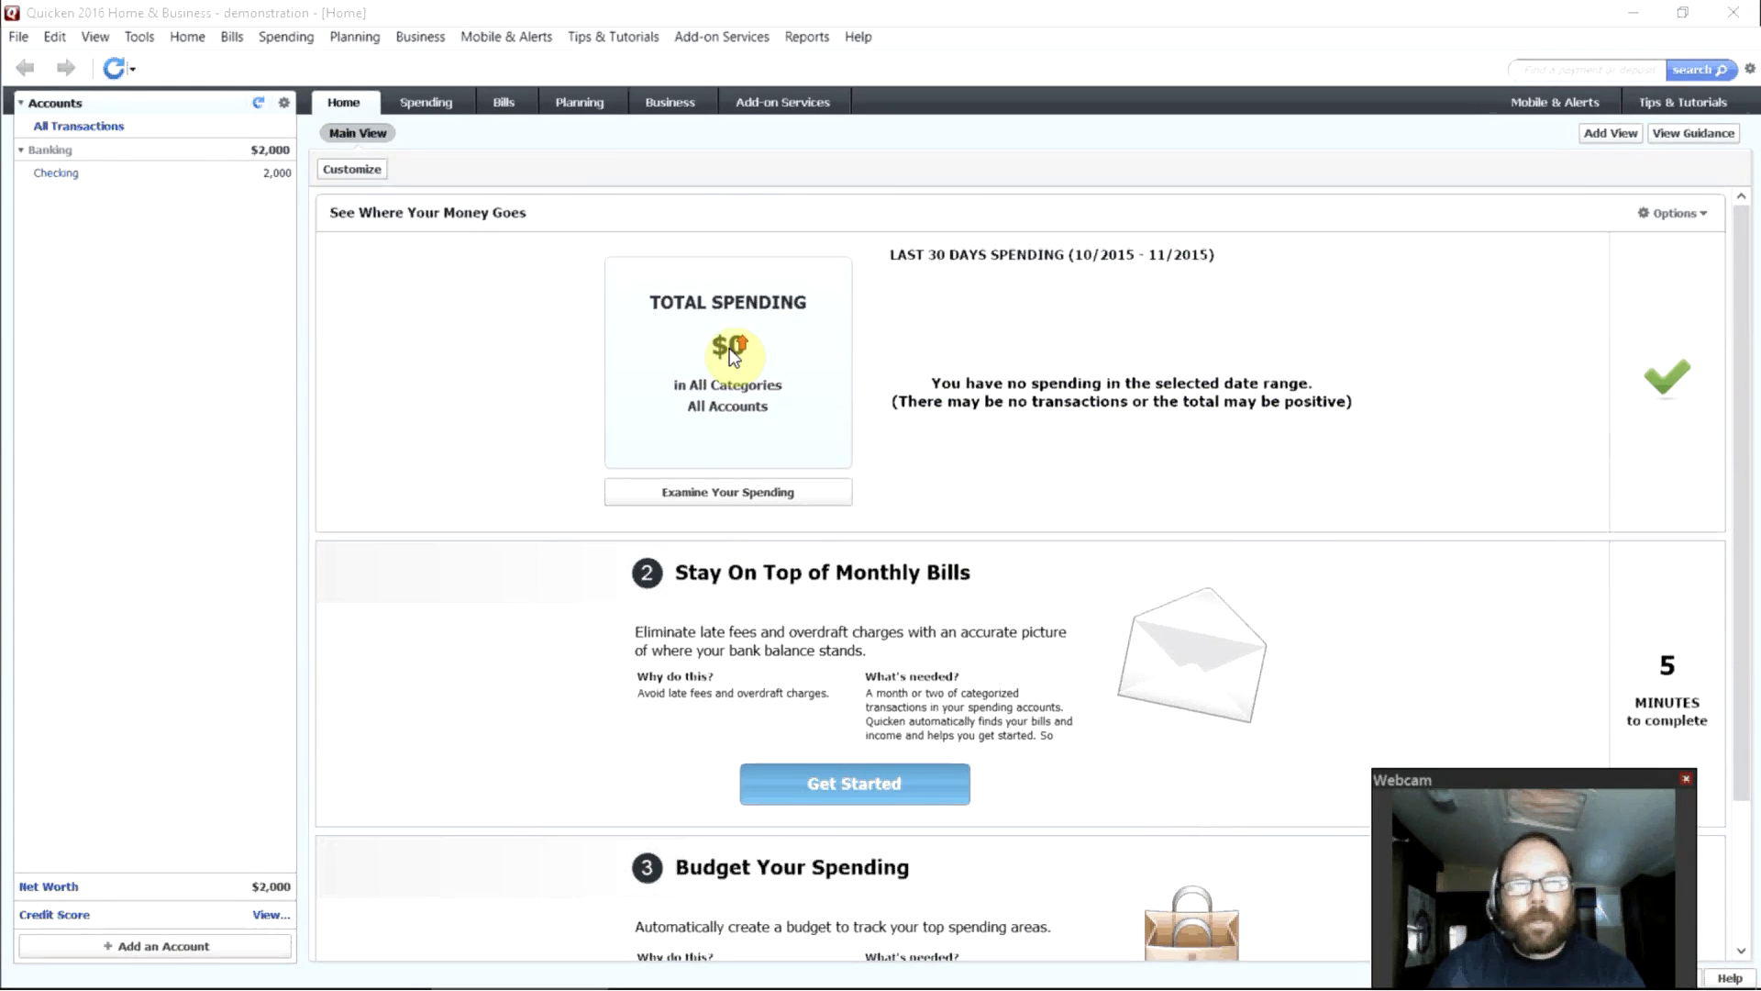
Add a 'Comcast' bill reminder for 65.00, due 11/15/2015, paid from Checking.
click(868, 787)
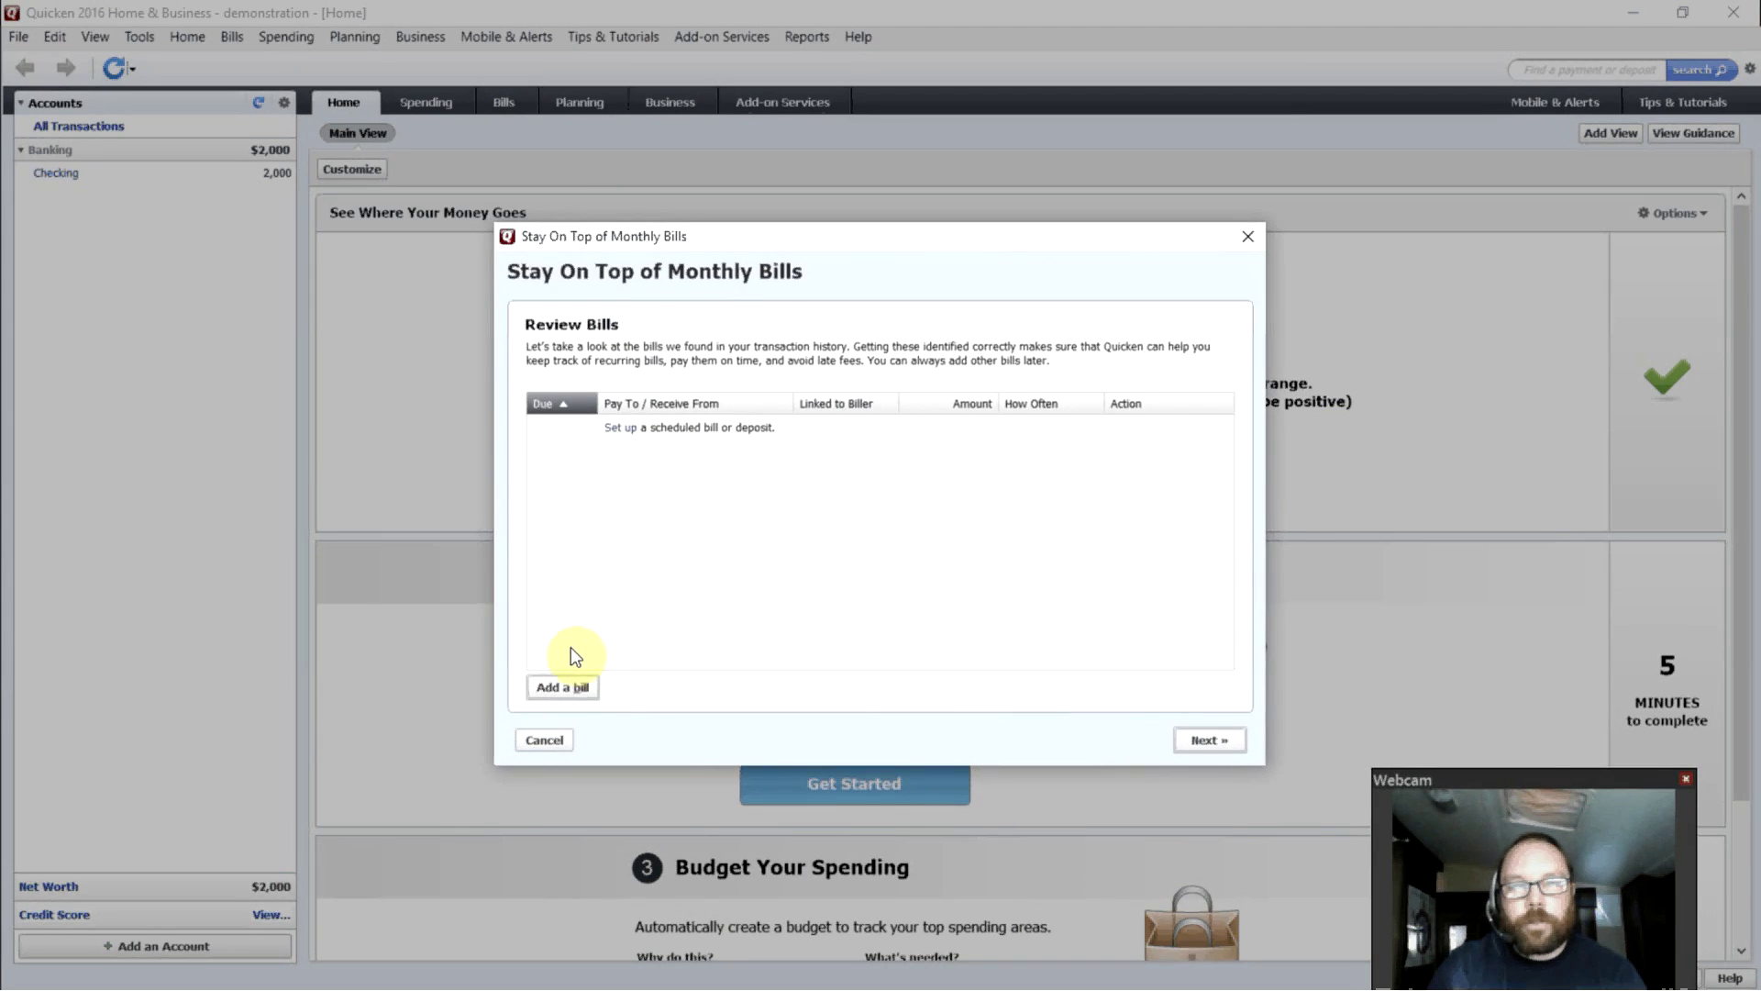
click(577, 695)
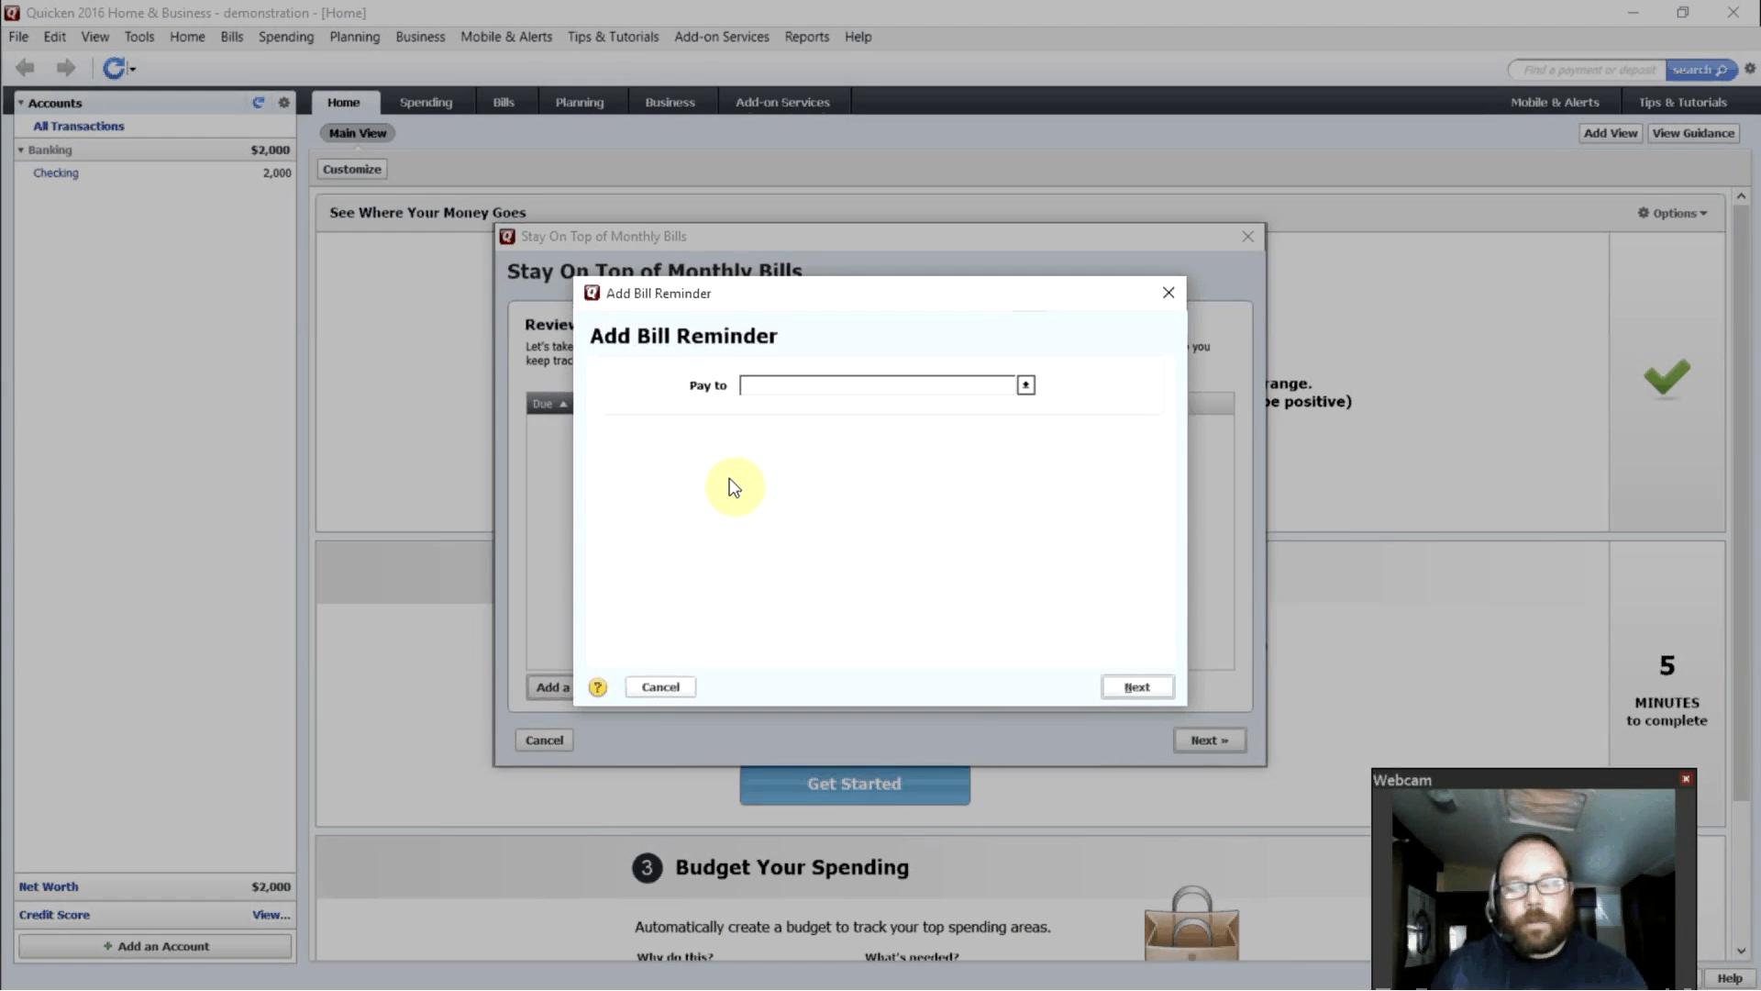
text(Co)
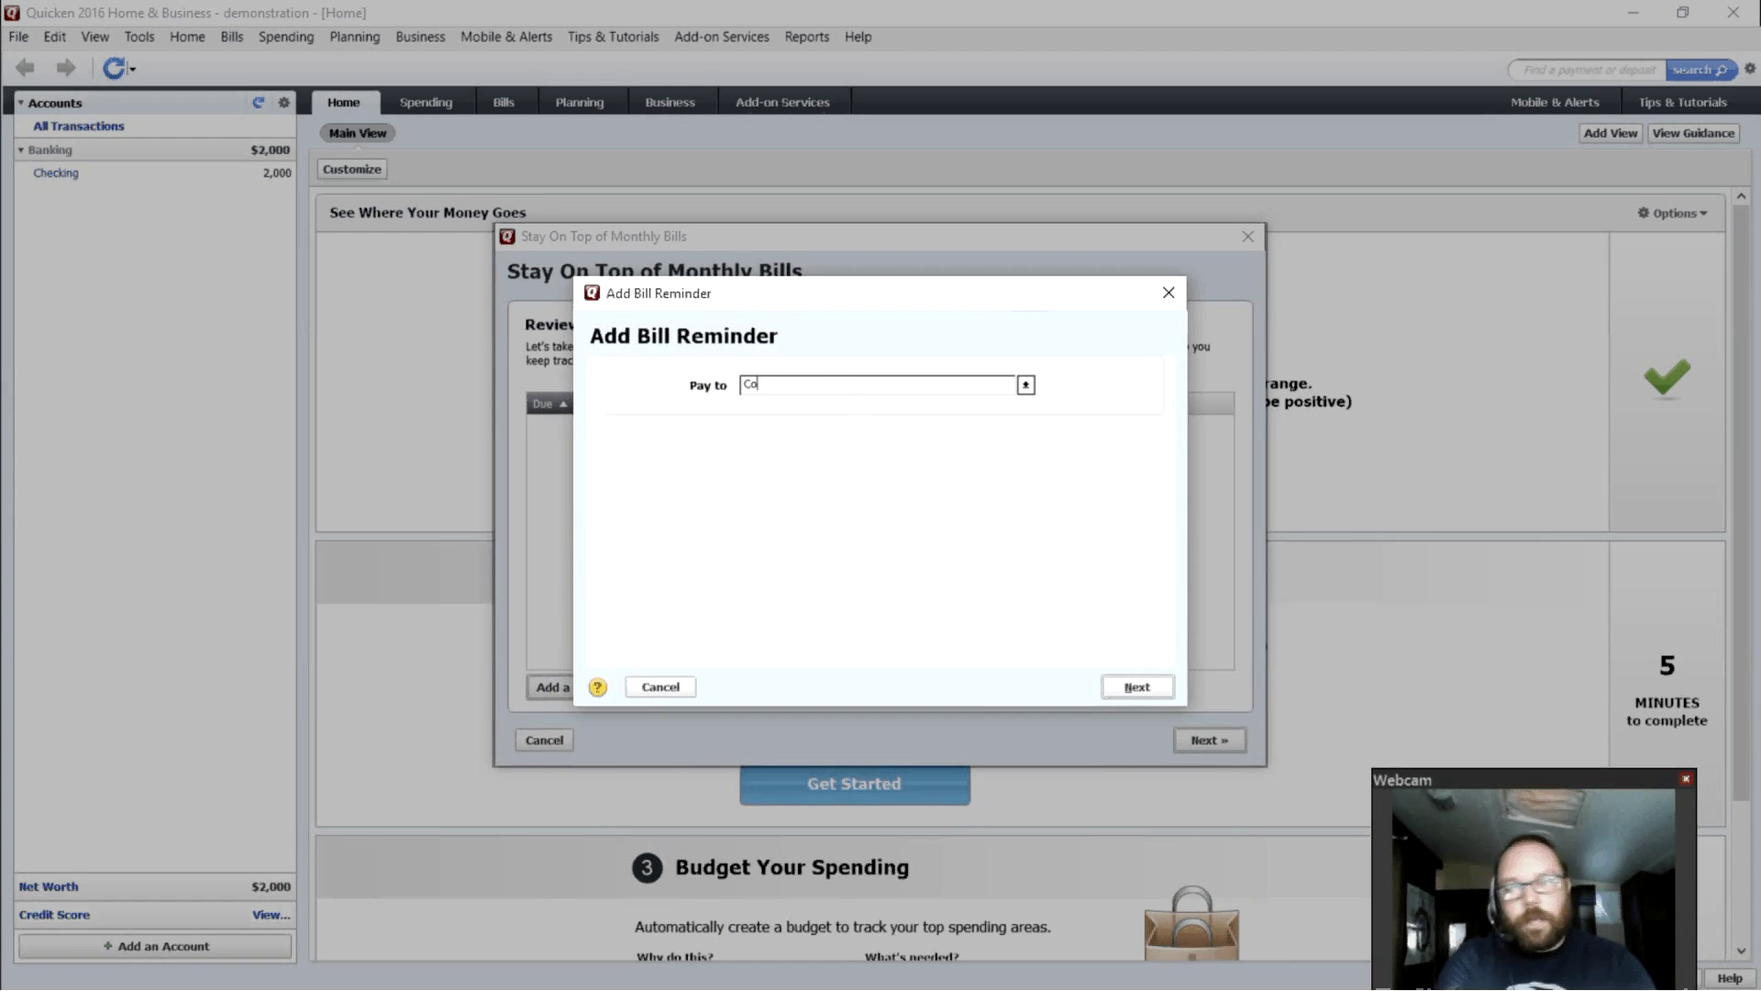
text(mcast)
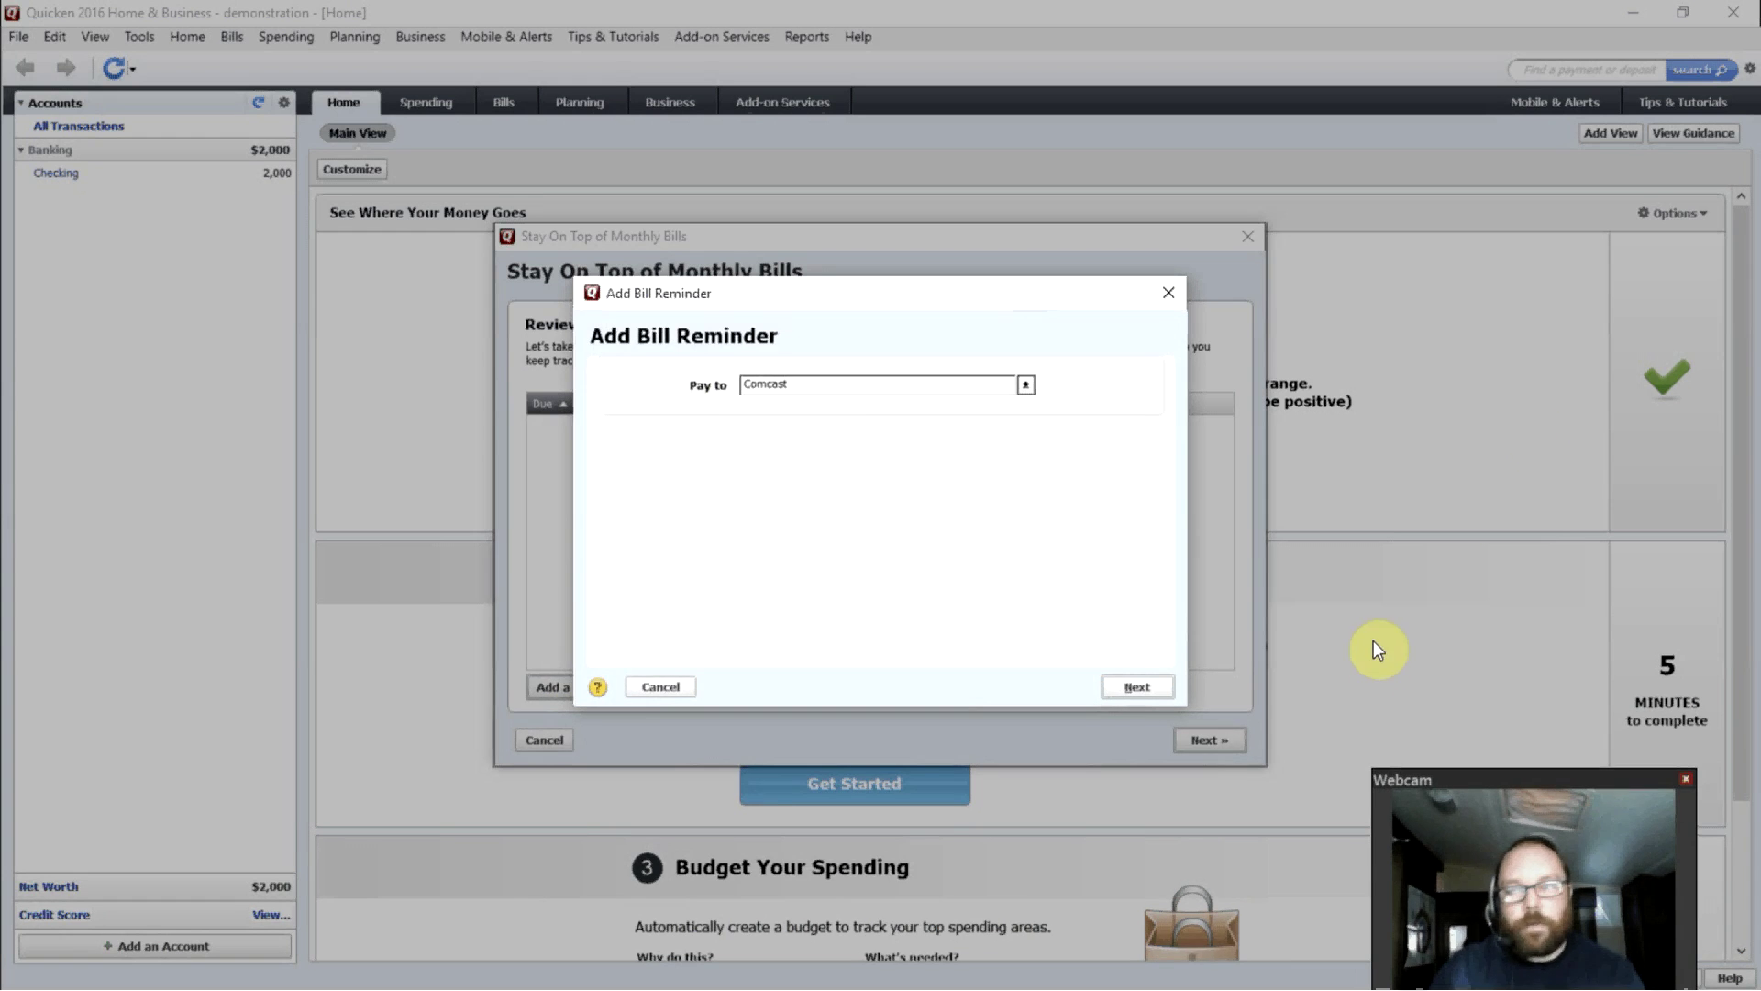
click(1135, 688)
key(Tab)
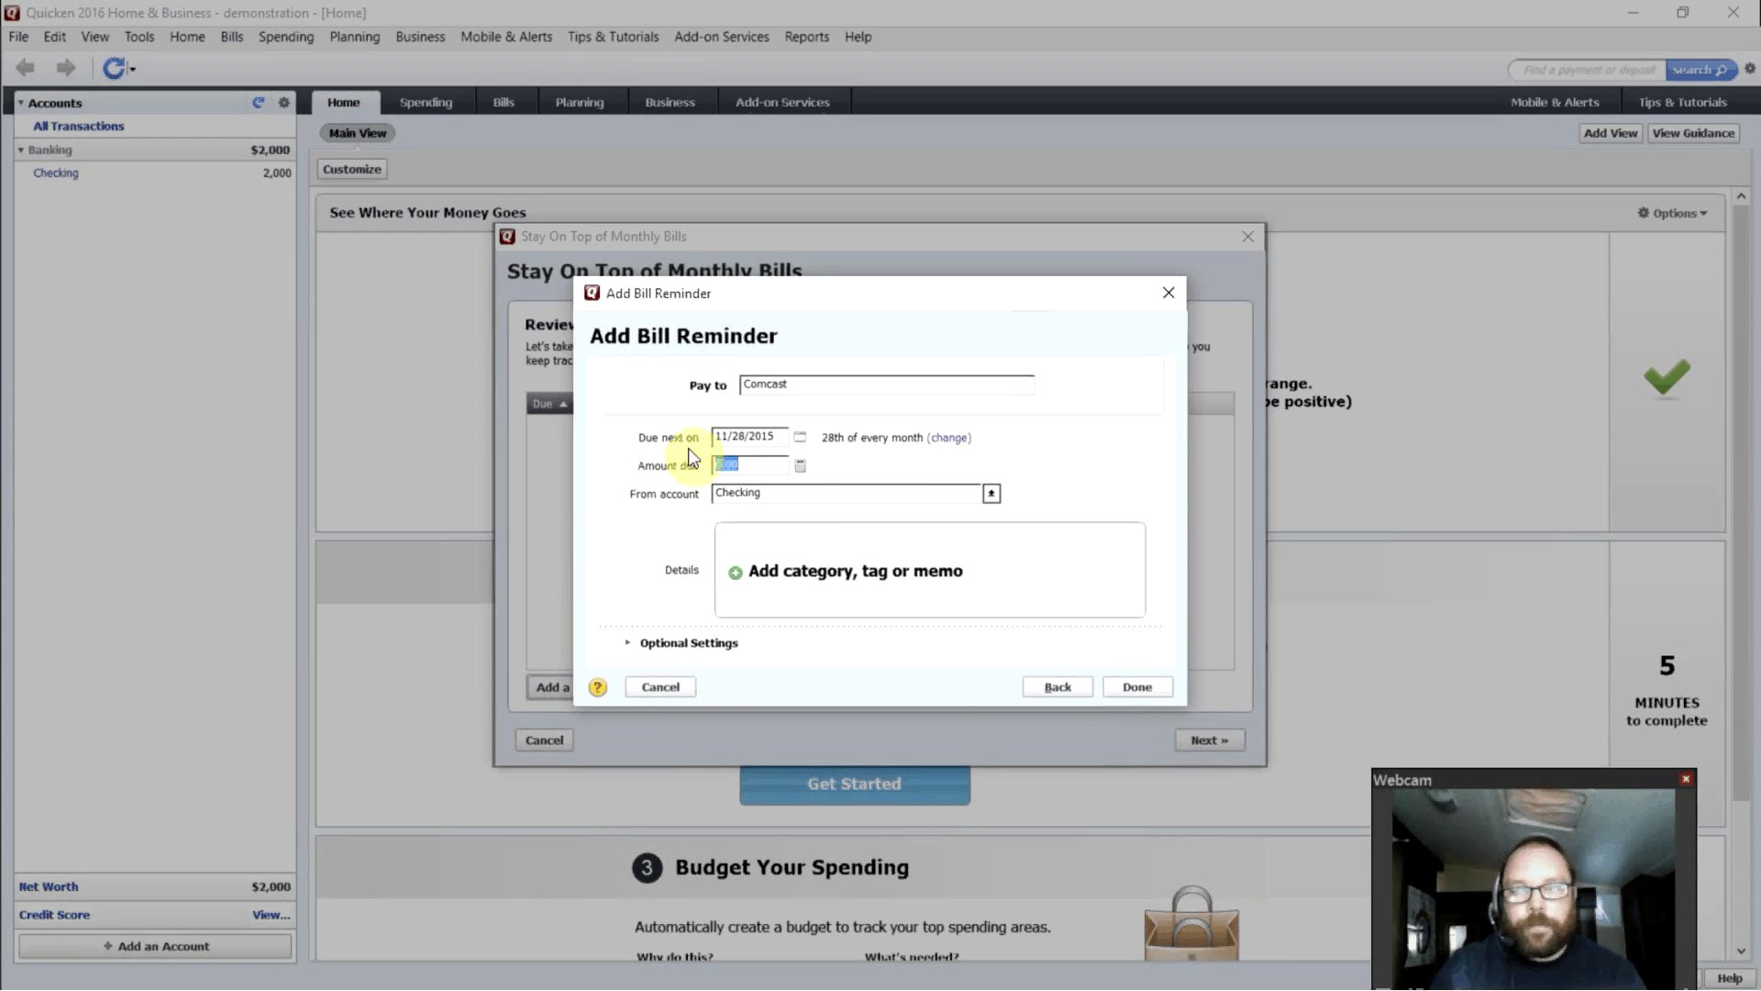
click(740, 434)
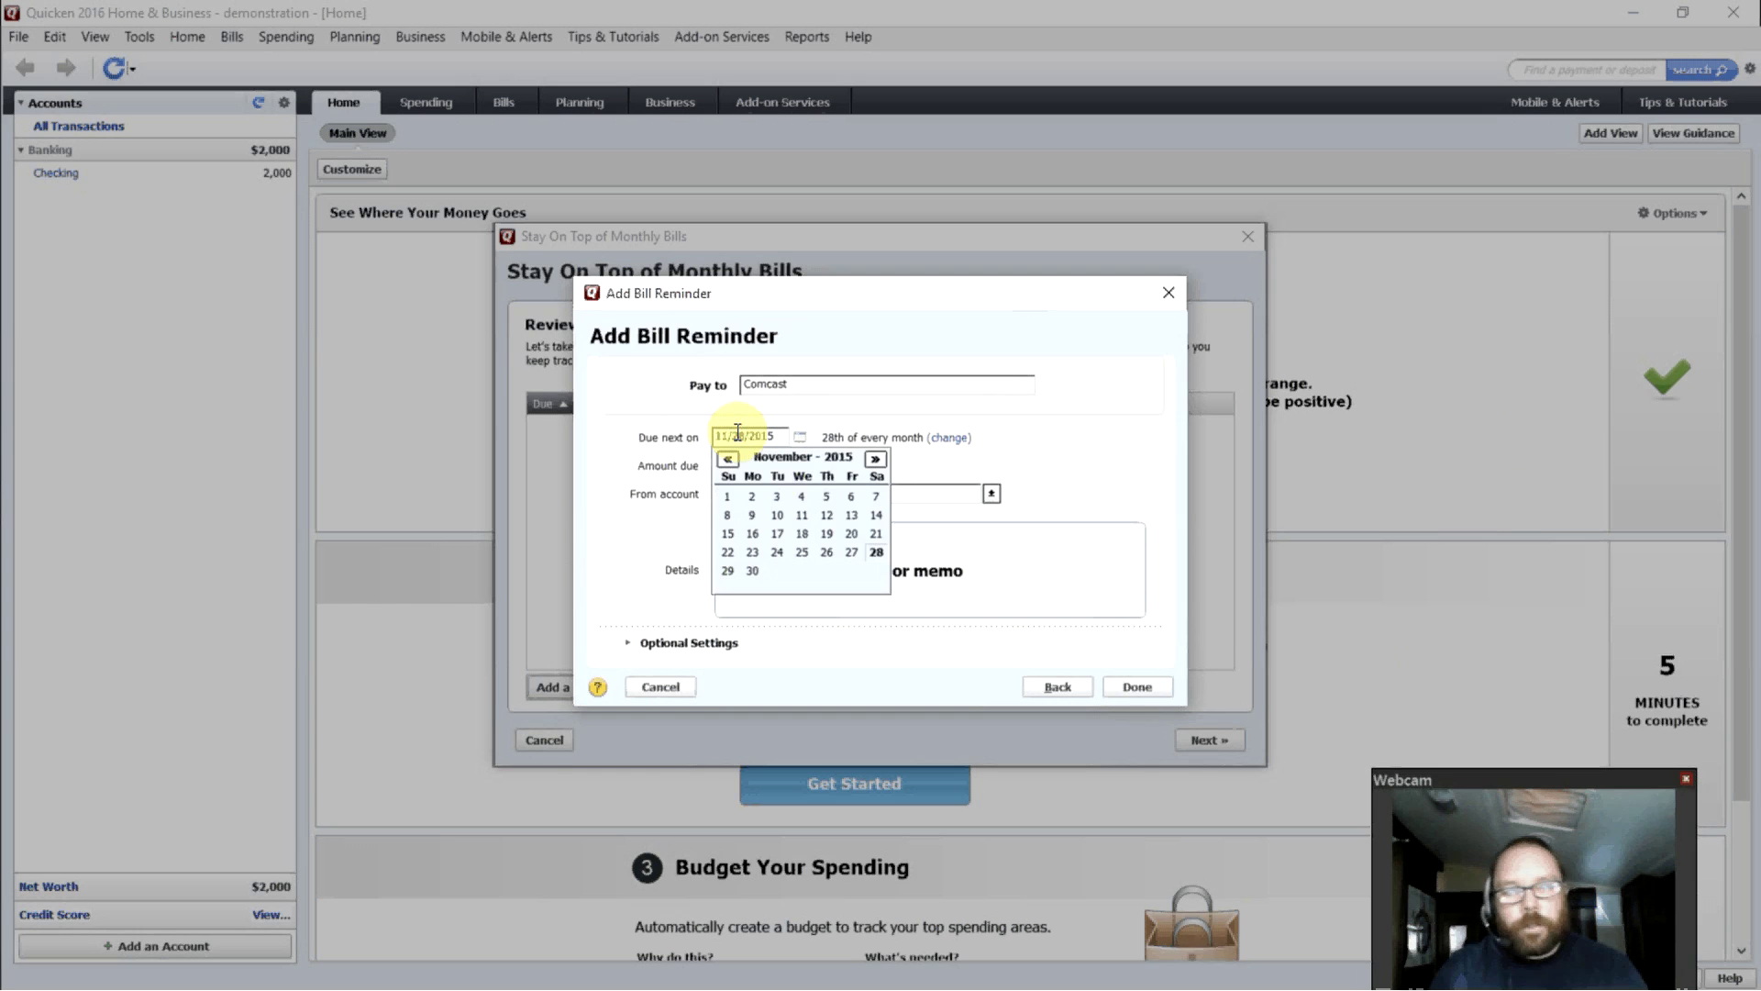
click(729, 535)
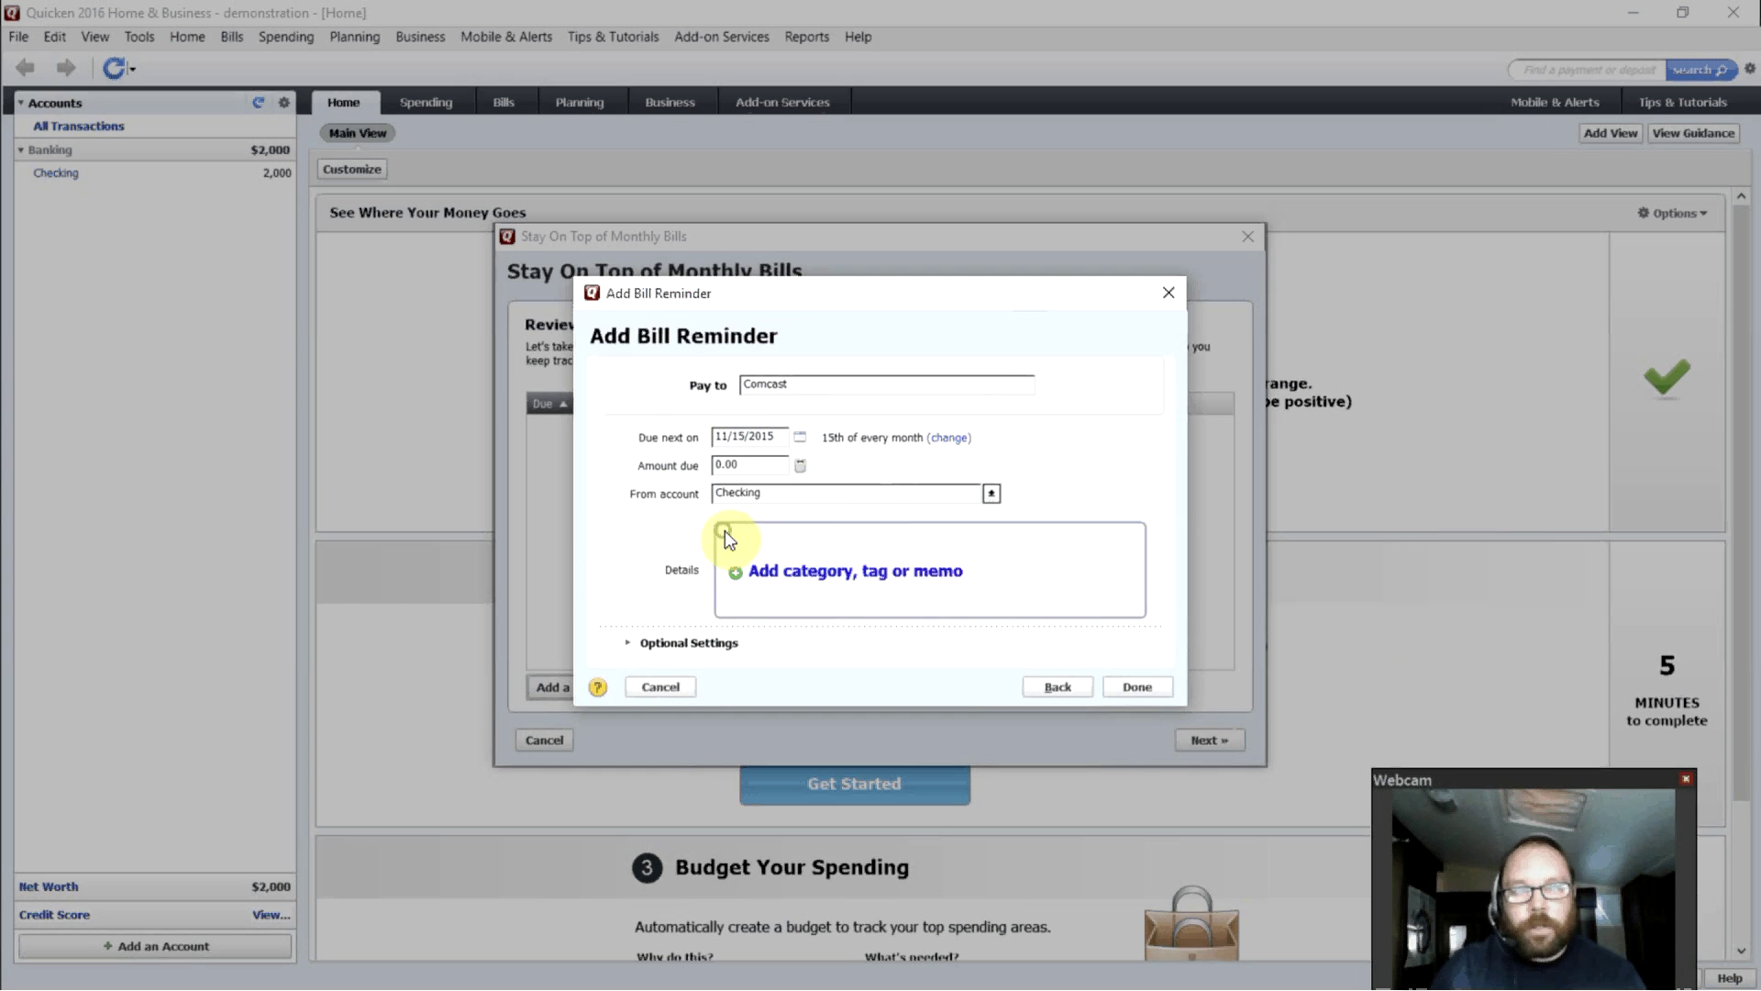
click(759, 466)
text(65.00)
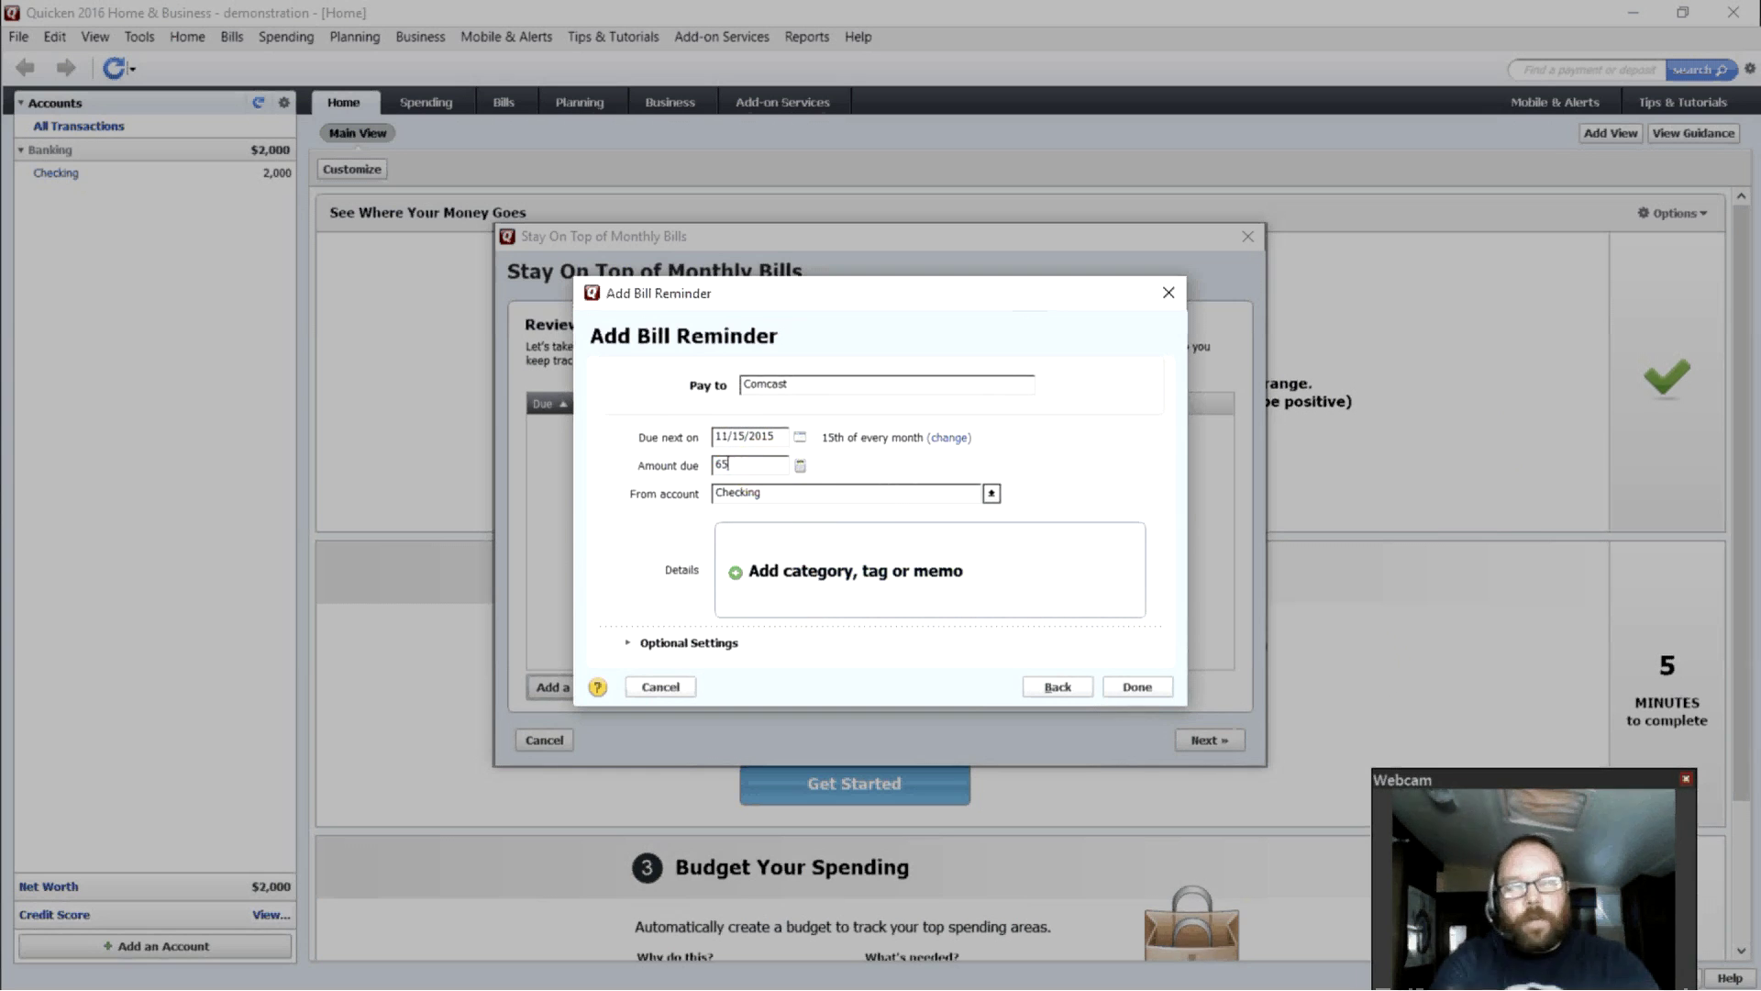
click(840, 493)
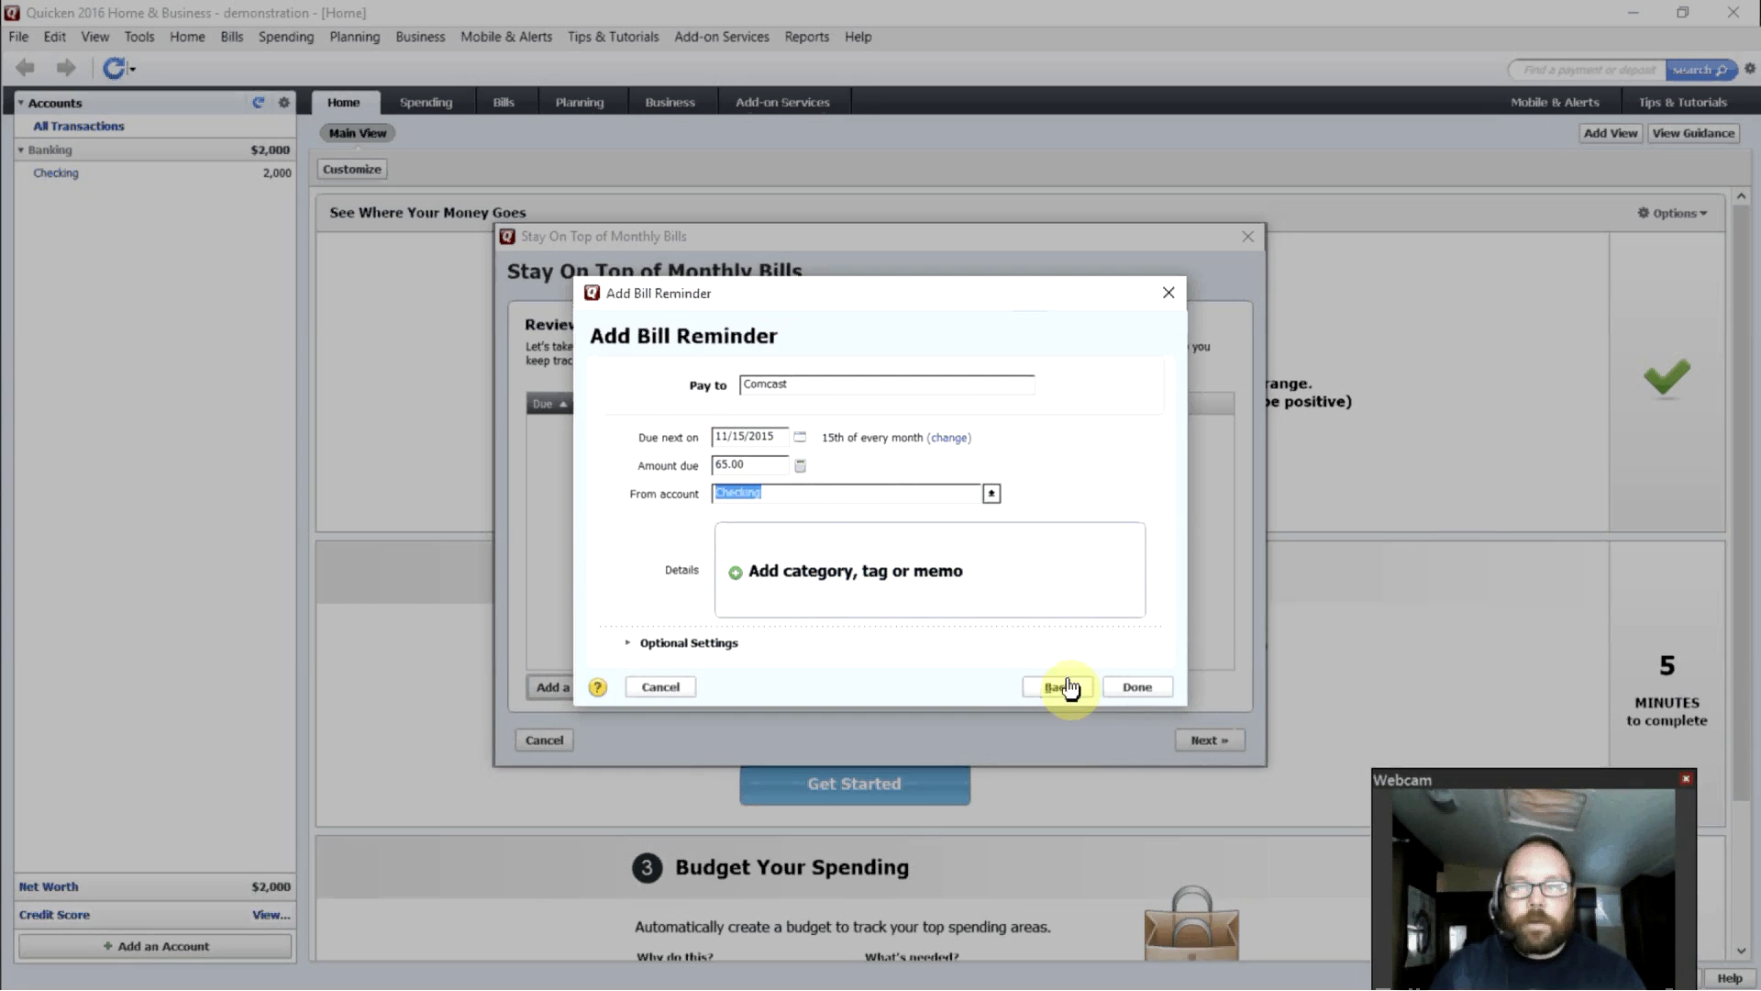
Assign the Comcast reminder the category Personal Expenses > Bills & Utilities:Internet.
click(917, 572)
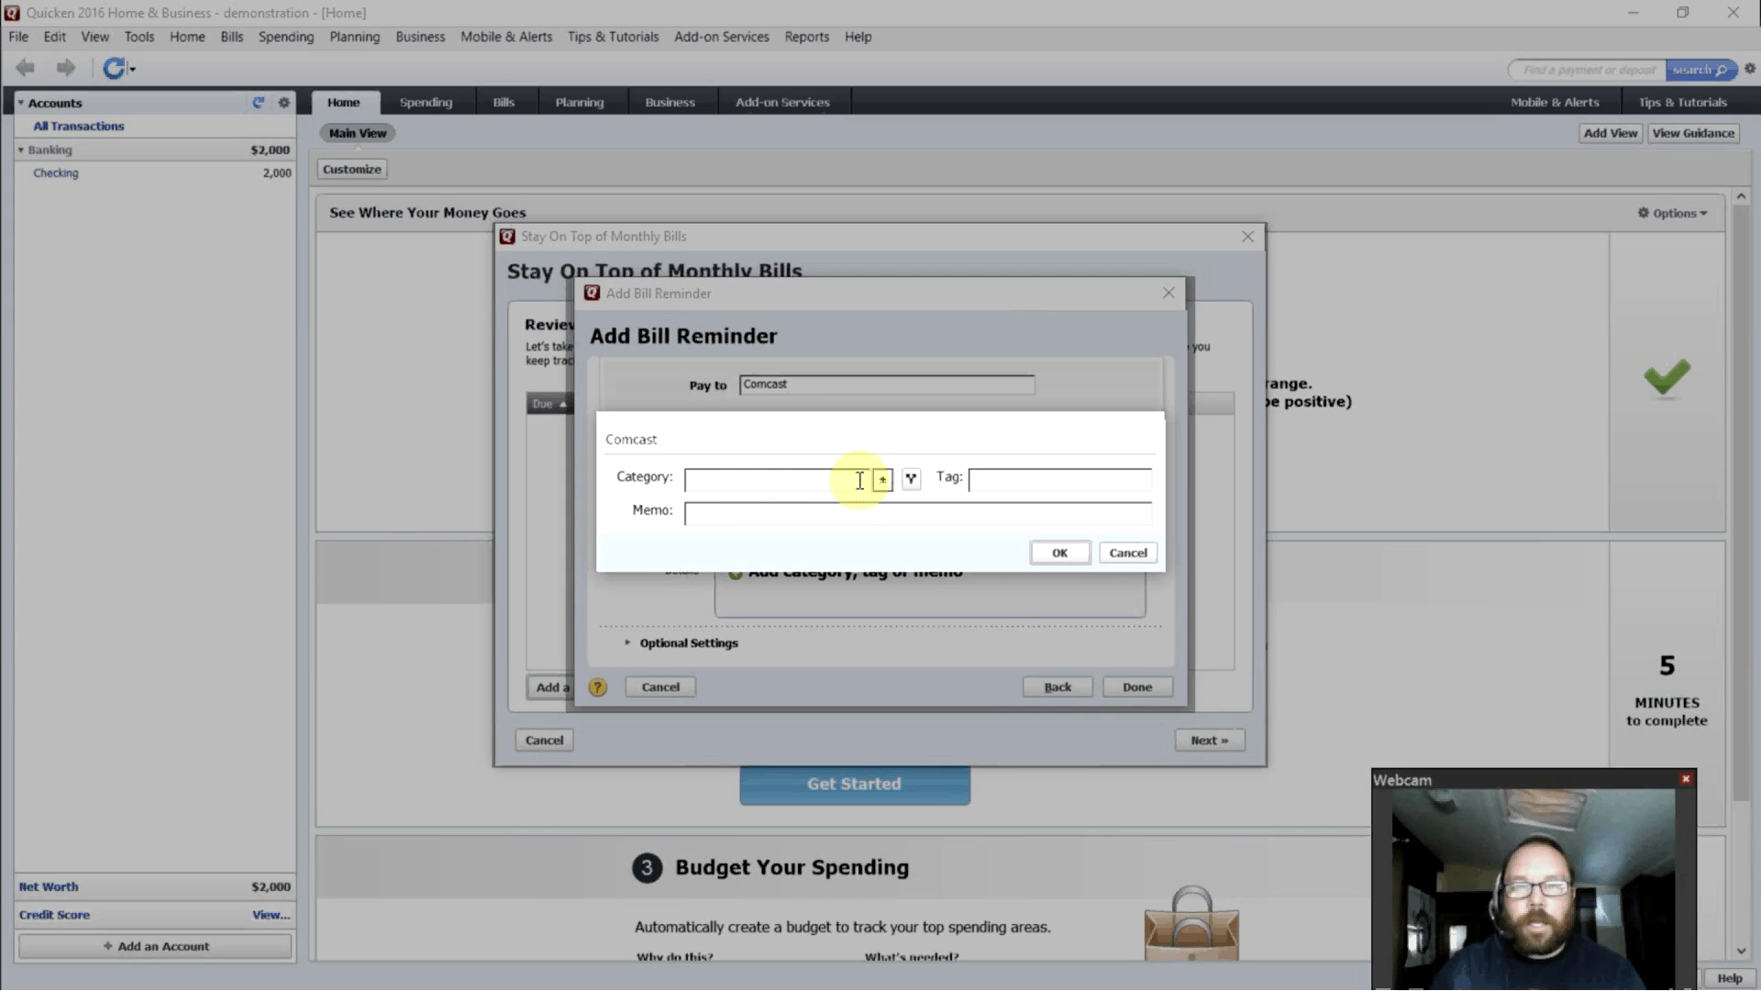
text(Ut)
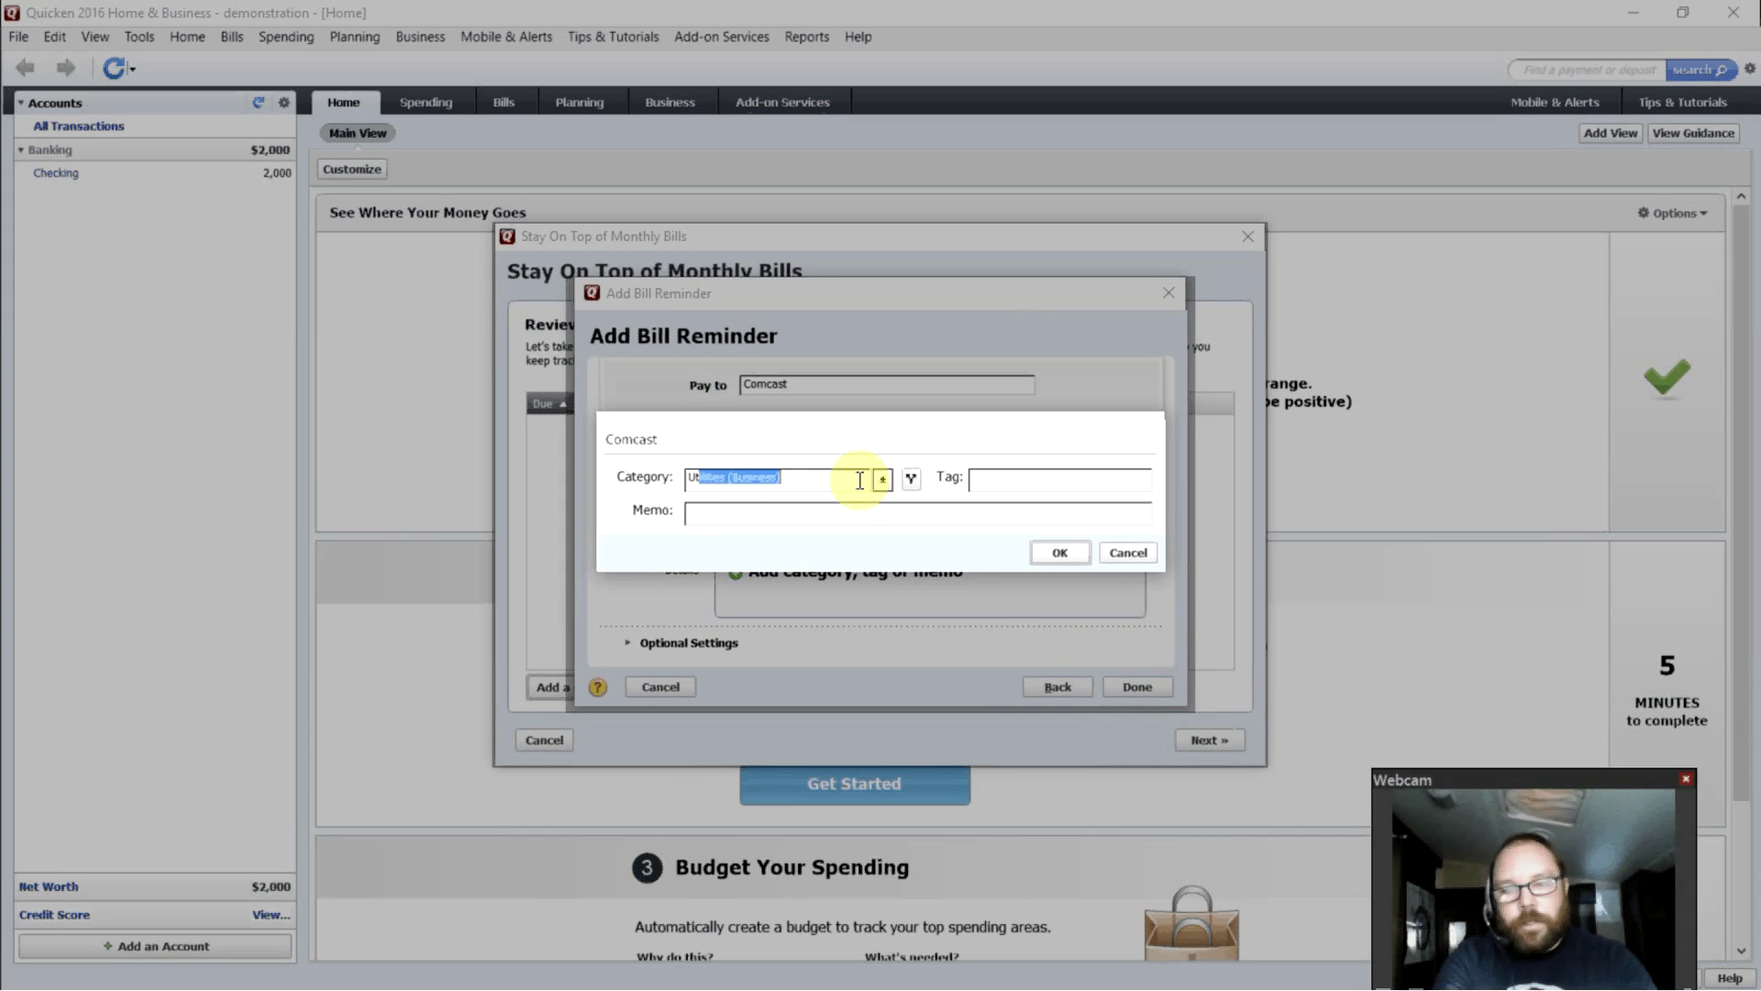
text(i)
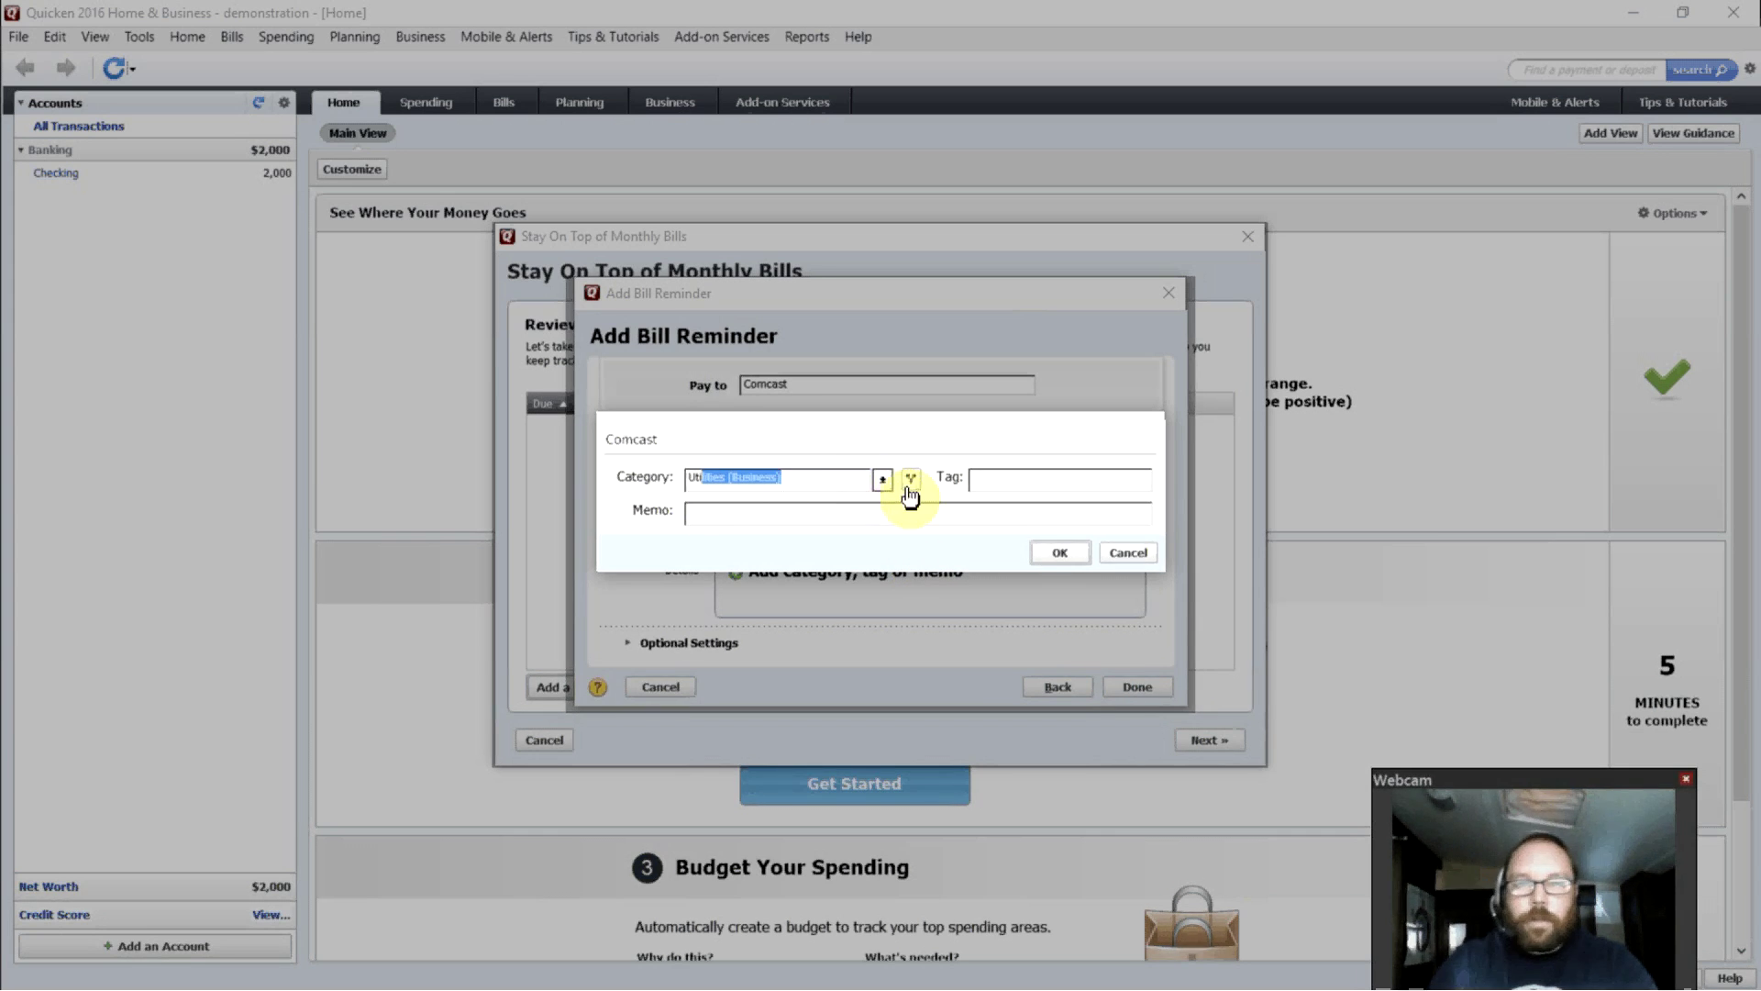
click(882, 478)
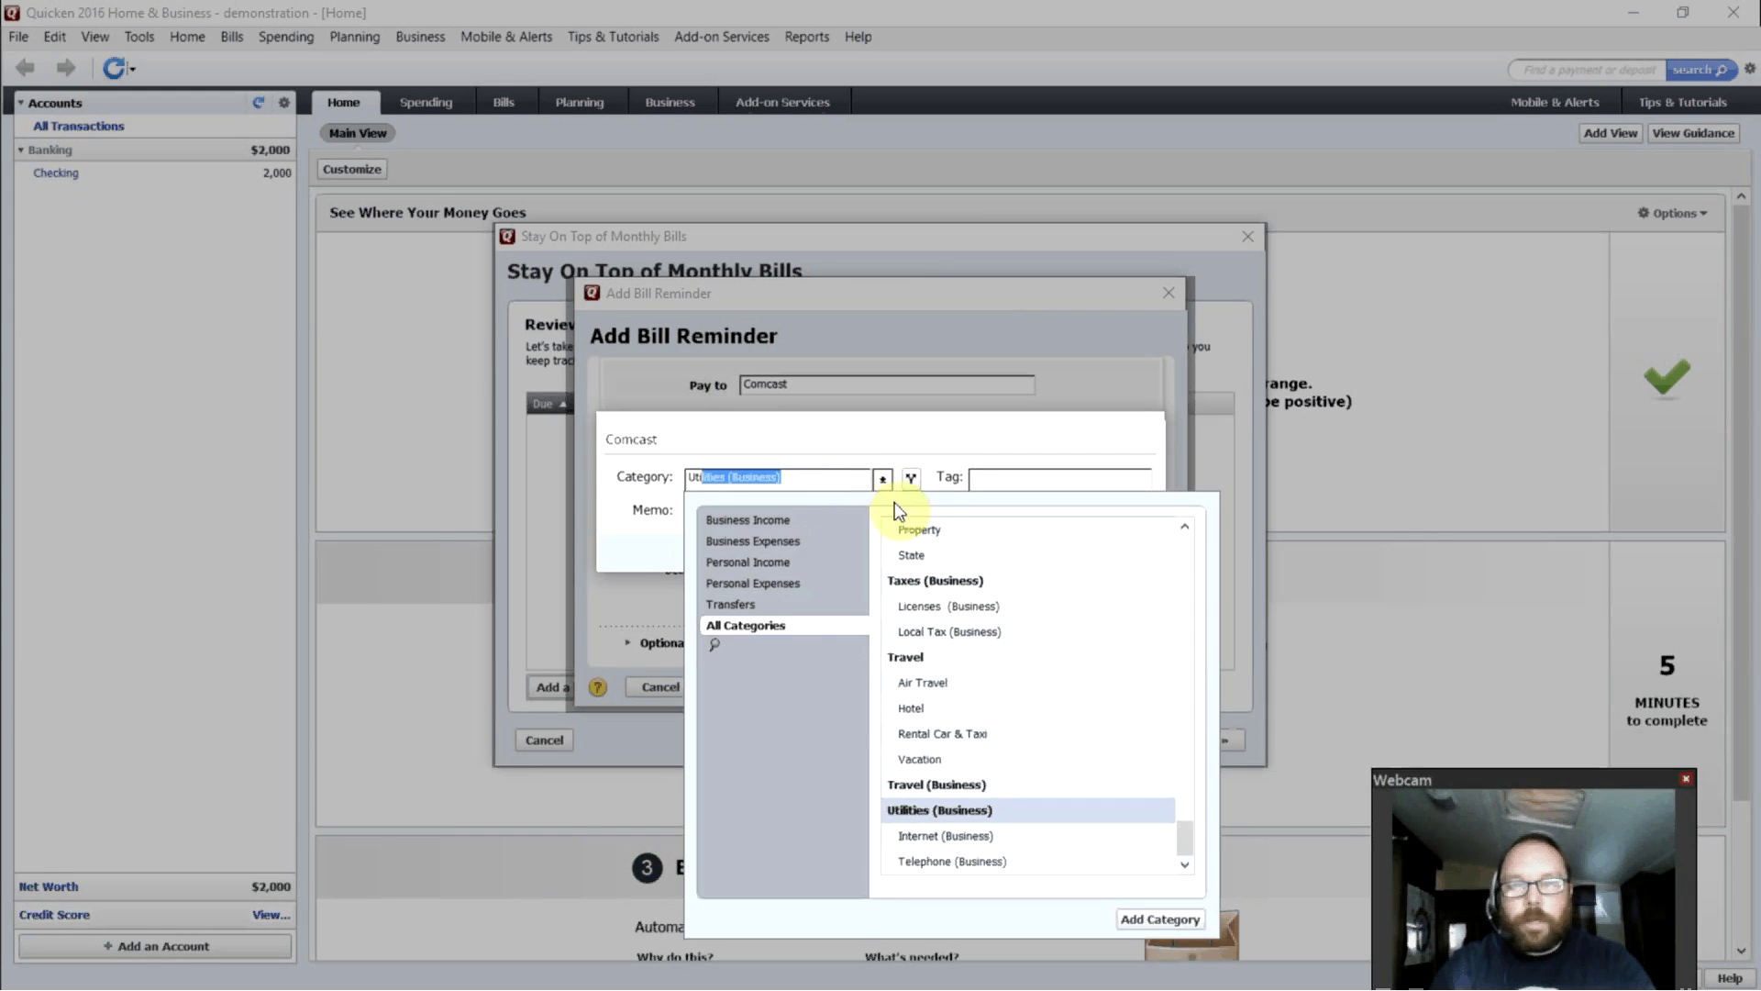
click(762, 584)
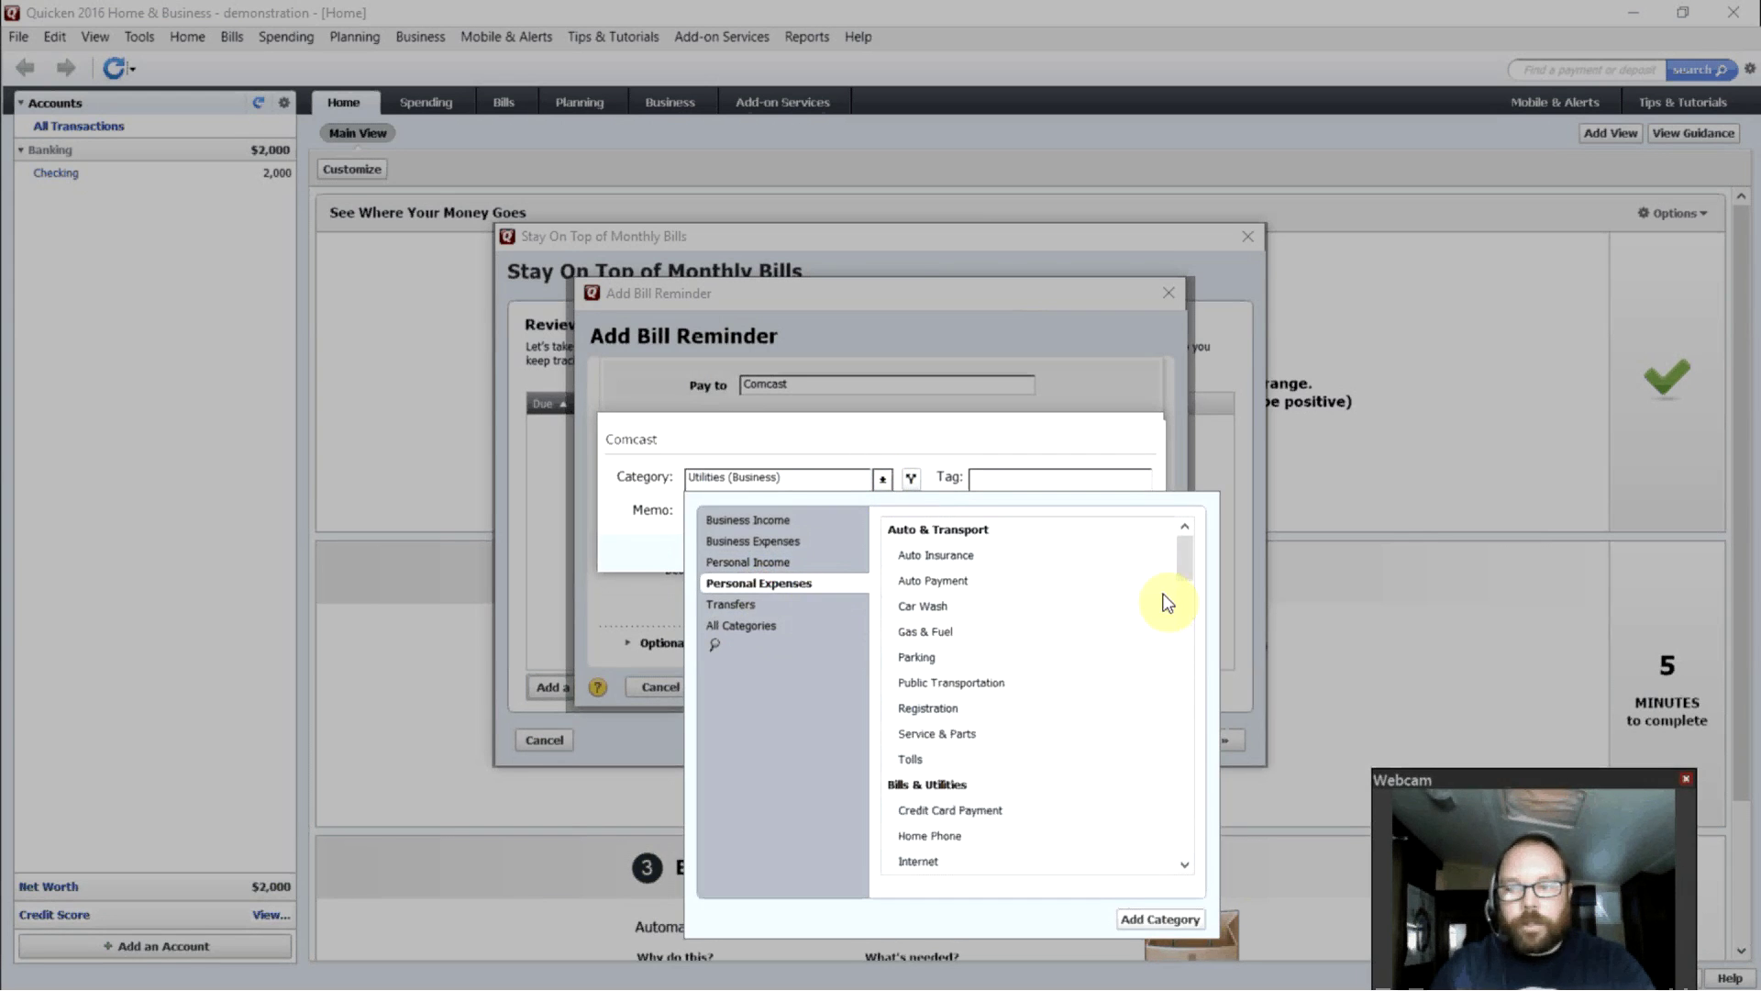
mouse_move(1182, 558)
mouse_down()
mouse_move(1194, 624)
mouse_move(1189, 591)
mouse_up()
click(940, 607)
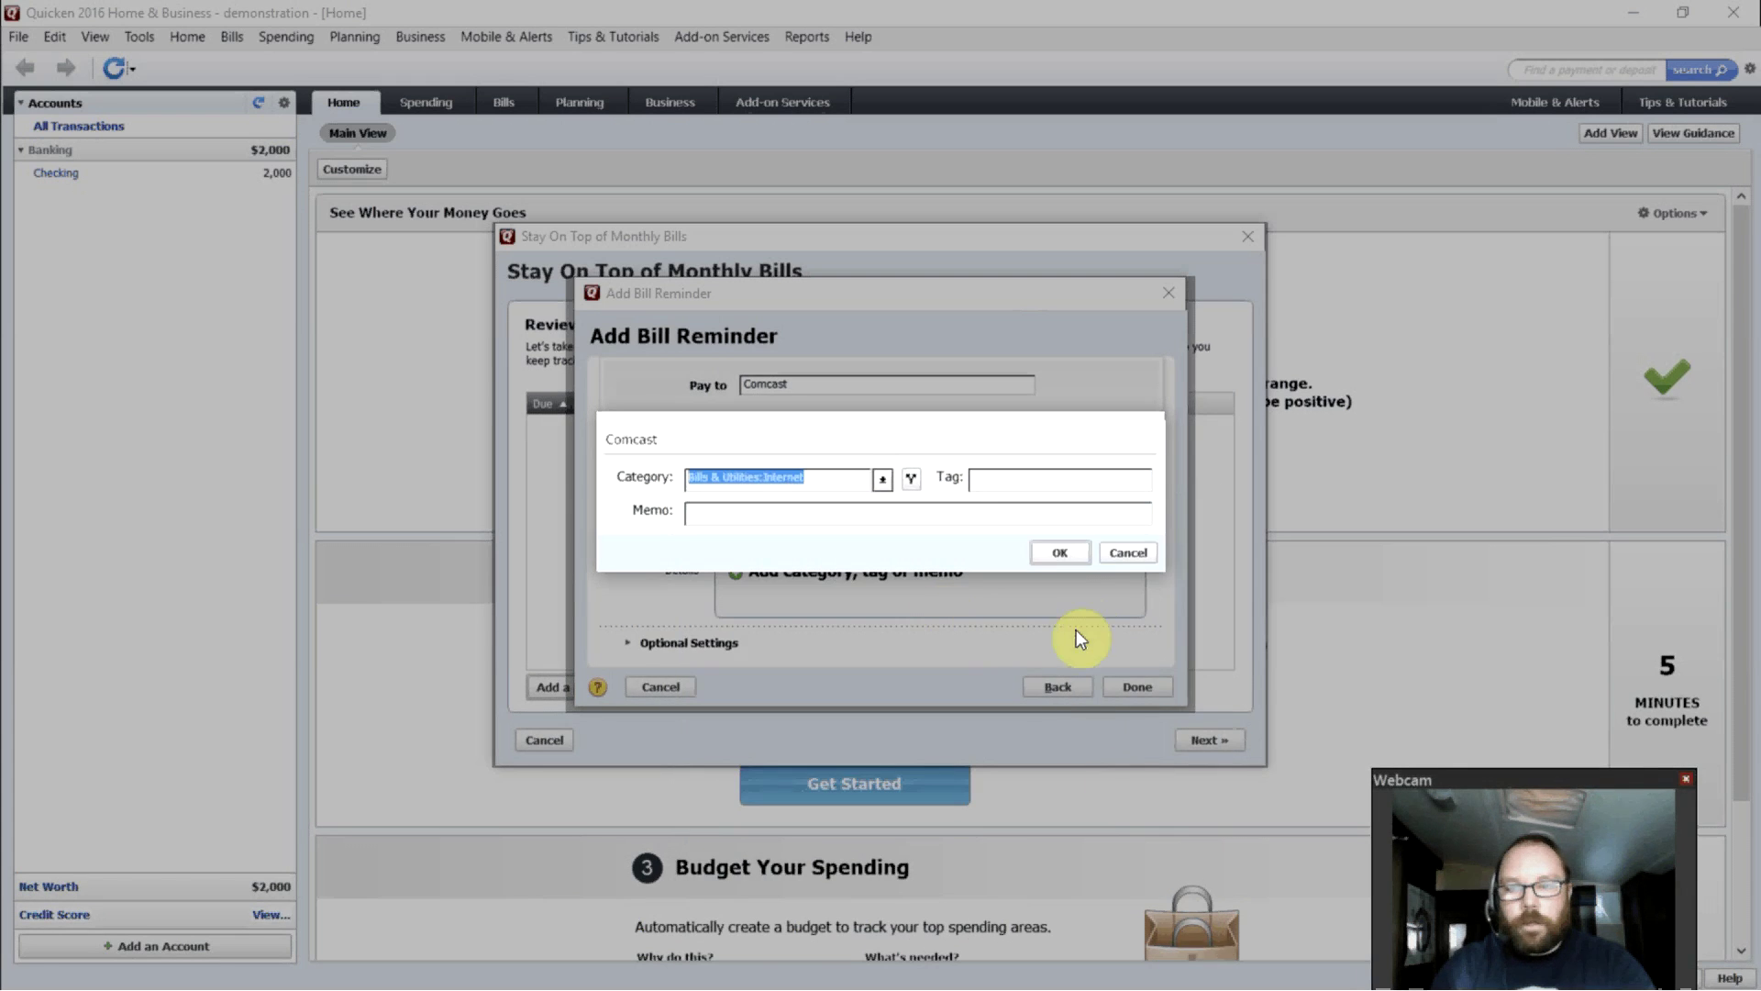
click(1057, 553)
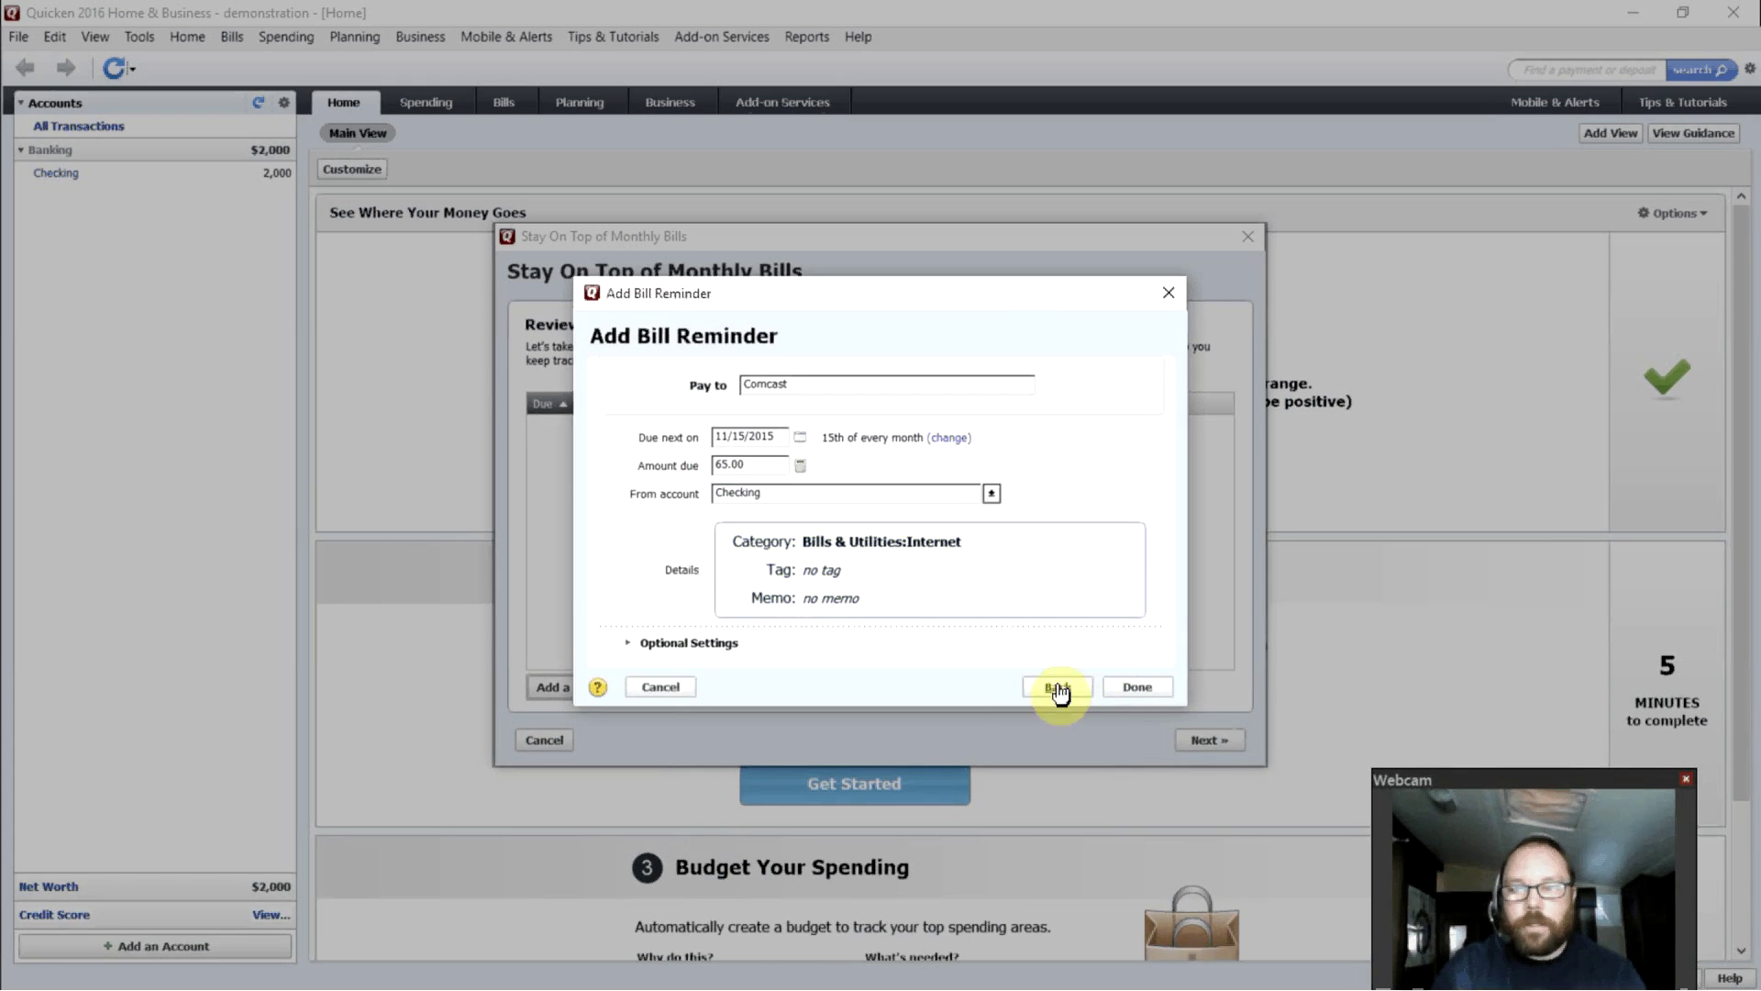
Save the Comcast reminder and select Comcast as its online biller to link.
click(1142, 696)
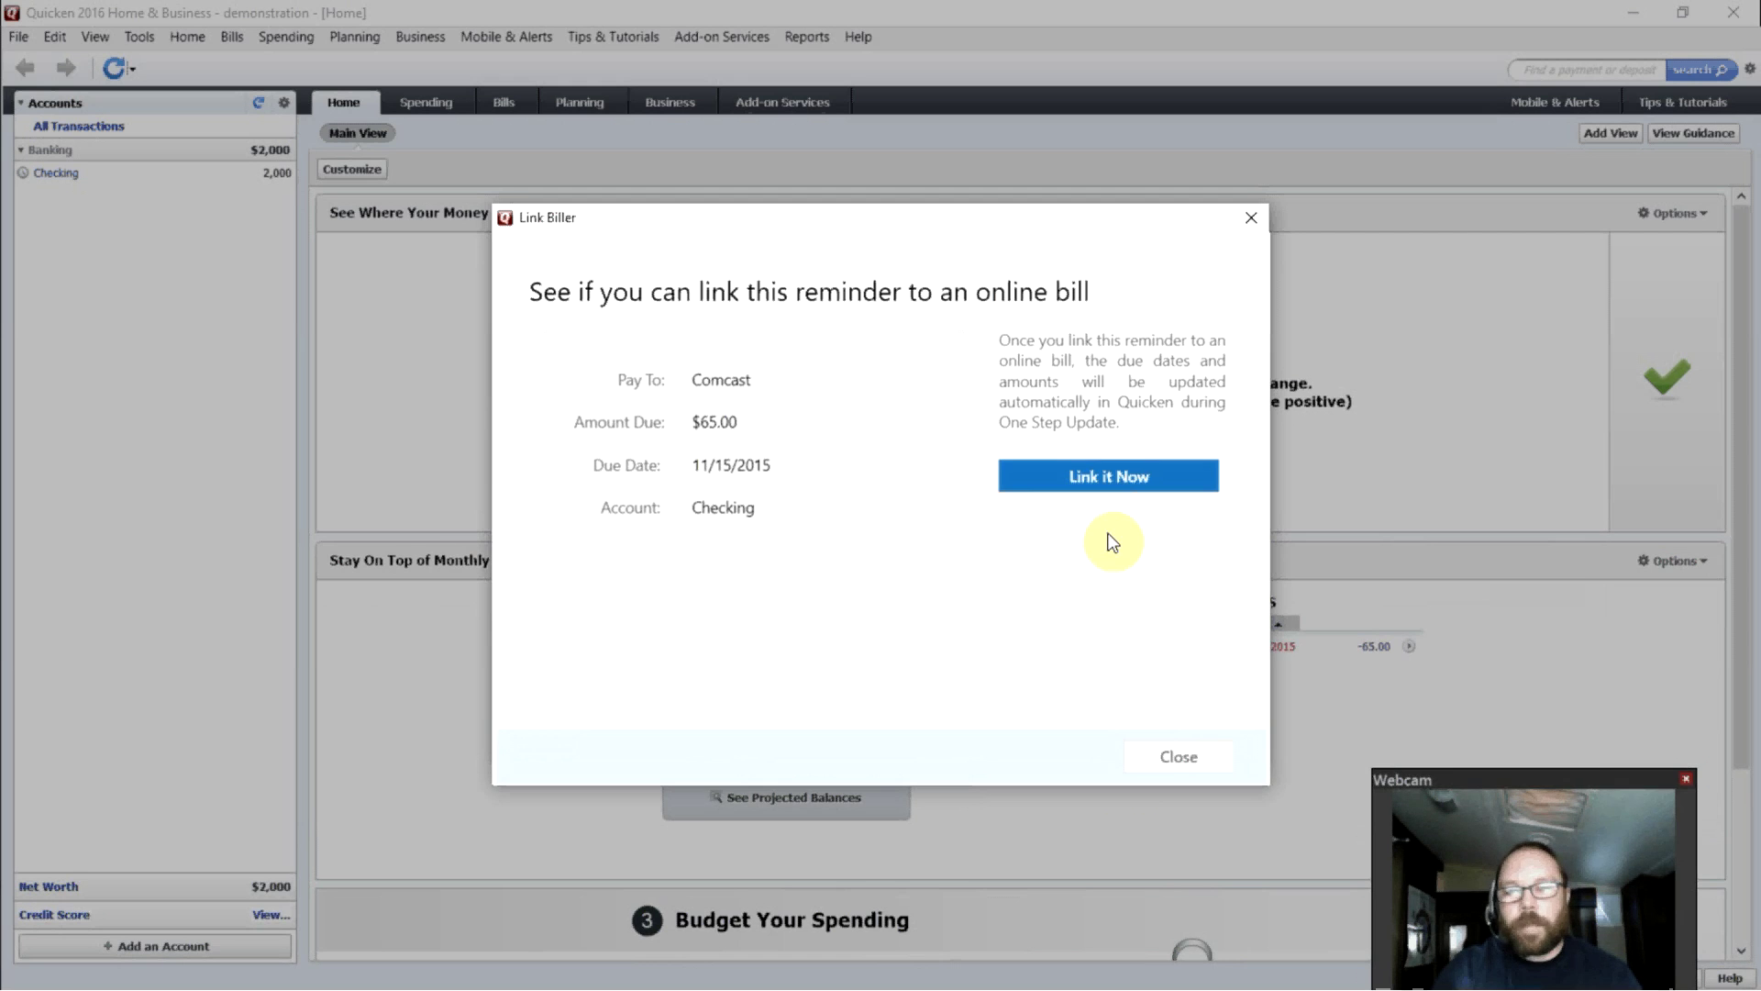
click(1109, 472)
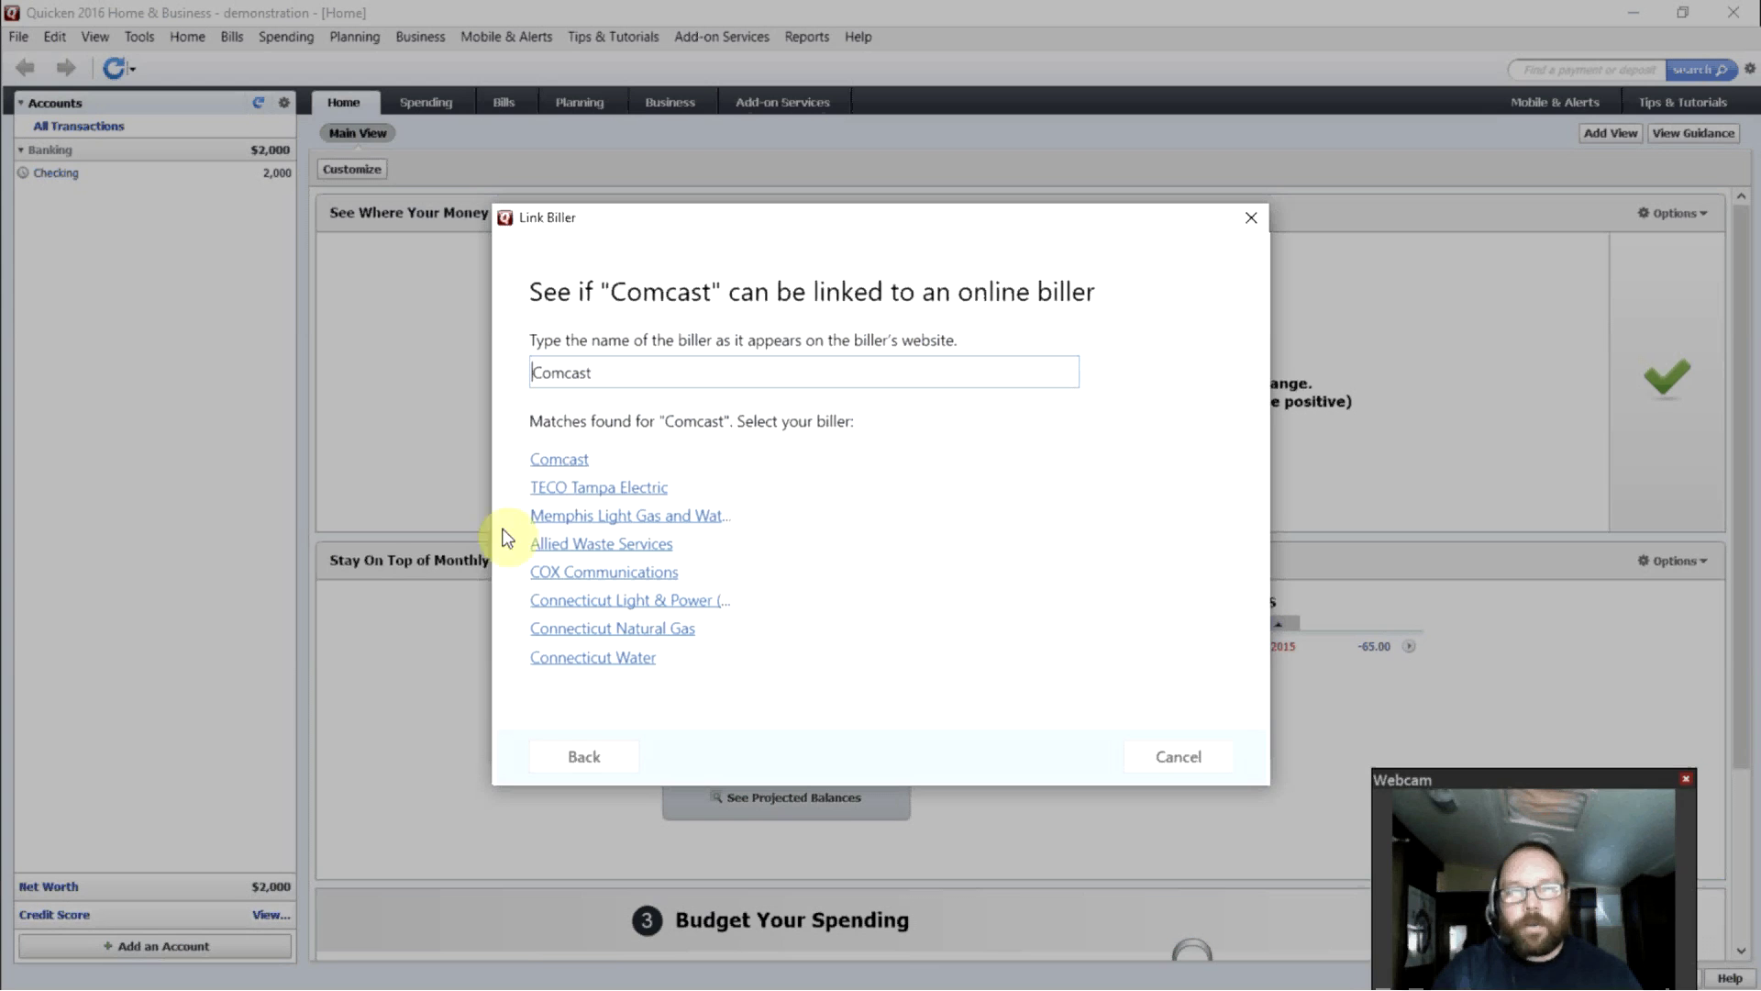
click(562, 458)
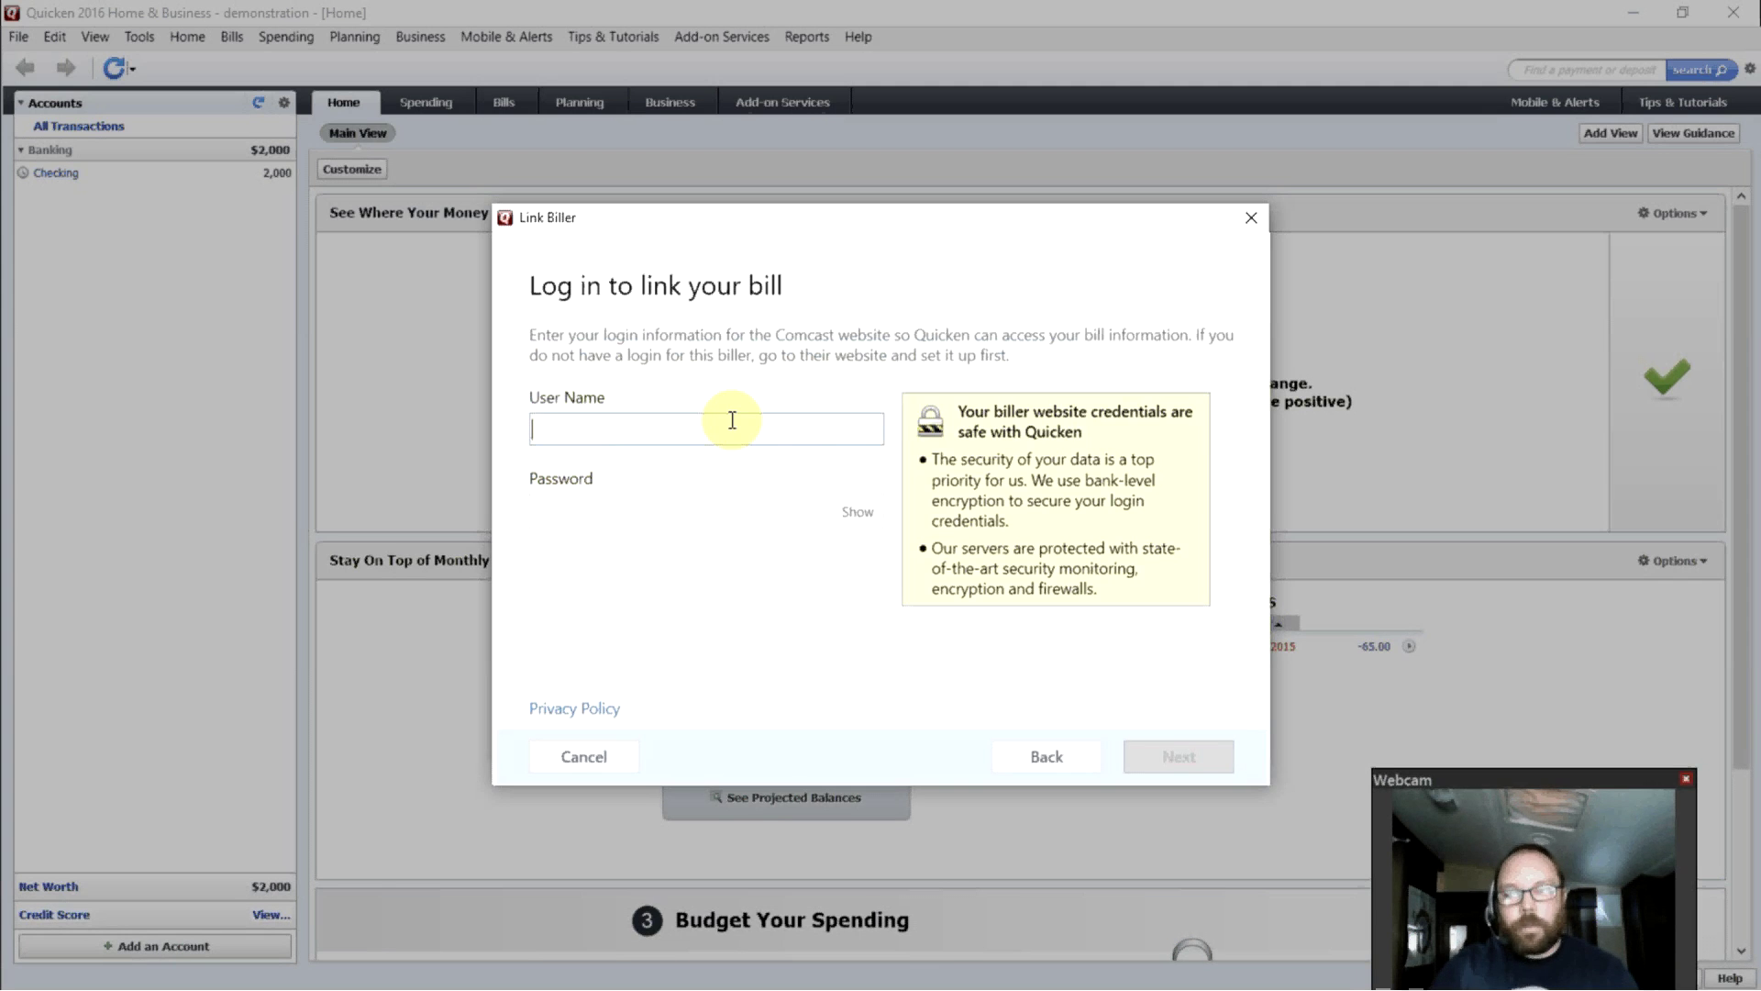
Cancel the Comcast biller link and complete the bills review wizard.
click(587, 763)
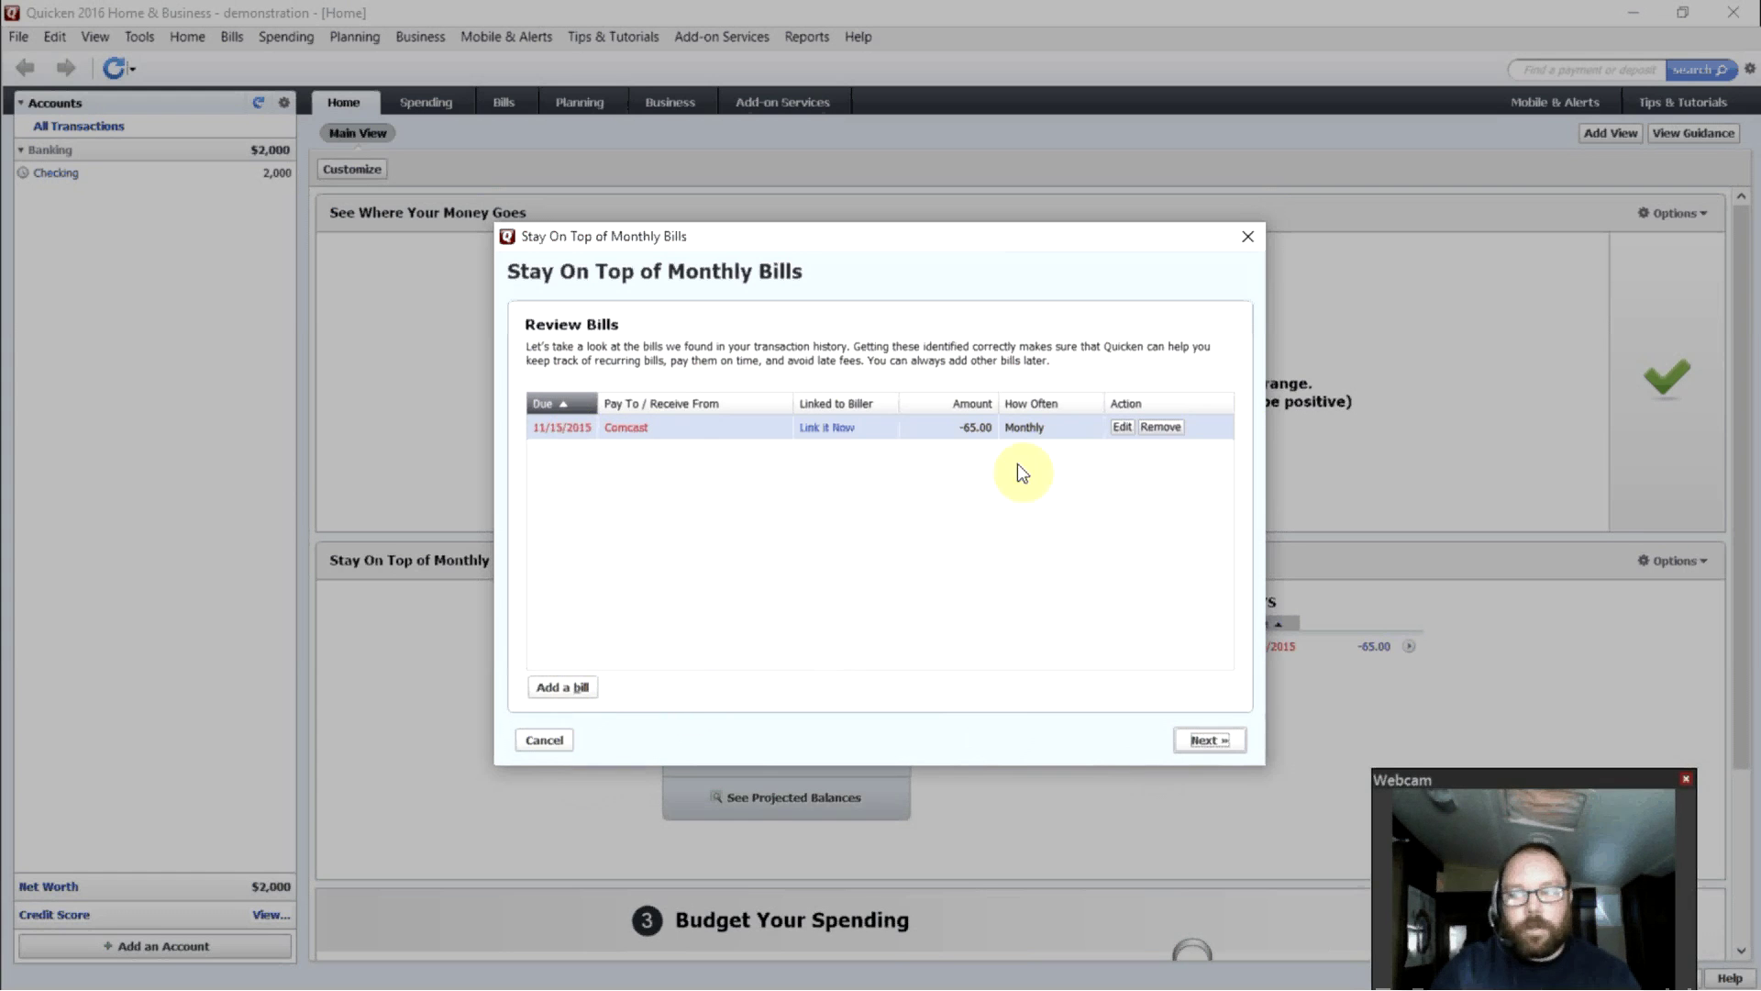
click(1209, 740)
click(1209, 742)
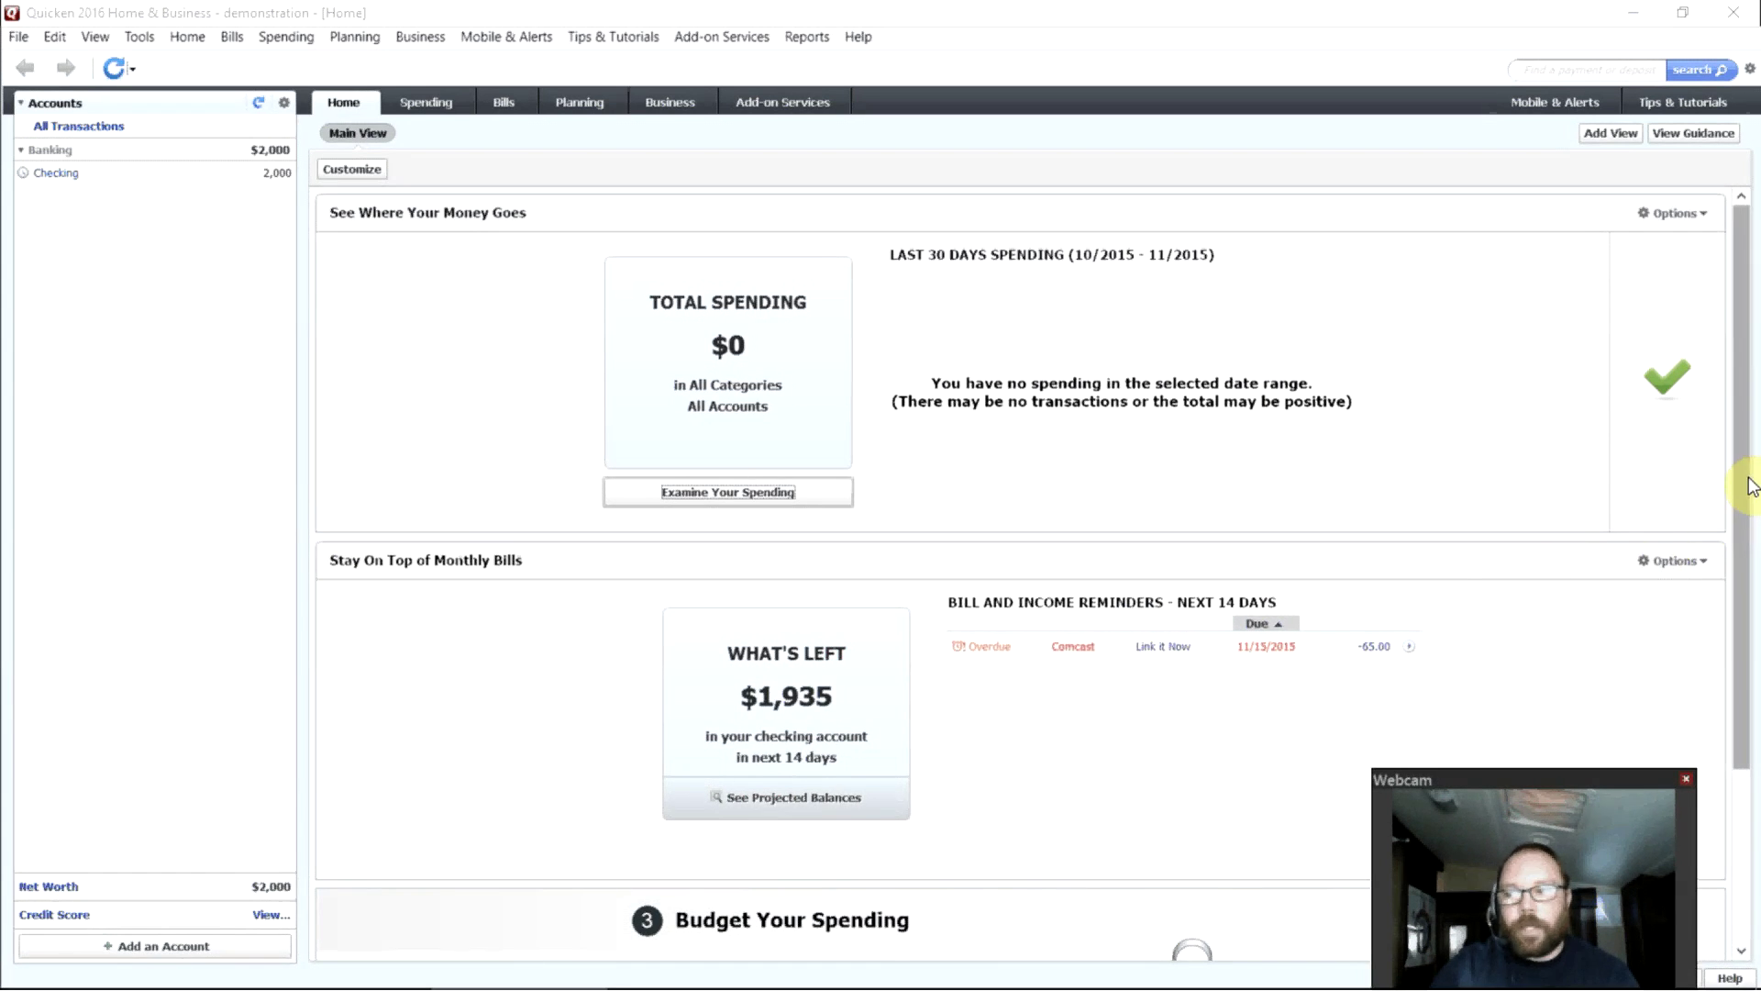
Start a budget from Budget Your Spending and name it 'My First Budget'.
drag(1745, 480, 1742, 676)
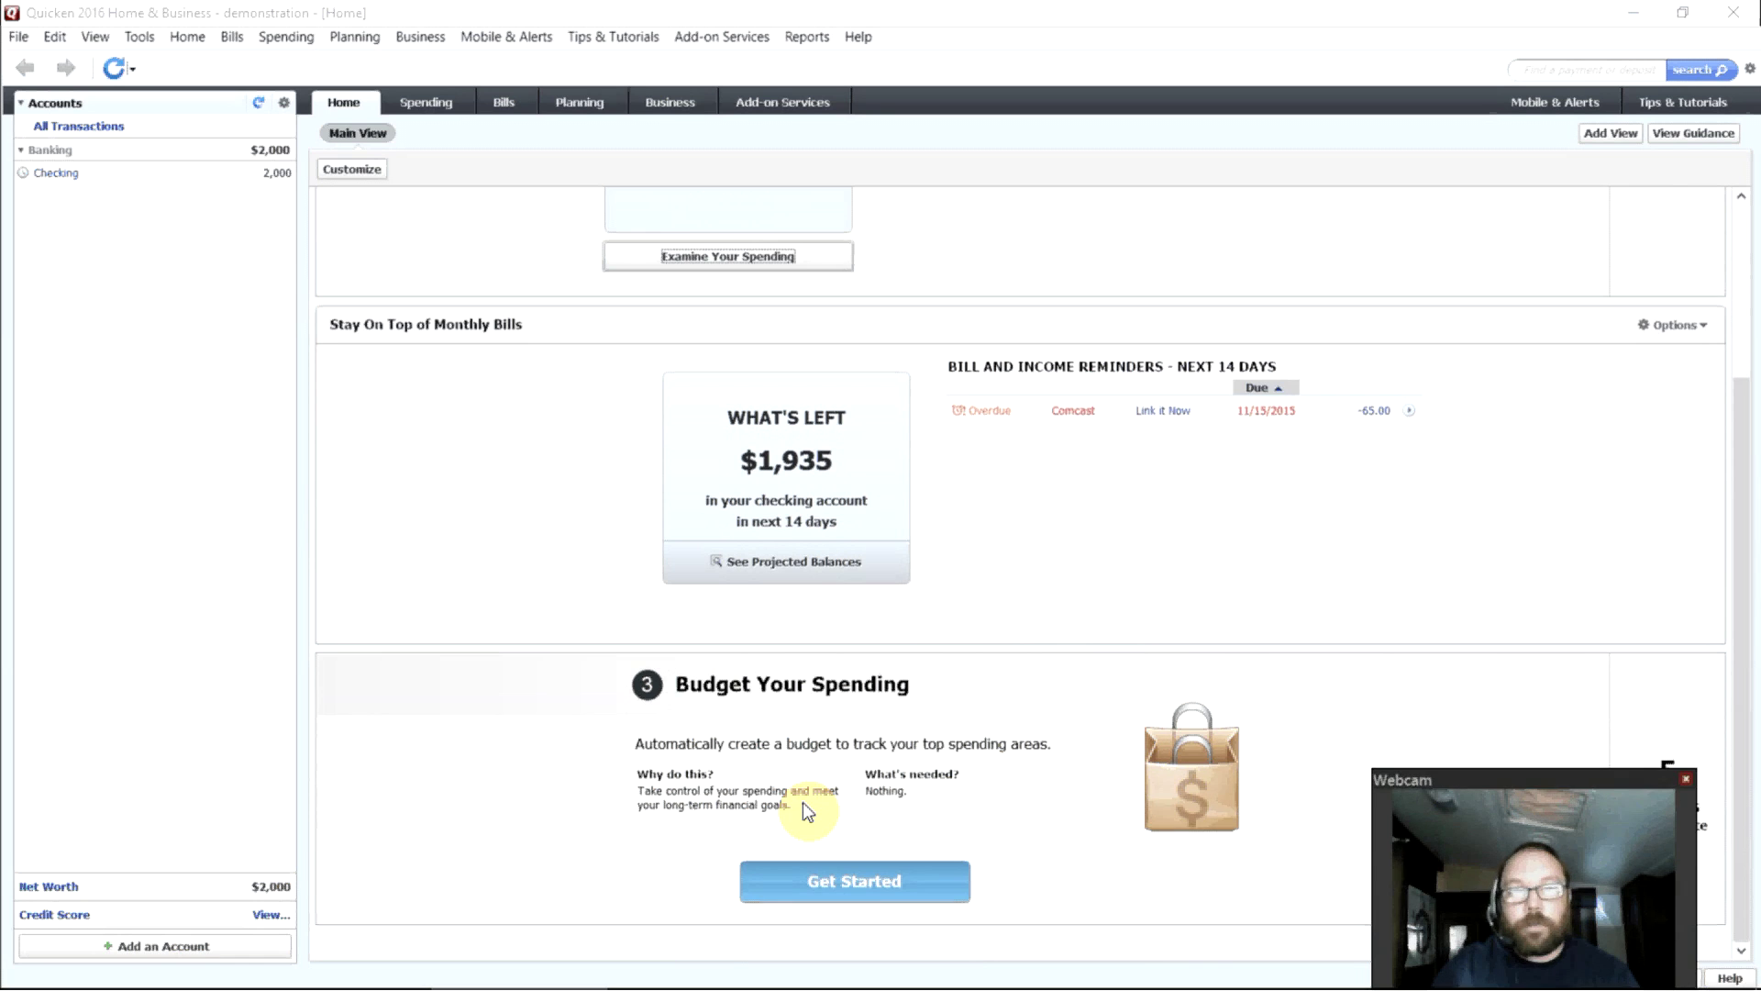
click(853, 886)
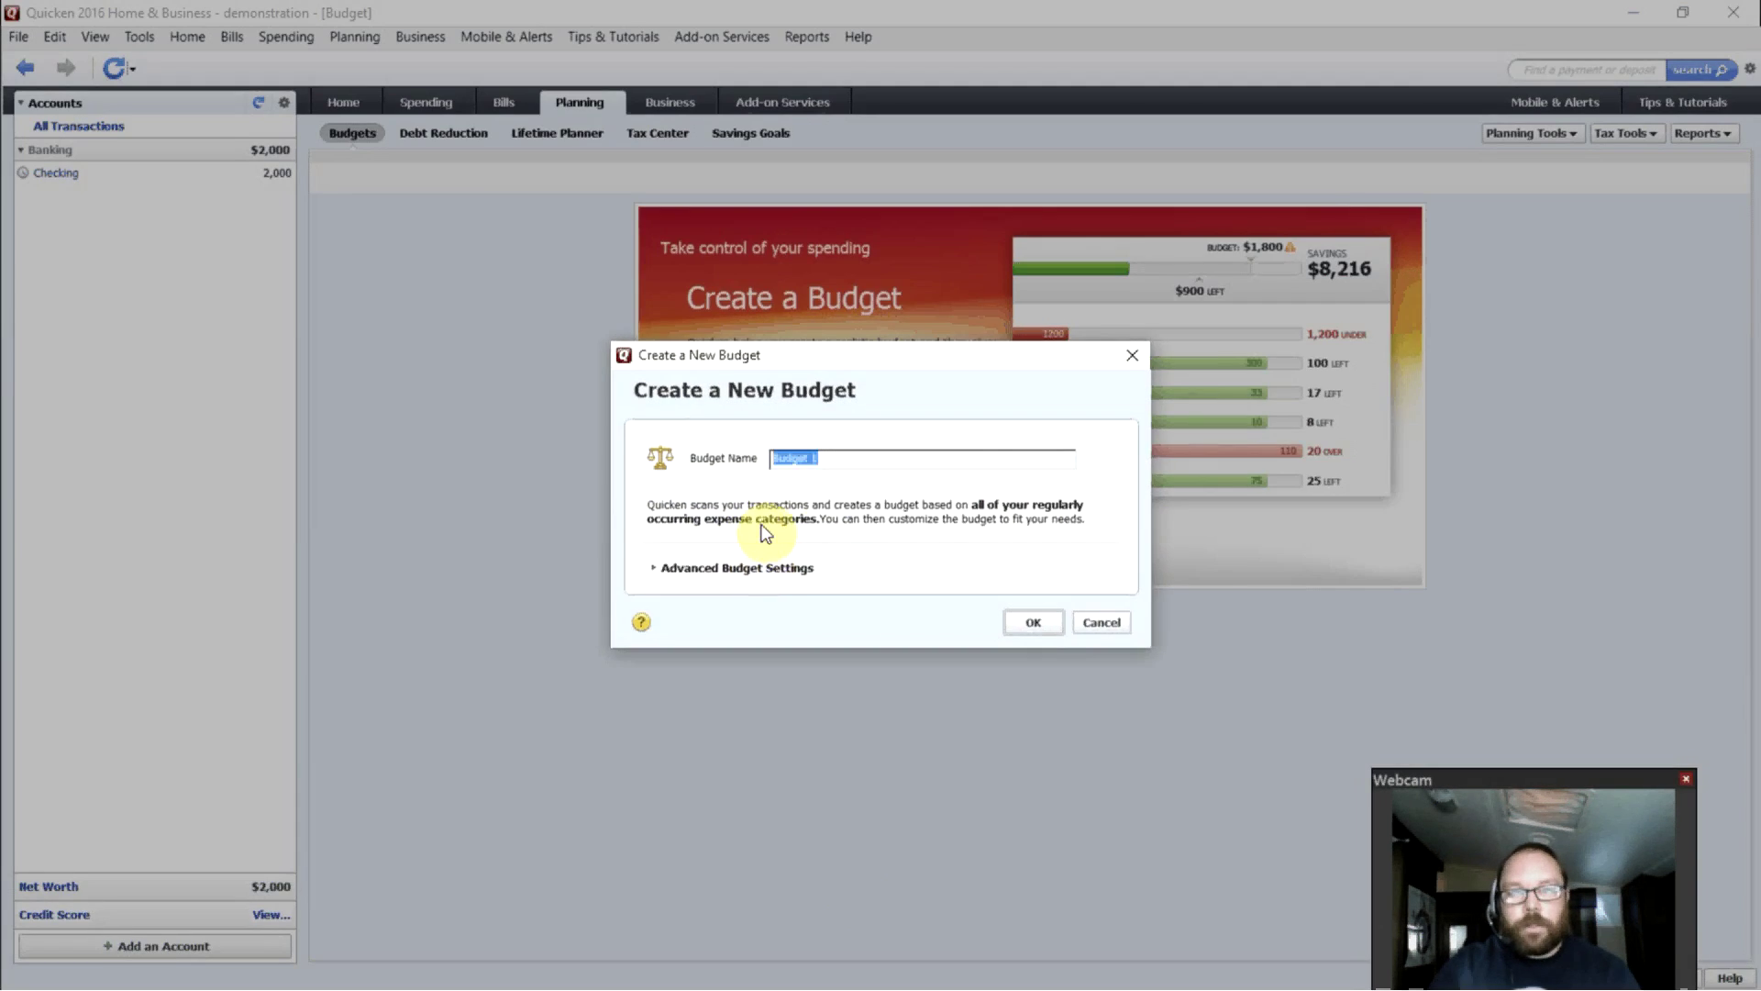
text(M)
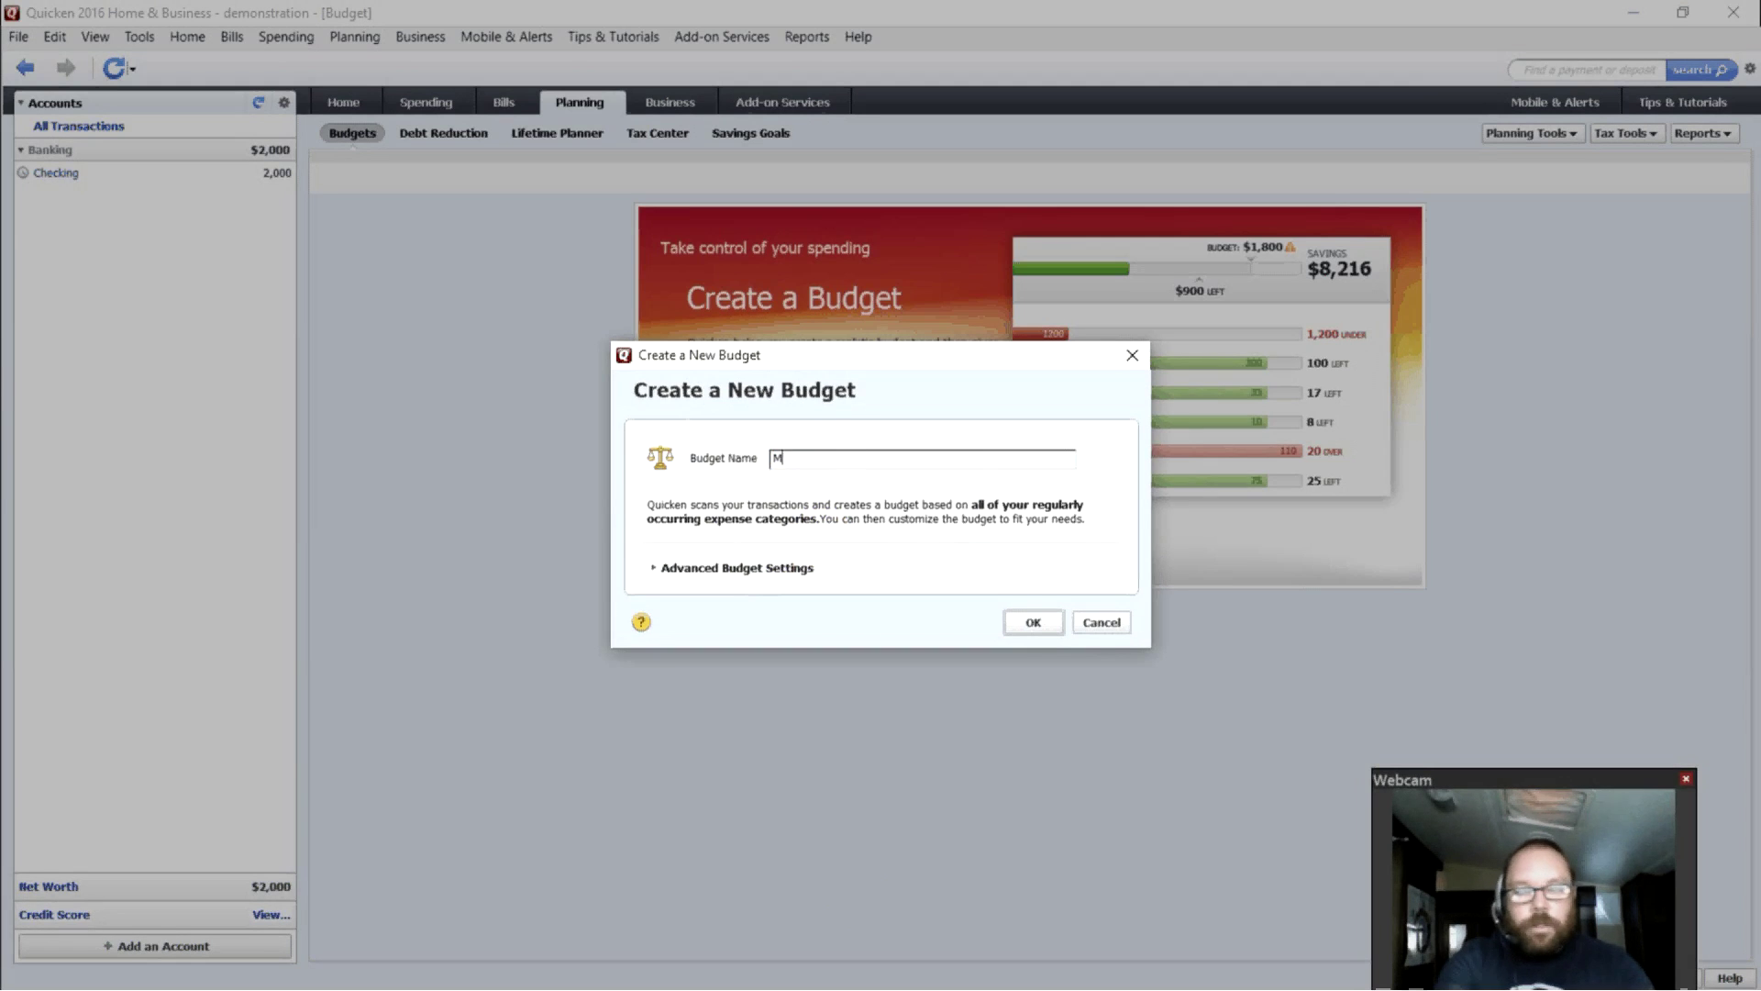
text(y First)
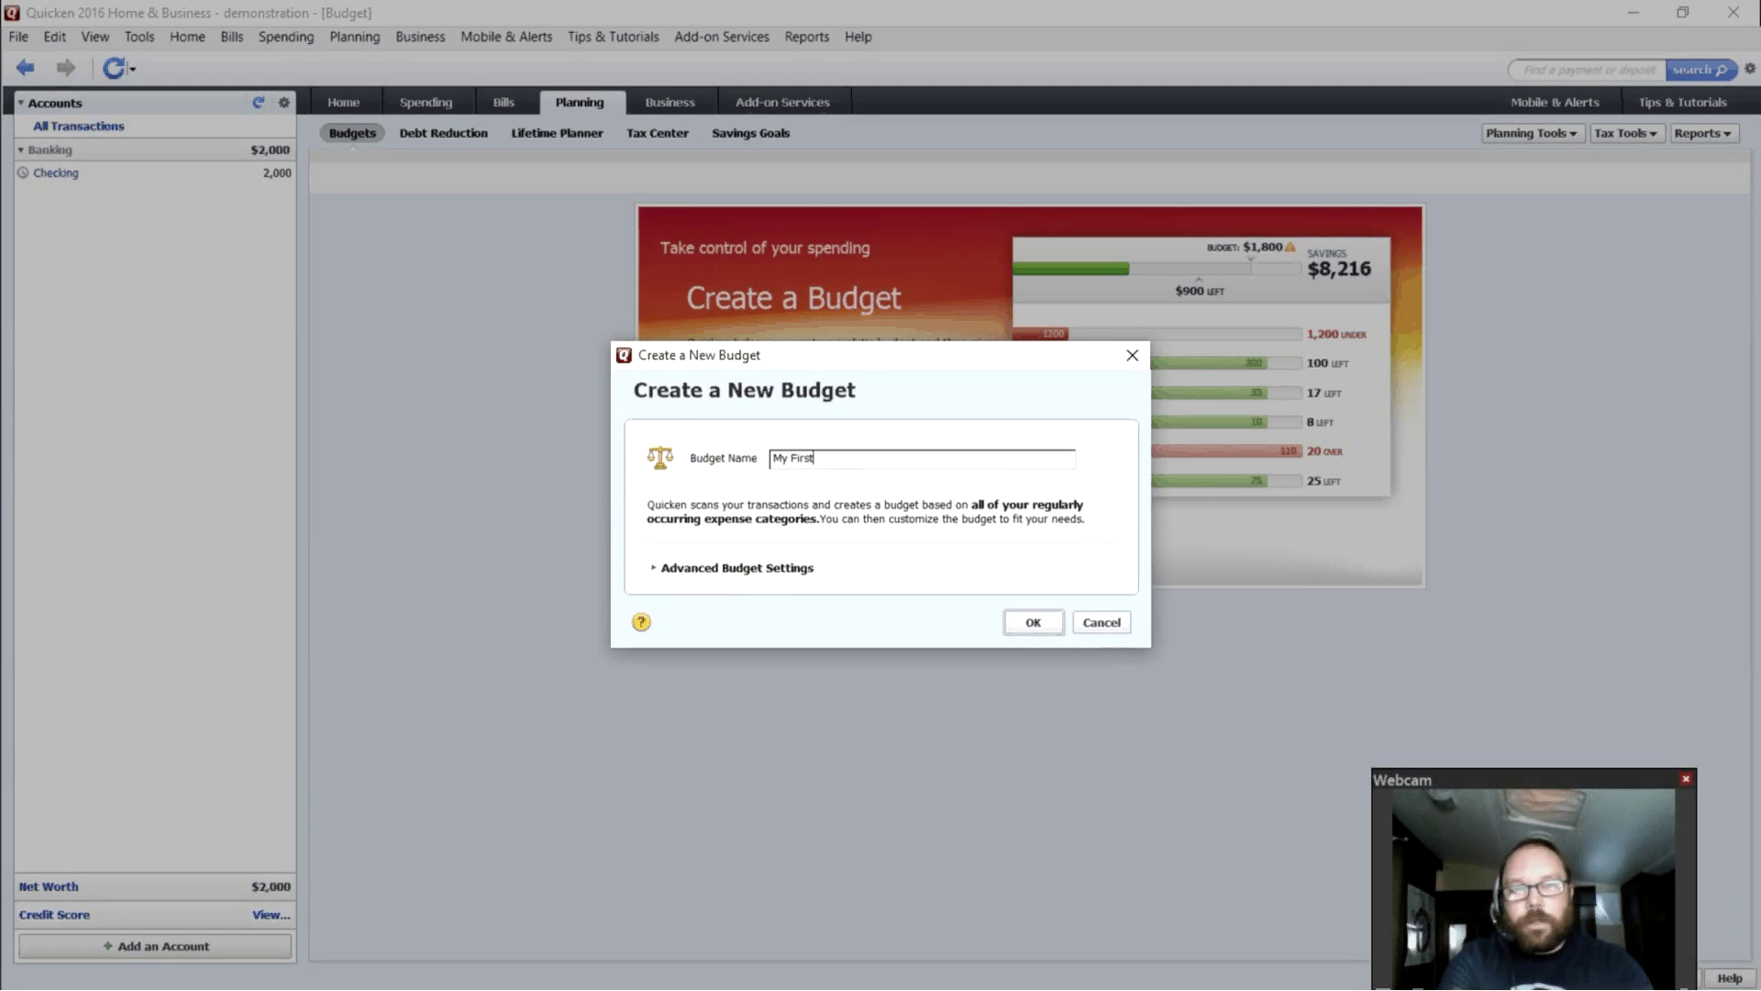
text( Budget)
key(Return)
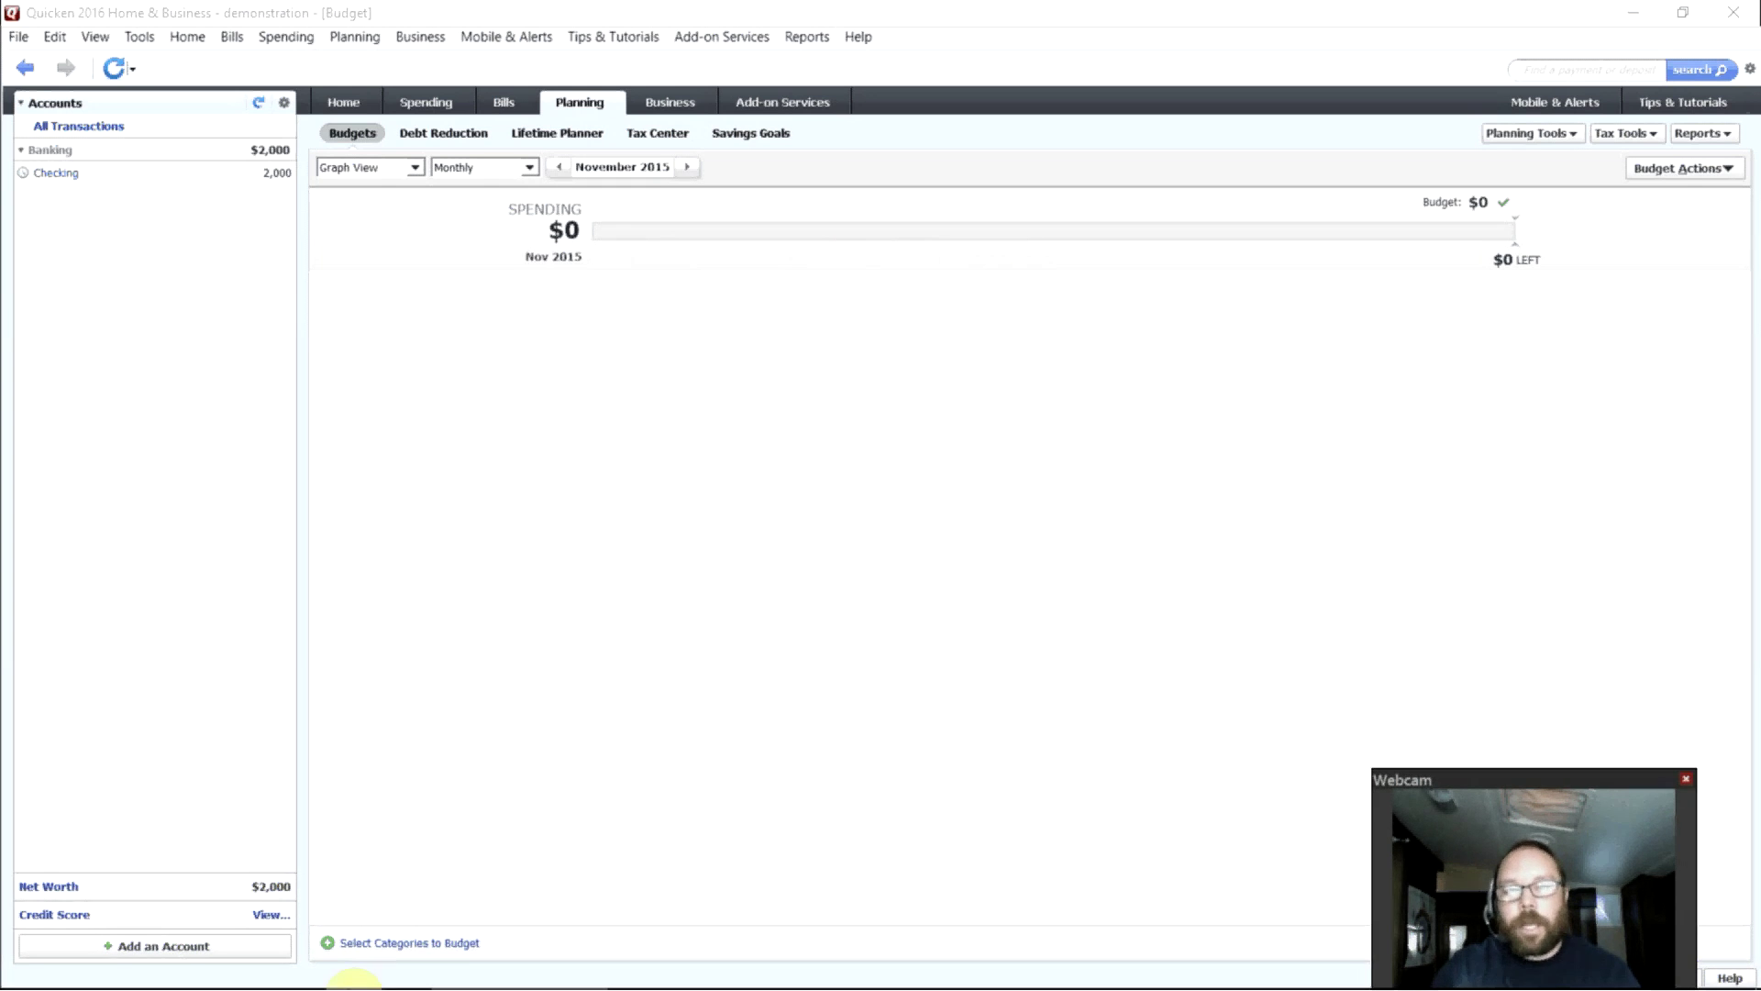
Tick Gas & Fuel, Internet, Mobile Phone and Utilities in the budget category list.
click(380, 945)
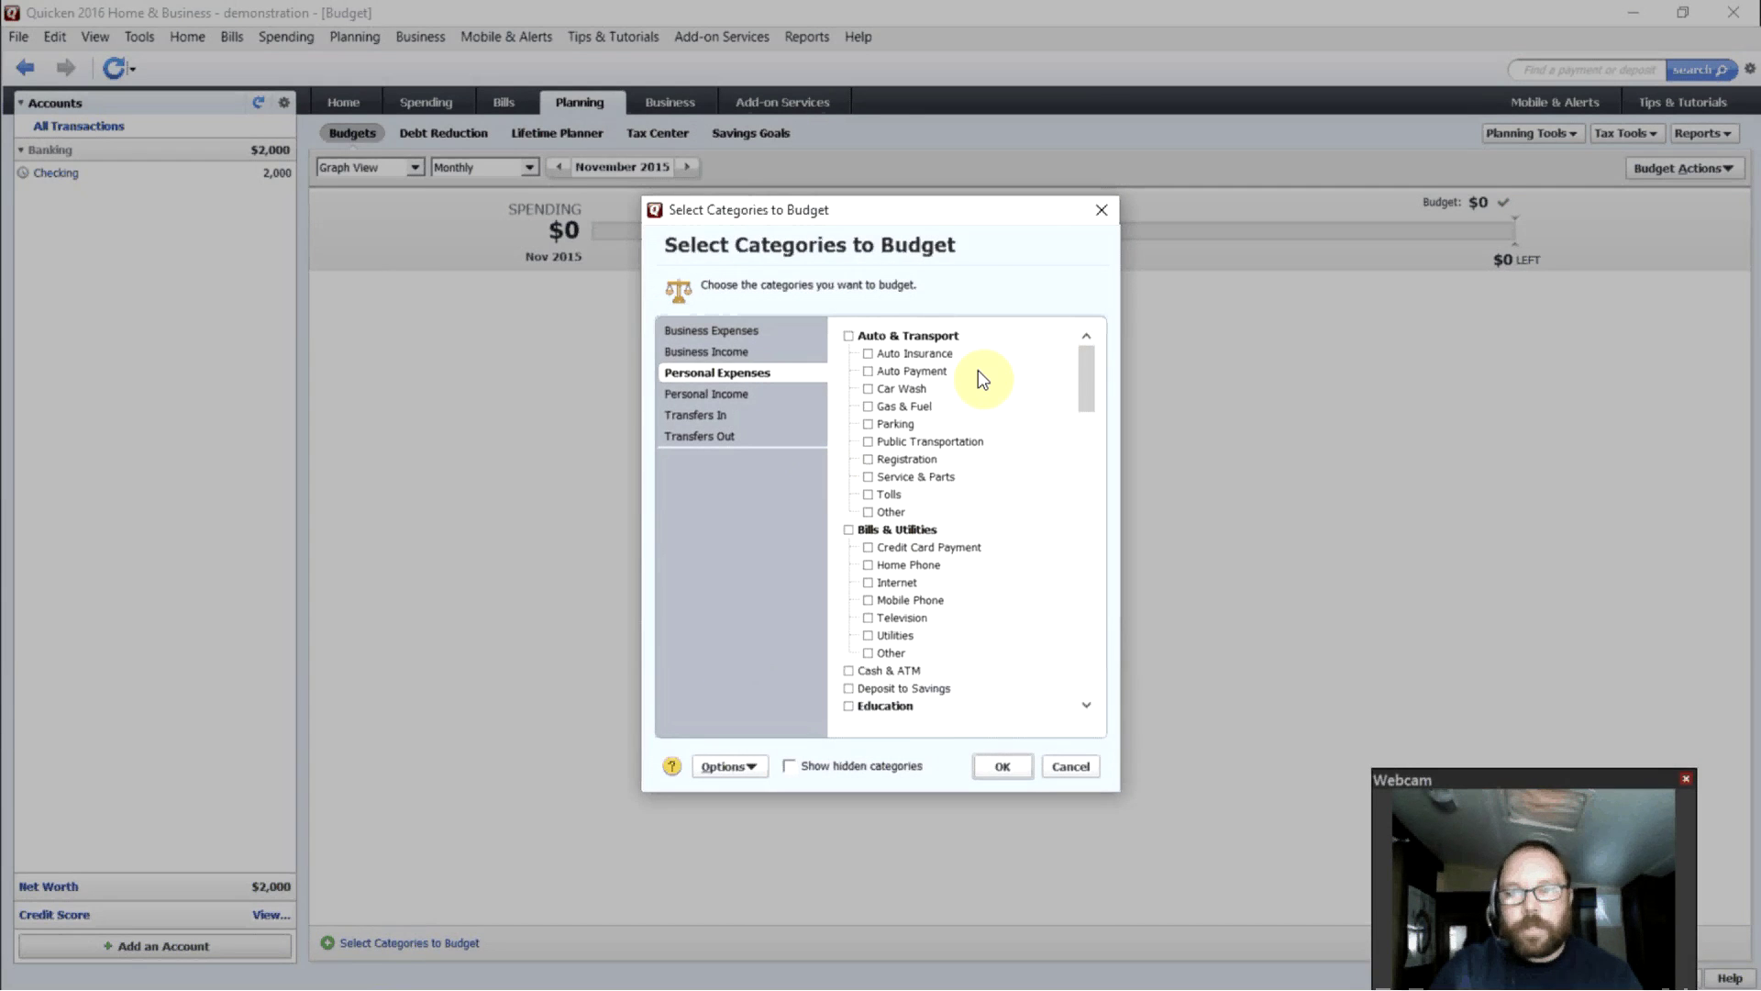
click(868, 406)
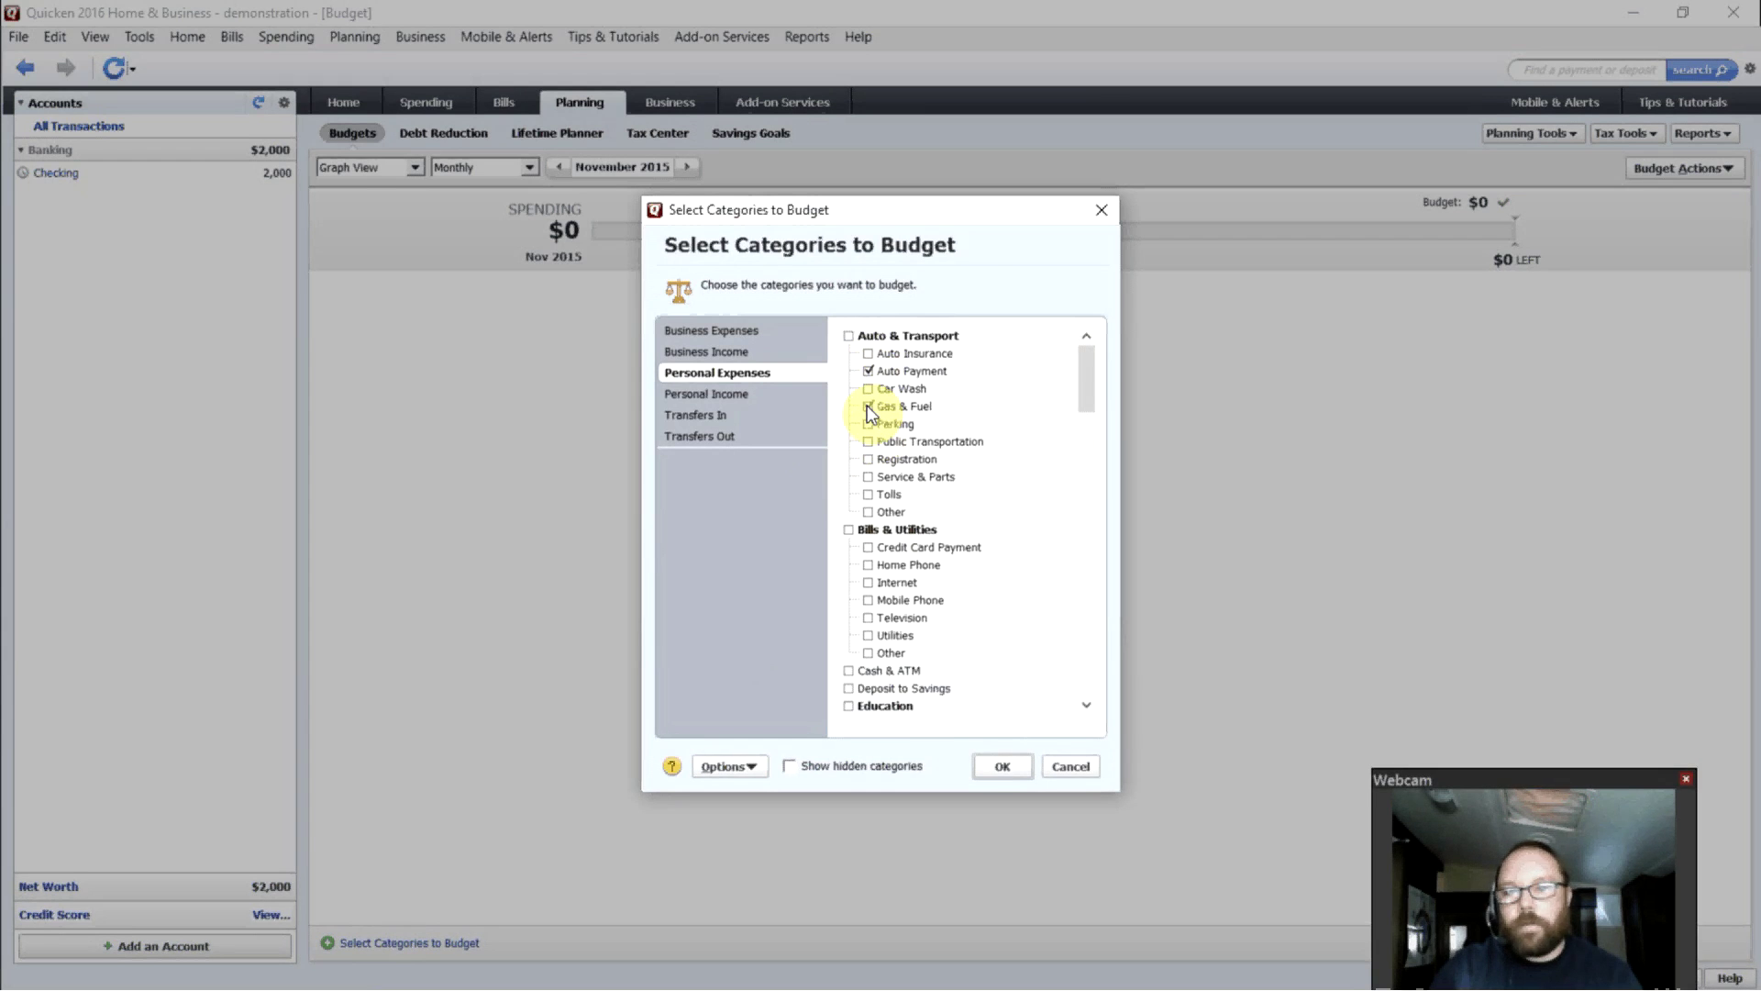
click(868, 582)
click(868, 600)
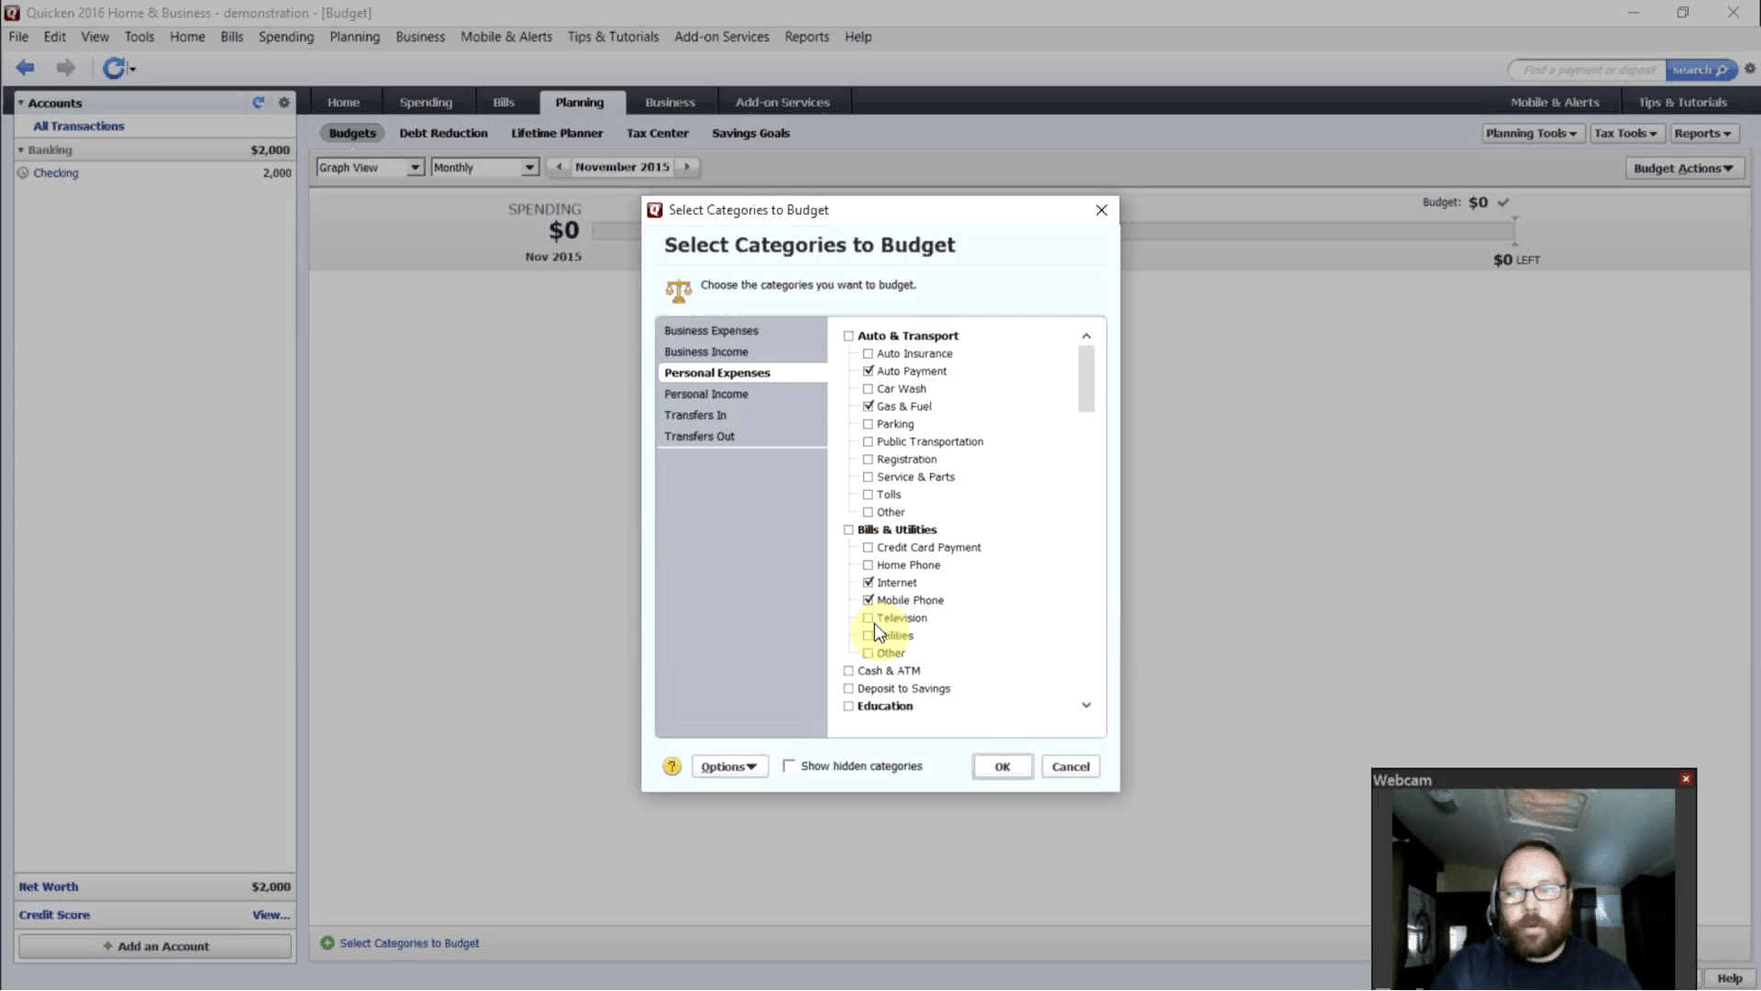
click(867, 635)
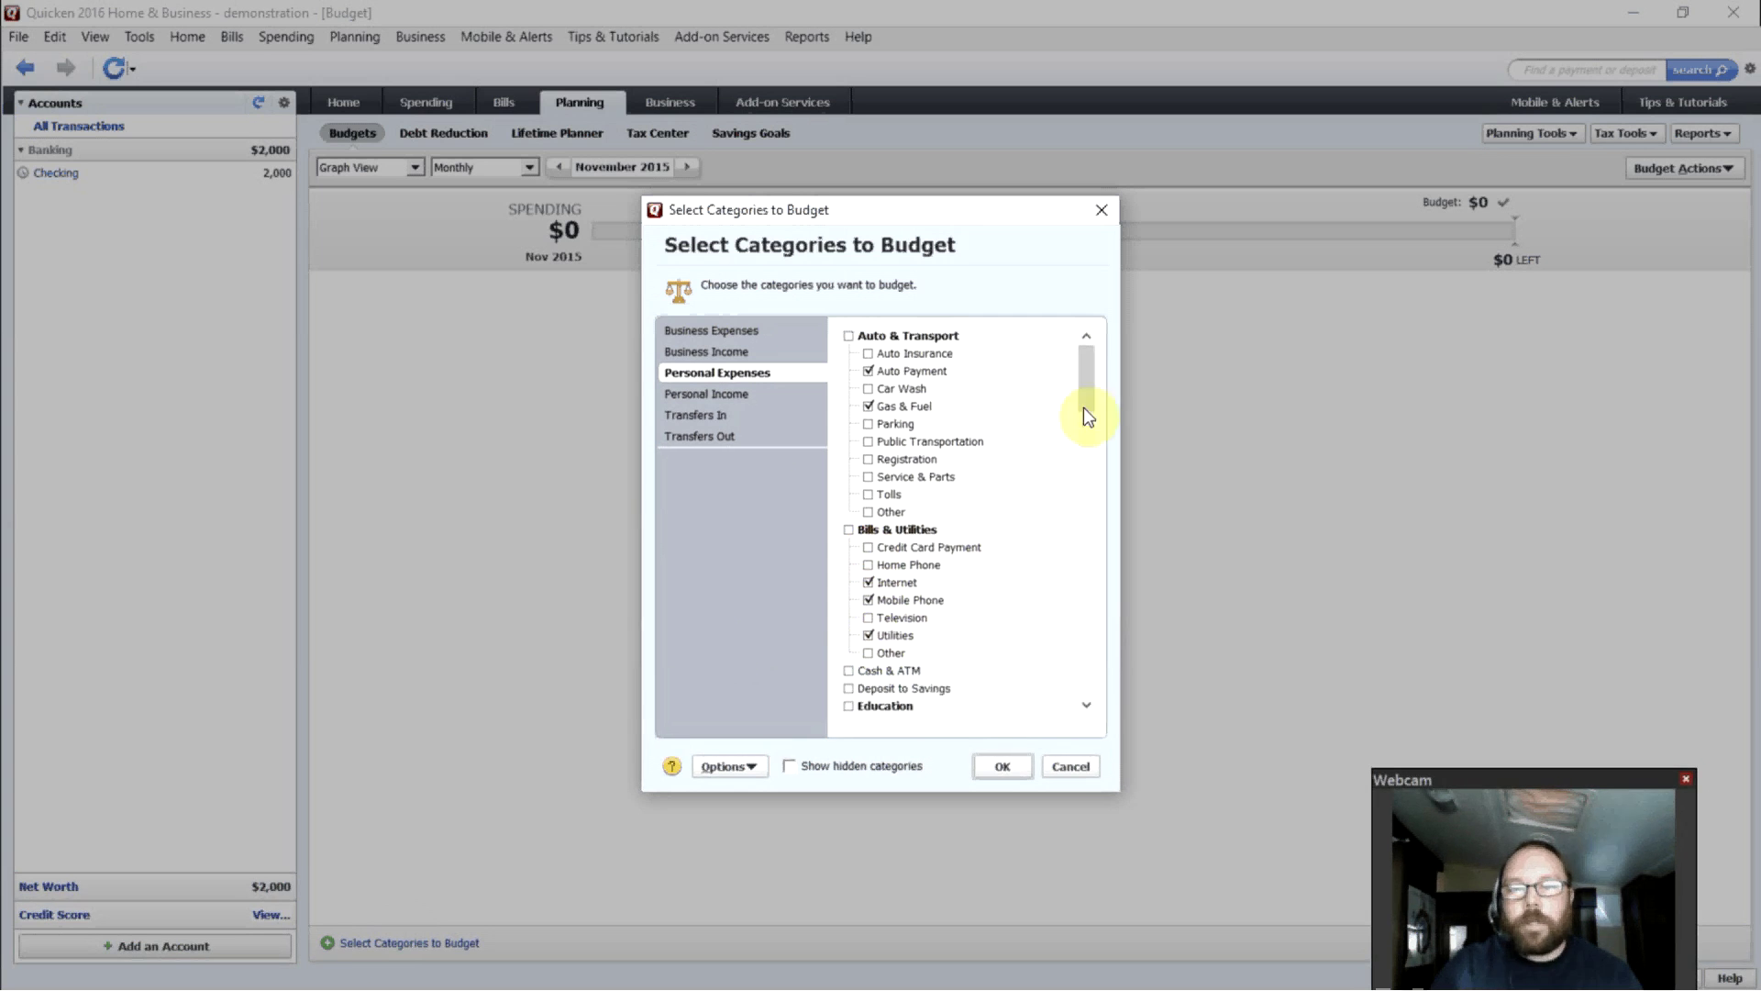
drag(1090, 402, 1090, 530)
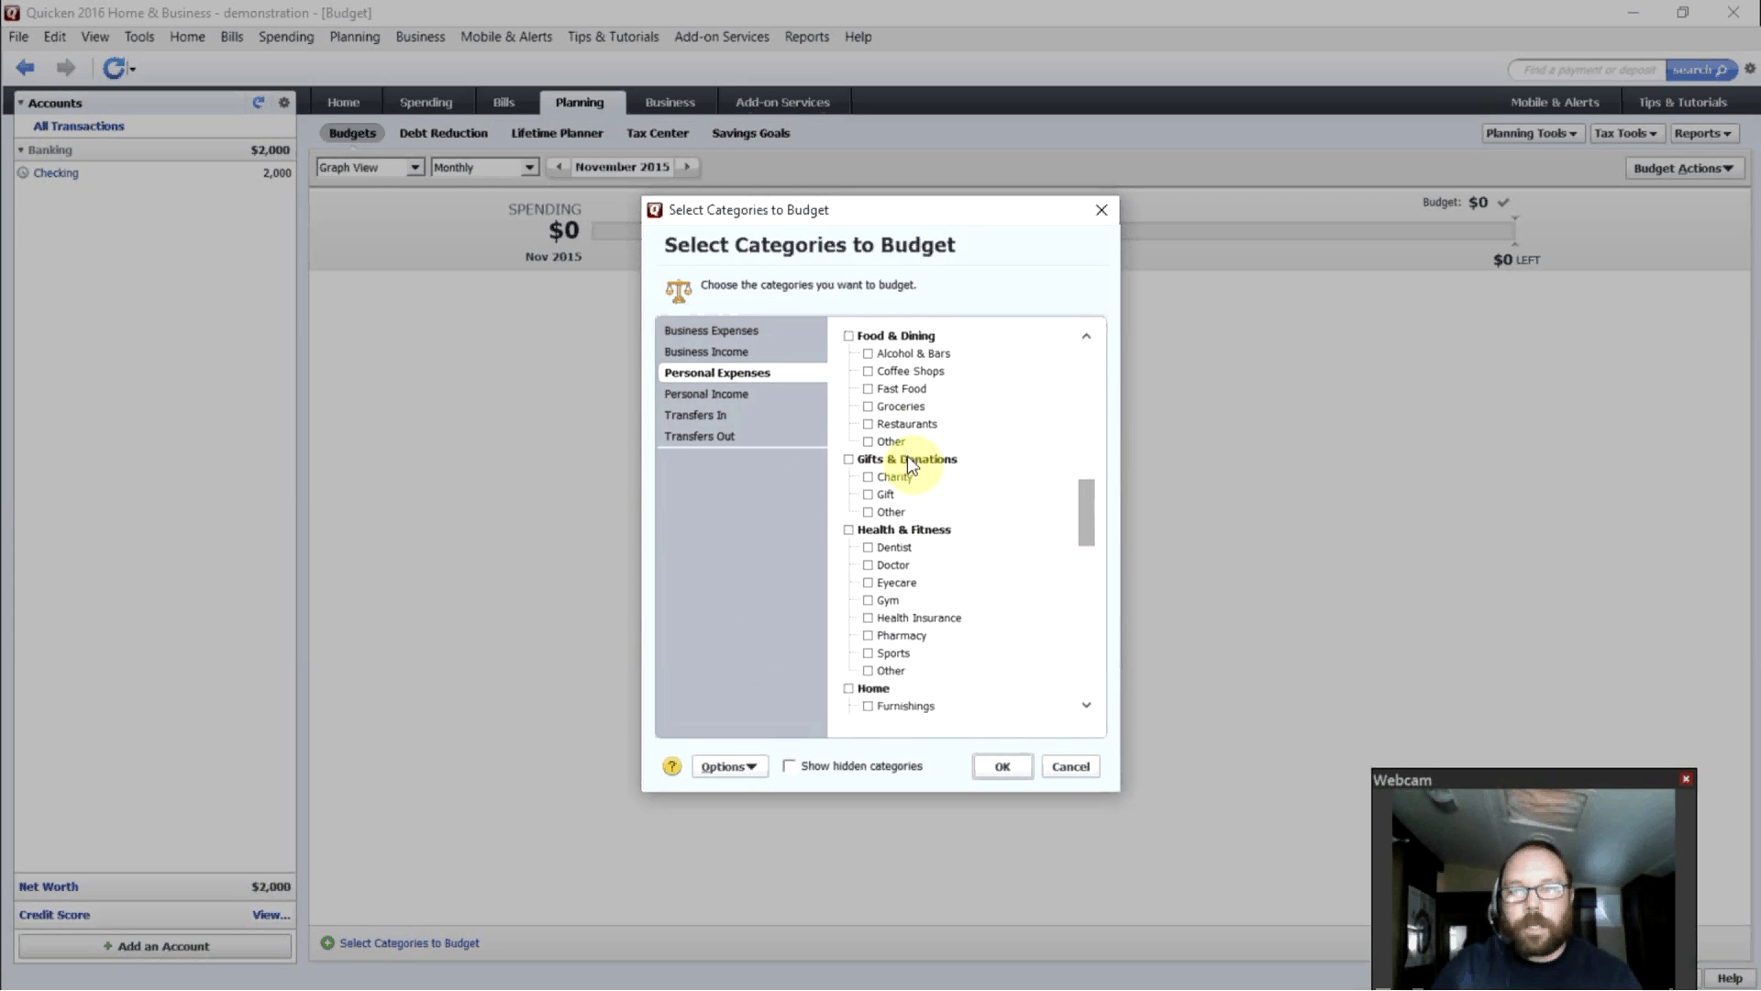
Also tick Fast Food, Groceries, Gym, Kids Activities, Laundry and Clothing, then confirm the selection.
click(868, 405)
click(868, 388)
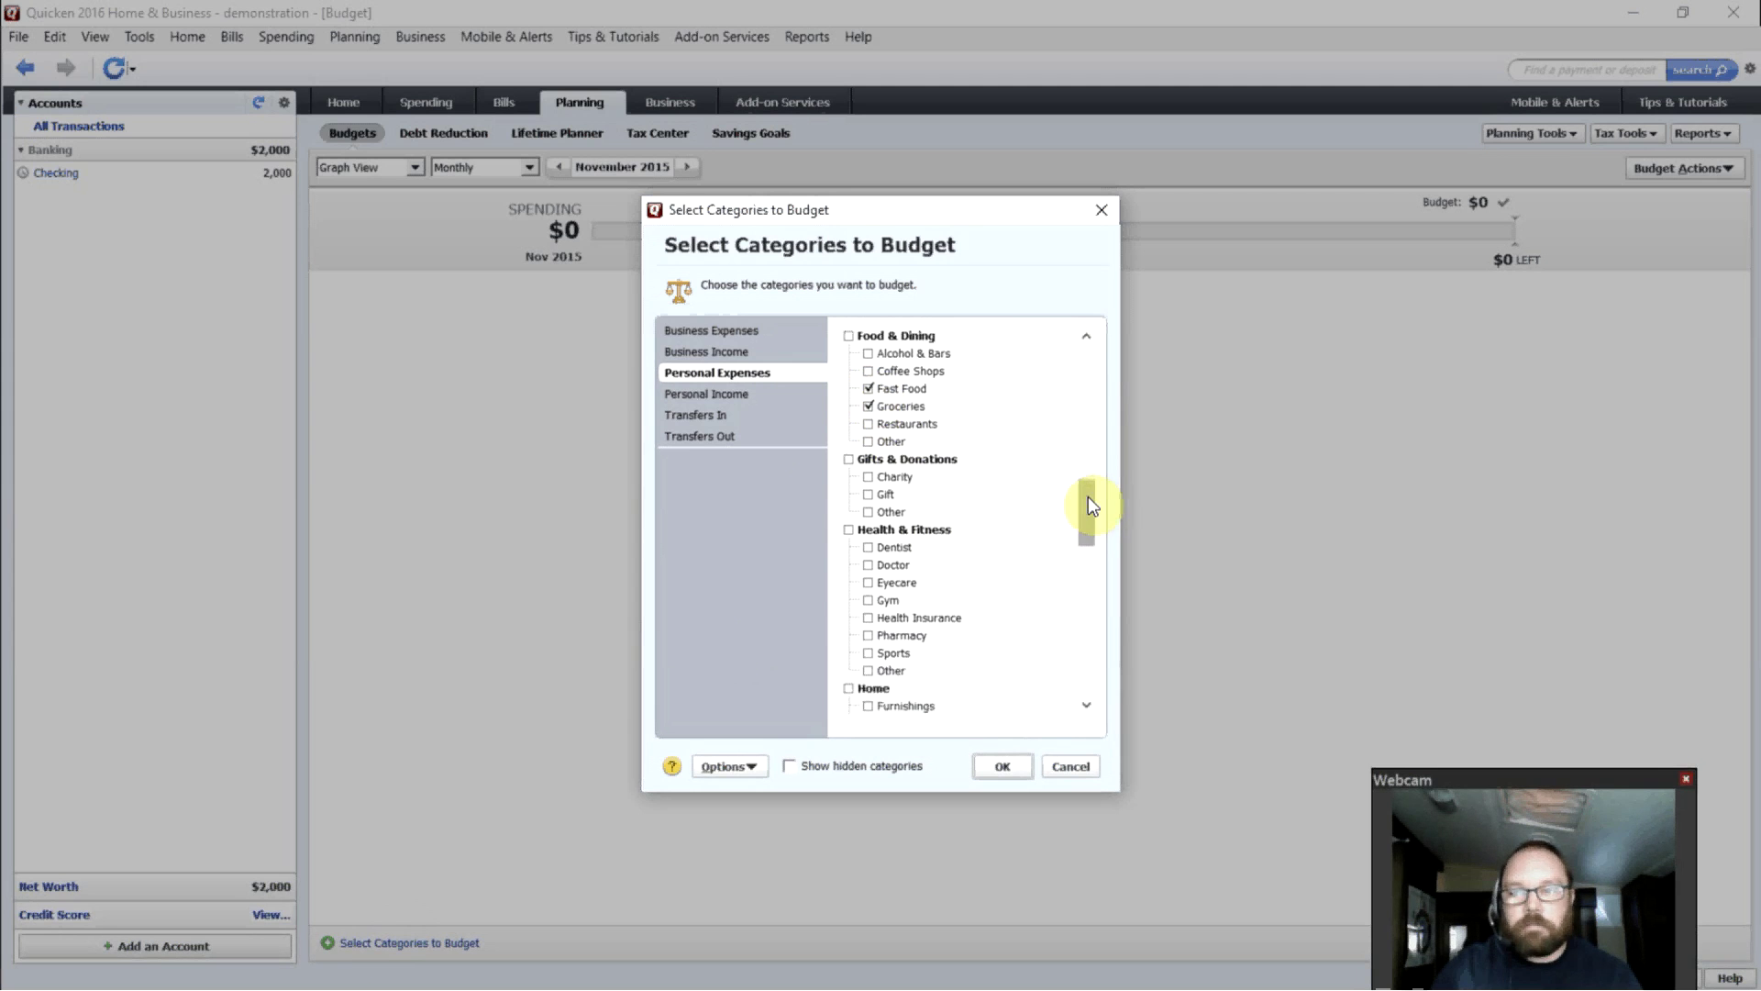
drag(1088, 497, 1088, 510)
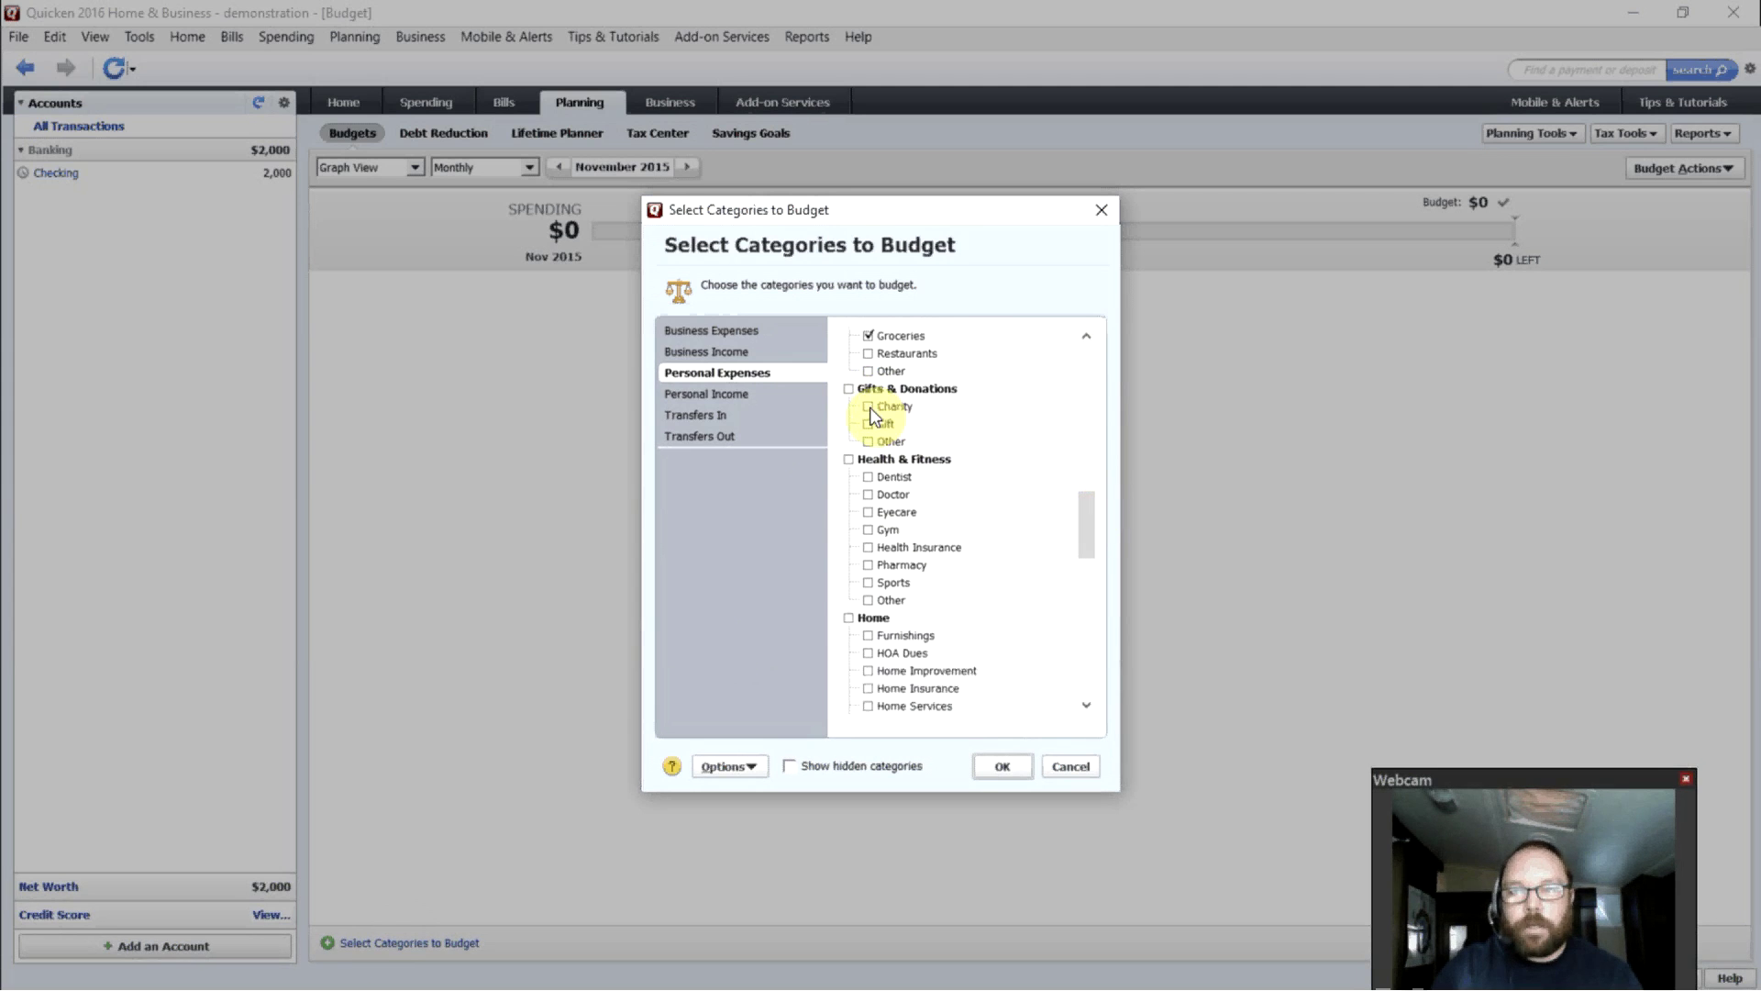
click(868, 530)
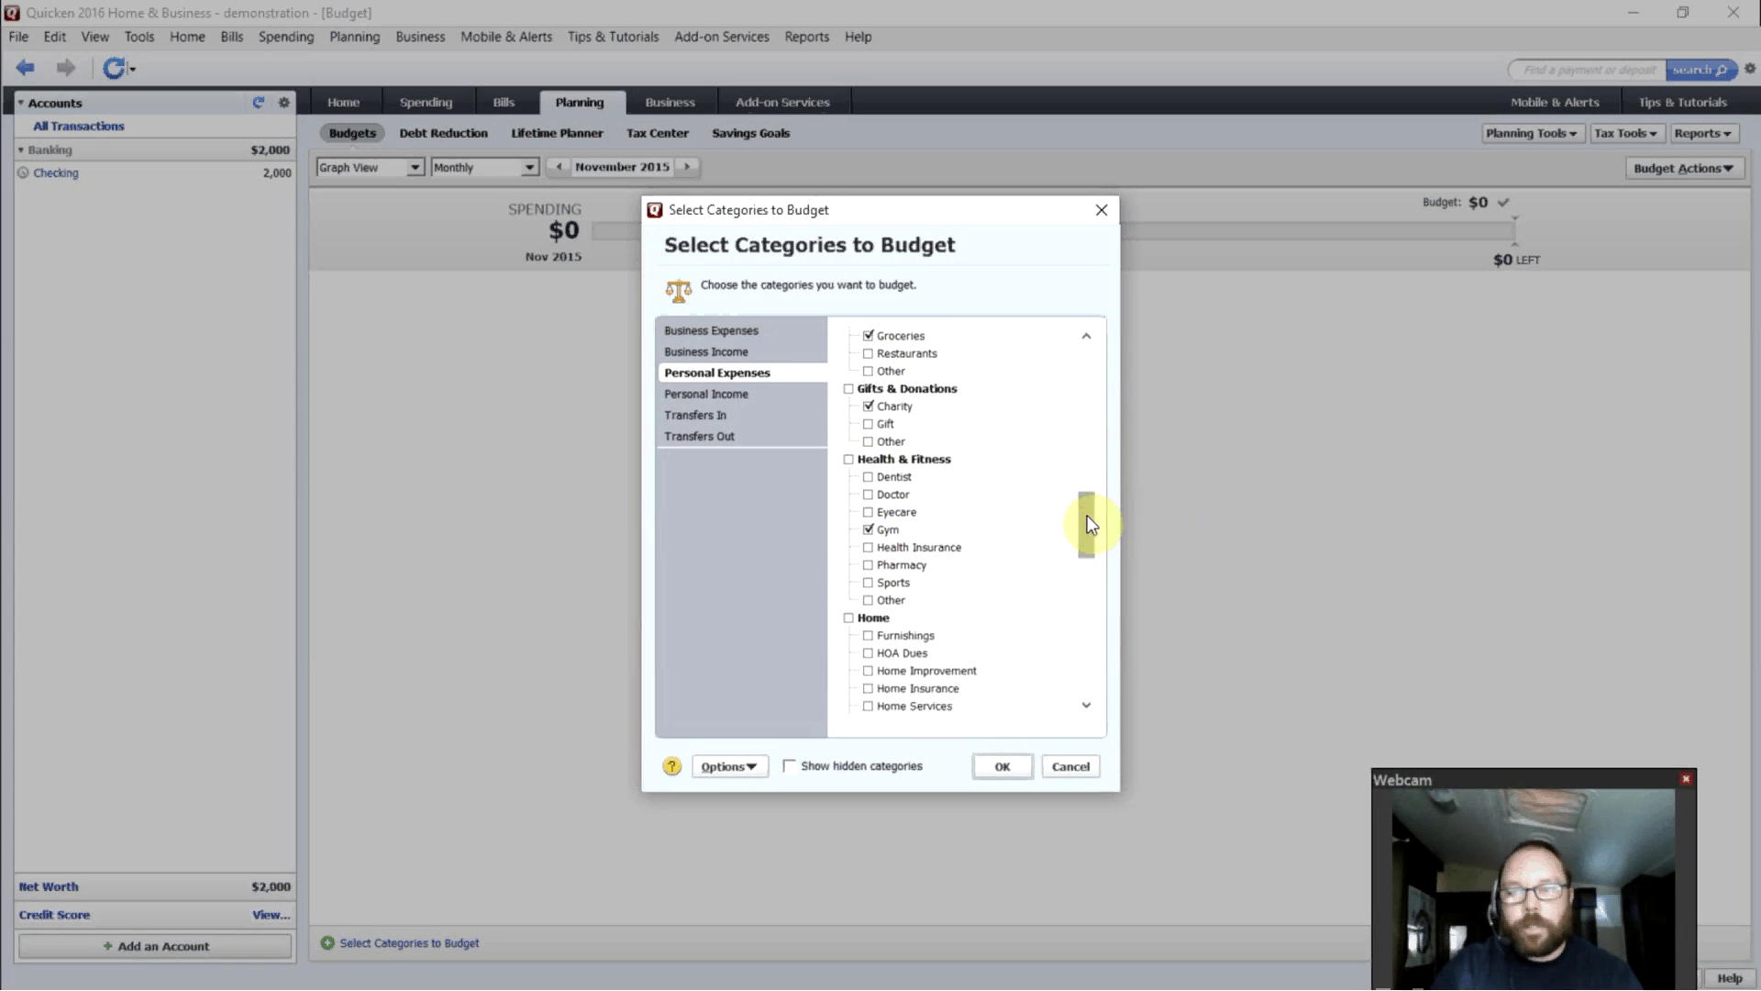
drag(1087, 514, 1086, 585)
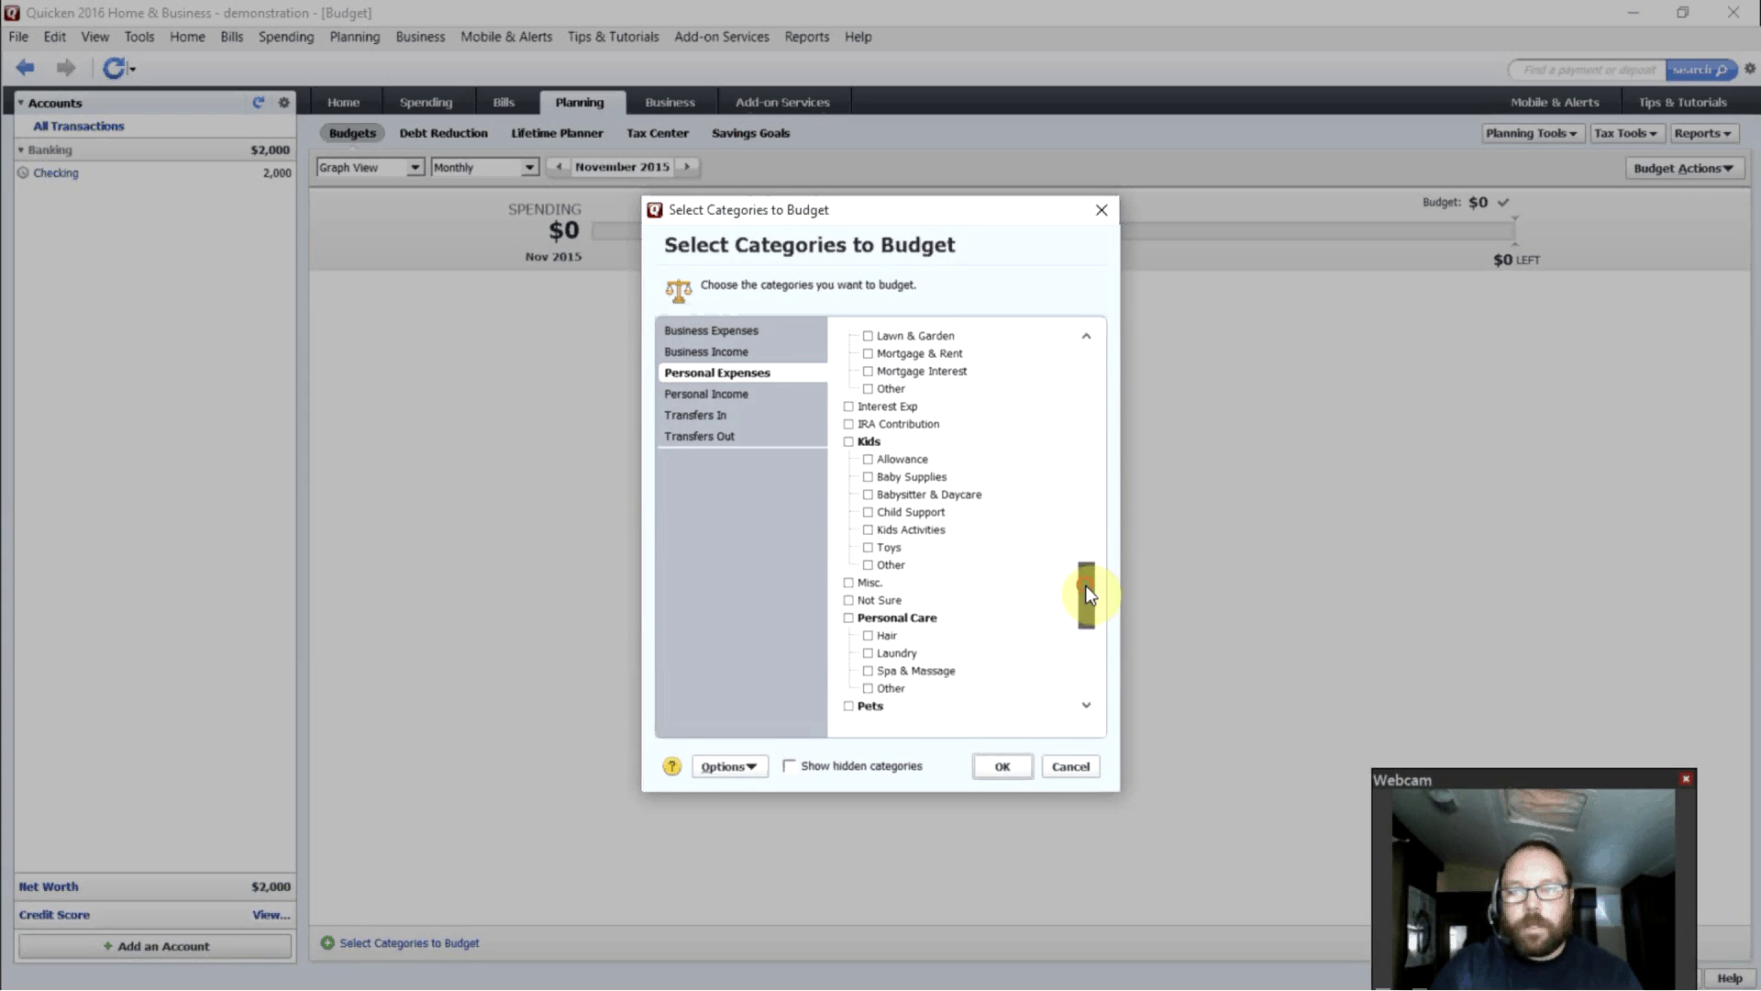
click(867, 529)
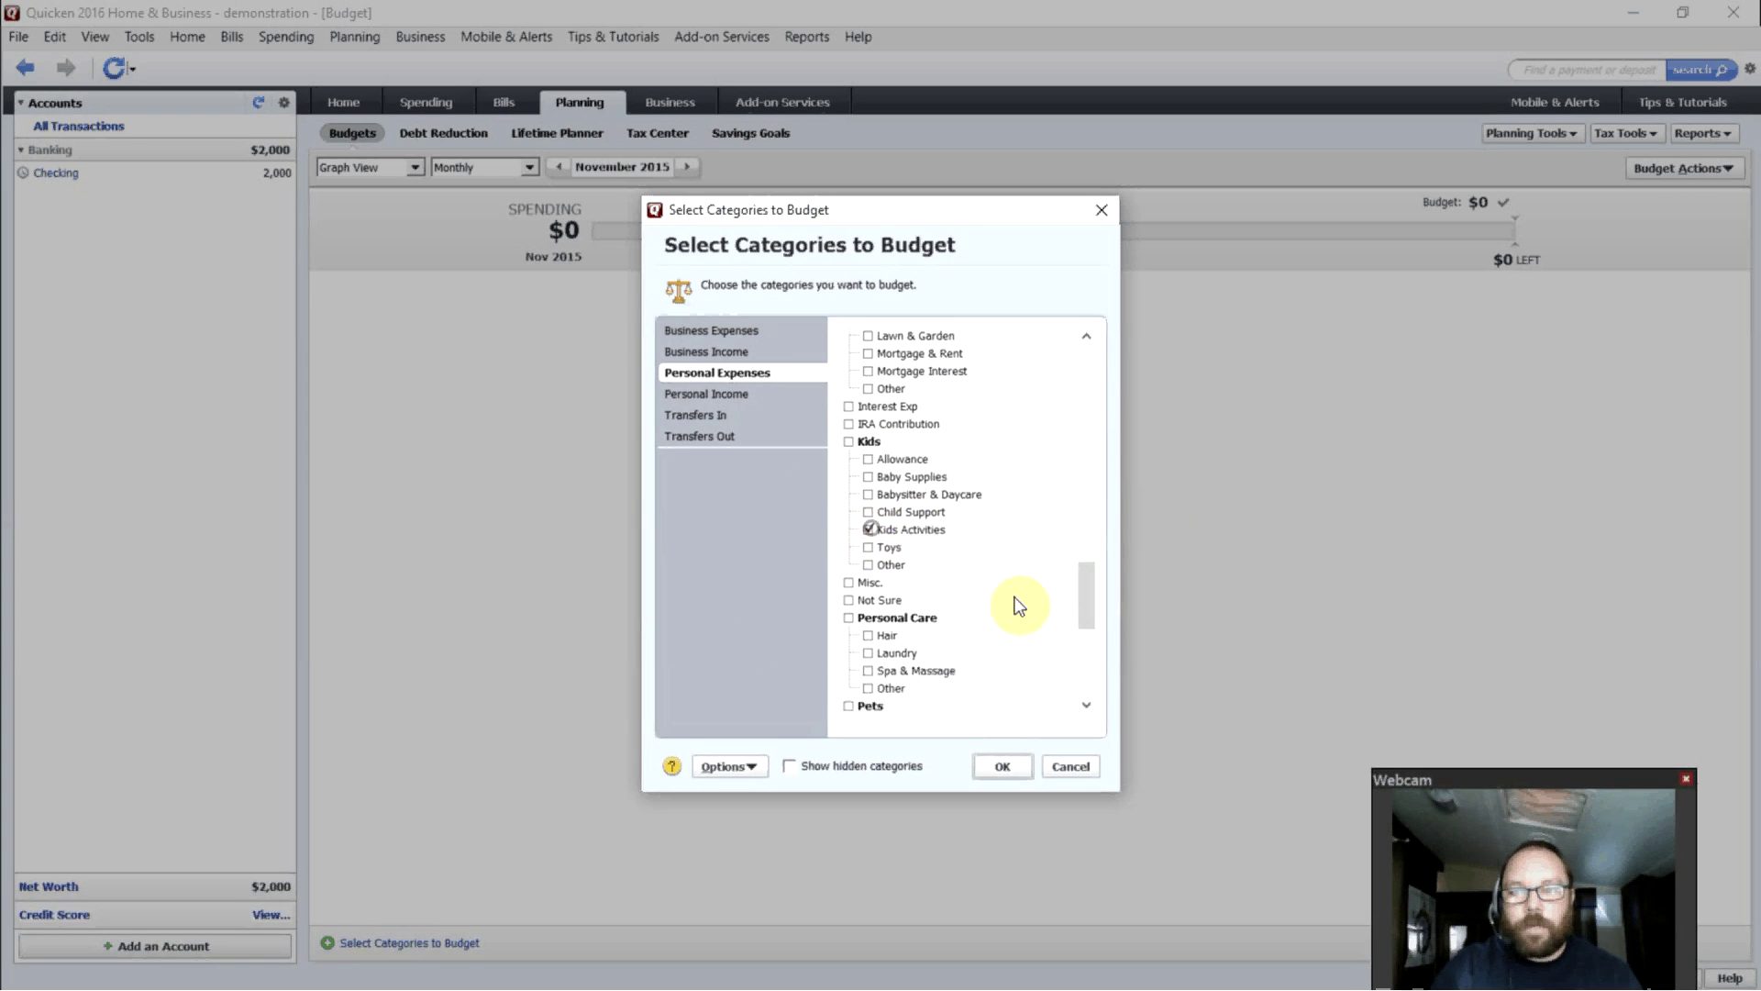
scroll(1093, 606, down, 2)
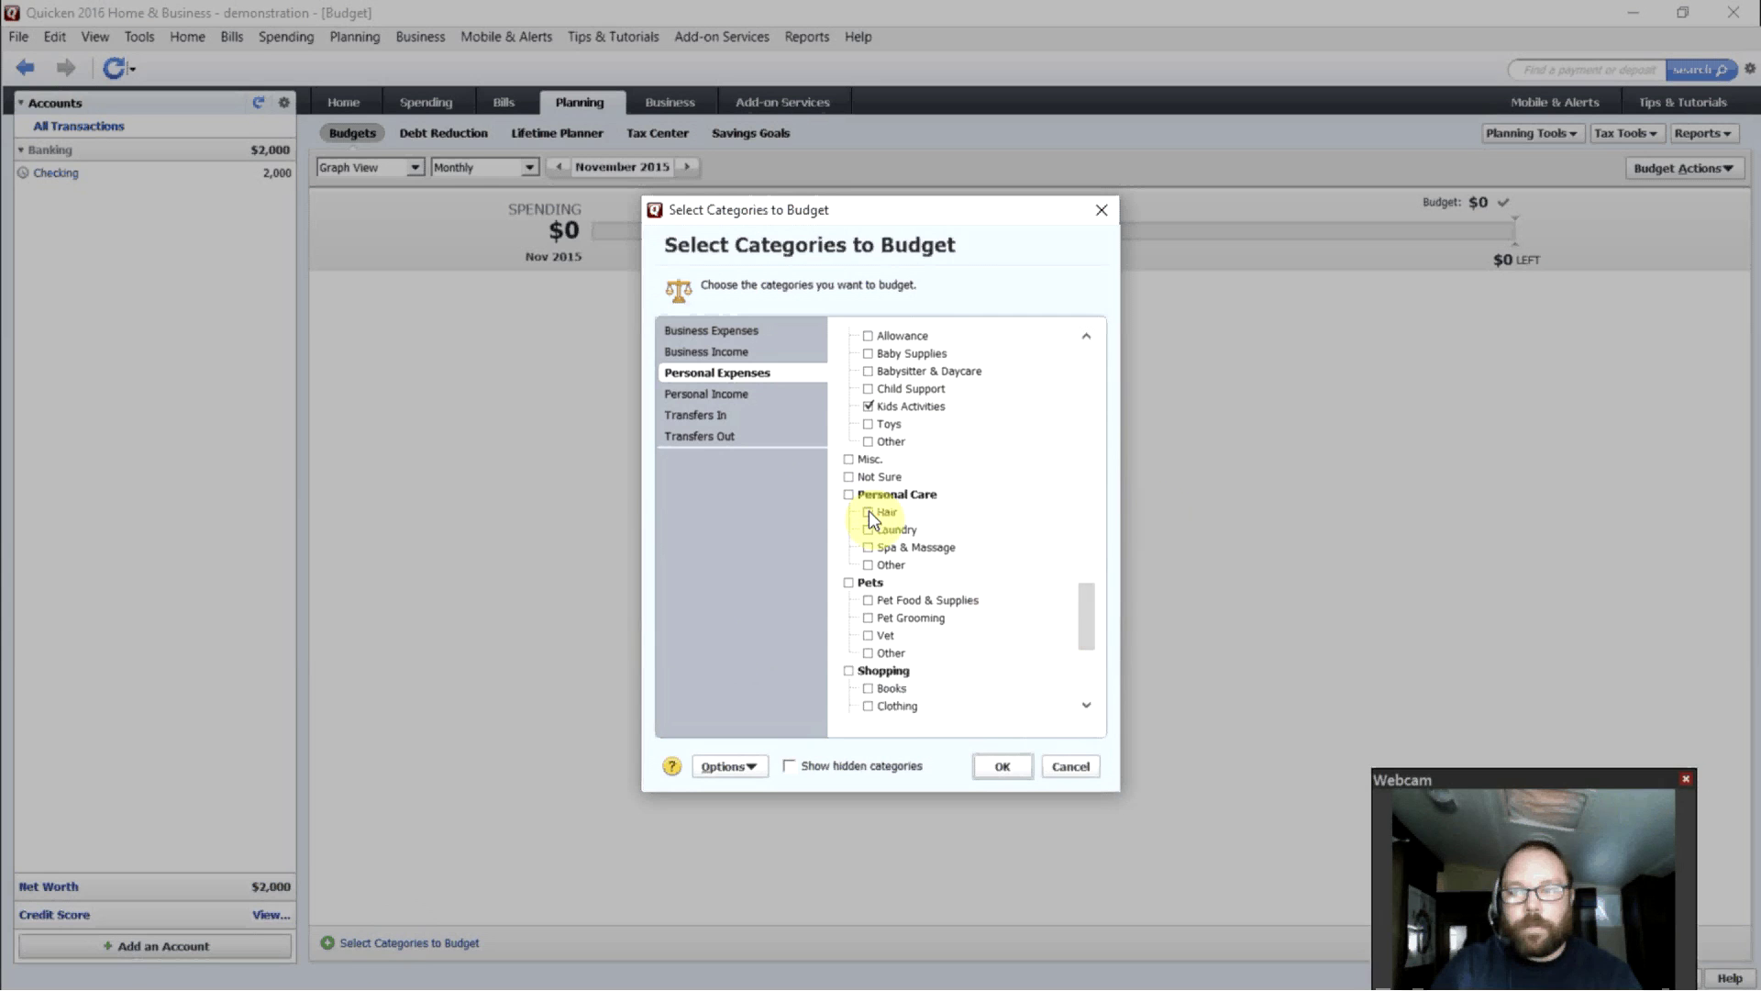
click(868, 529)
drag(1088, 627, 1092, 675)
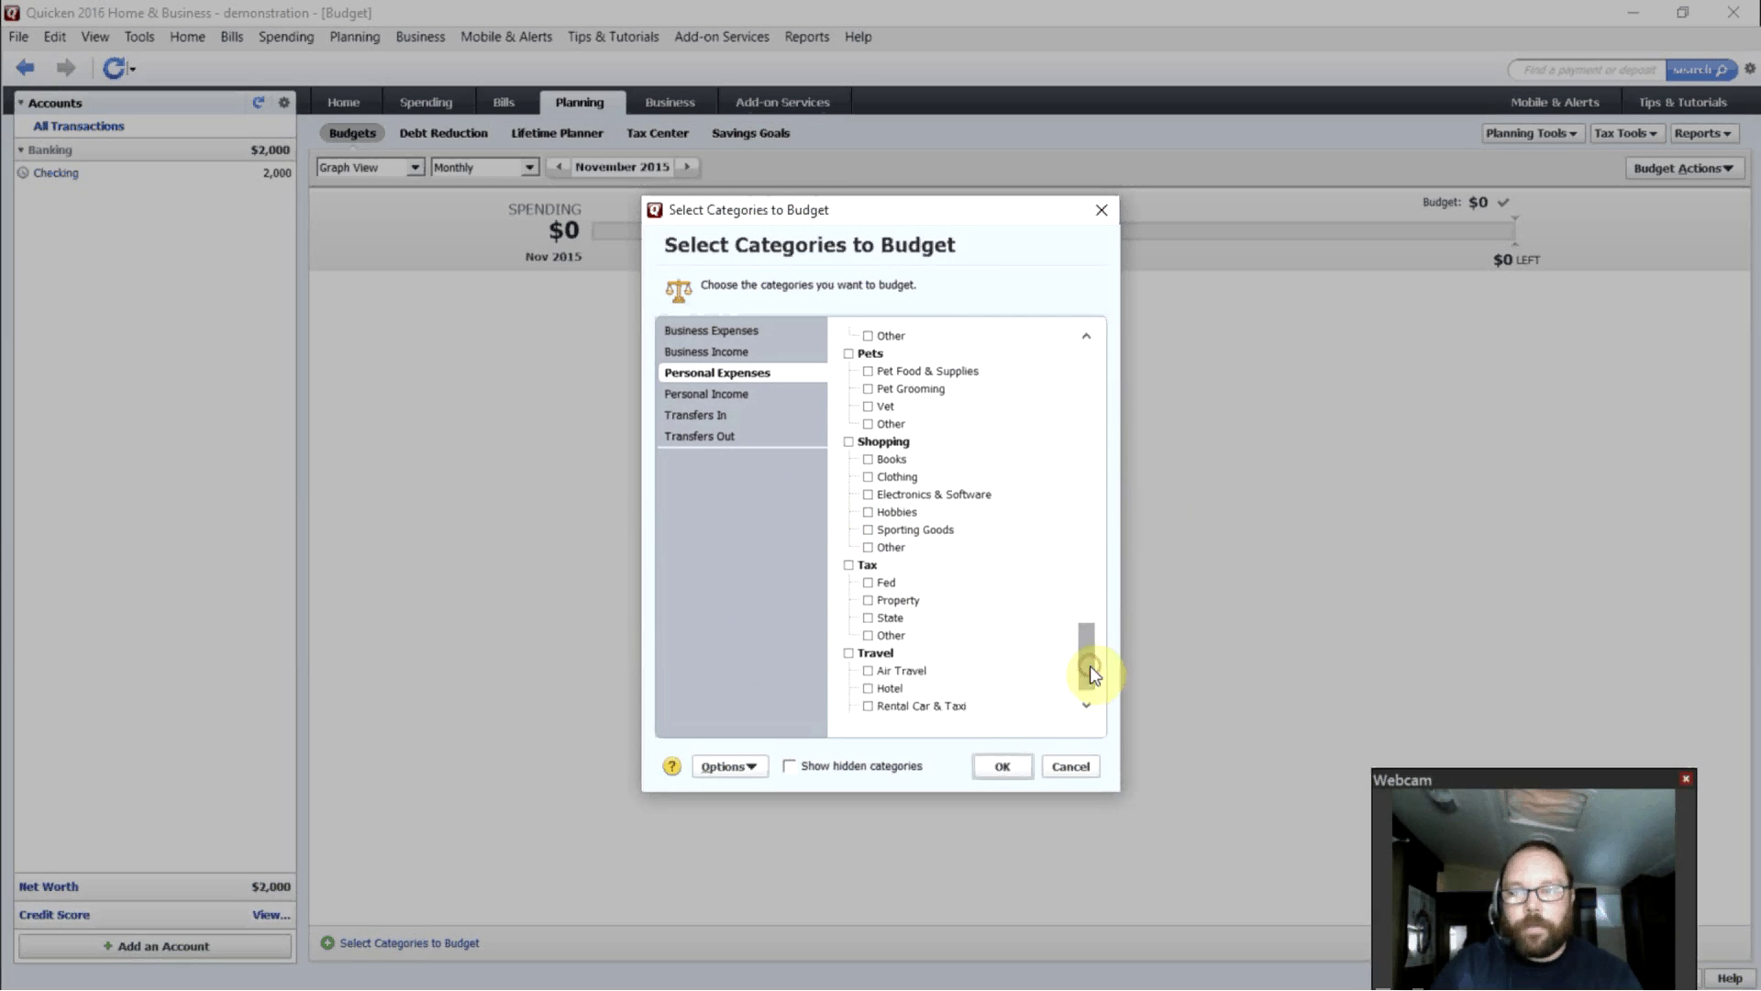
click(868, 477)
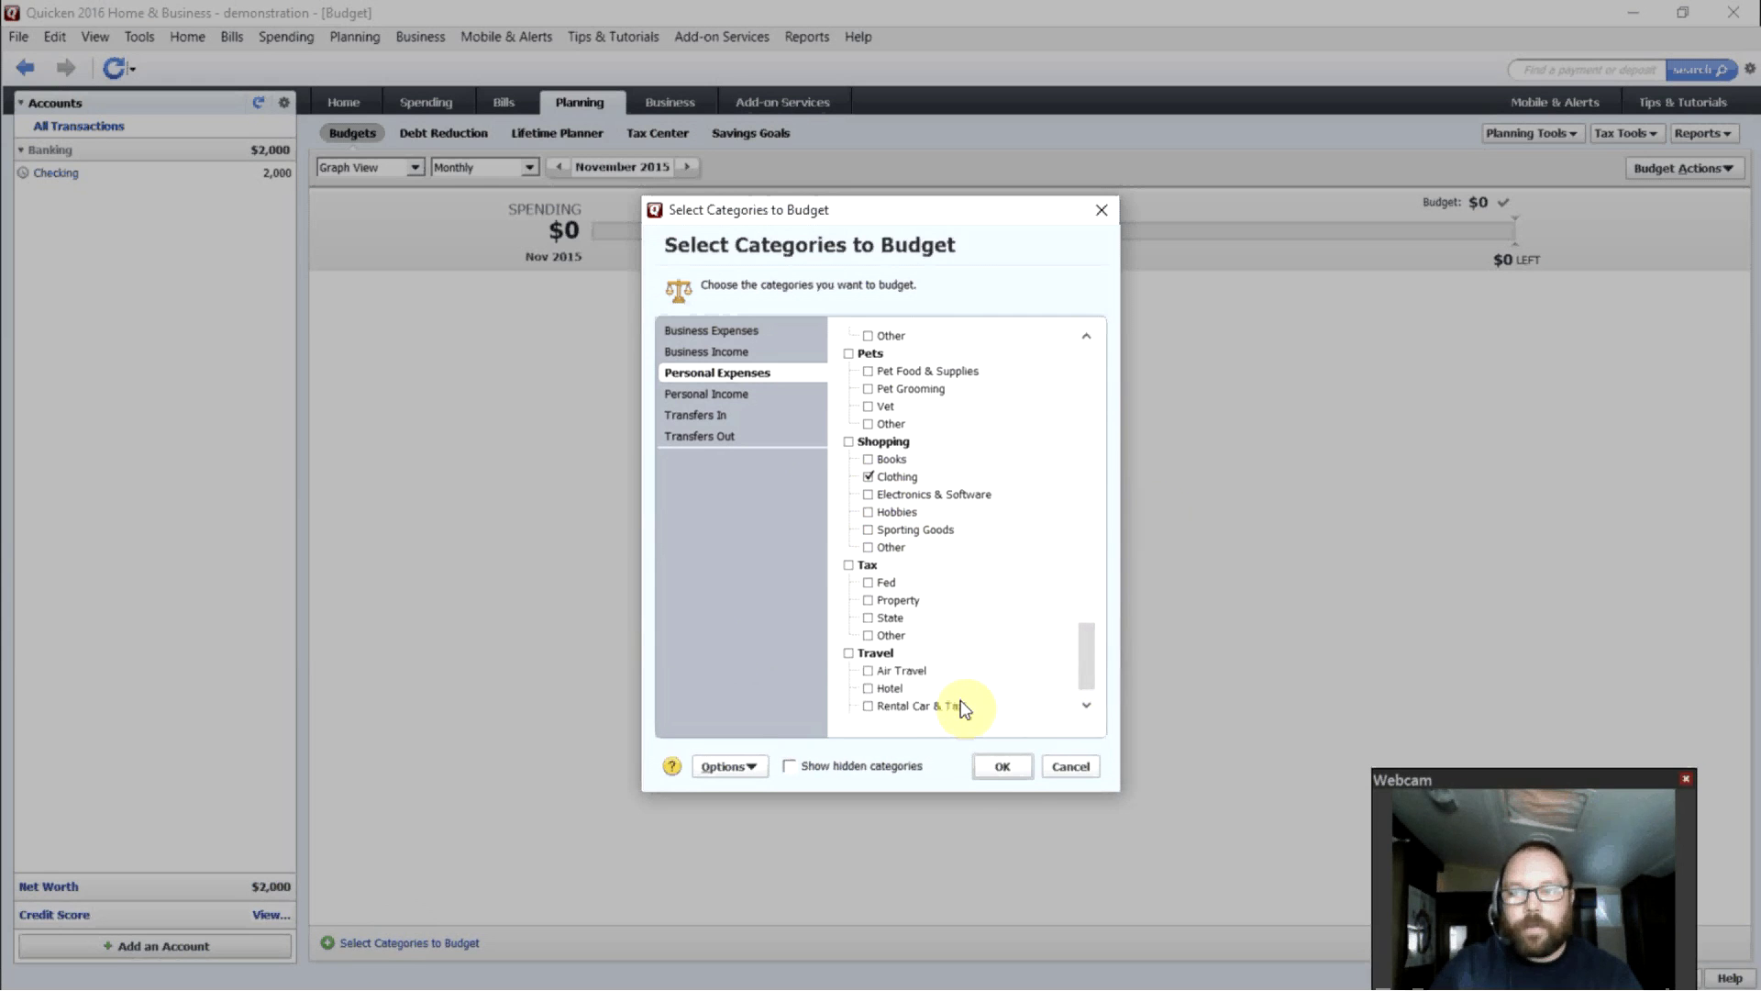
click(1005, 772)
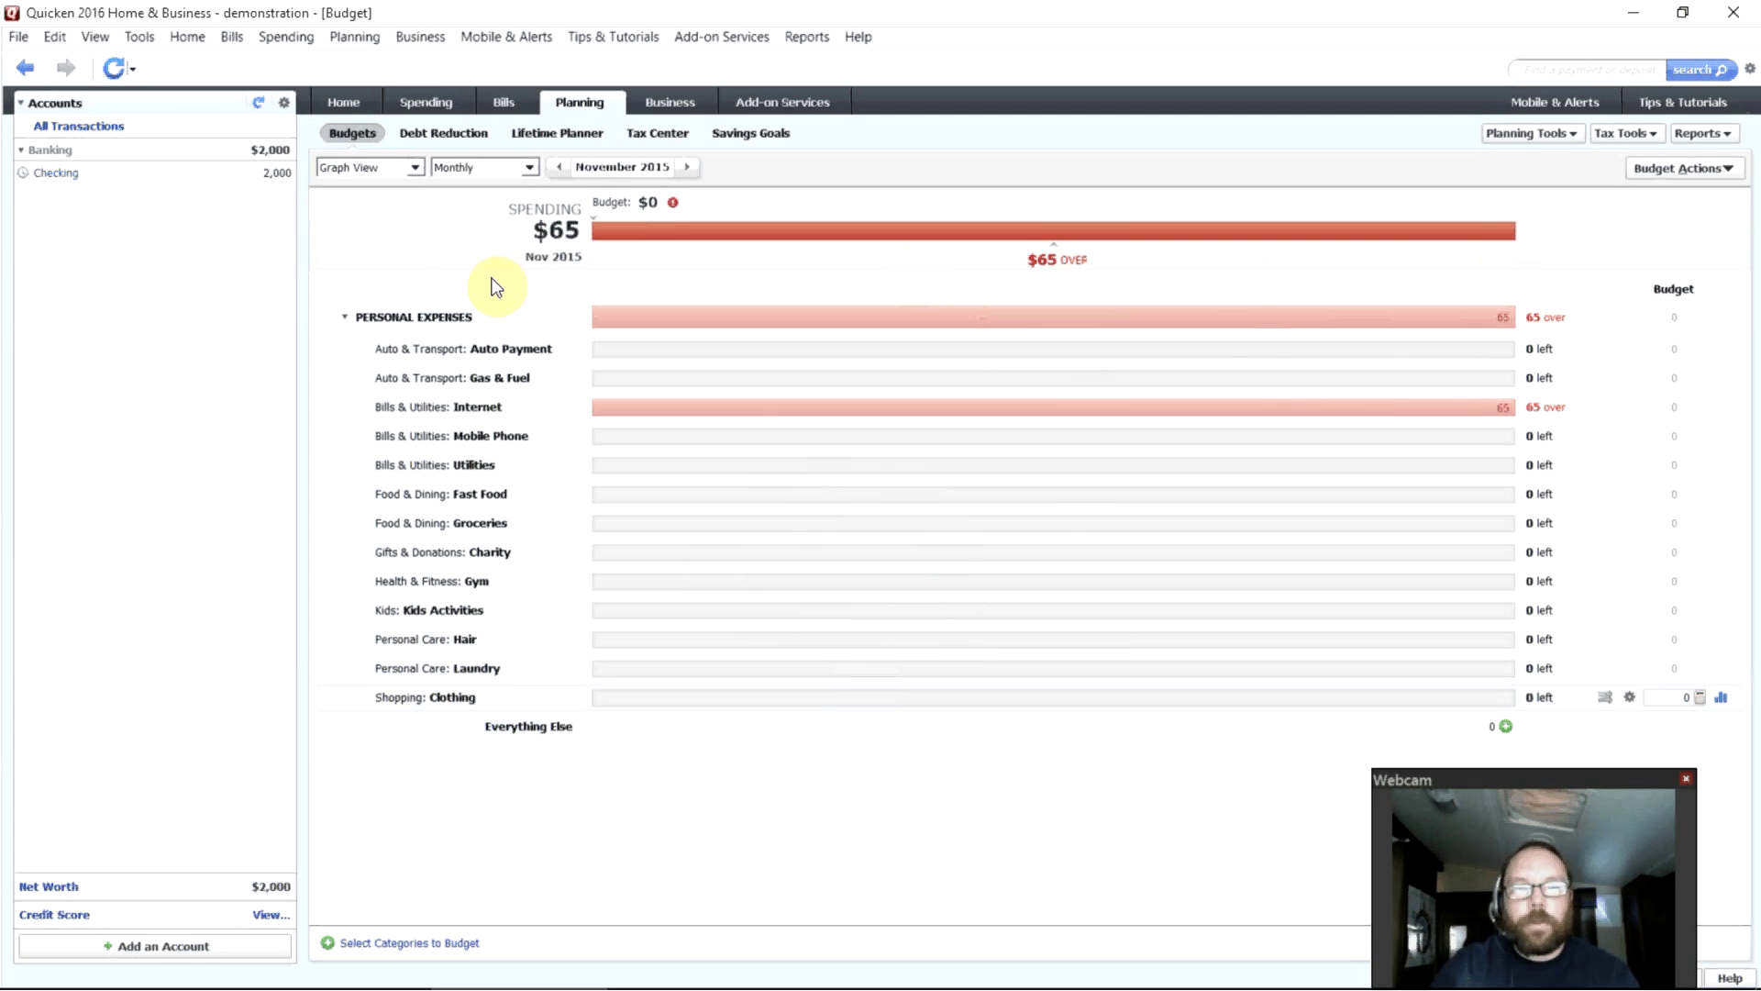
click(352, 103)
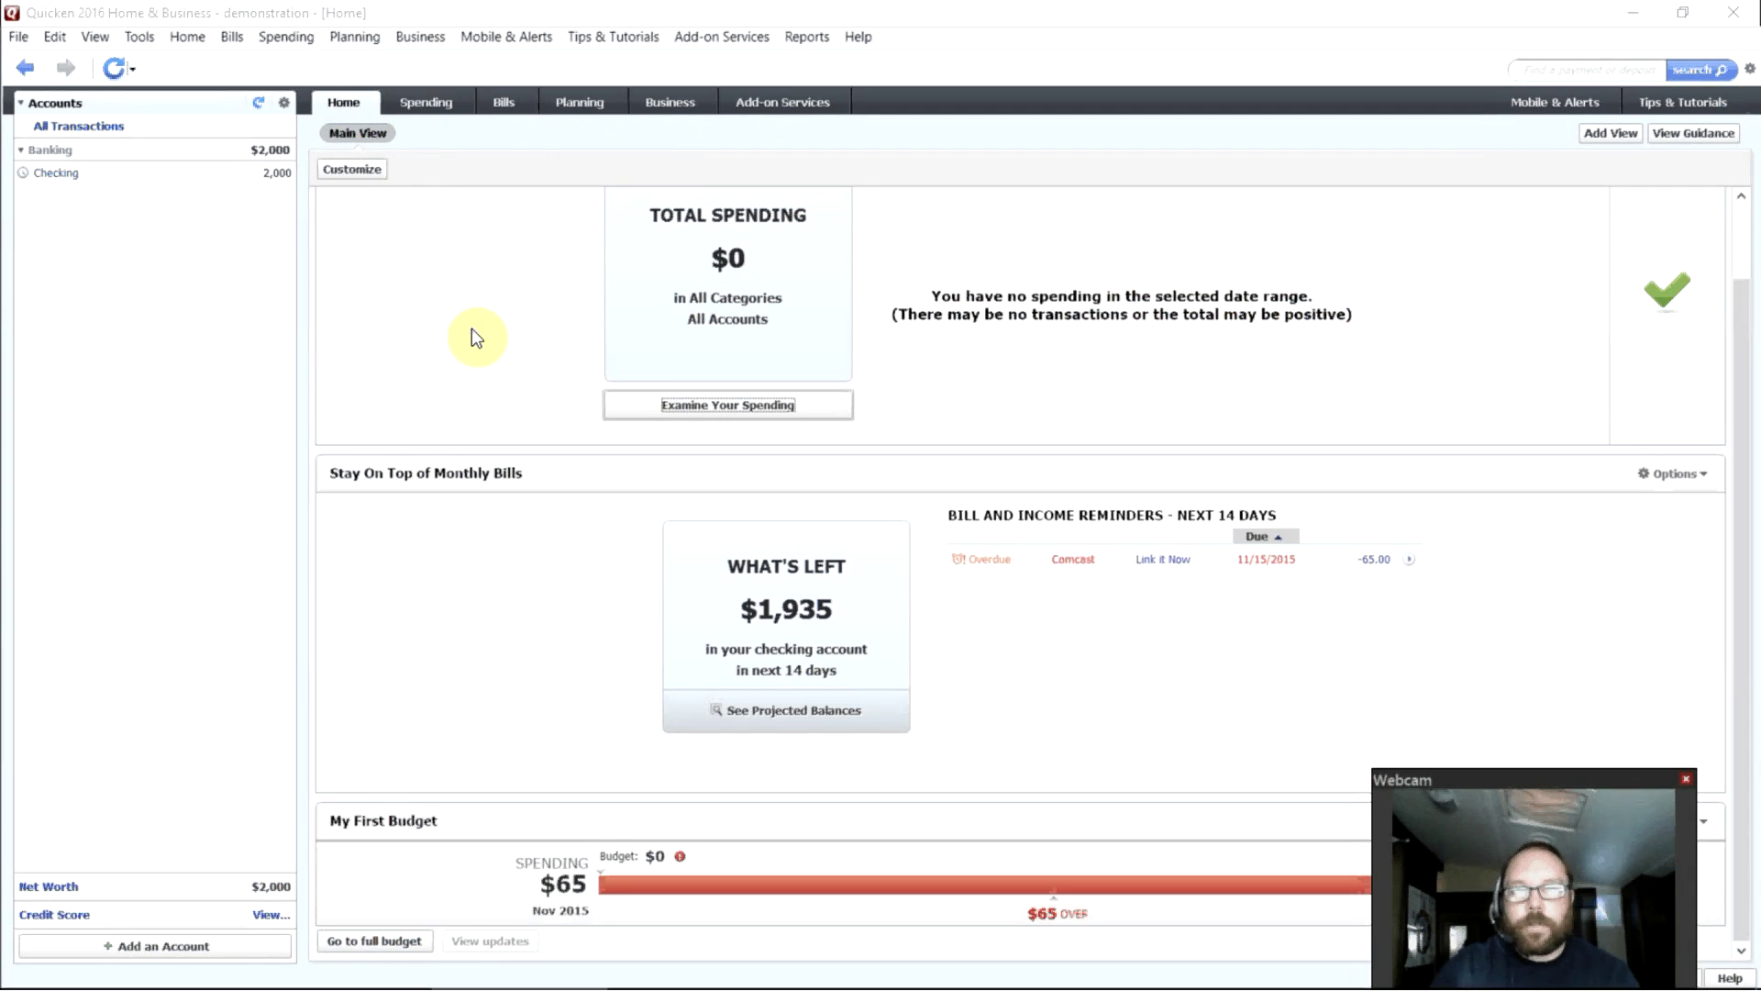
scroll(471, 328, up, 2)
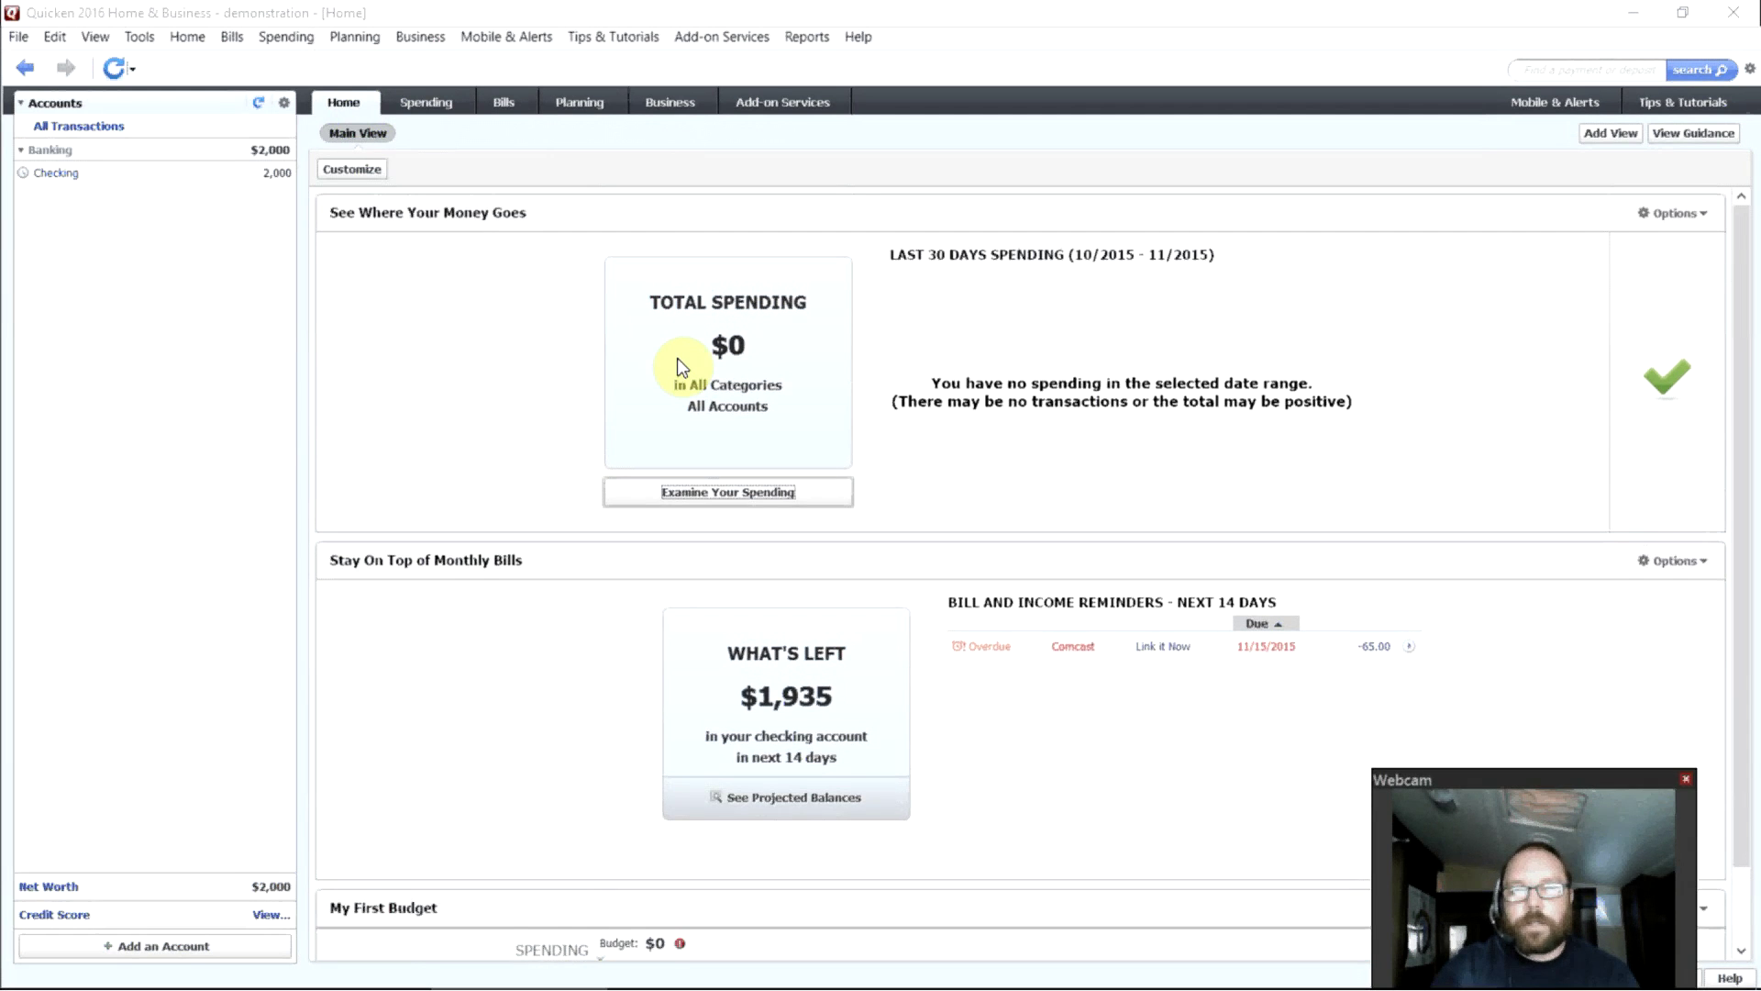
scroll(473, 355, up, 1)
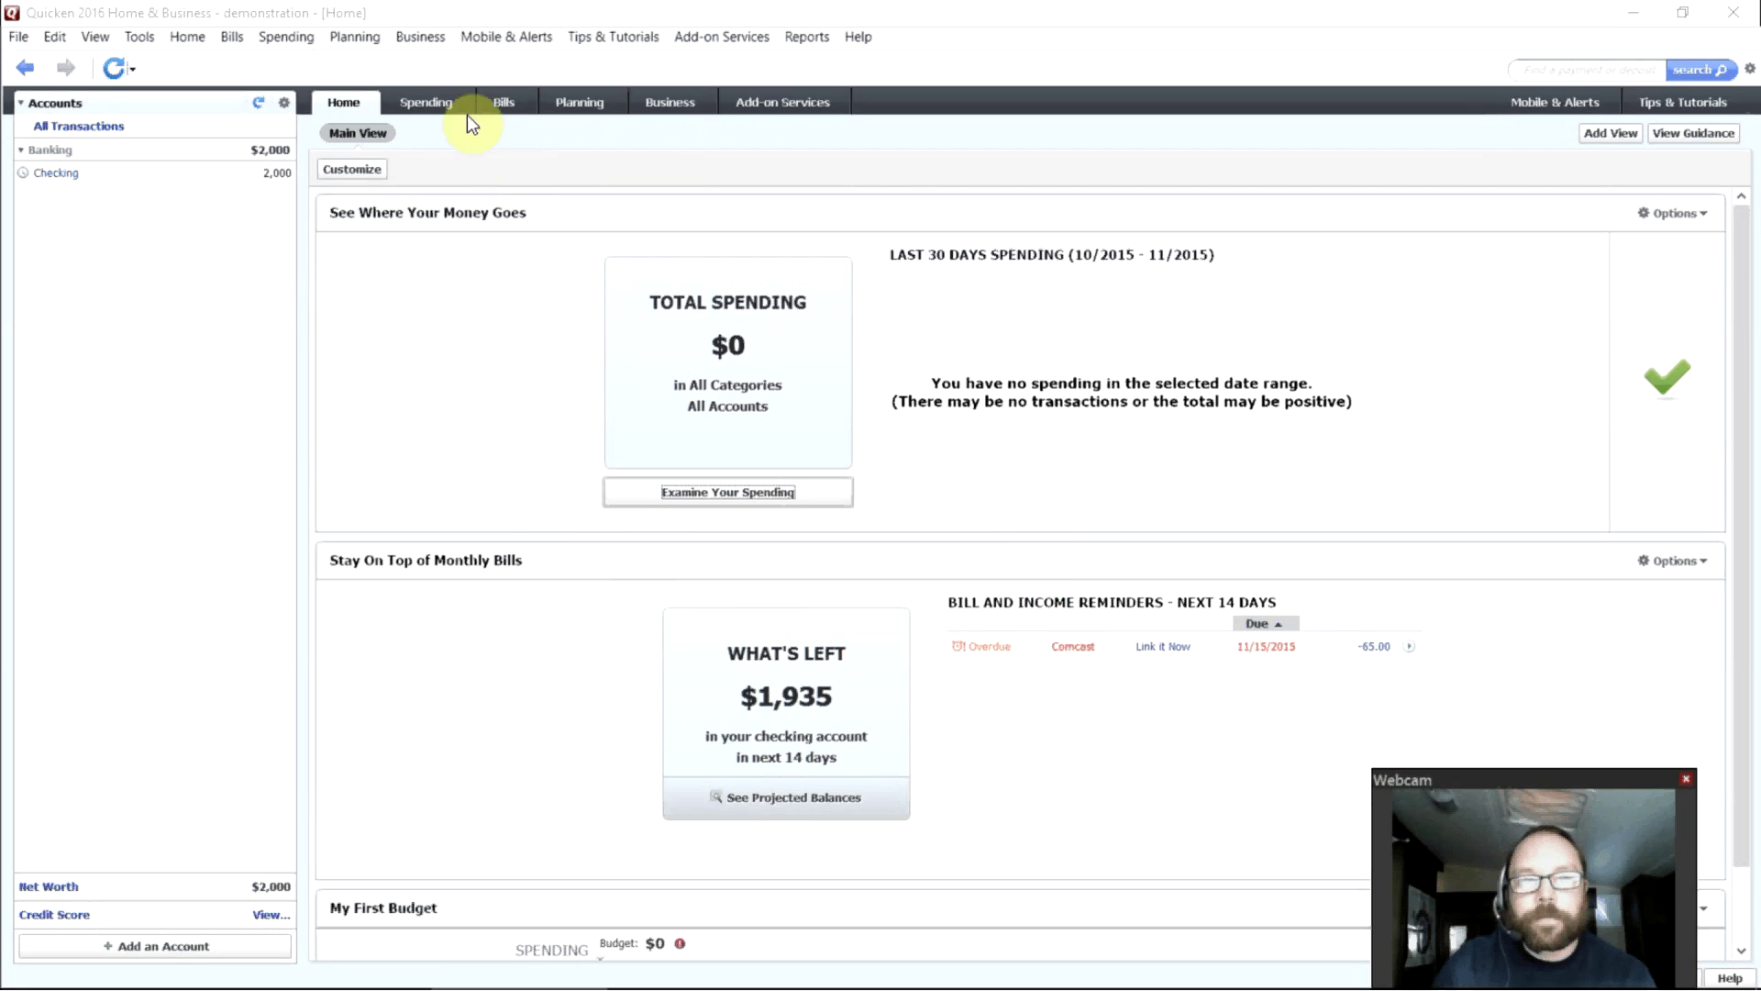
Show spending for This Year with the account filter left on All Accounts.
click(441, 112)
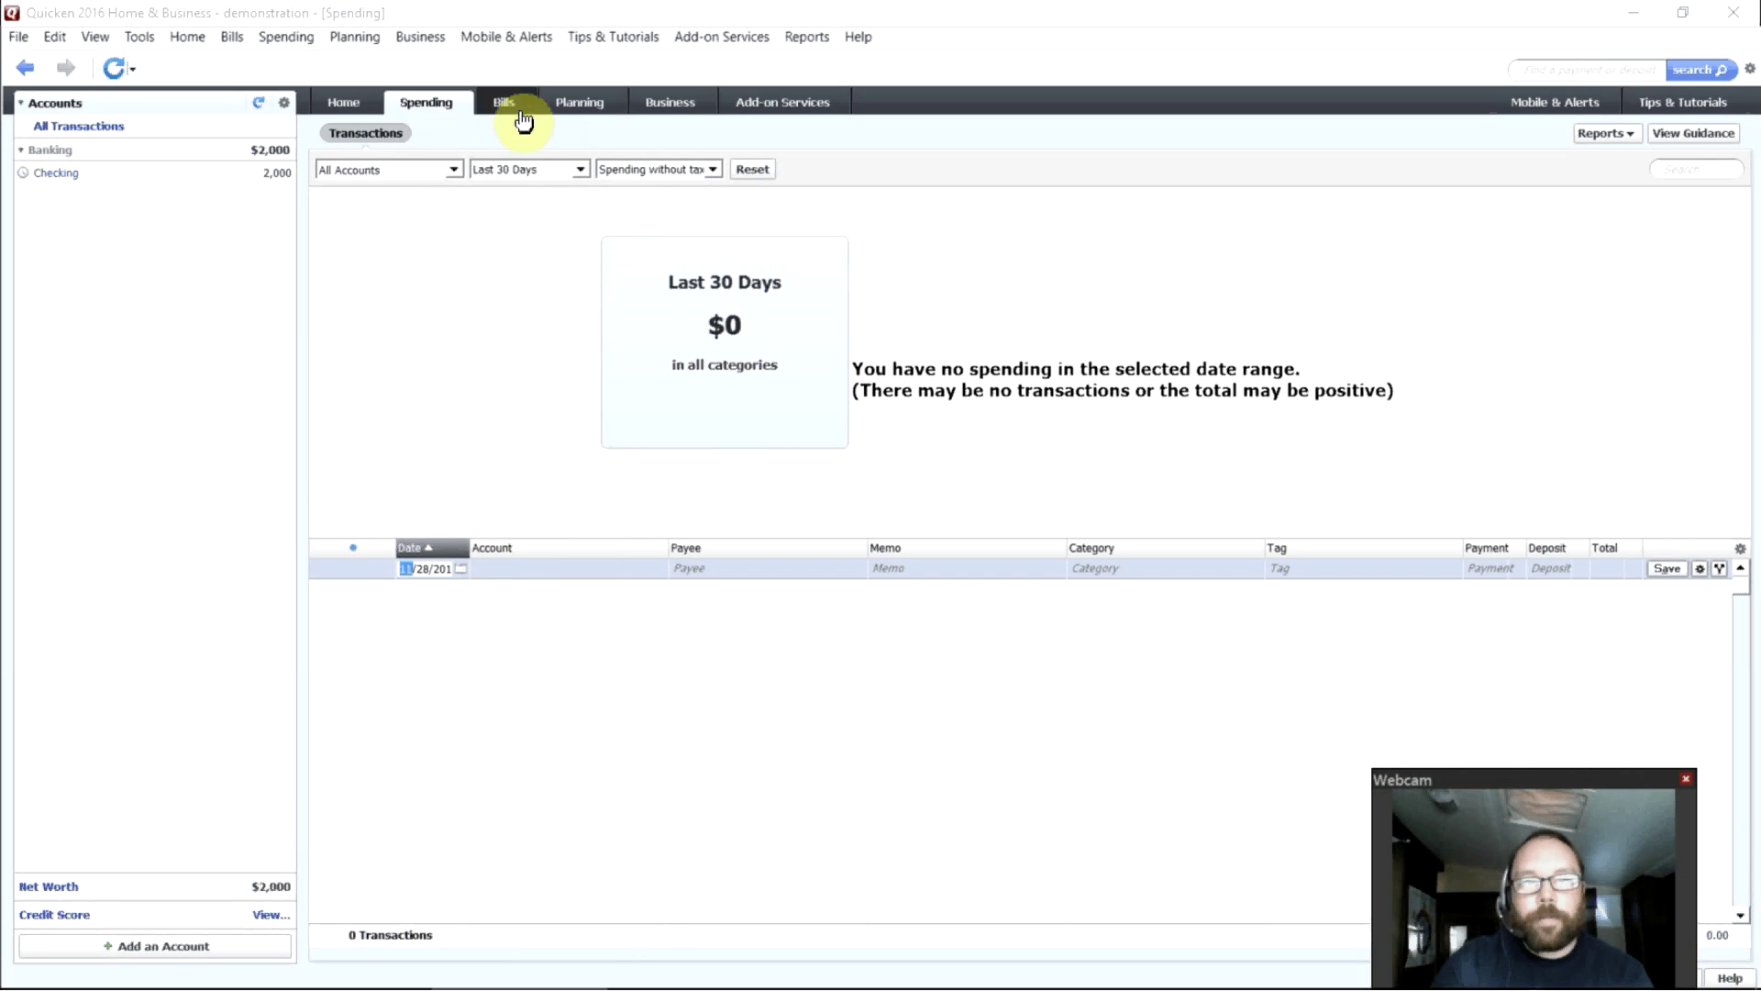
click(529, 173)
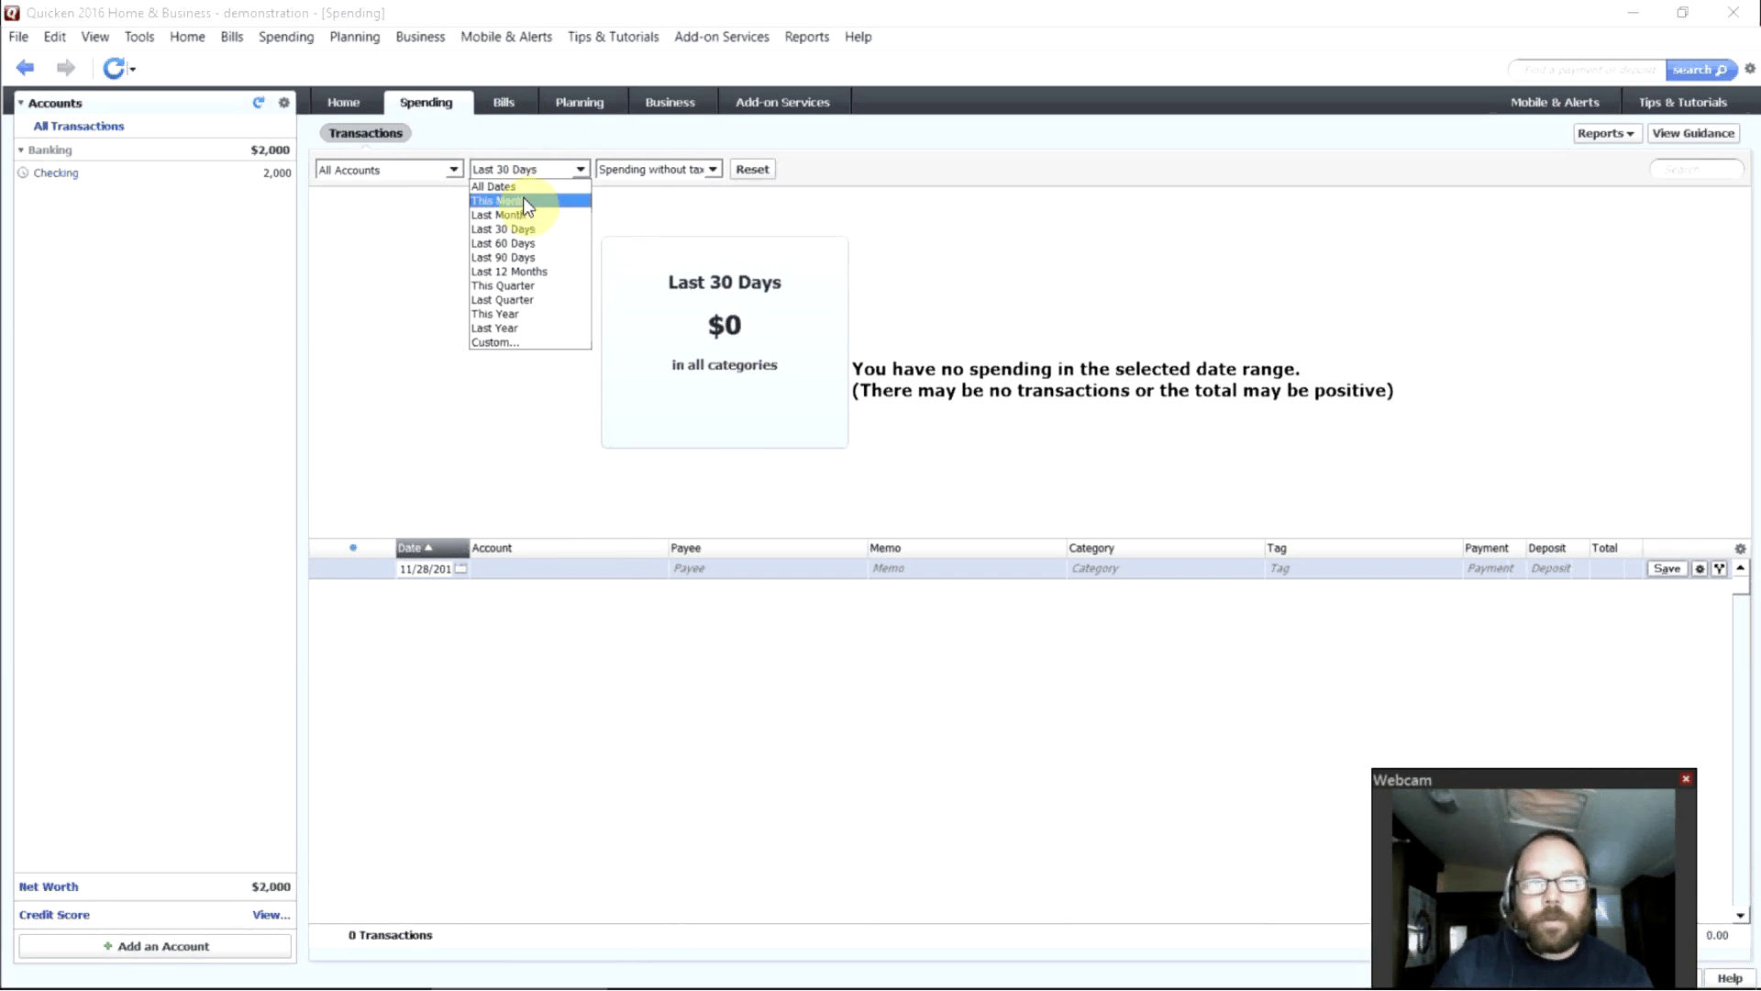
click(521, 256)
click(525, 168)
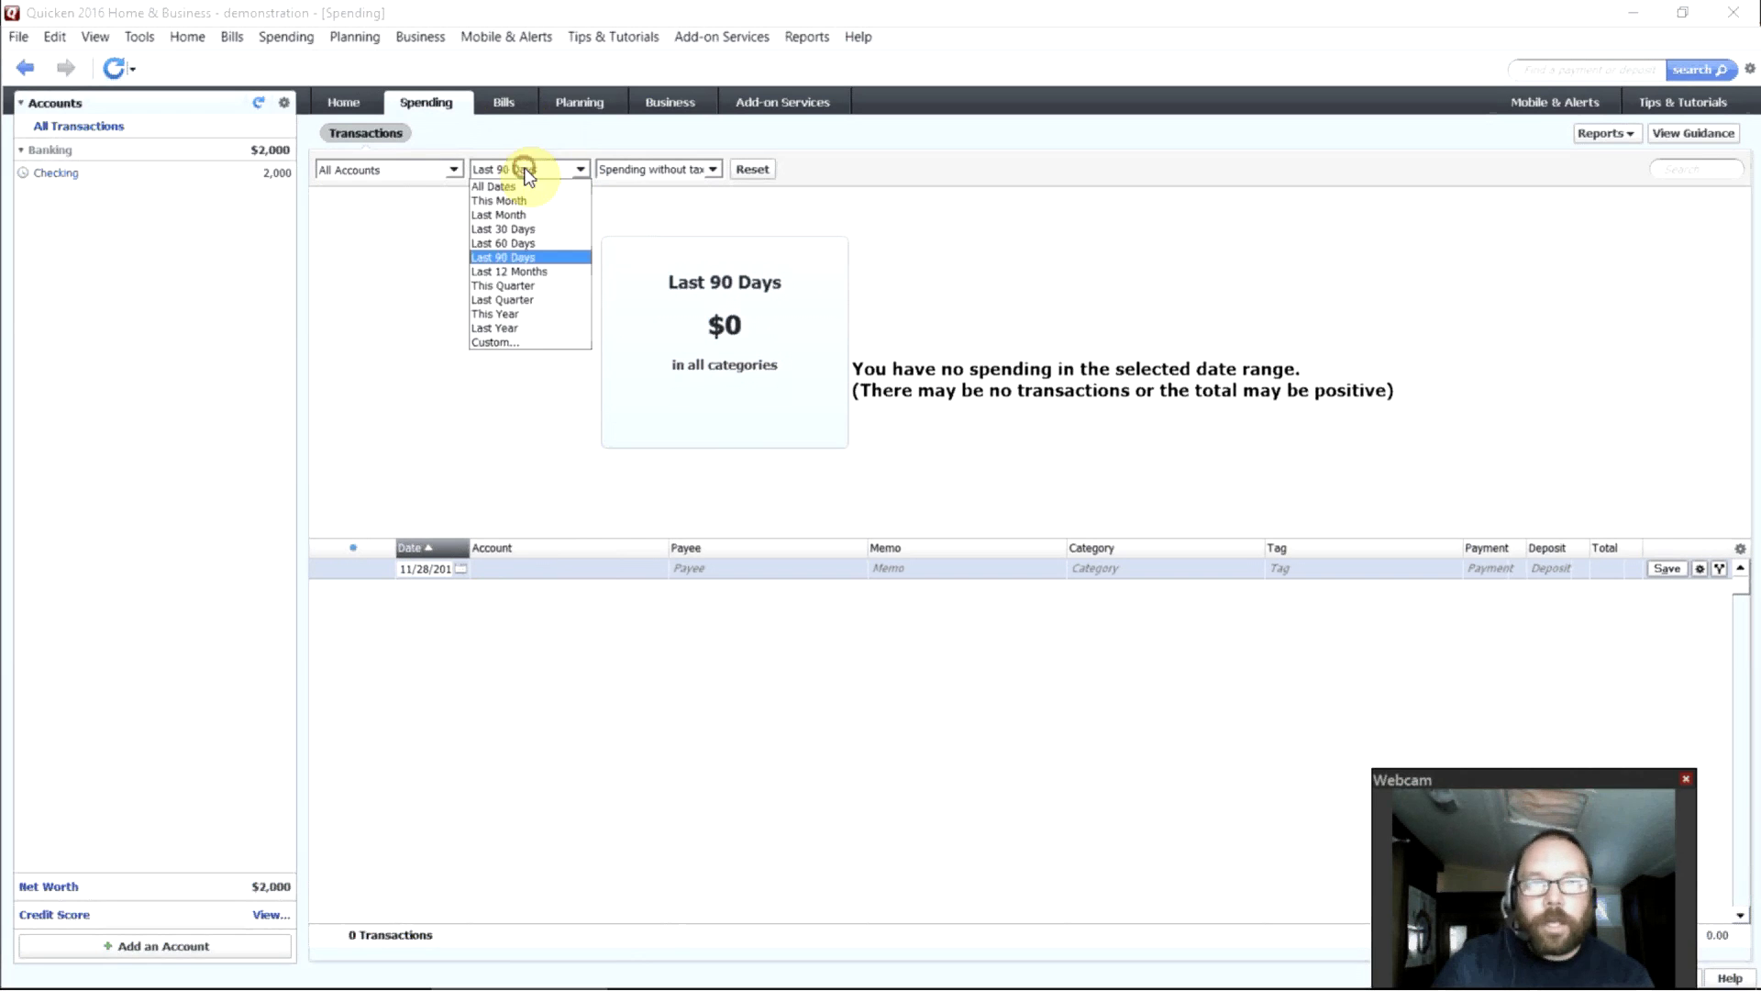
click(504, 315)
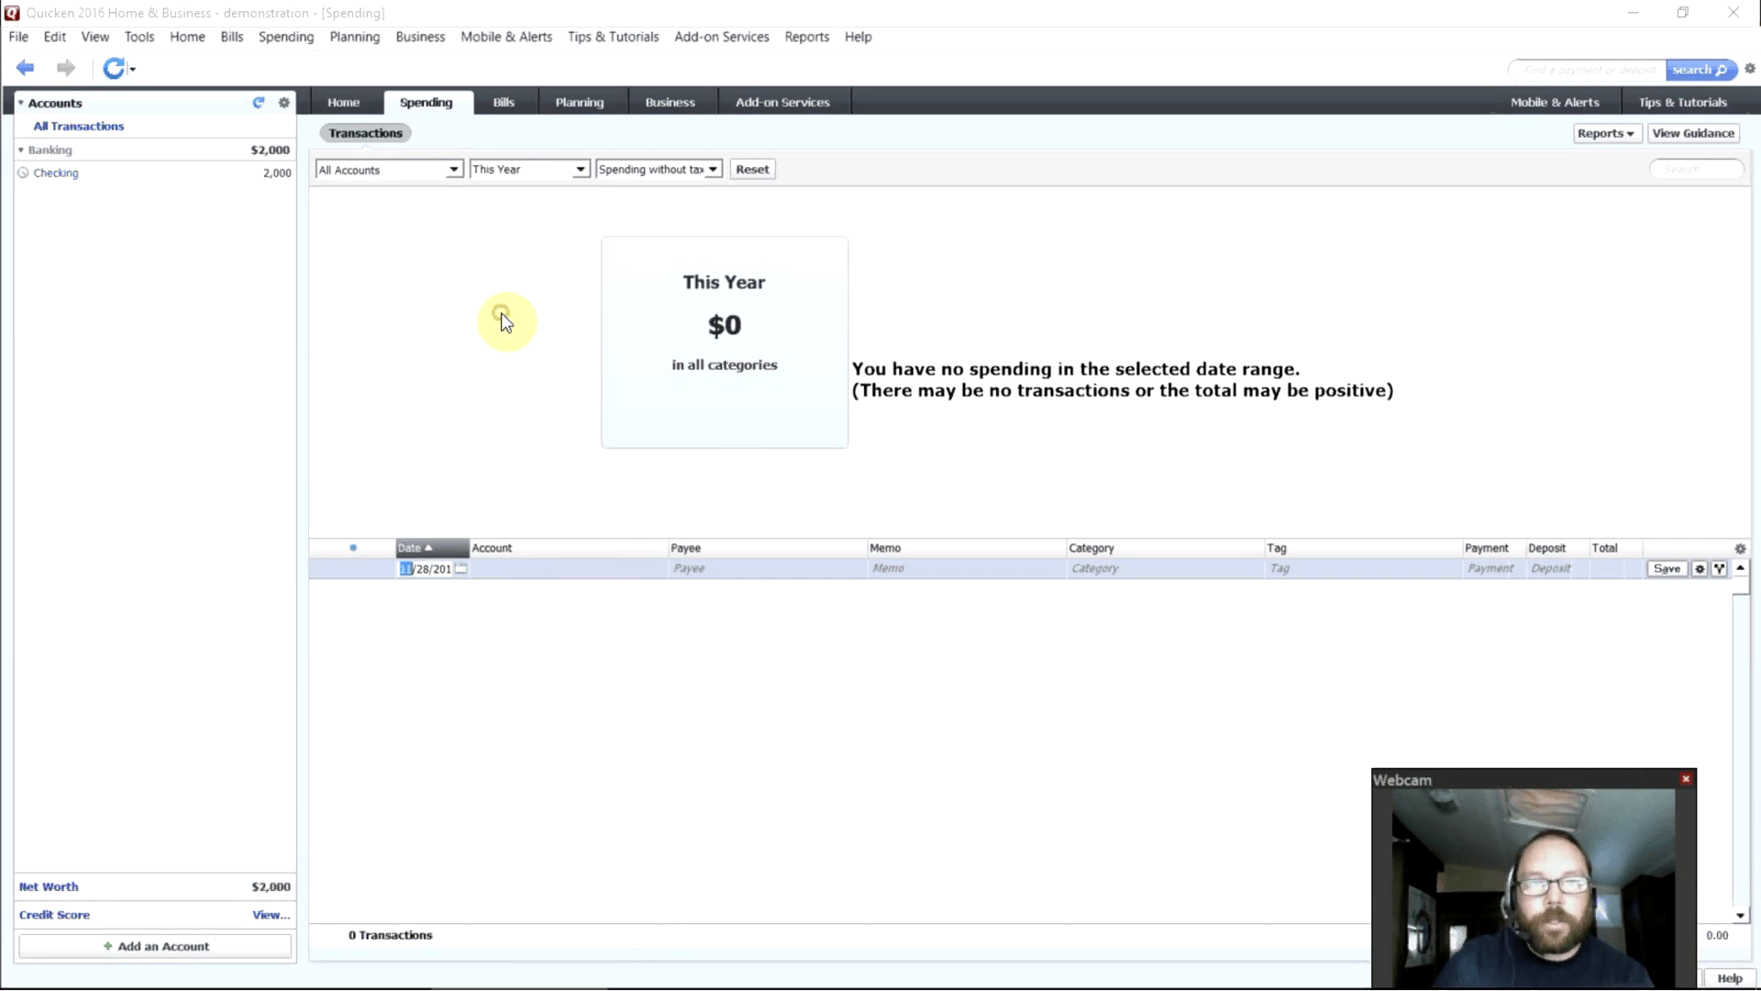
click(428, 174)
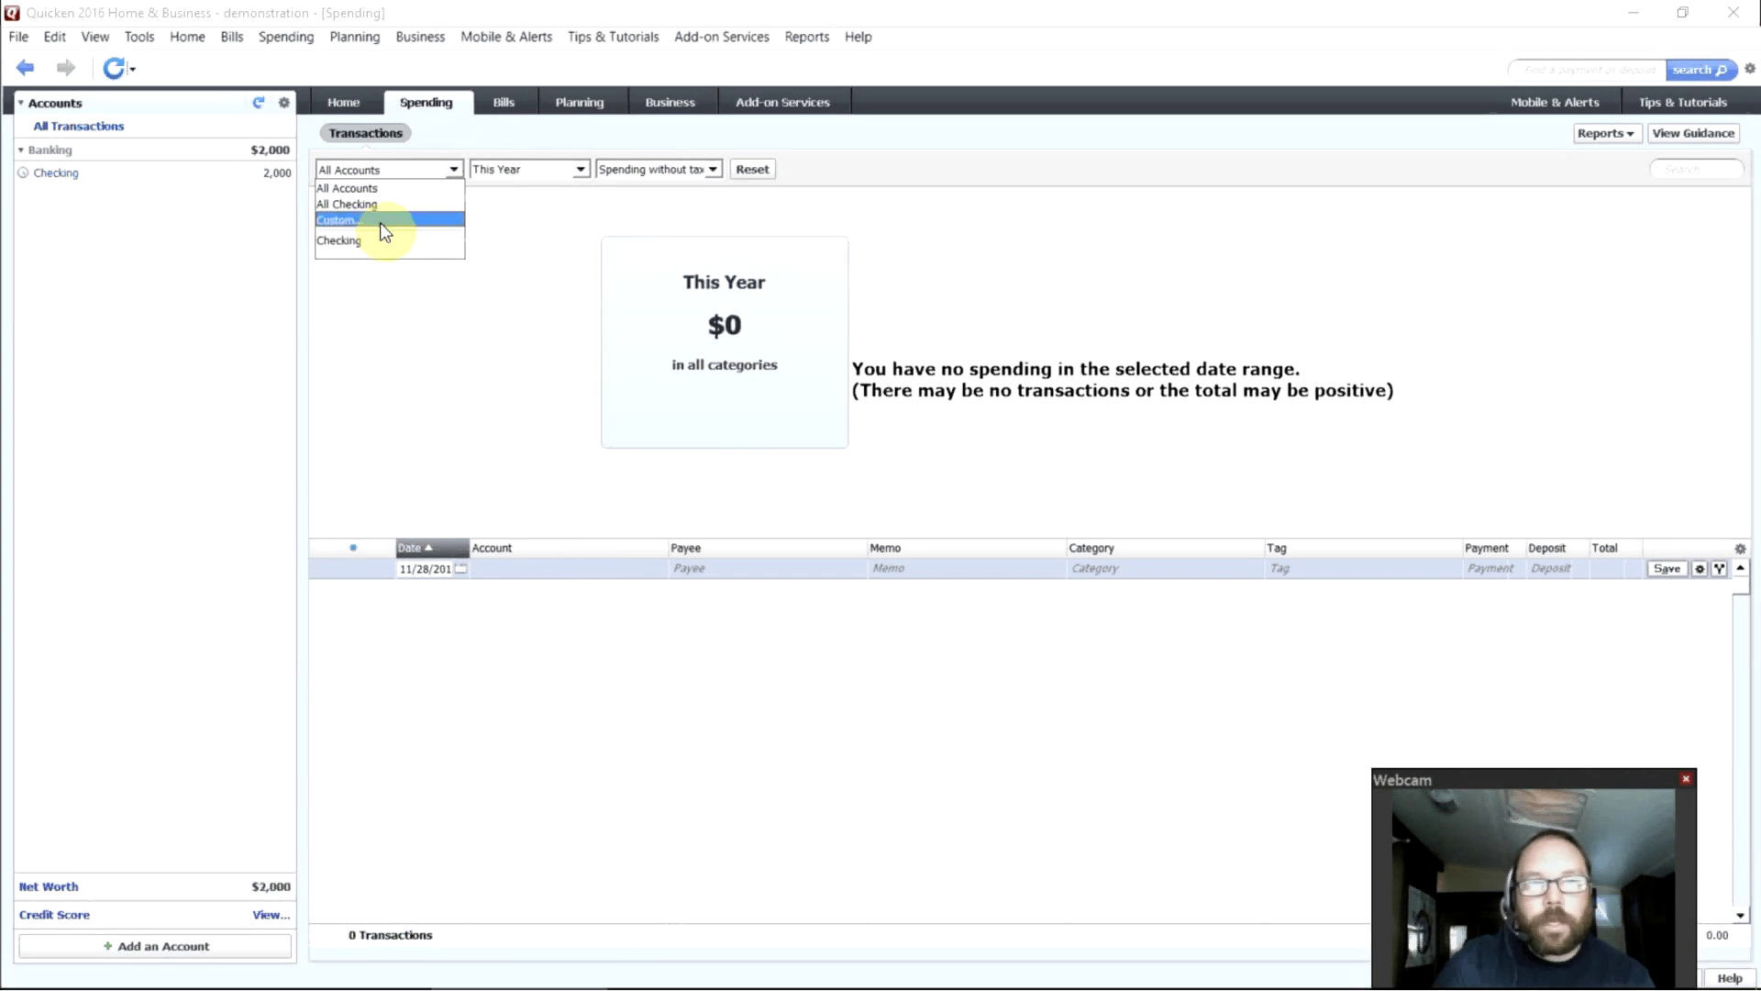
click(504, 214)
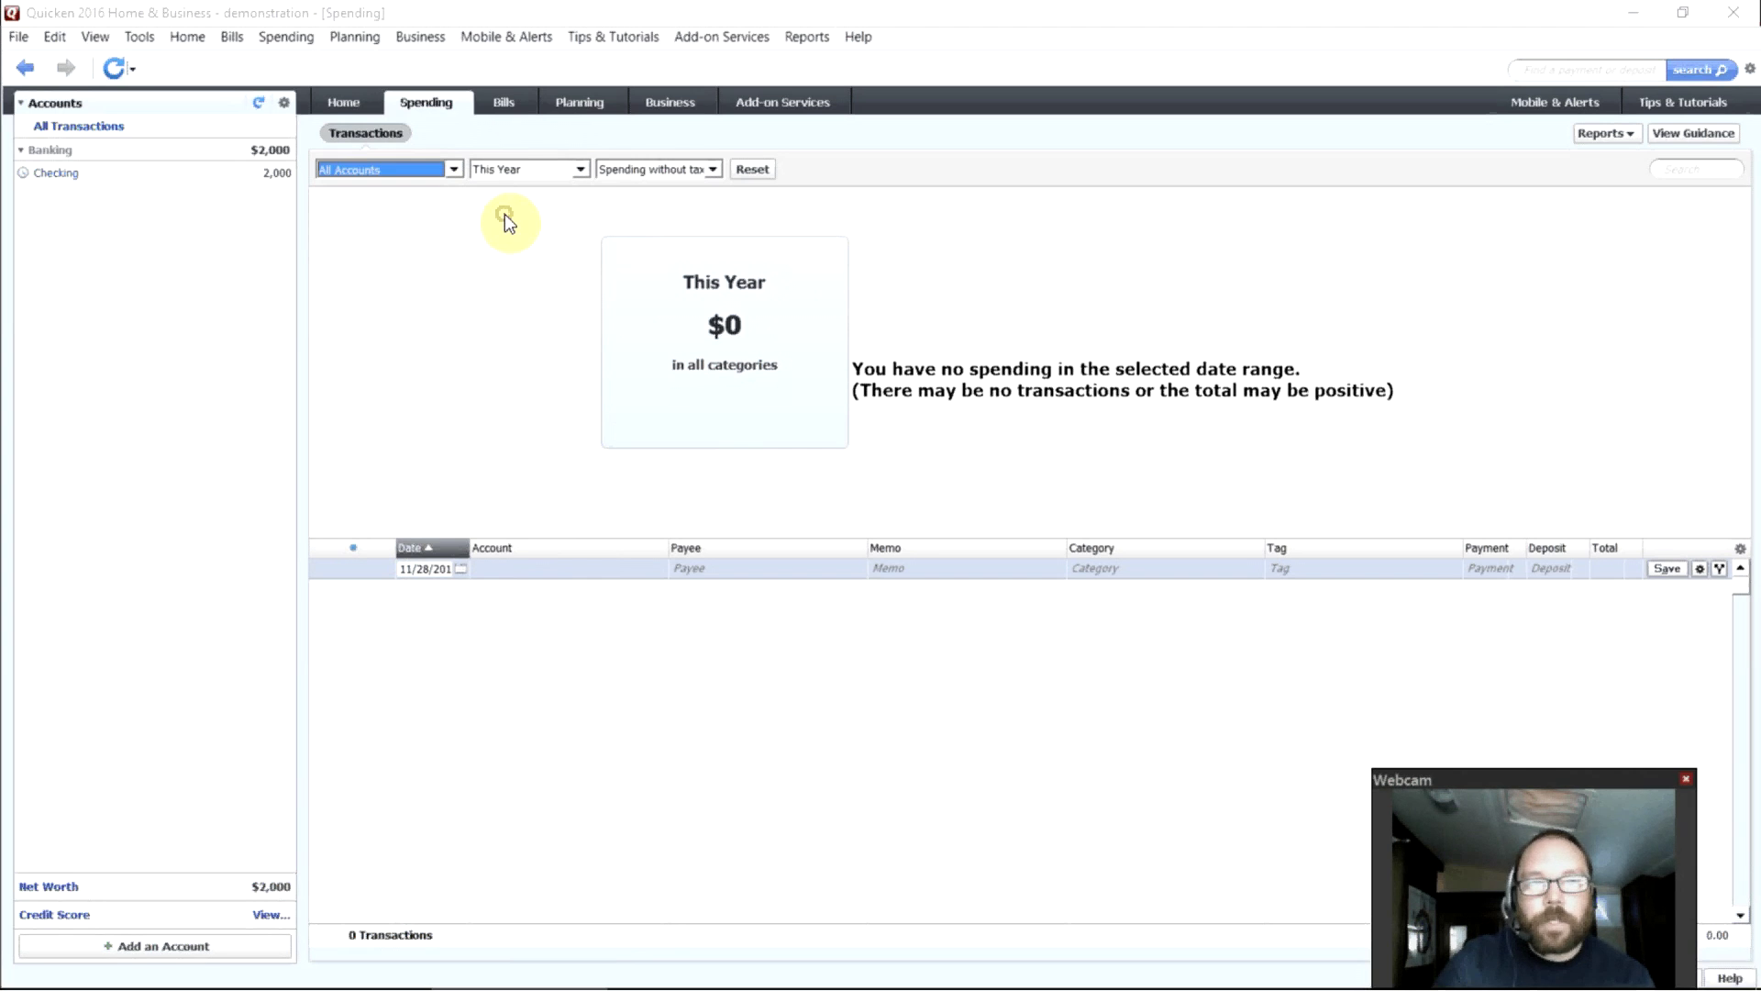
Show bill reminders as a list of those due within the next 90 days.
click(511, 114)
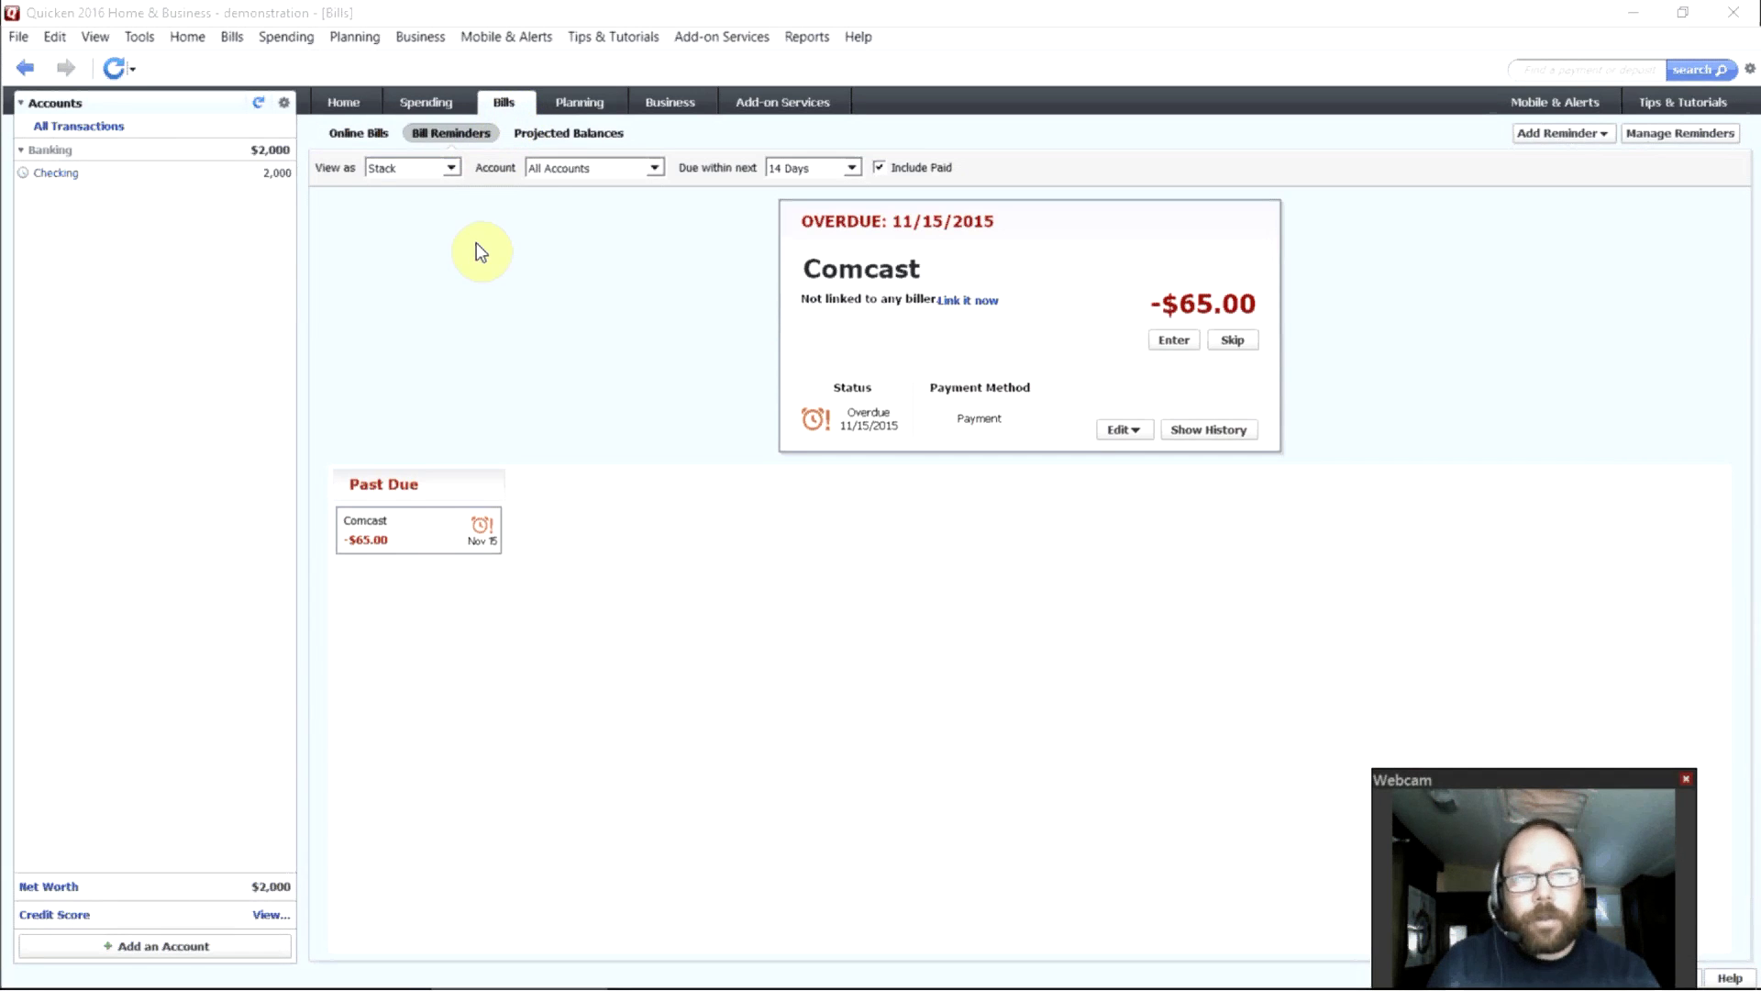
click(427, 168)
click(408, 202)
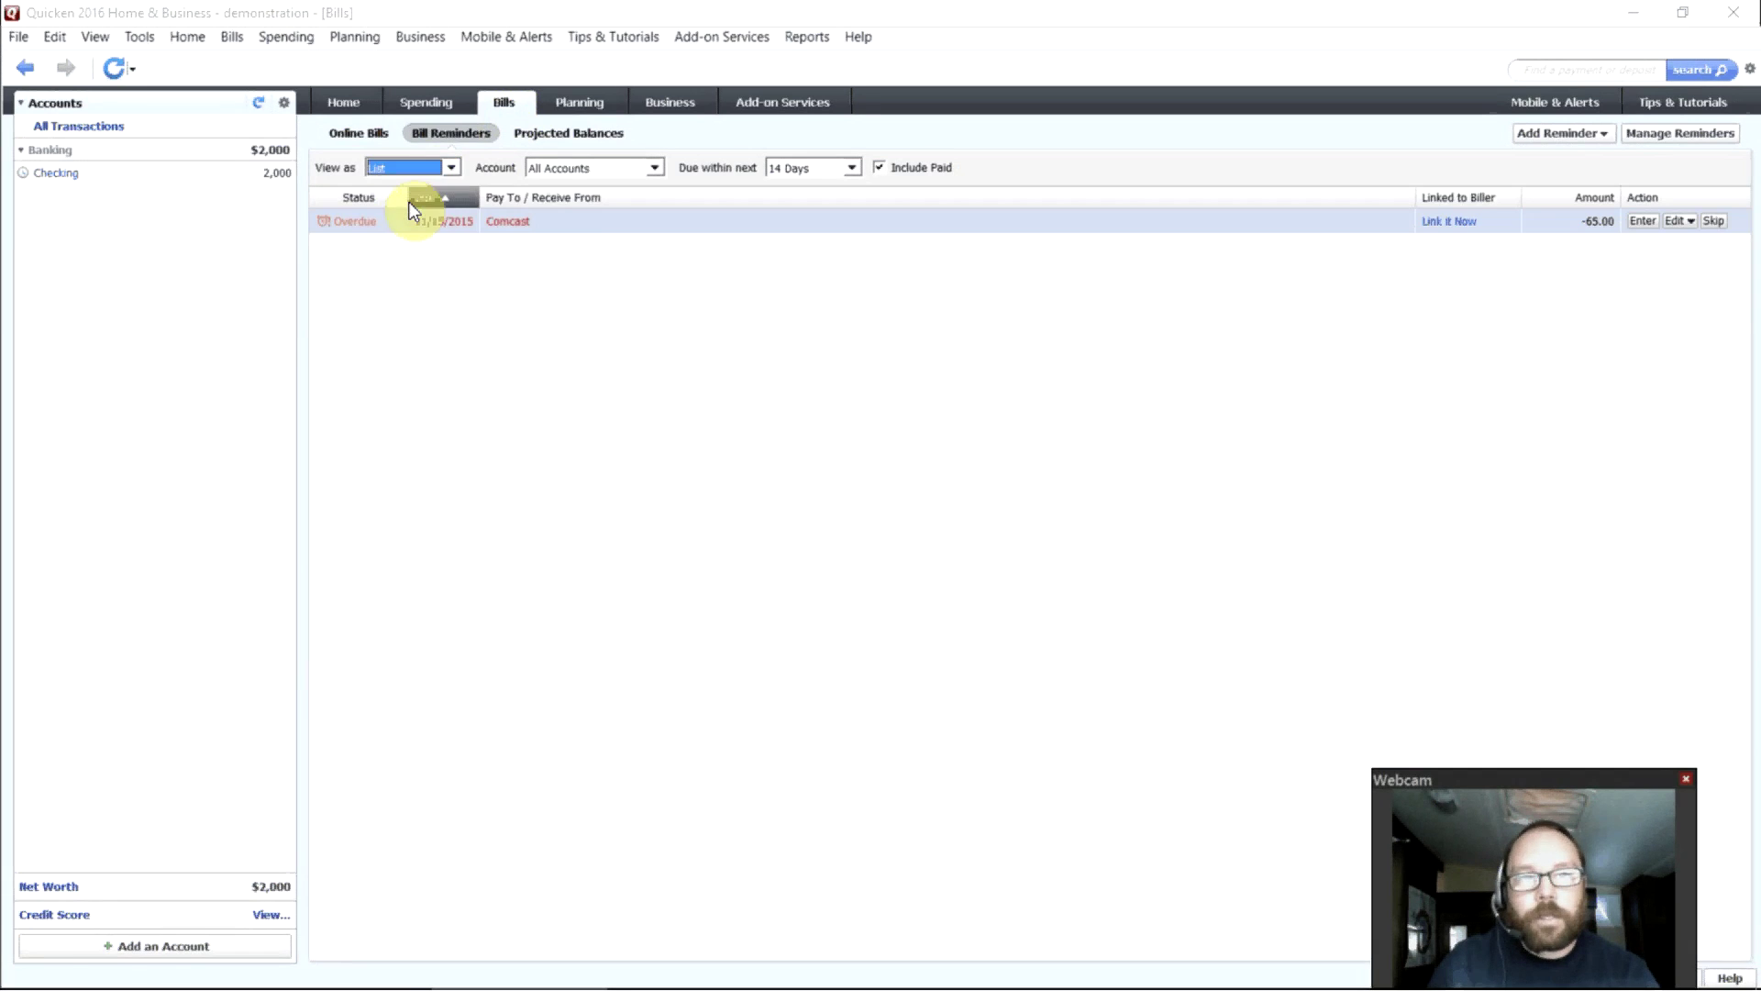
click(568, 276)
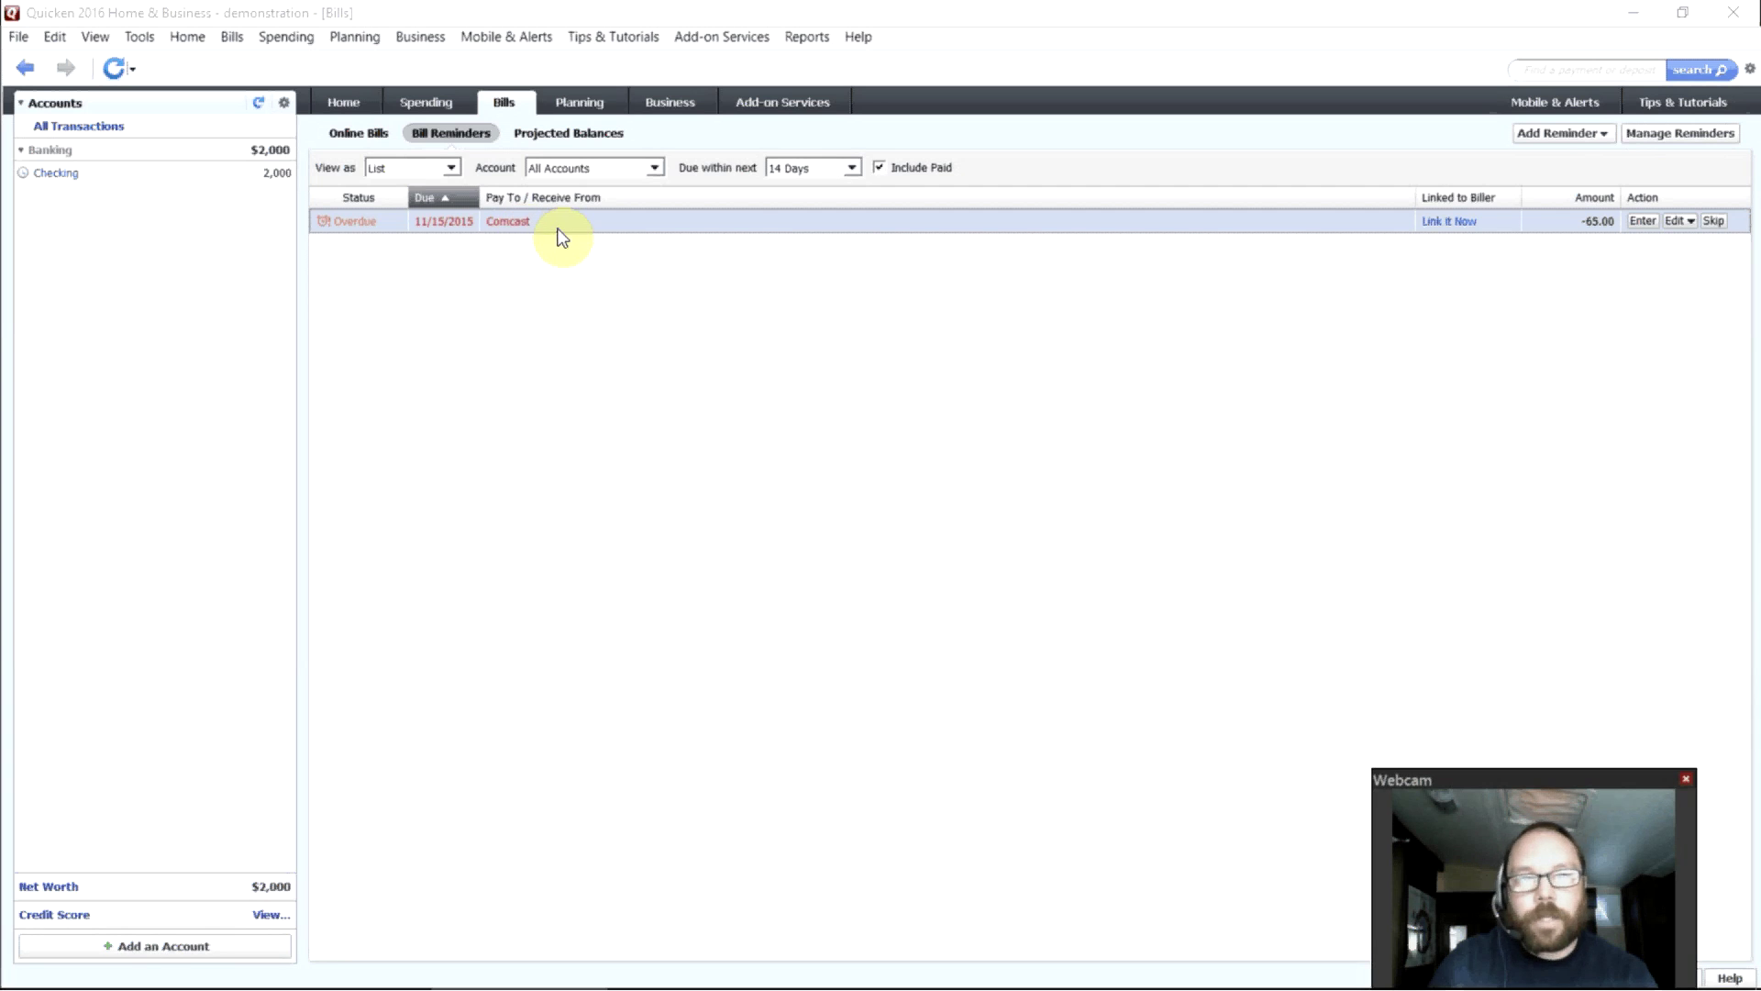
click(818, 167)
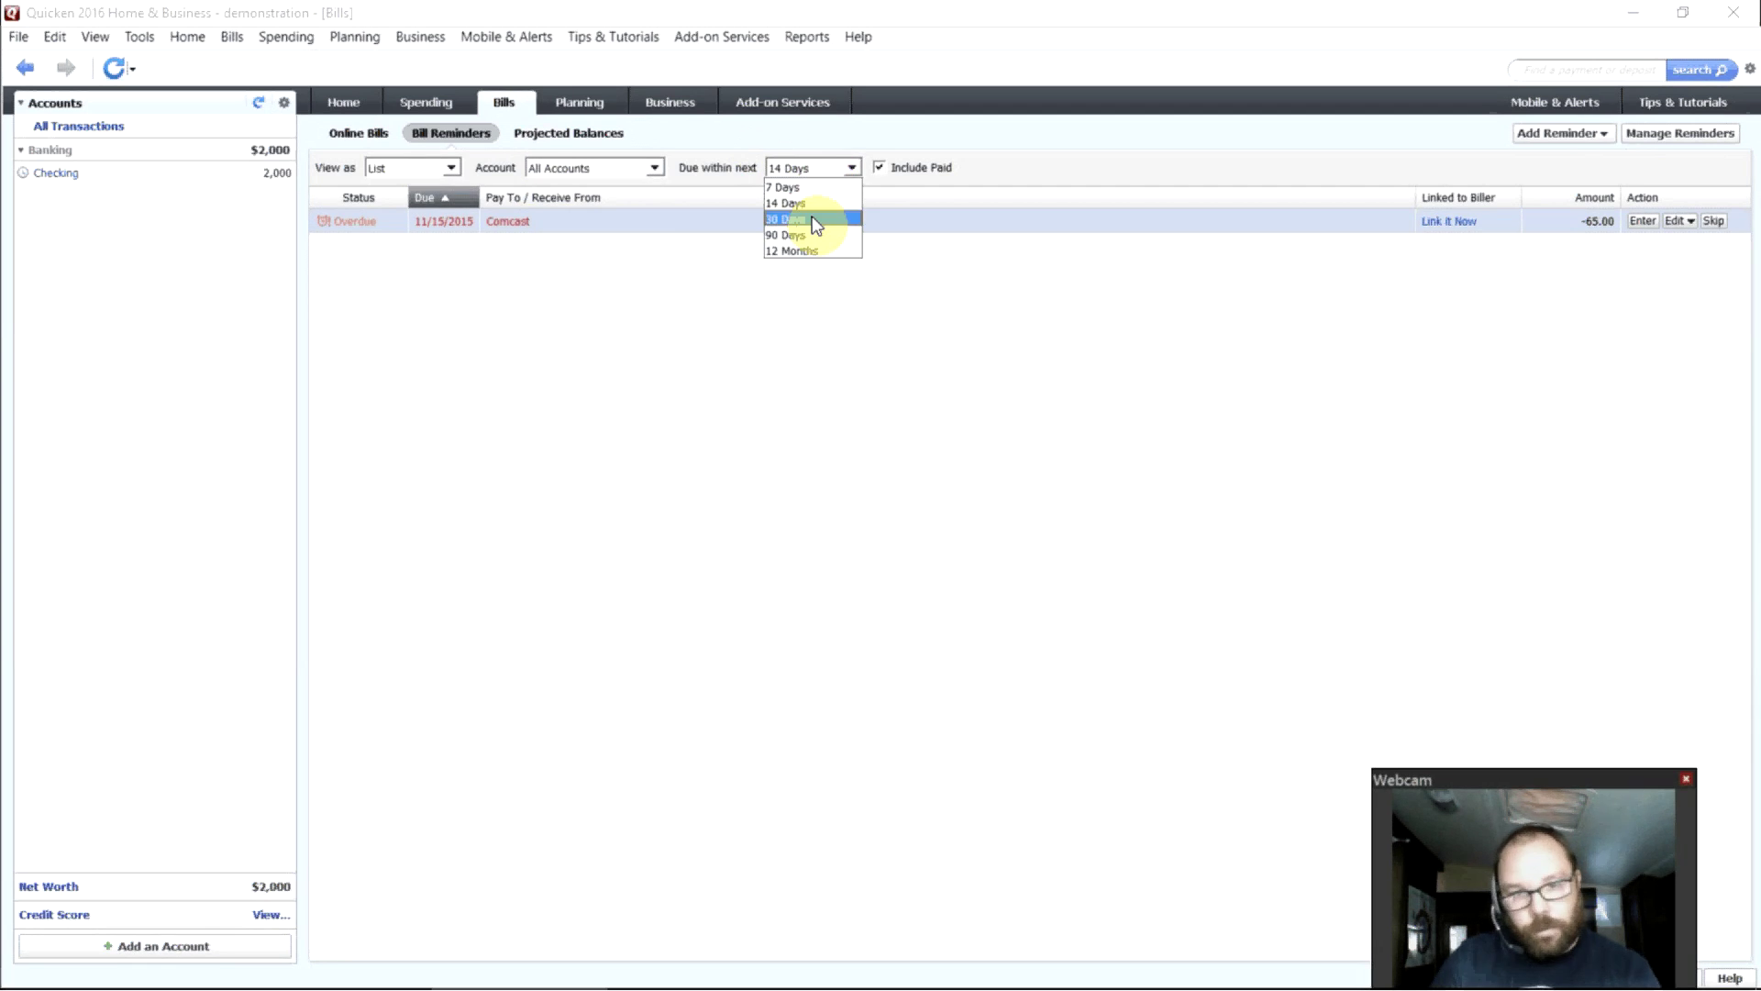
click(815, 221)
click(812, 167)
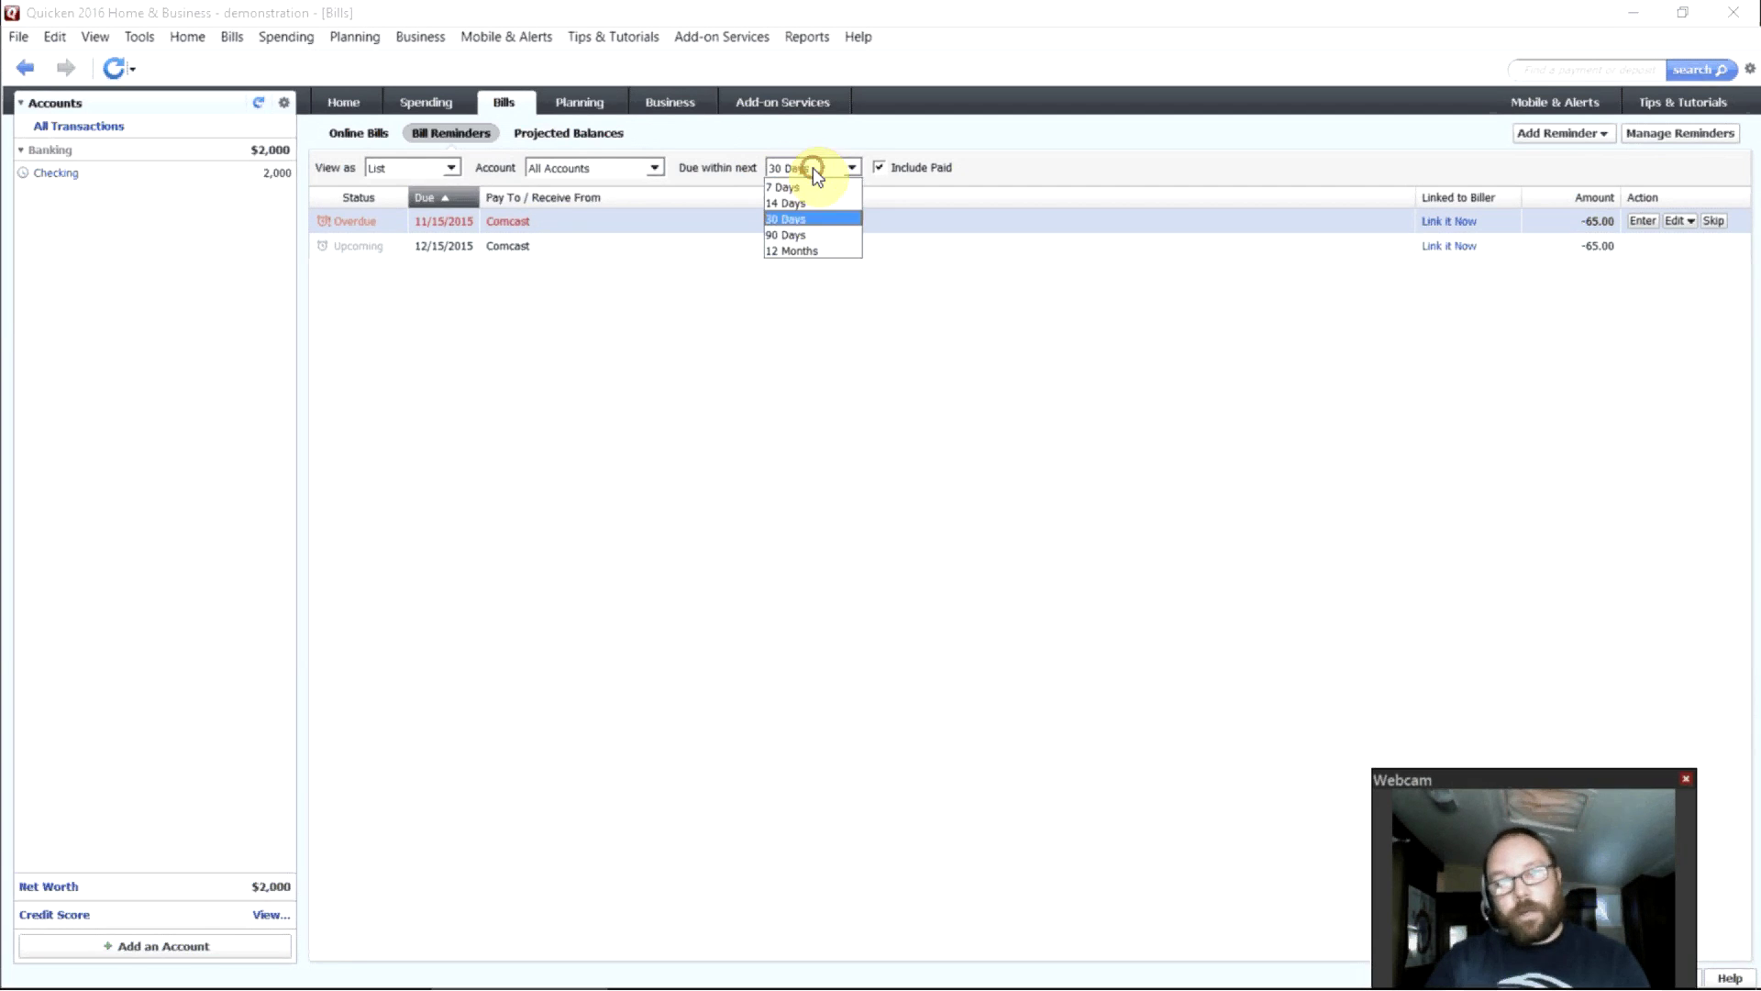
click(804, 234)
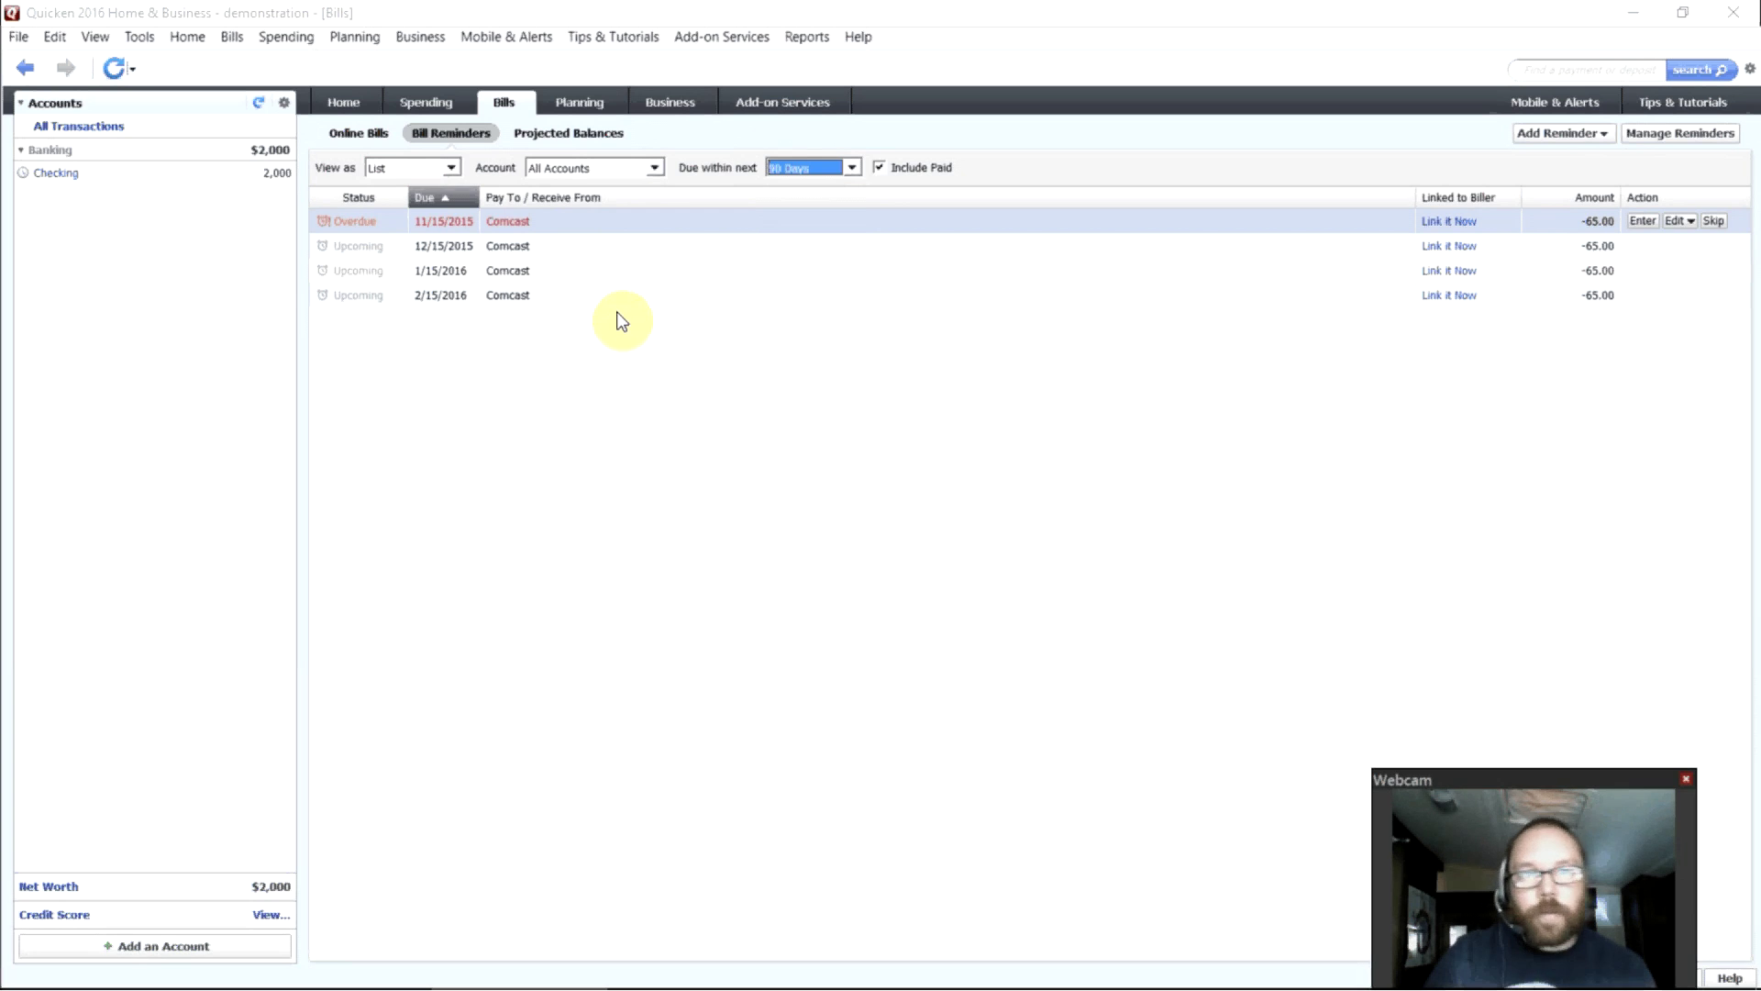
View projected balances for the next 30 days, then return to the budget planning page.
click(569, 134)
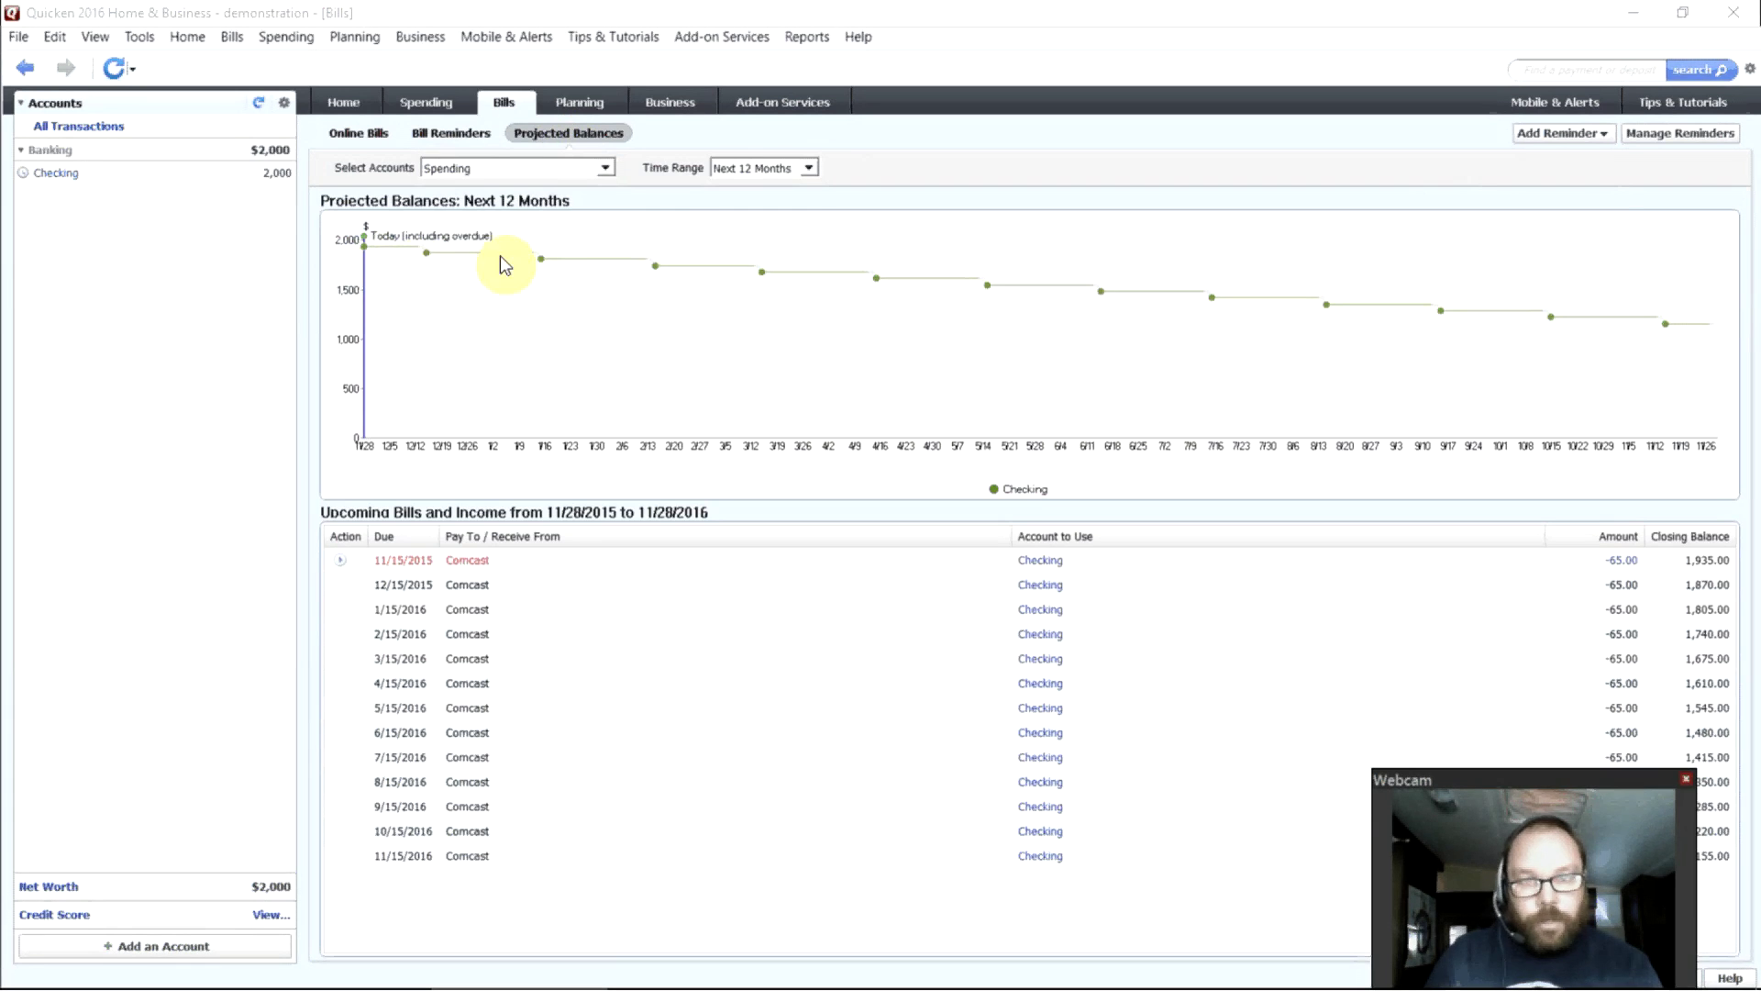
click(771, 170)
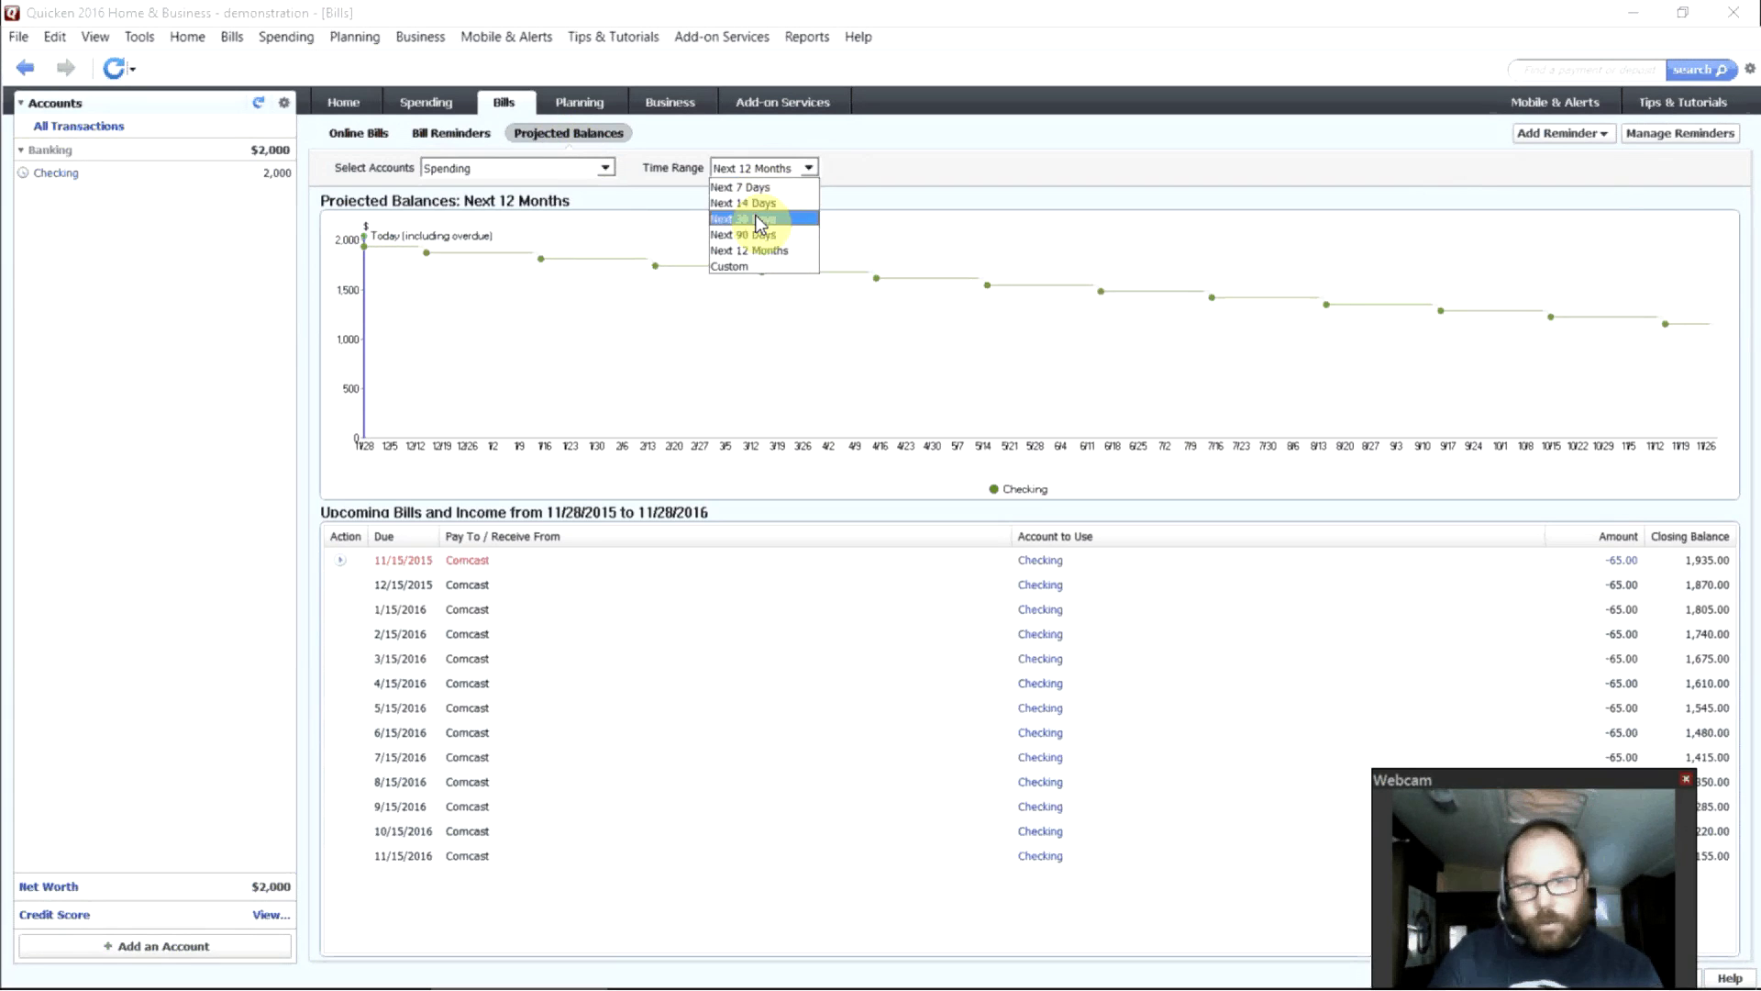
click(757, 218)
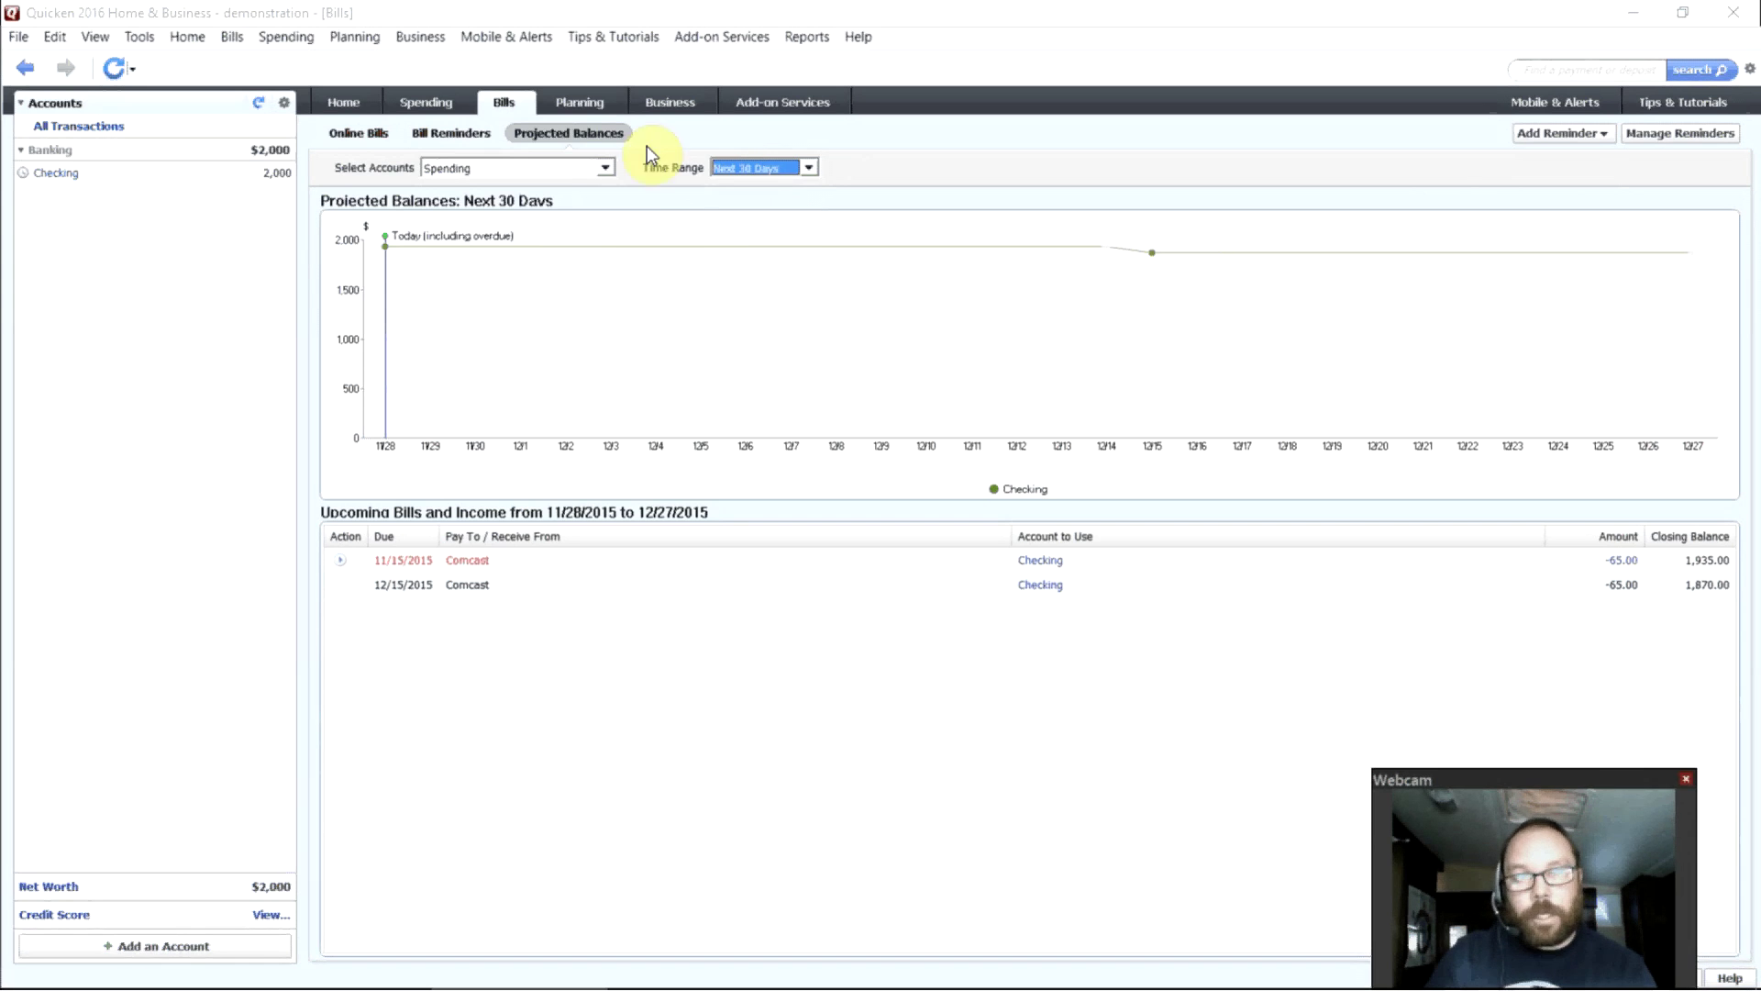
click(593, 108)
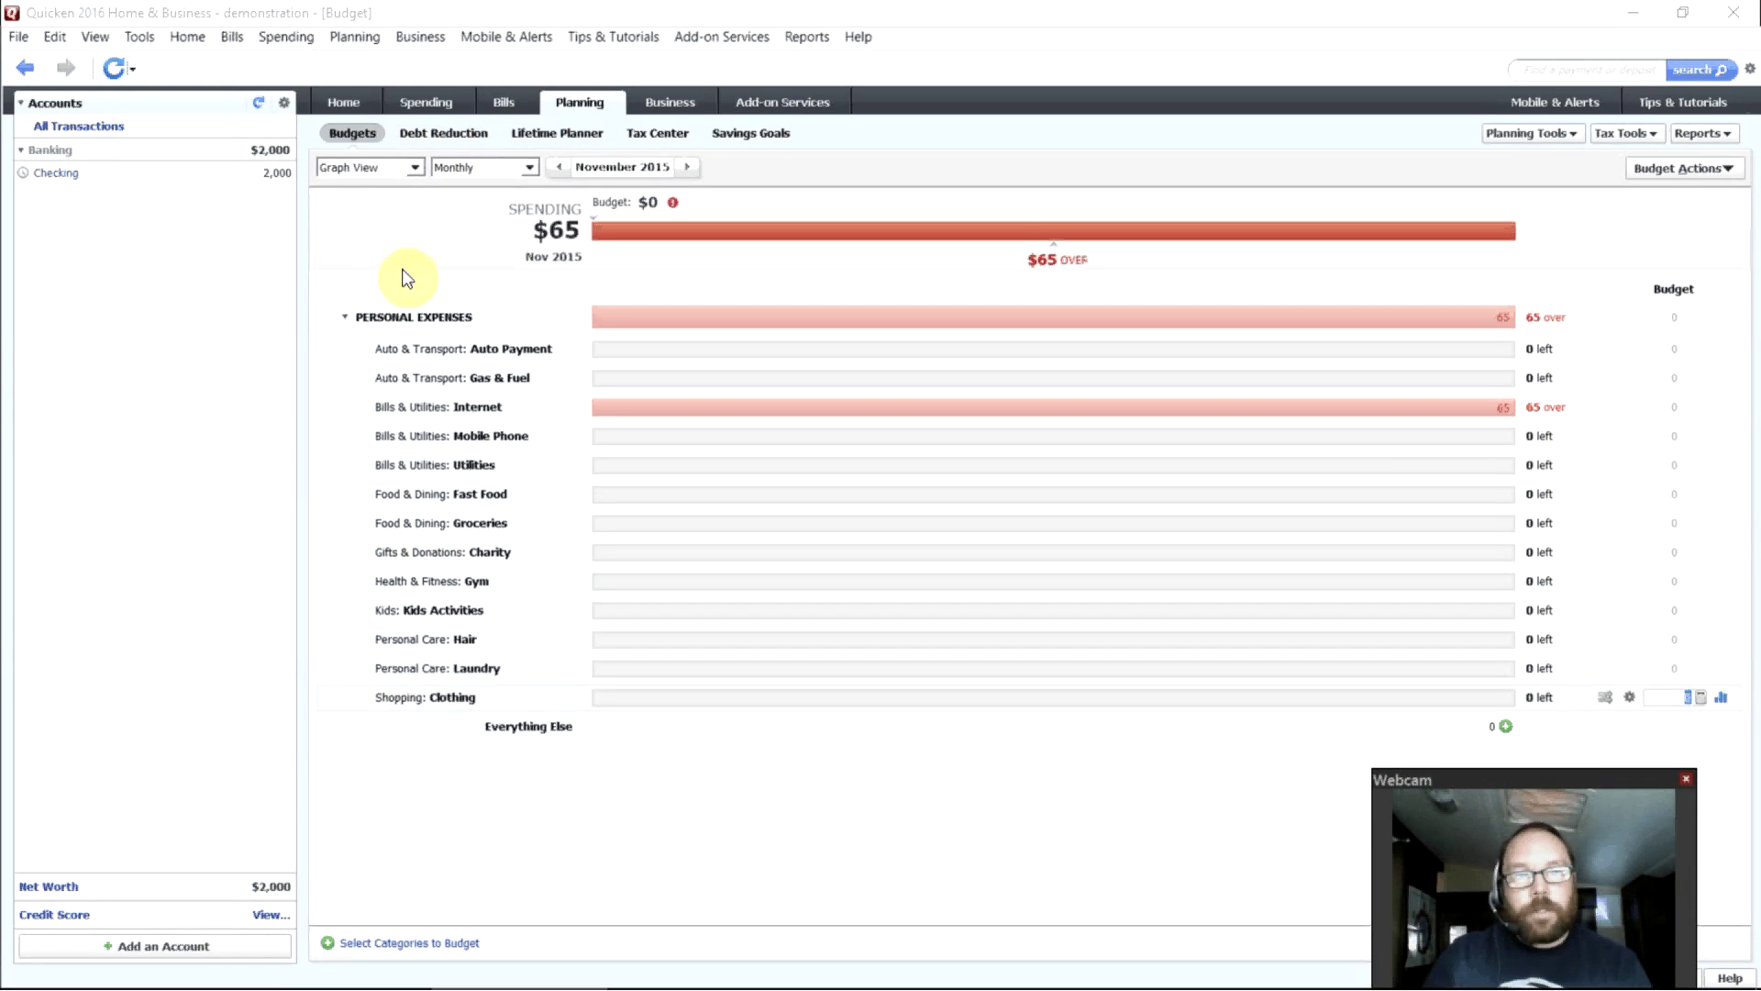
Open the Debt Reduction planner's Get Started, then cancel adding an account.
click(452, 134)
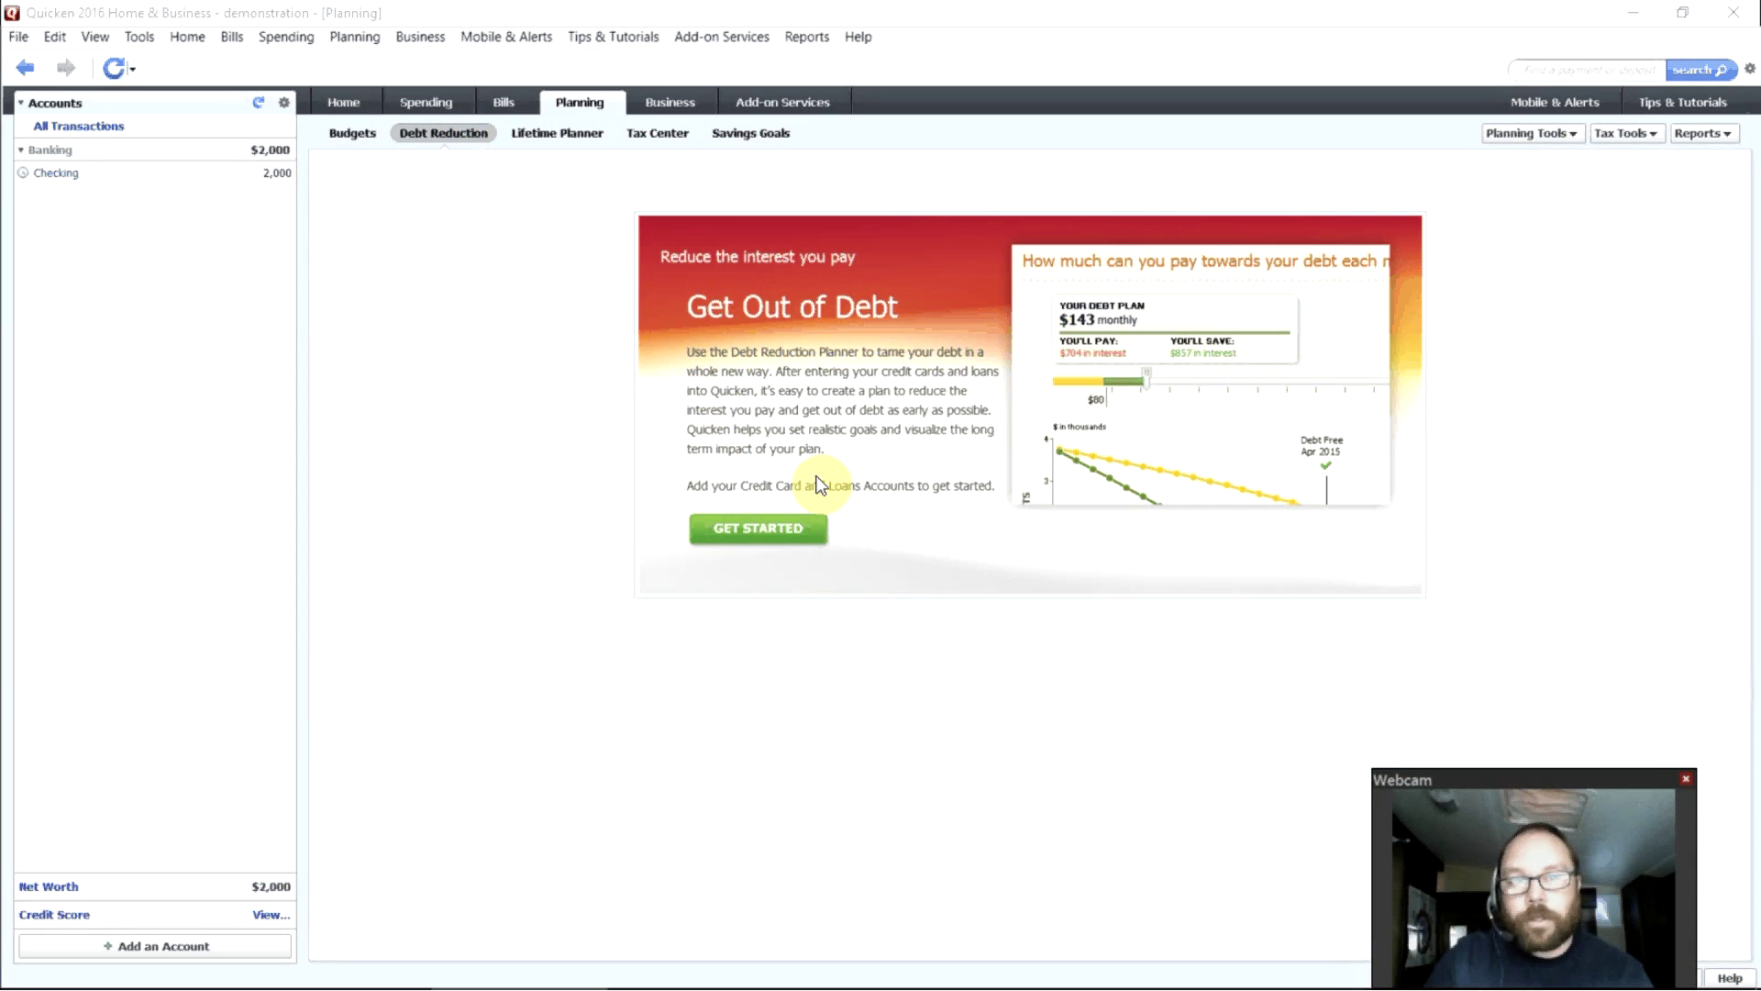
click(785, 541)
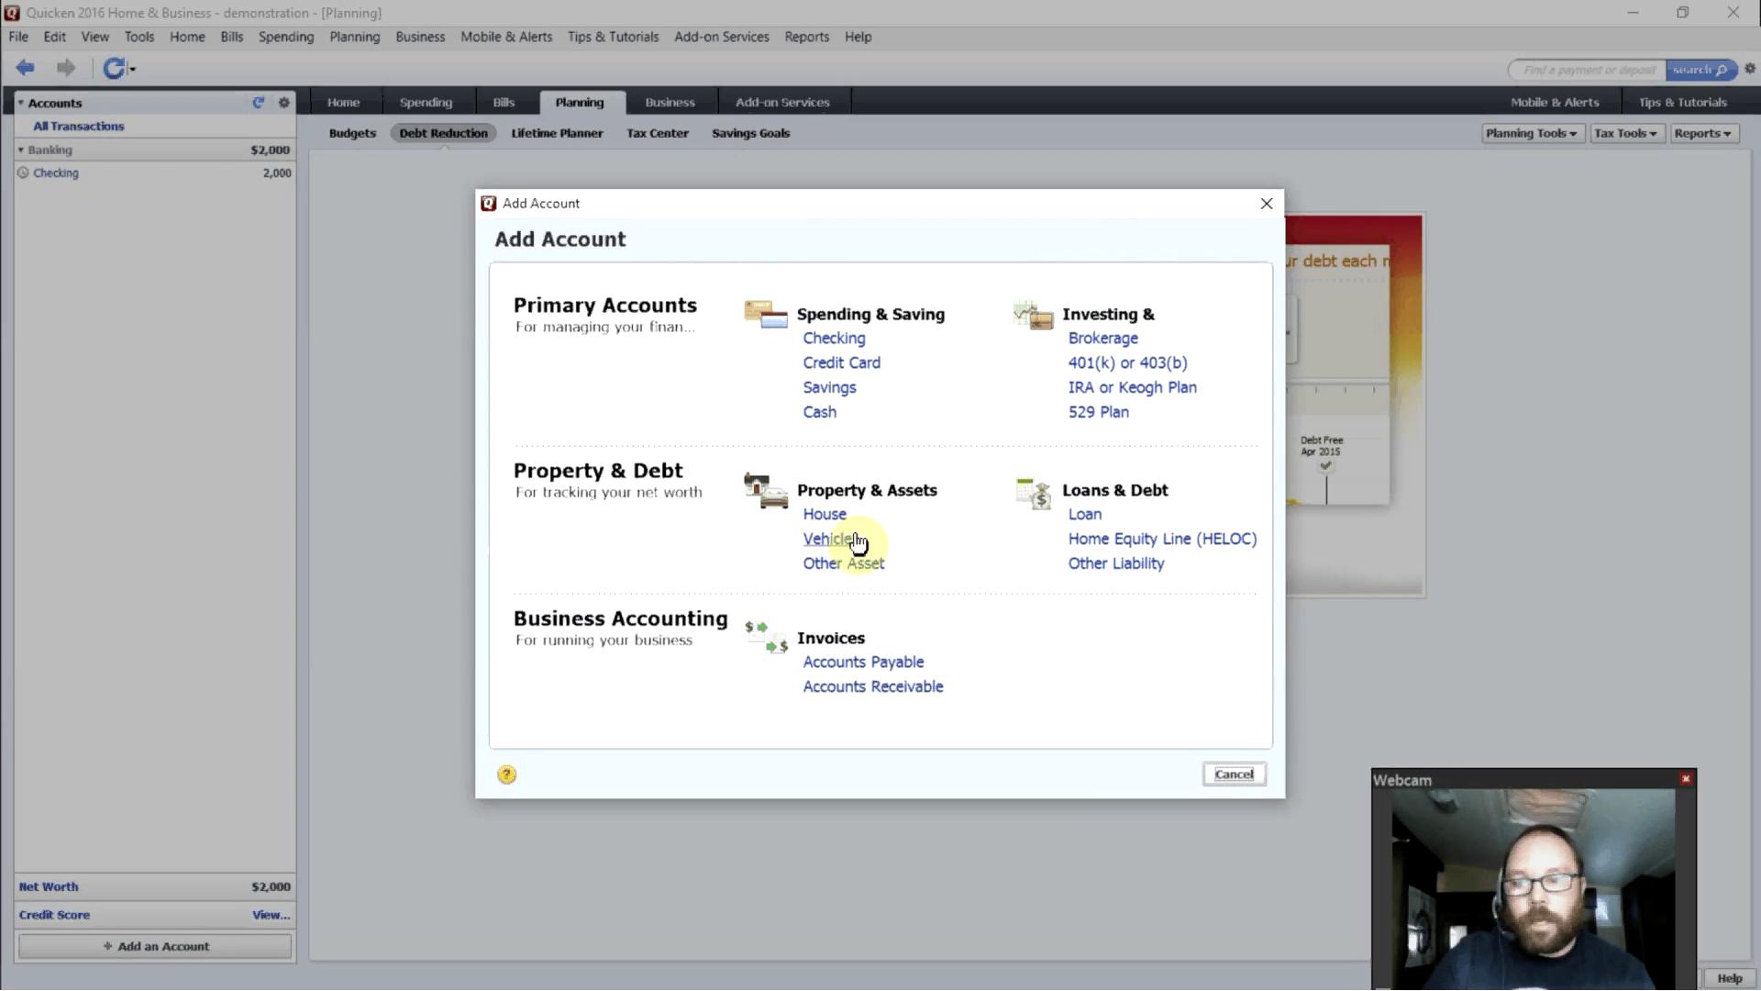
click(1233, 773)
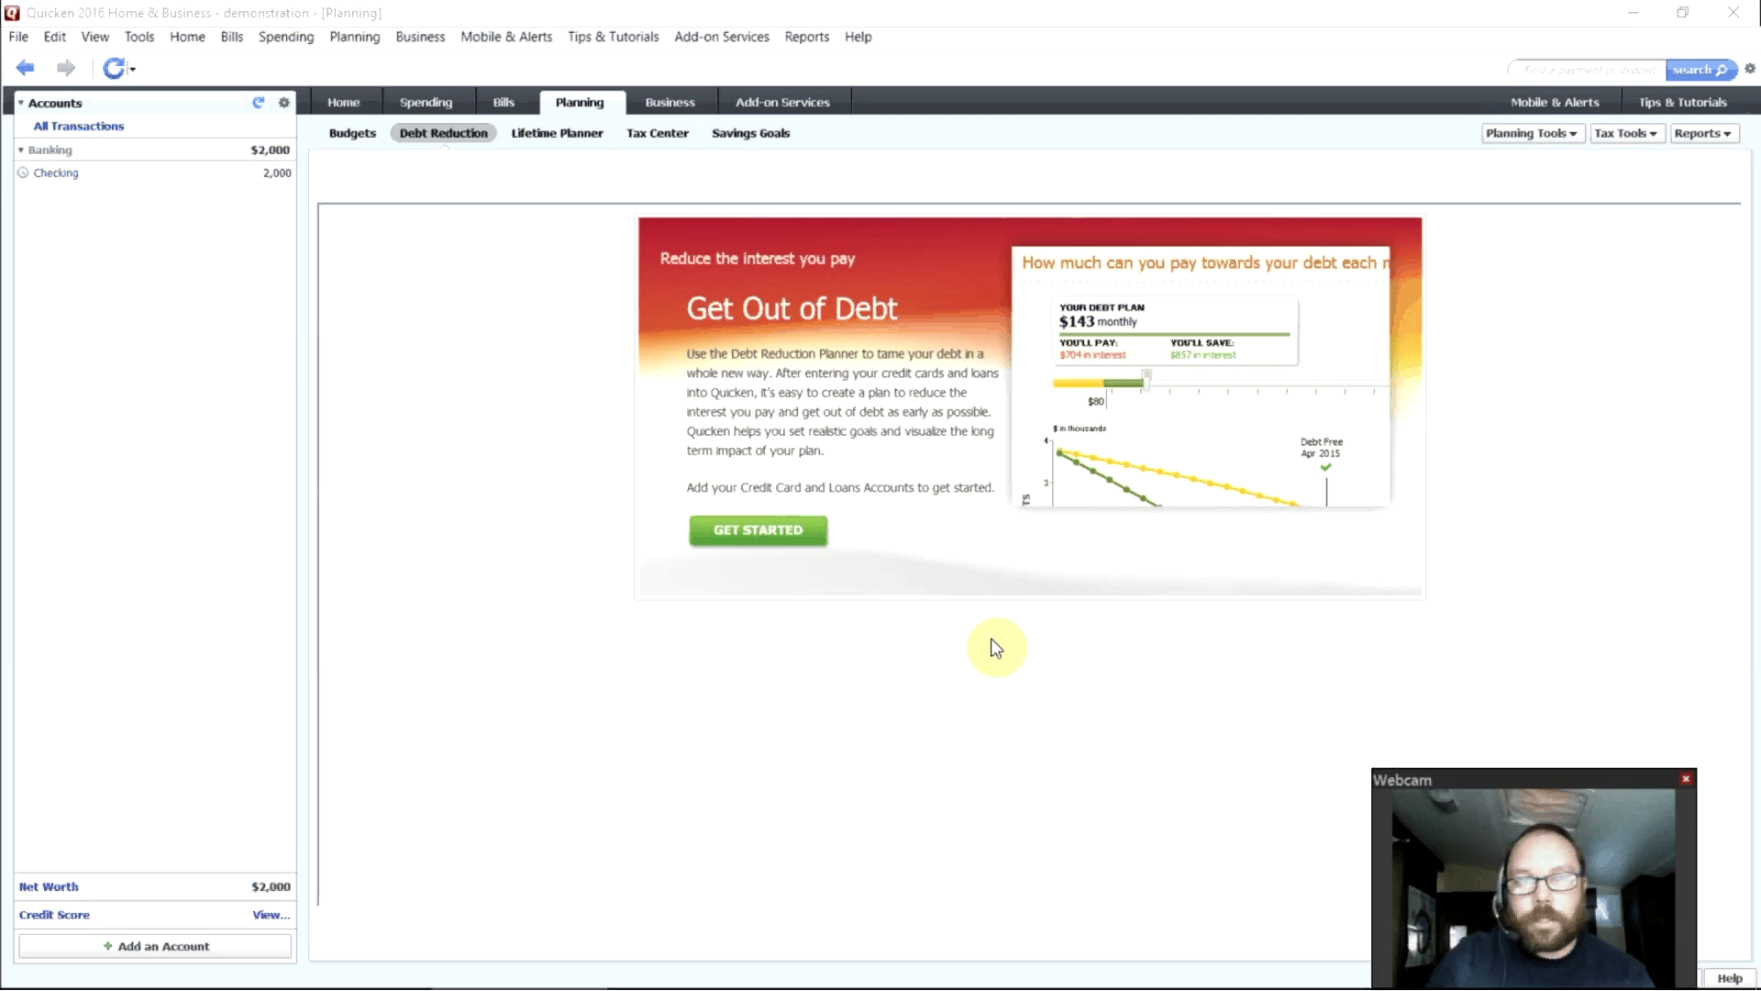
Open the Lifetime Planner, look through its Change Assumptions dialog, and close it.
click(584, 139)
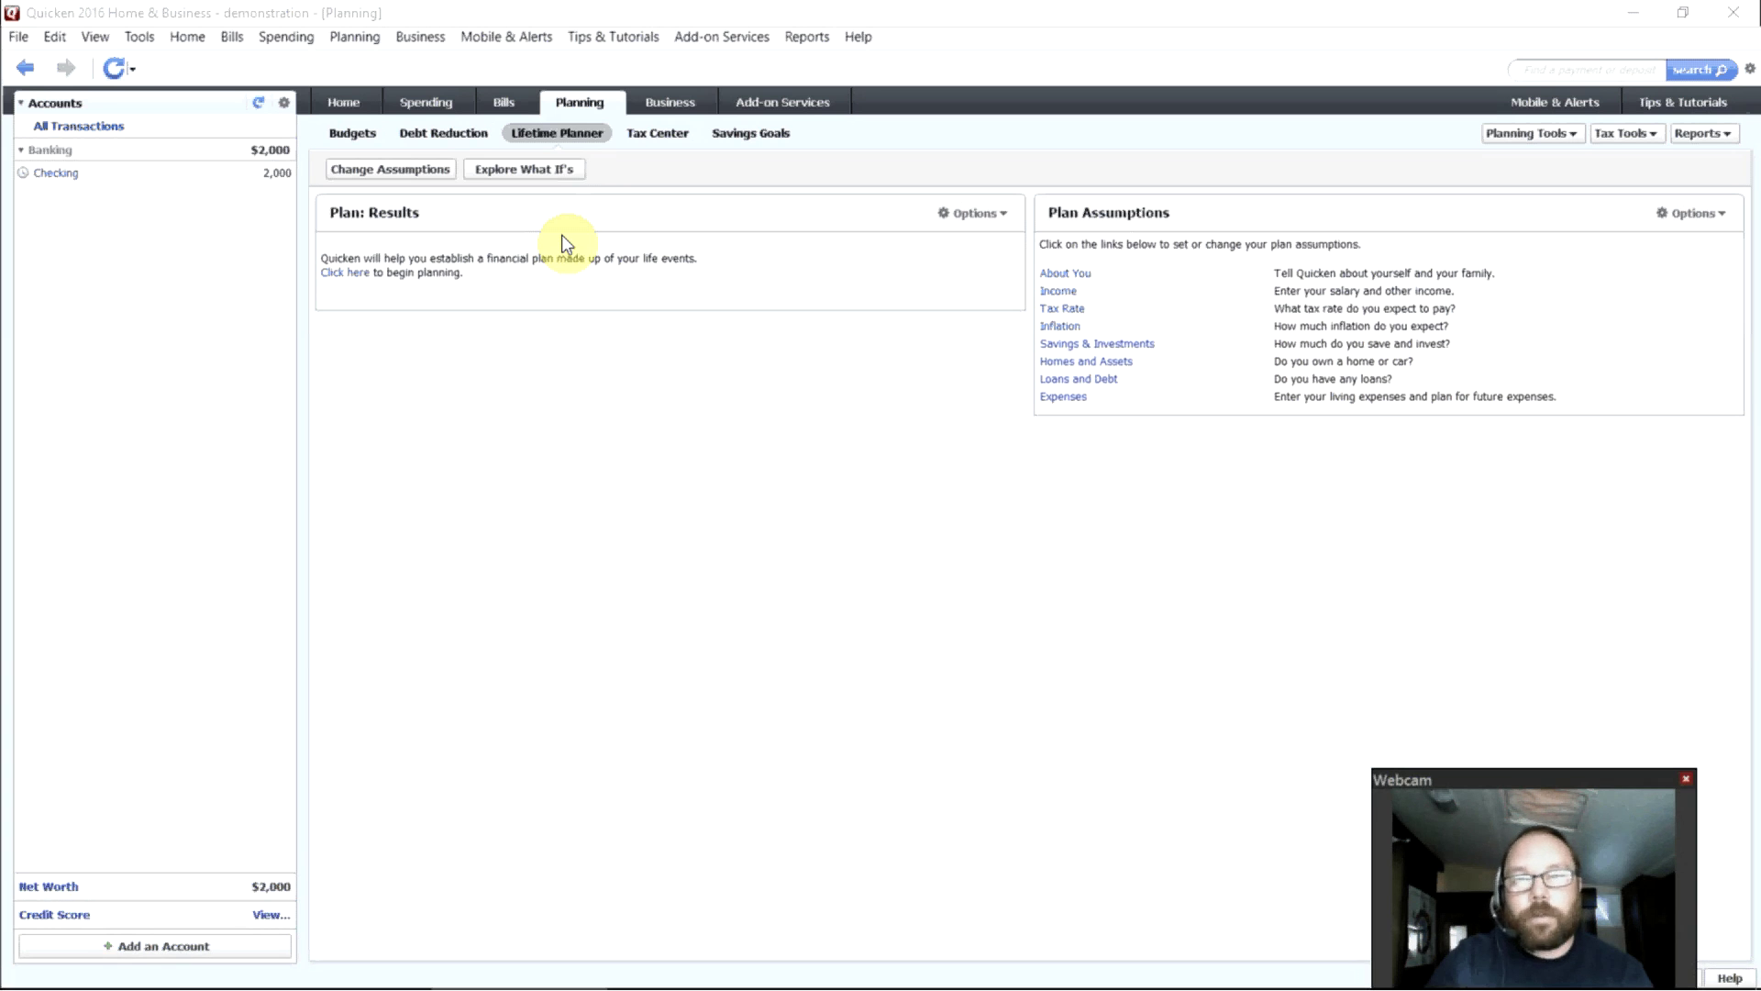
click(415, 176)
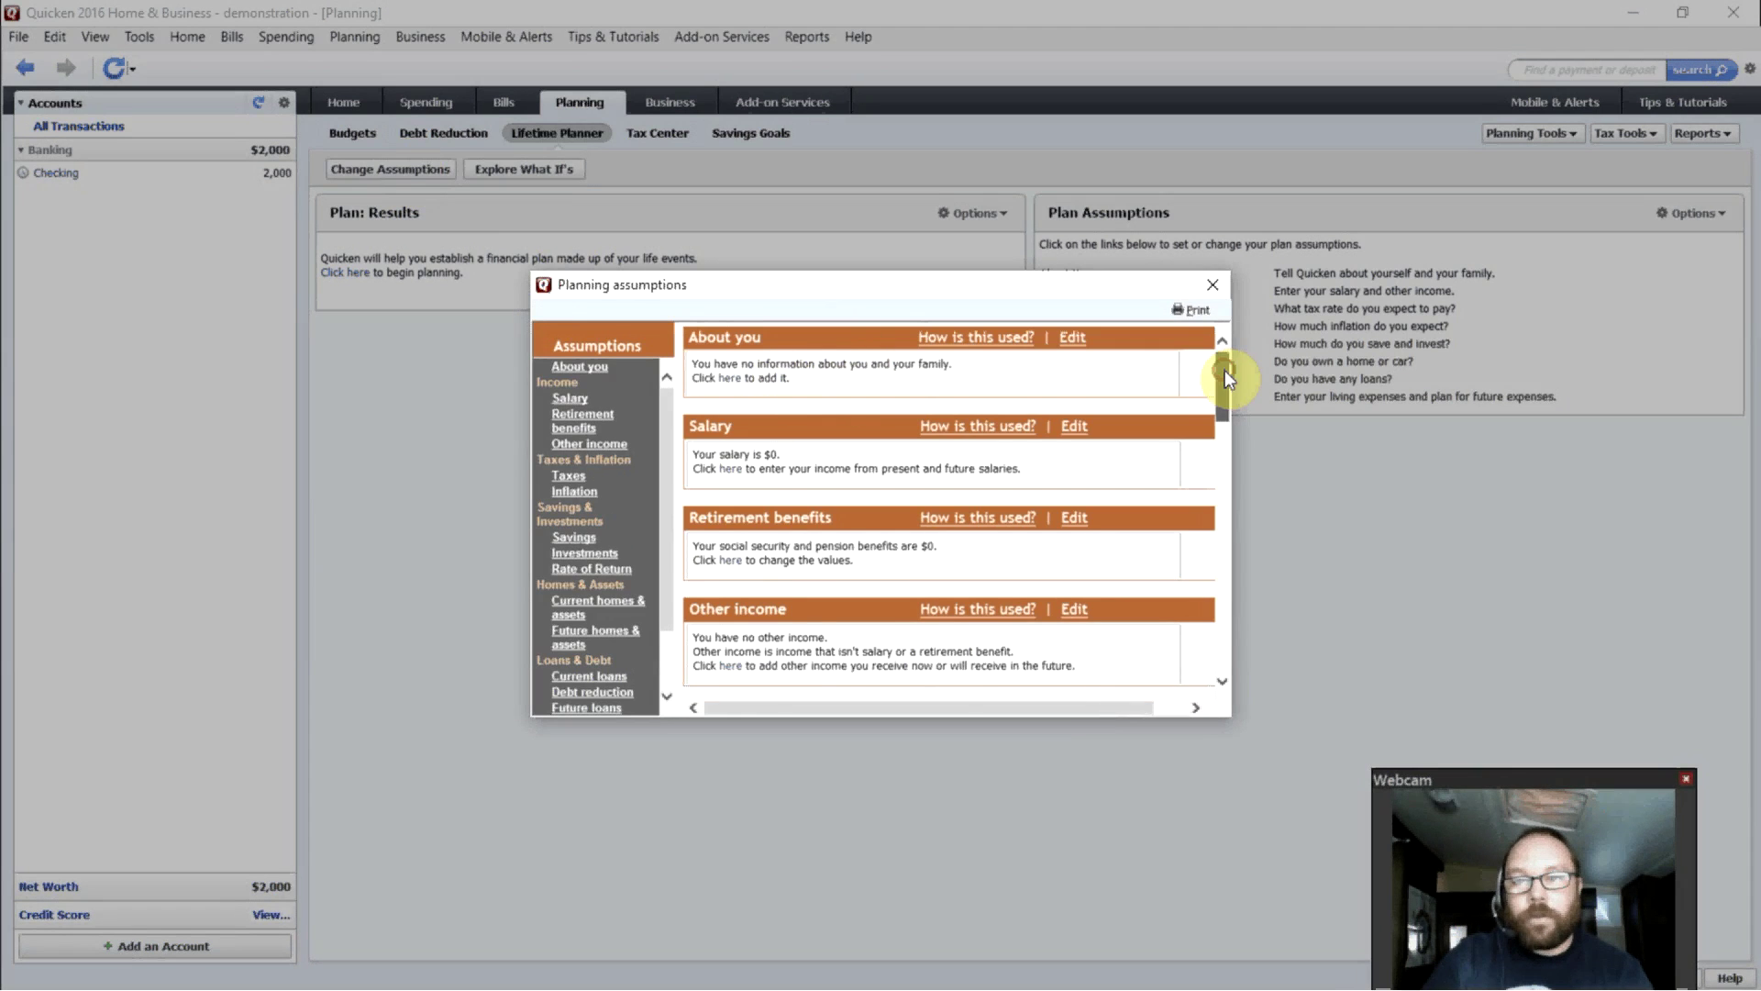
drag(1225, 371, 1220, 371)
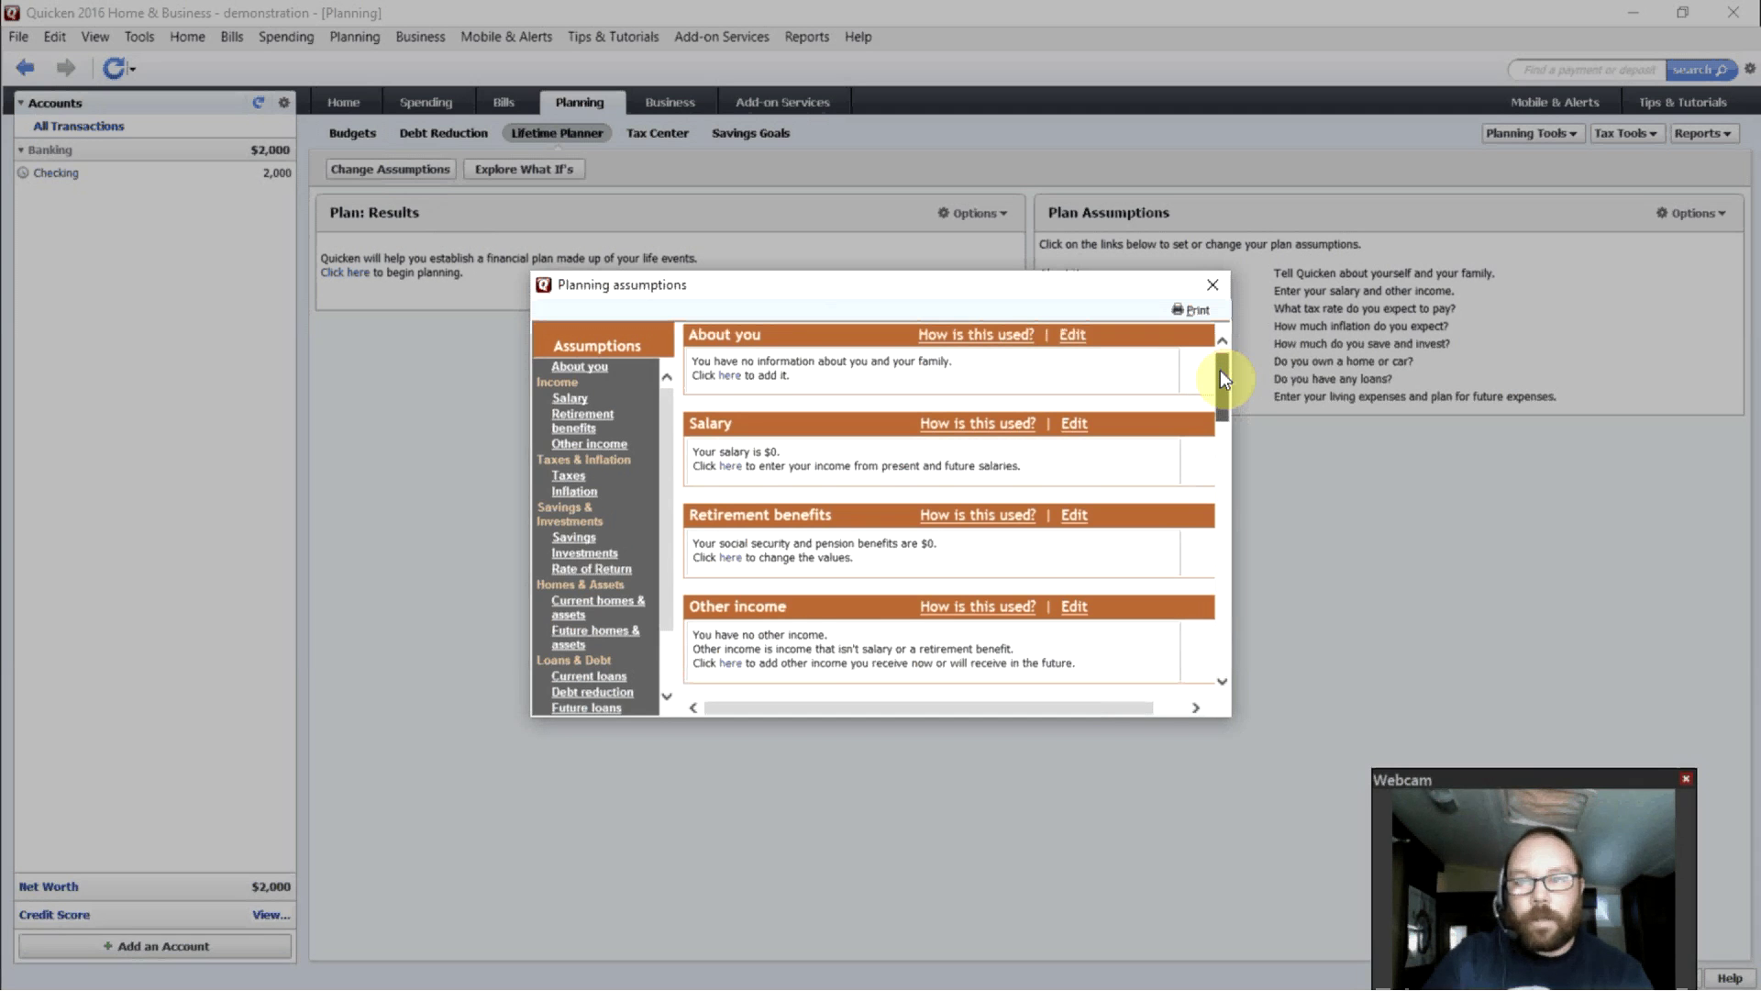
drag(1220, 370, 1220, 442)
click(1213, 284)
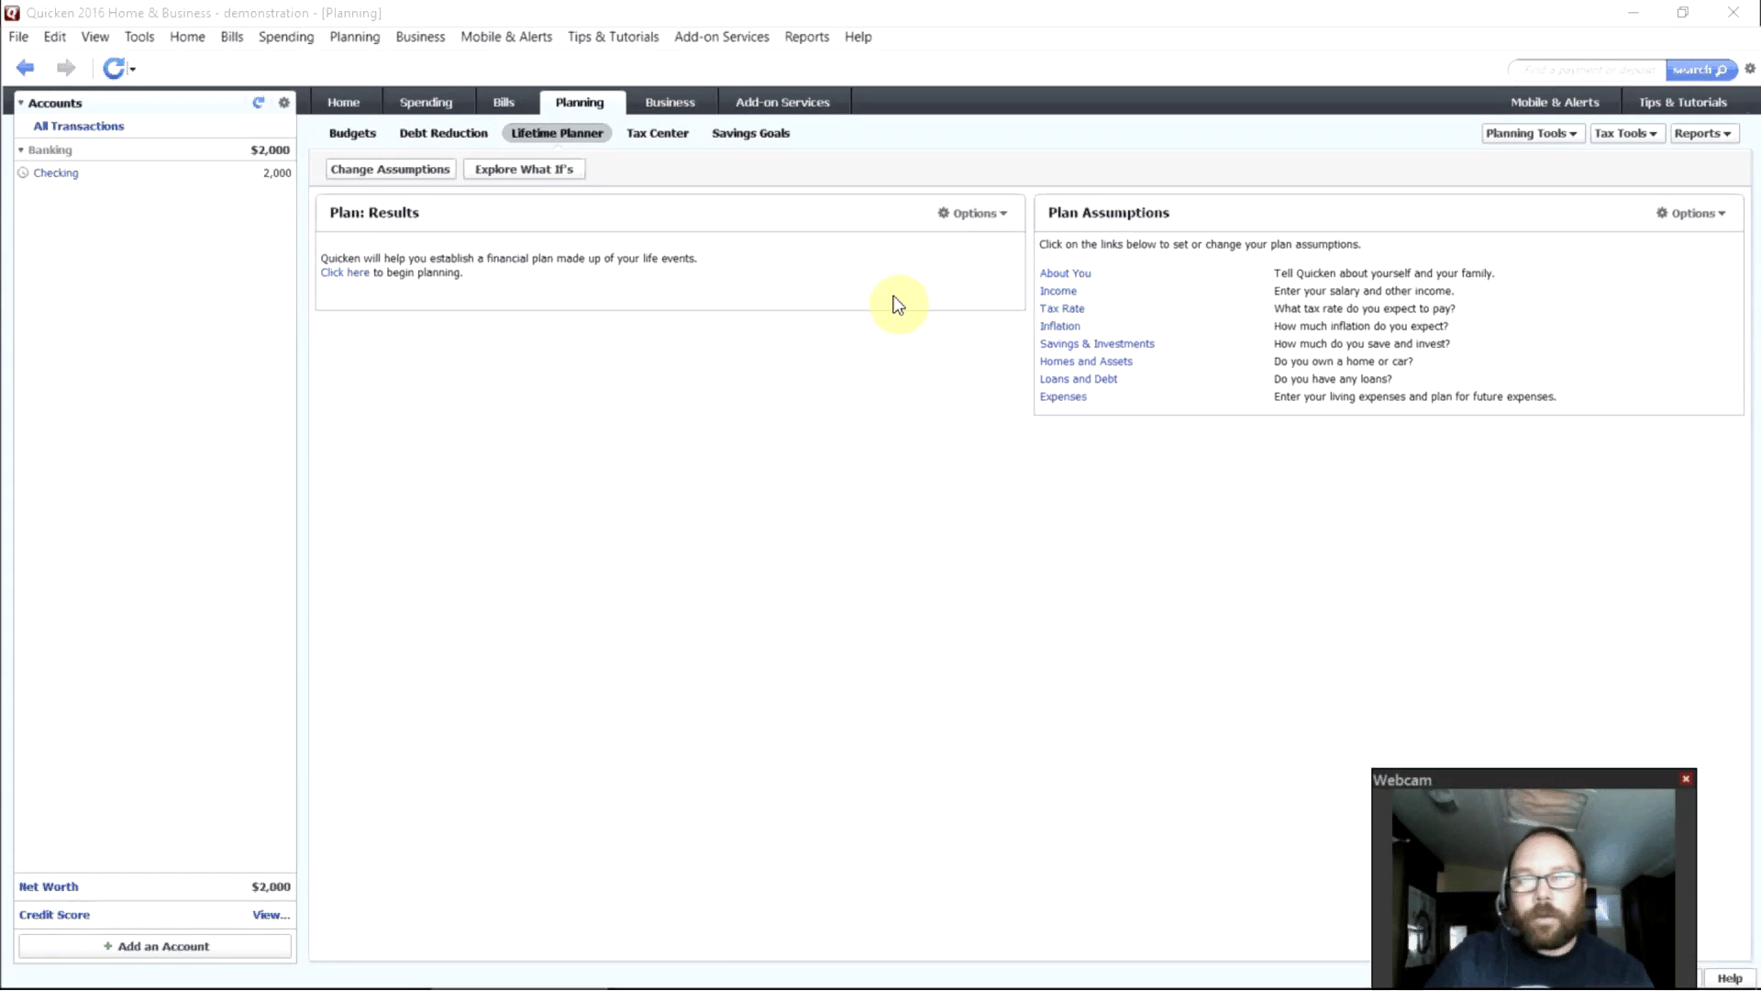
View the Tax Center, then switch to the Savings Goals page, which has no goals yet.
click(665, 136)
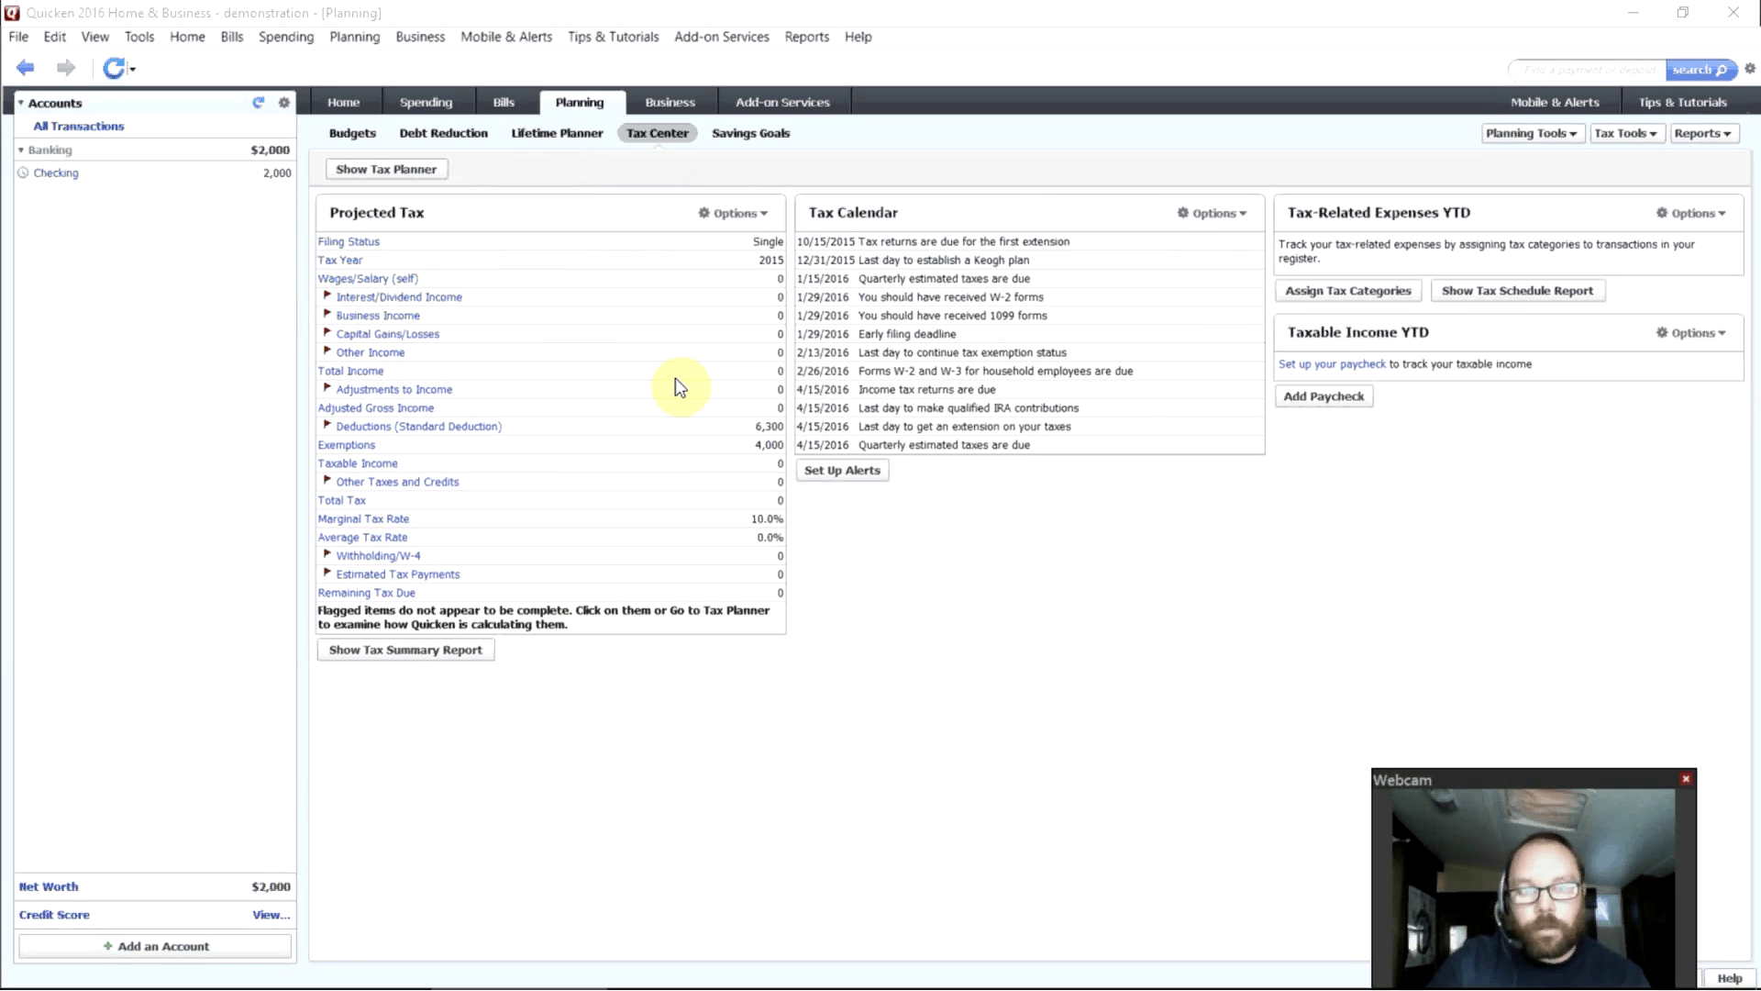
click(748, 134)
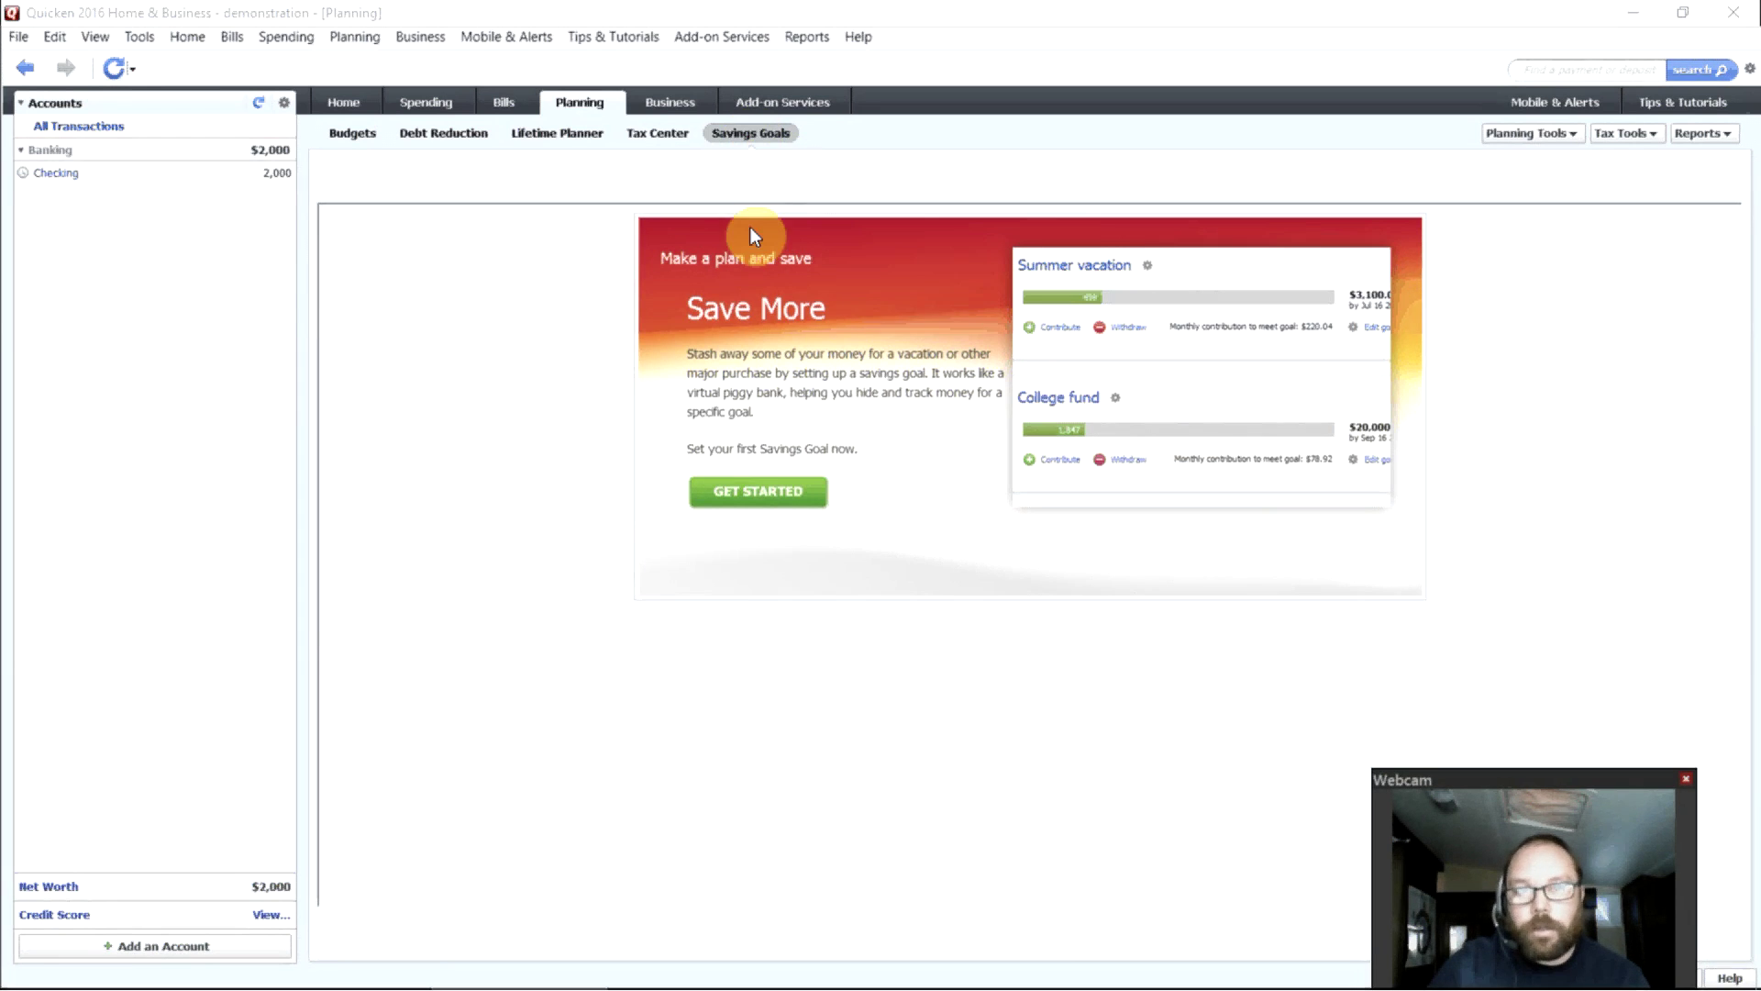
Show the Business tab's November 2015 Profit/Loss overview and glance at the Business Tools list.
click(671, 103)
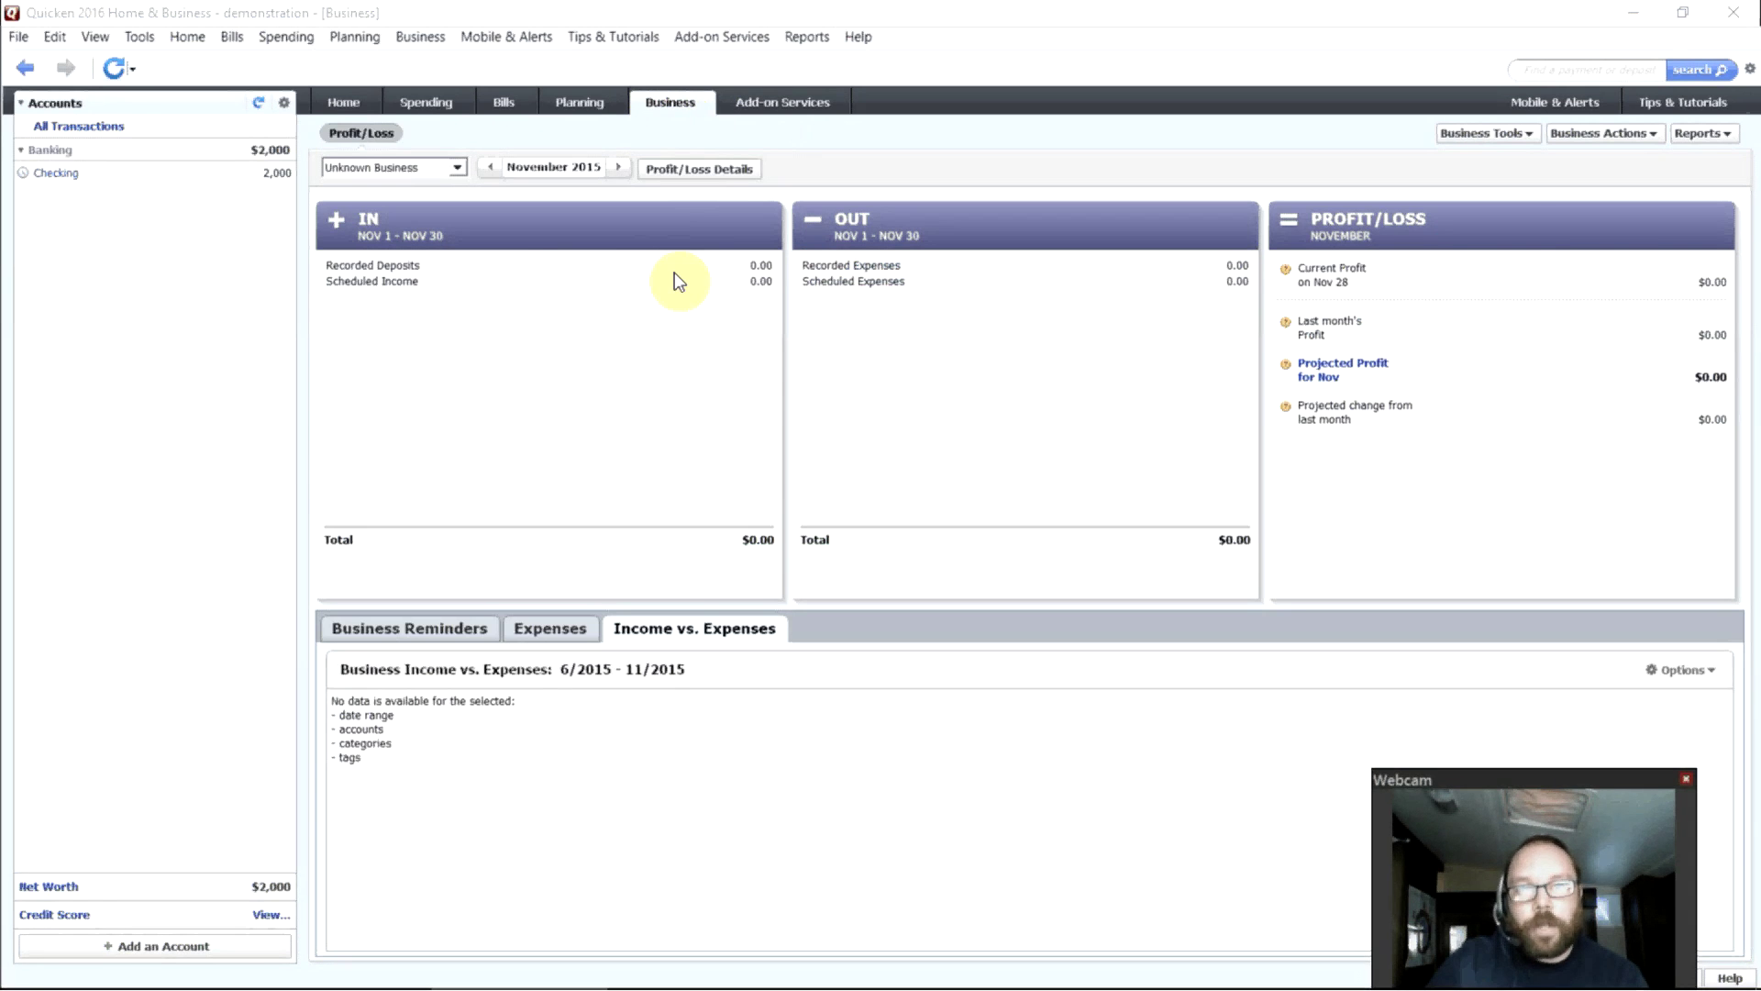
click(1485, 133)
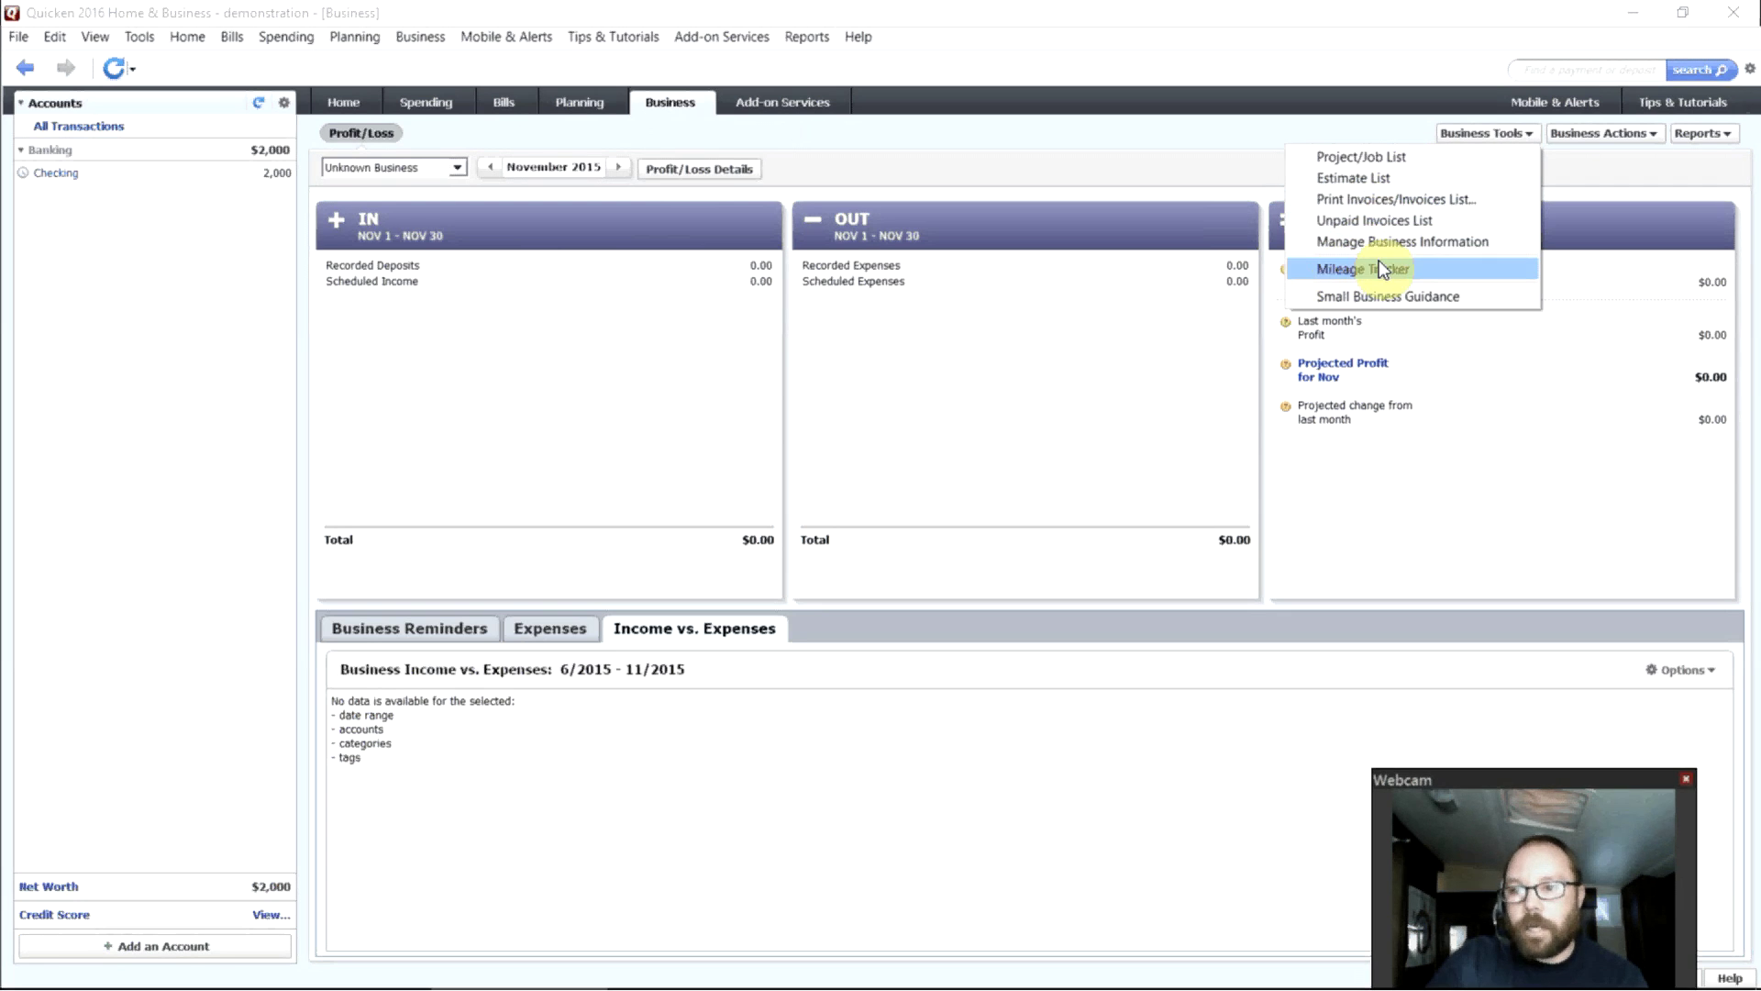
click(1119, 168)
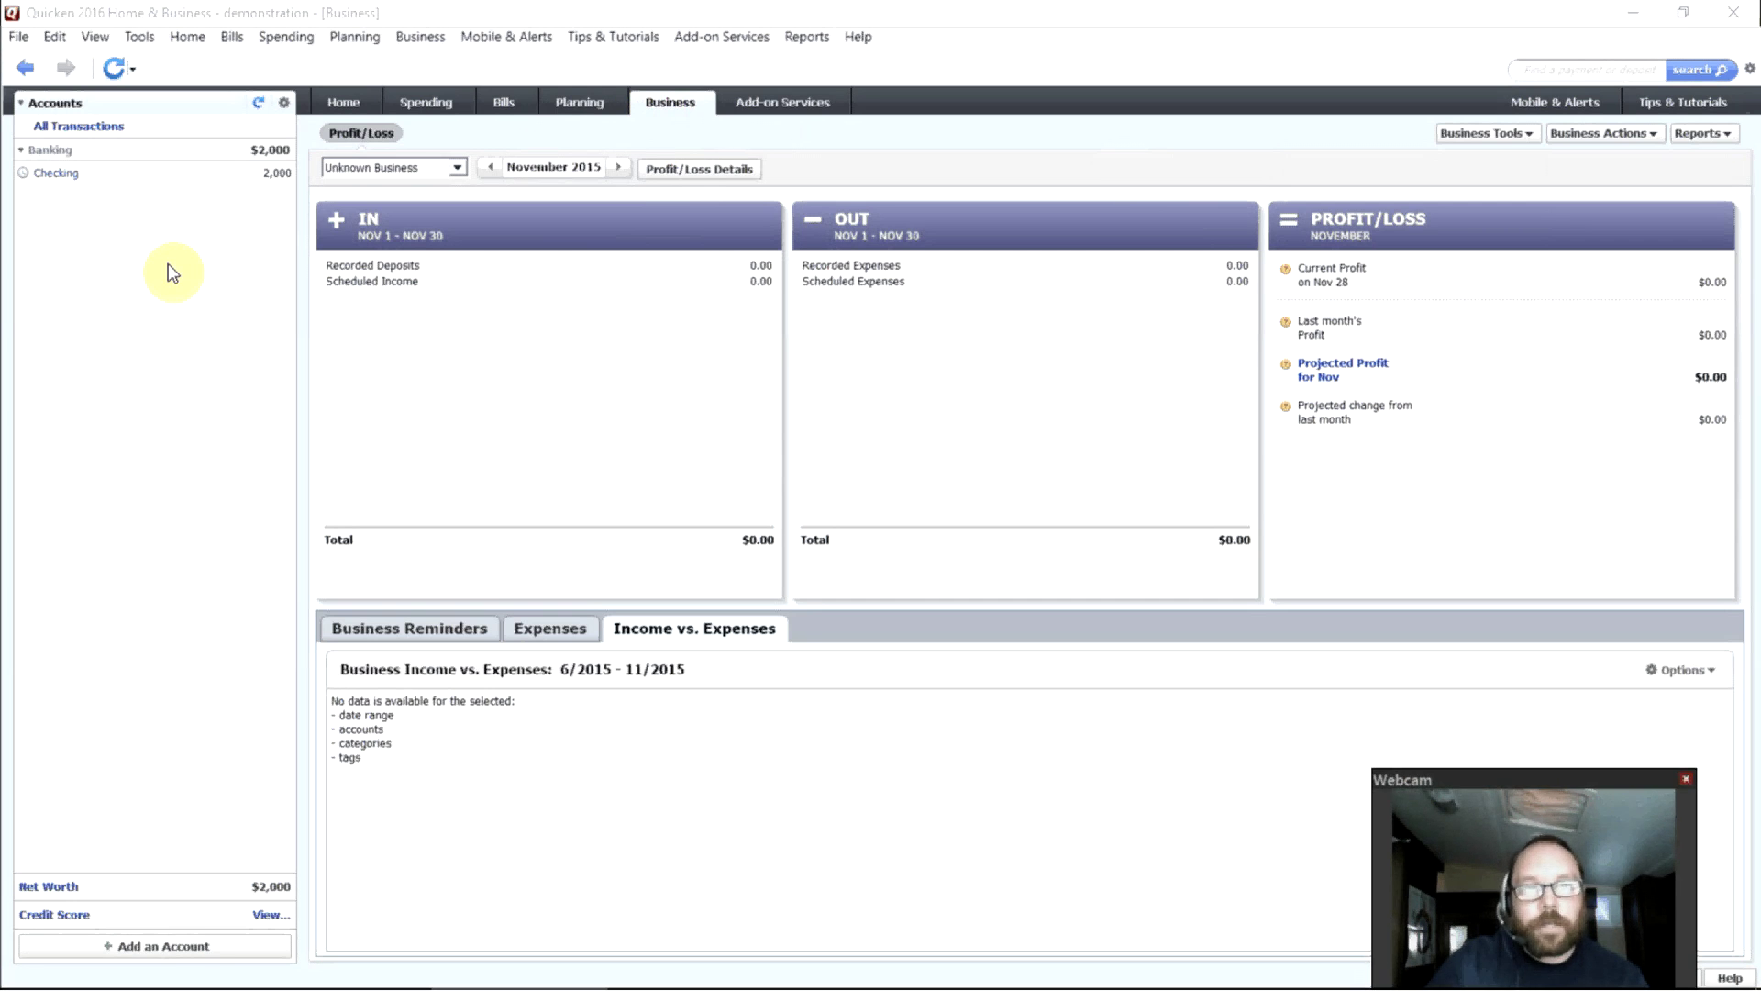
Add a manually entered brokerage account named 'My Stocks' using advanced setup.
click(147, 948)
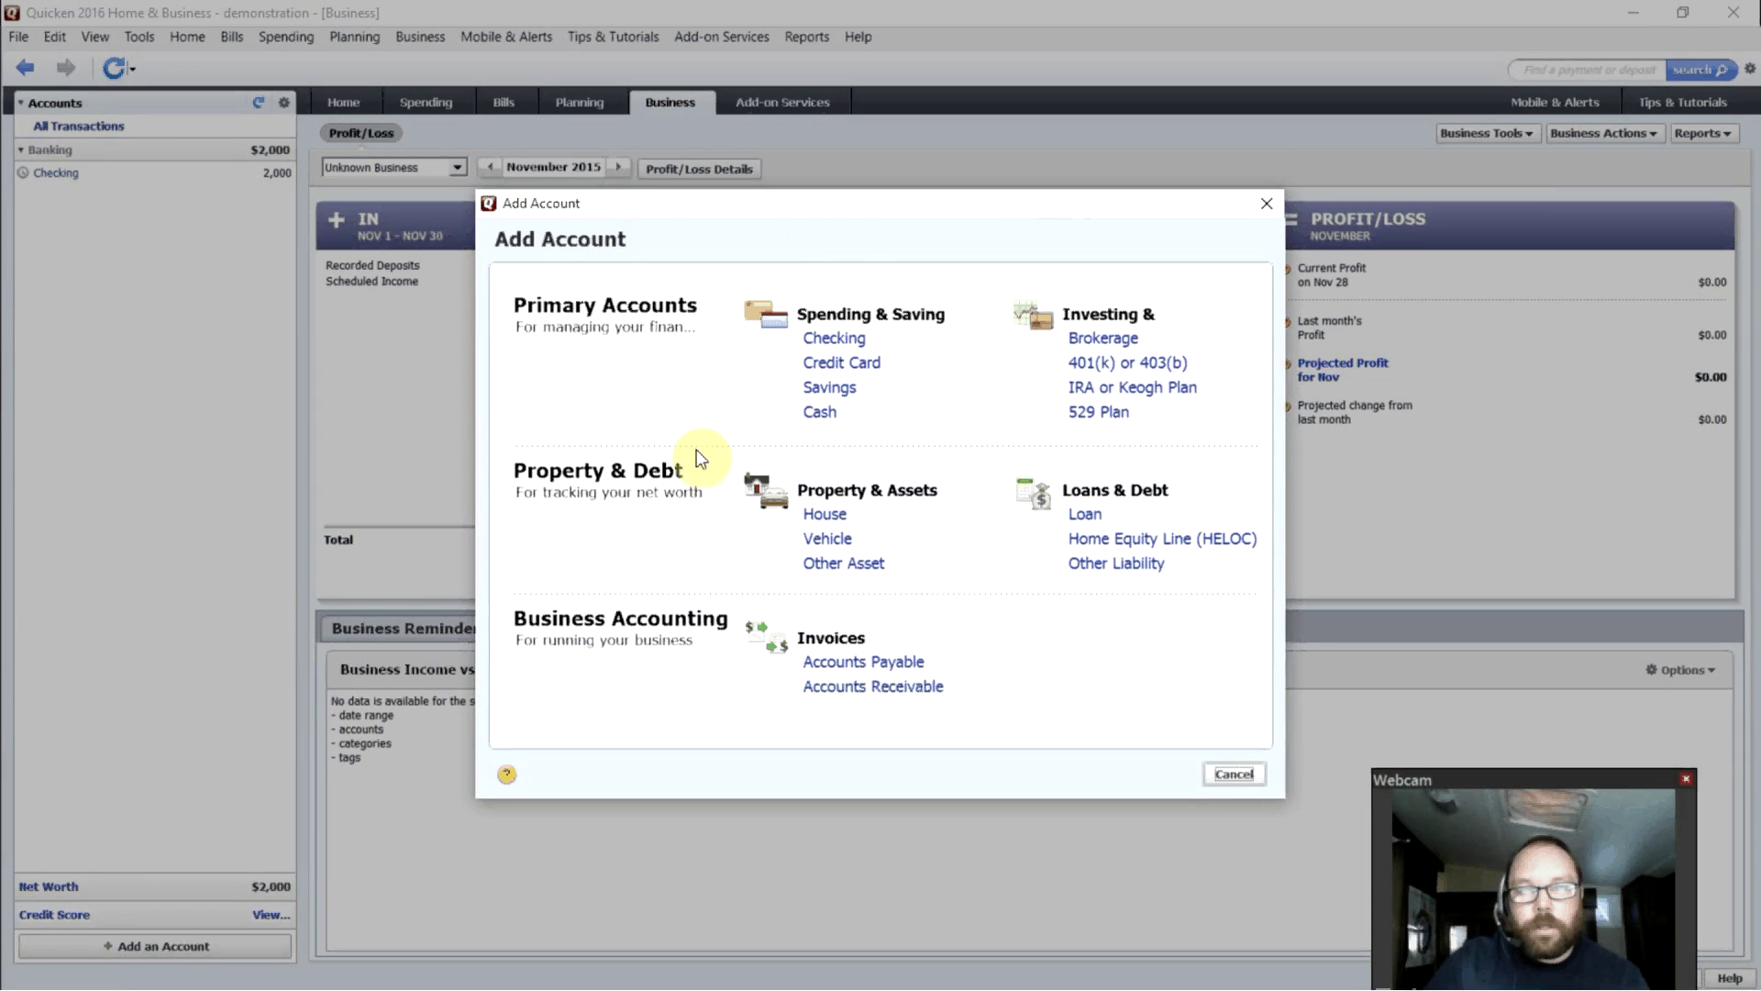
click(1098, 341)
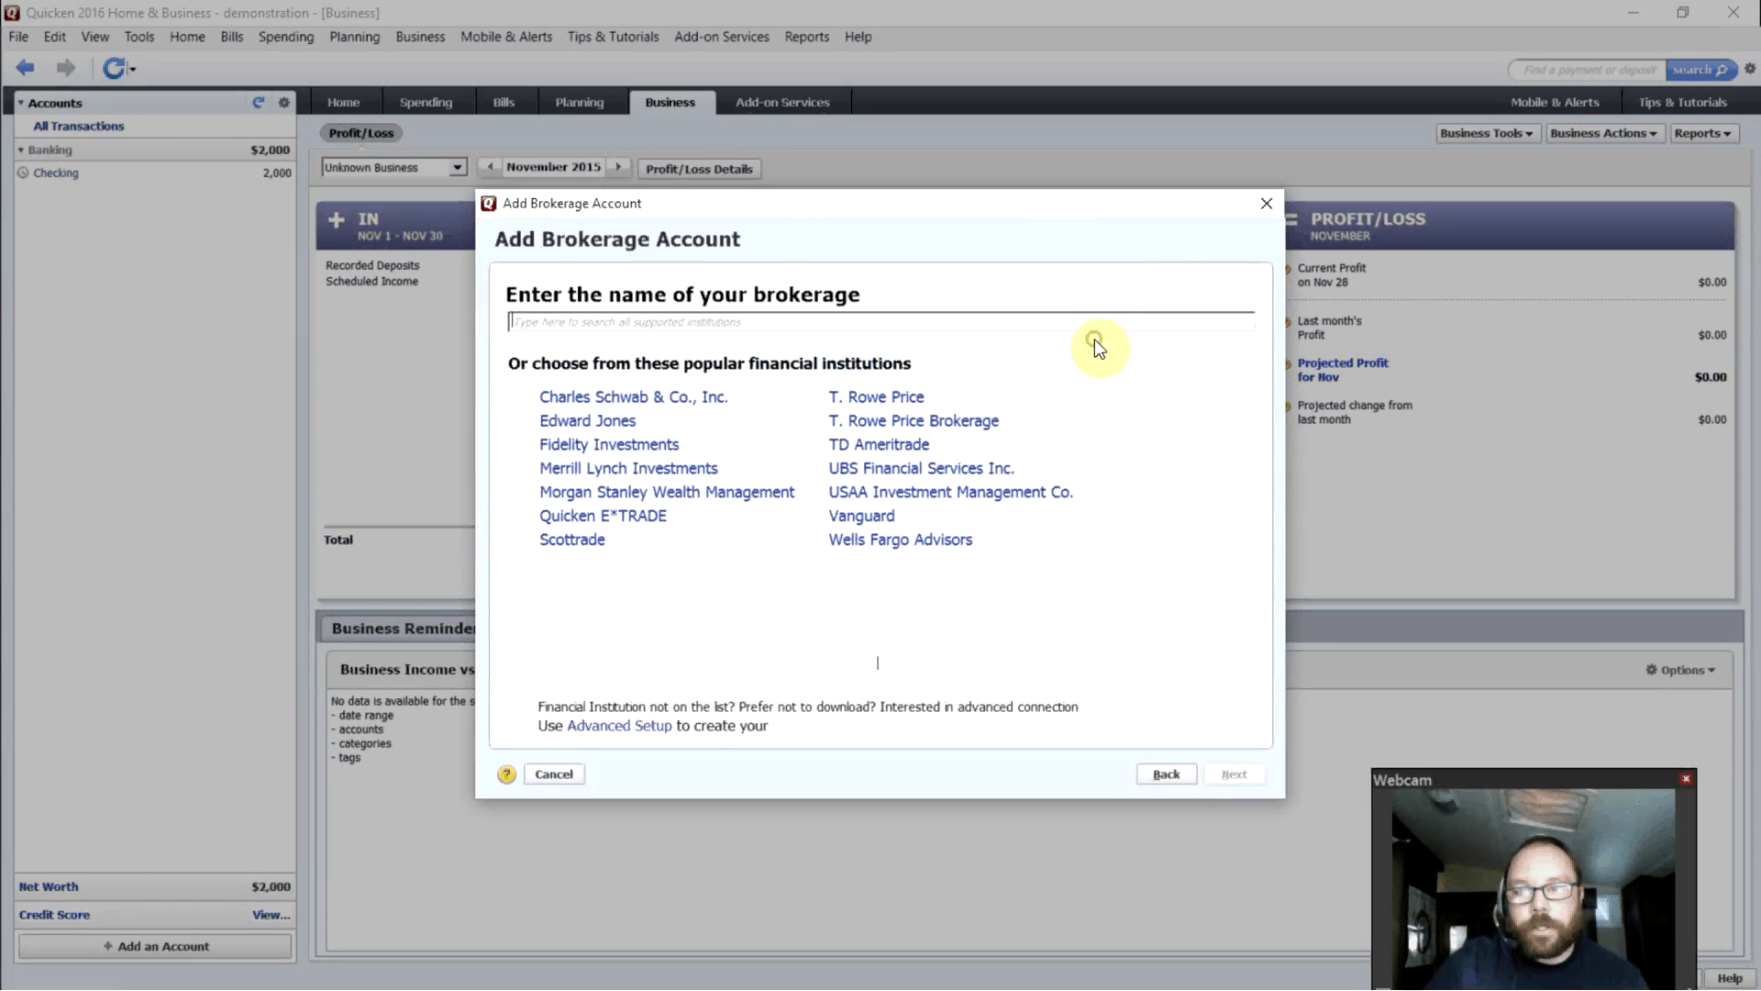
click(620, 726)
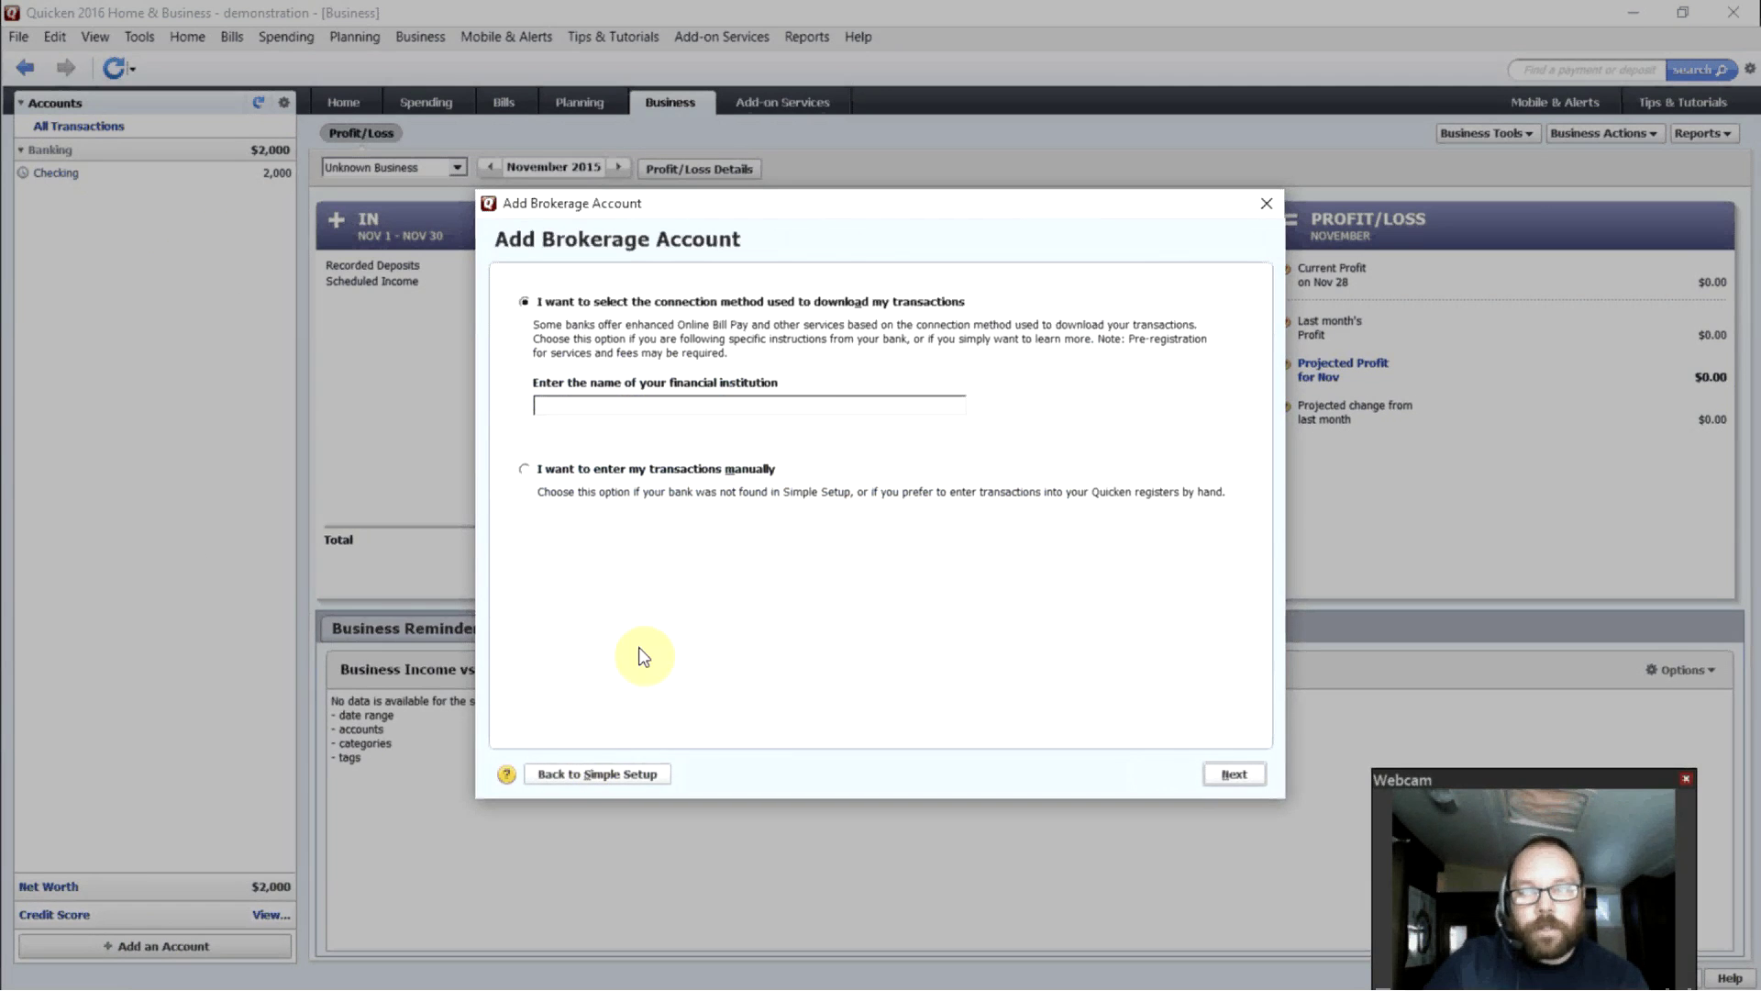
click(521, 467)
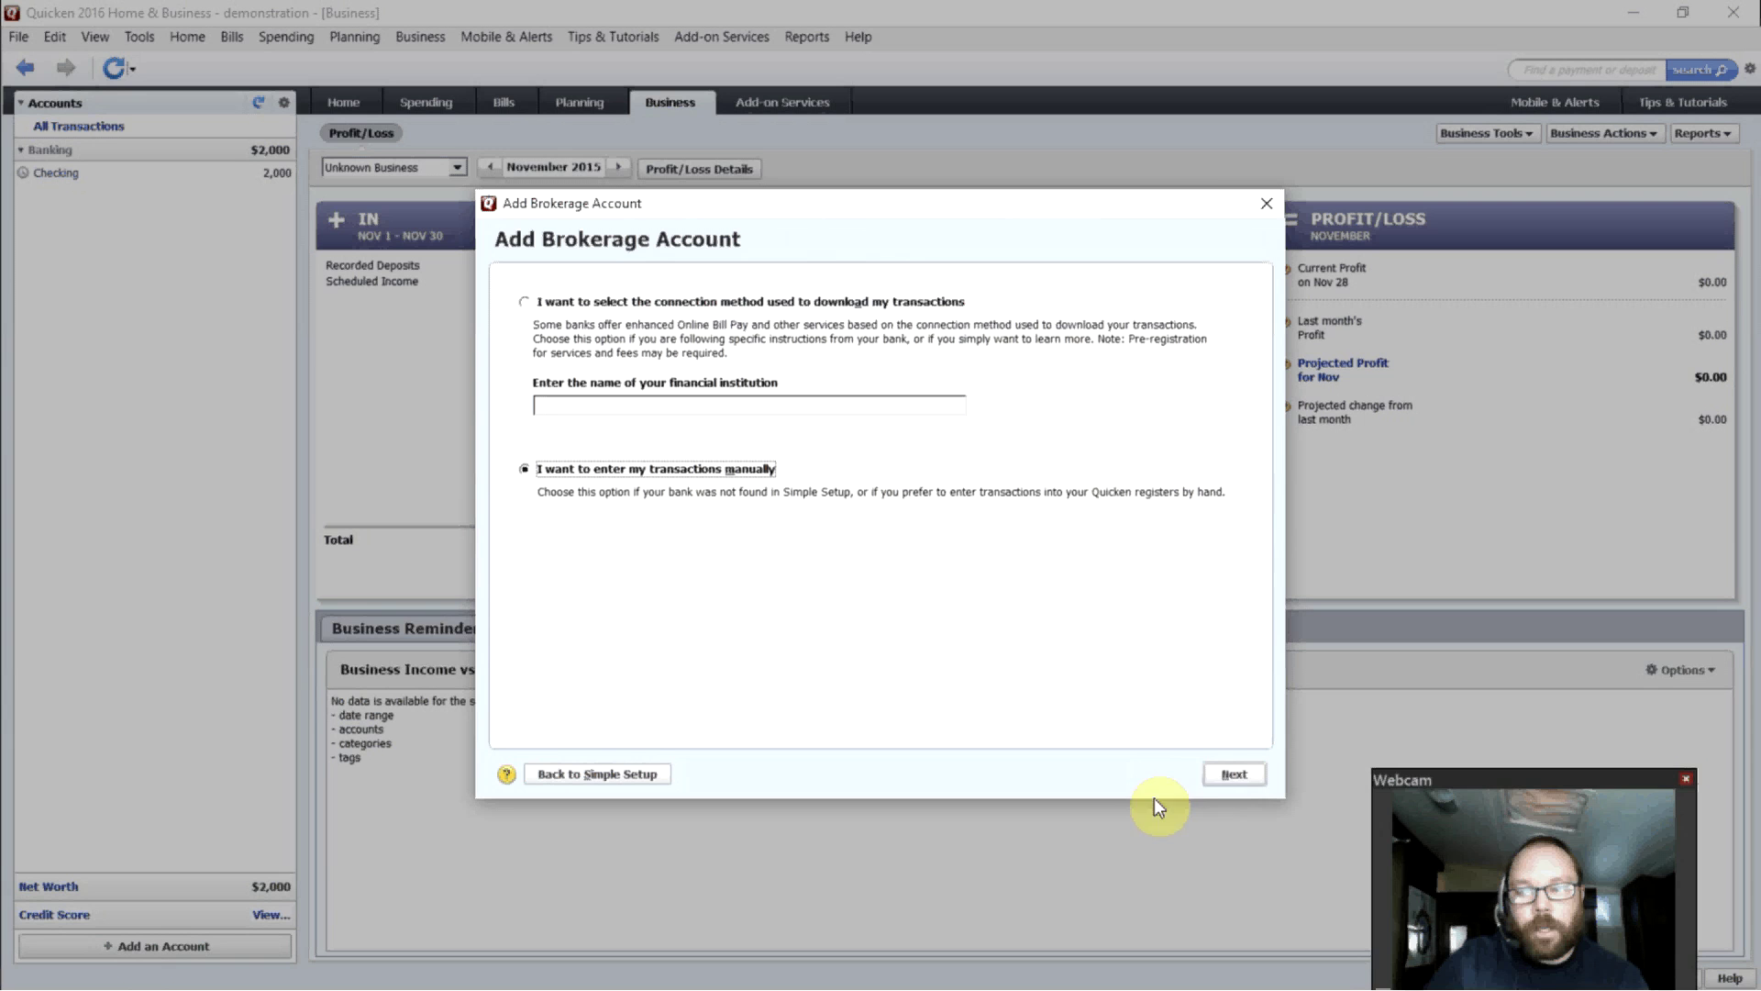
click(1233, 774)
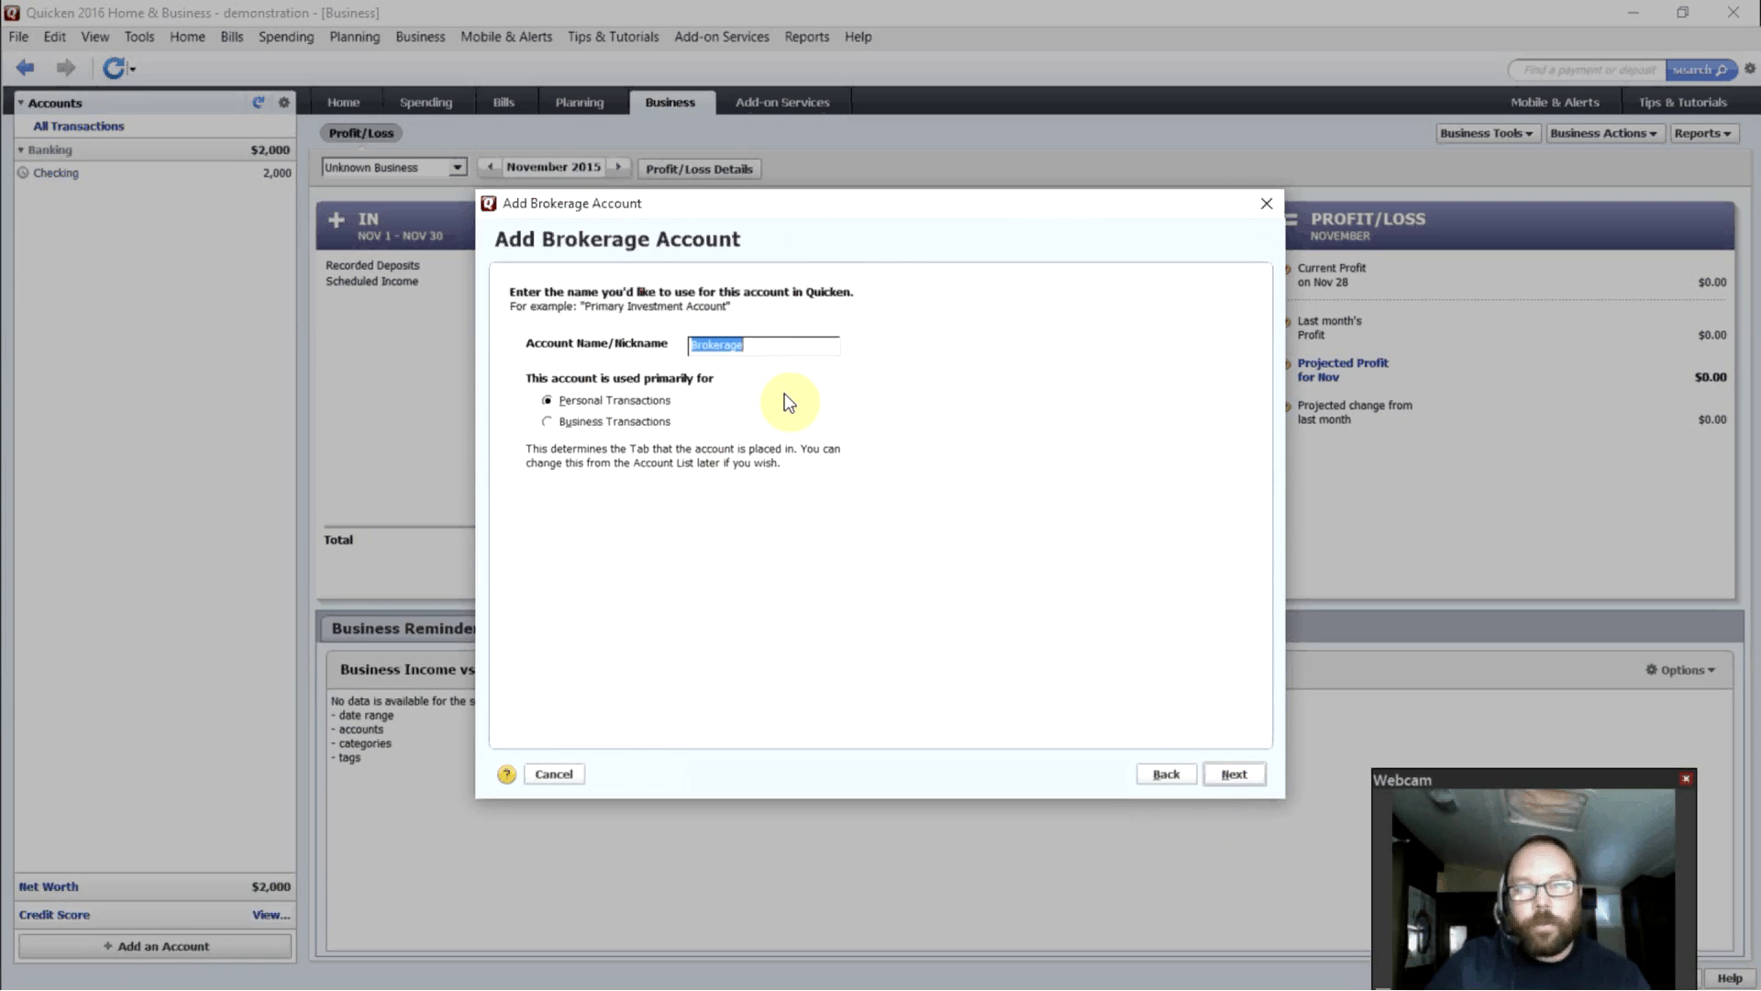
text(My Stocks)
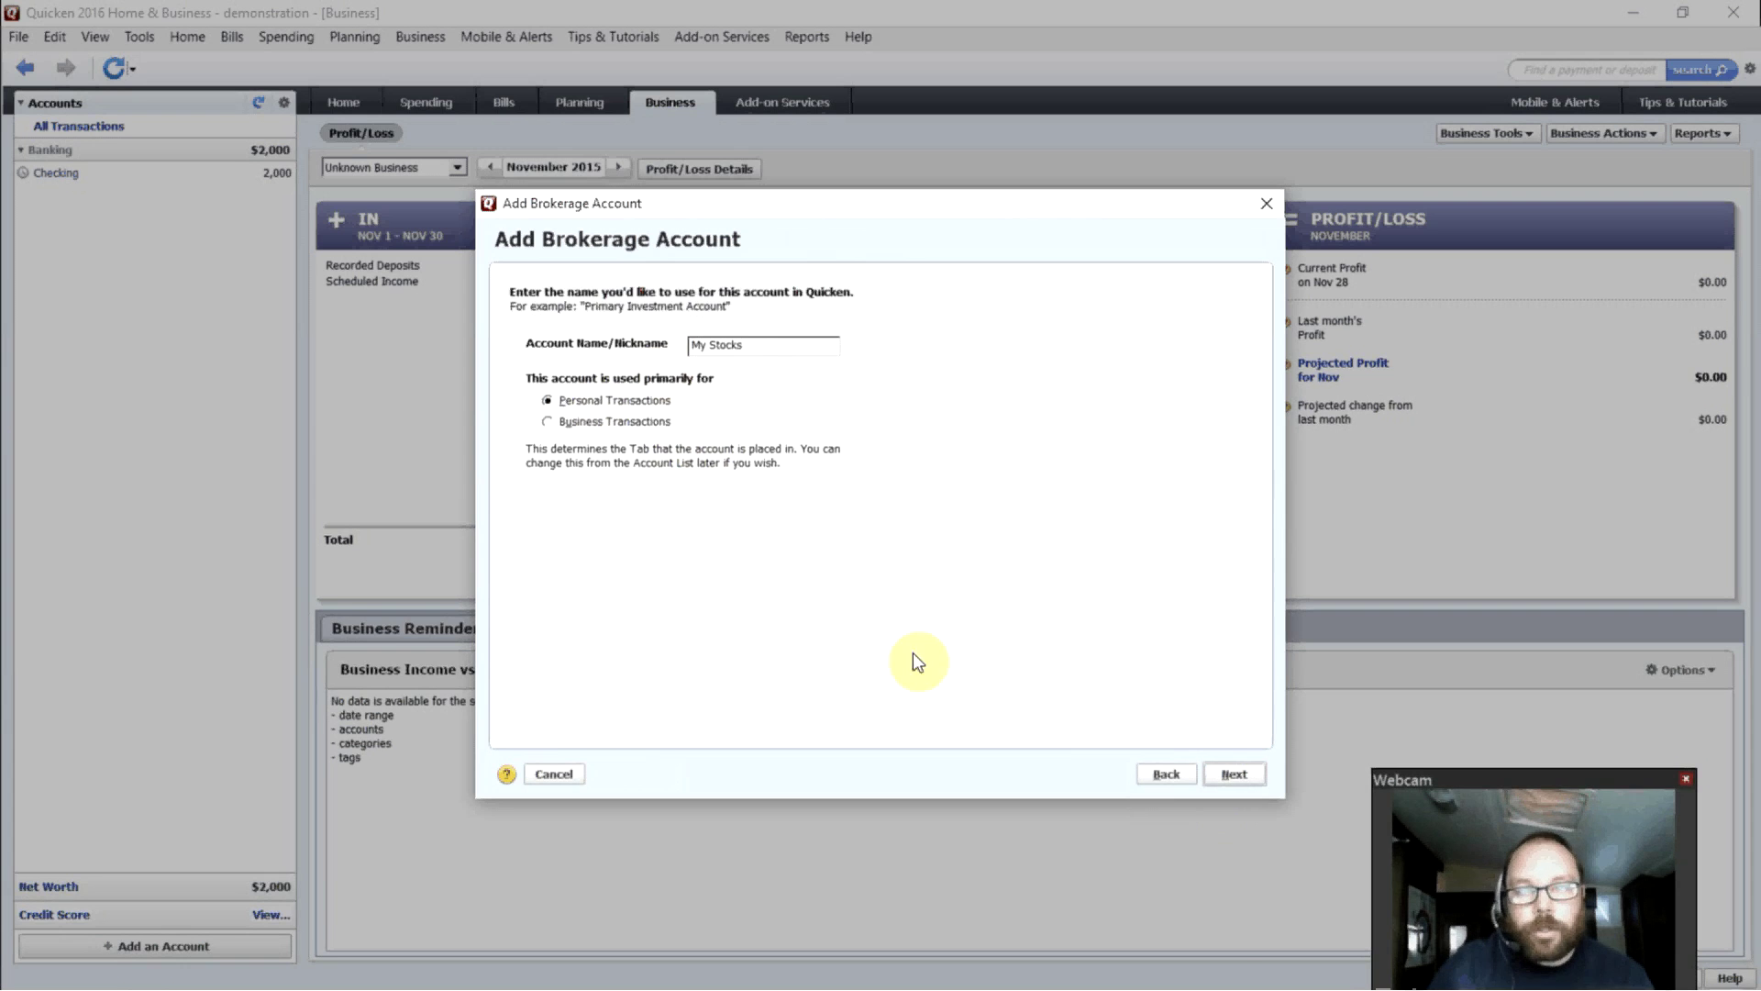
click(1235, 773)
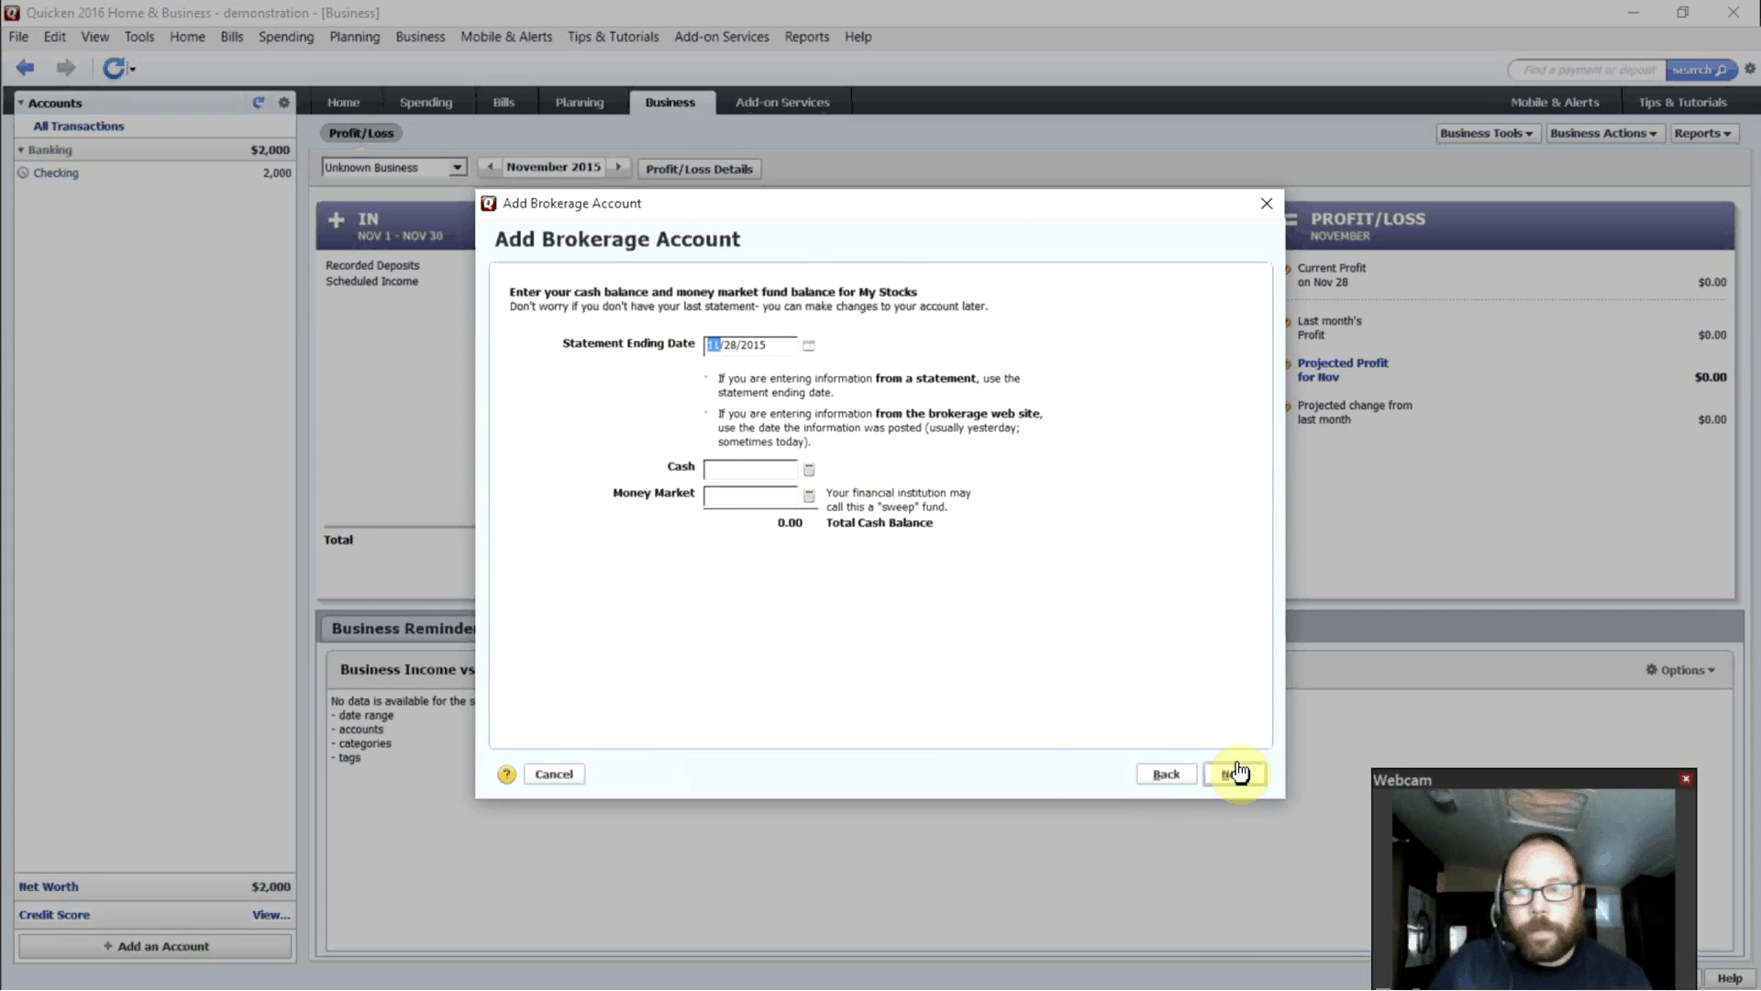
Set the statement ending date to 11/1/2015 and the cash balance to 3,000.00.
click(734, 345)
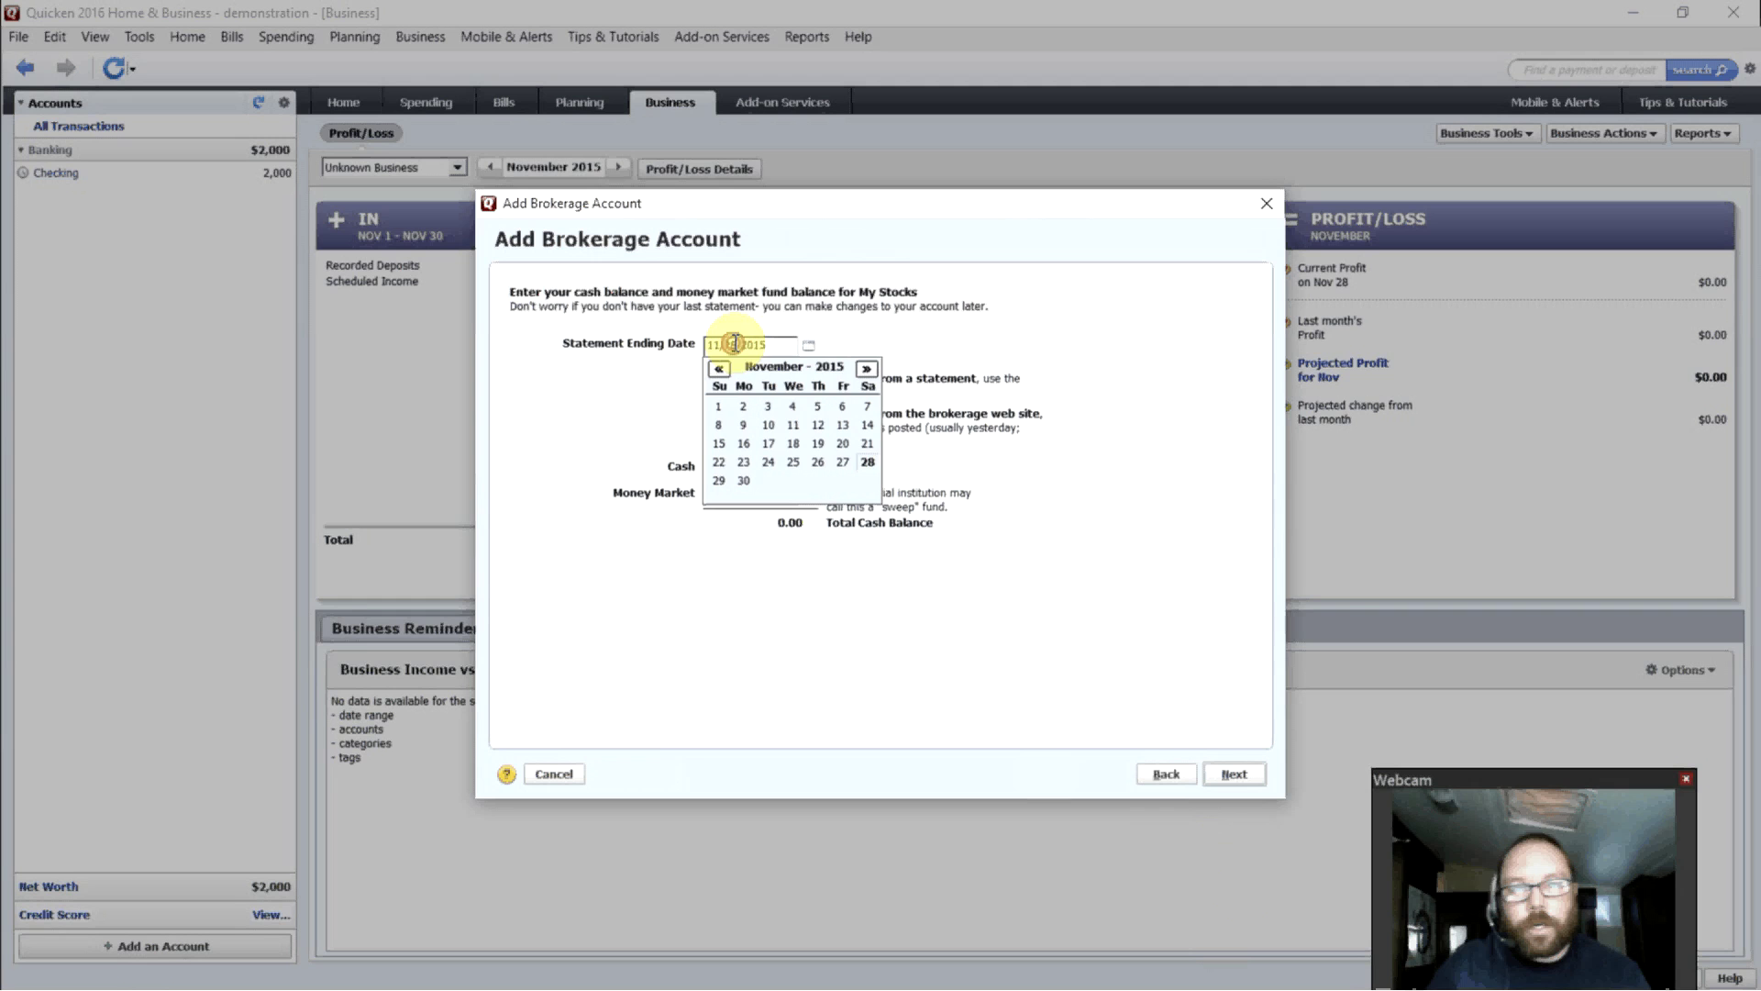
click(721, 406)
click(743, 463)
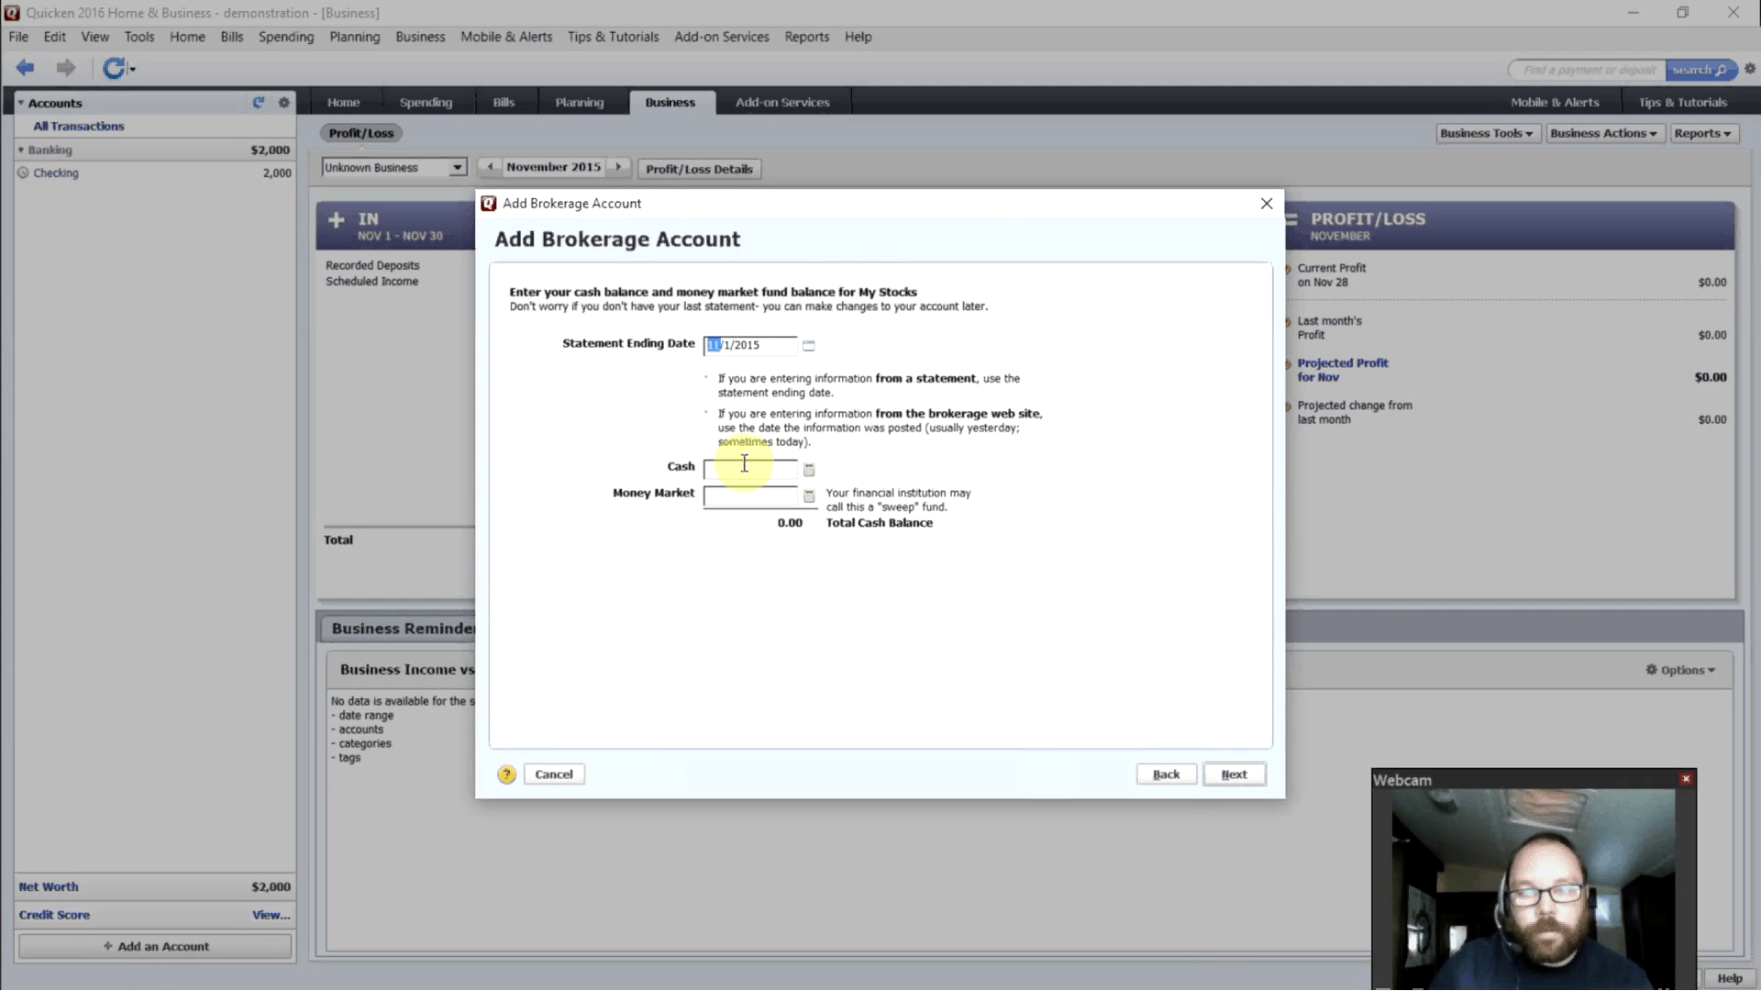
text(3000)
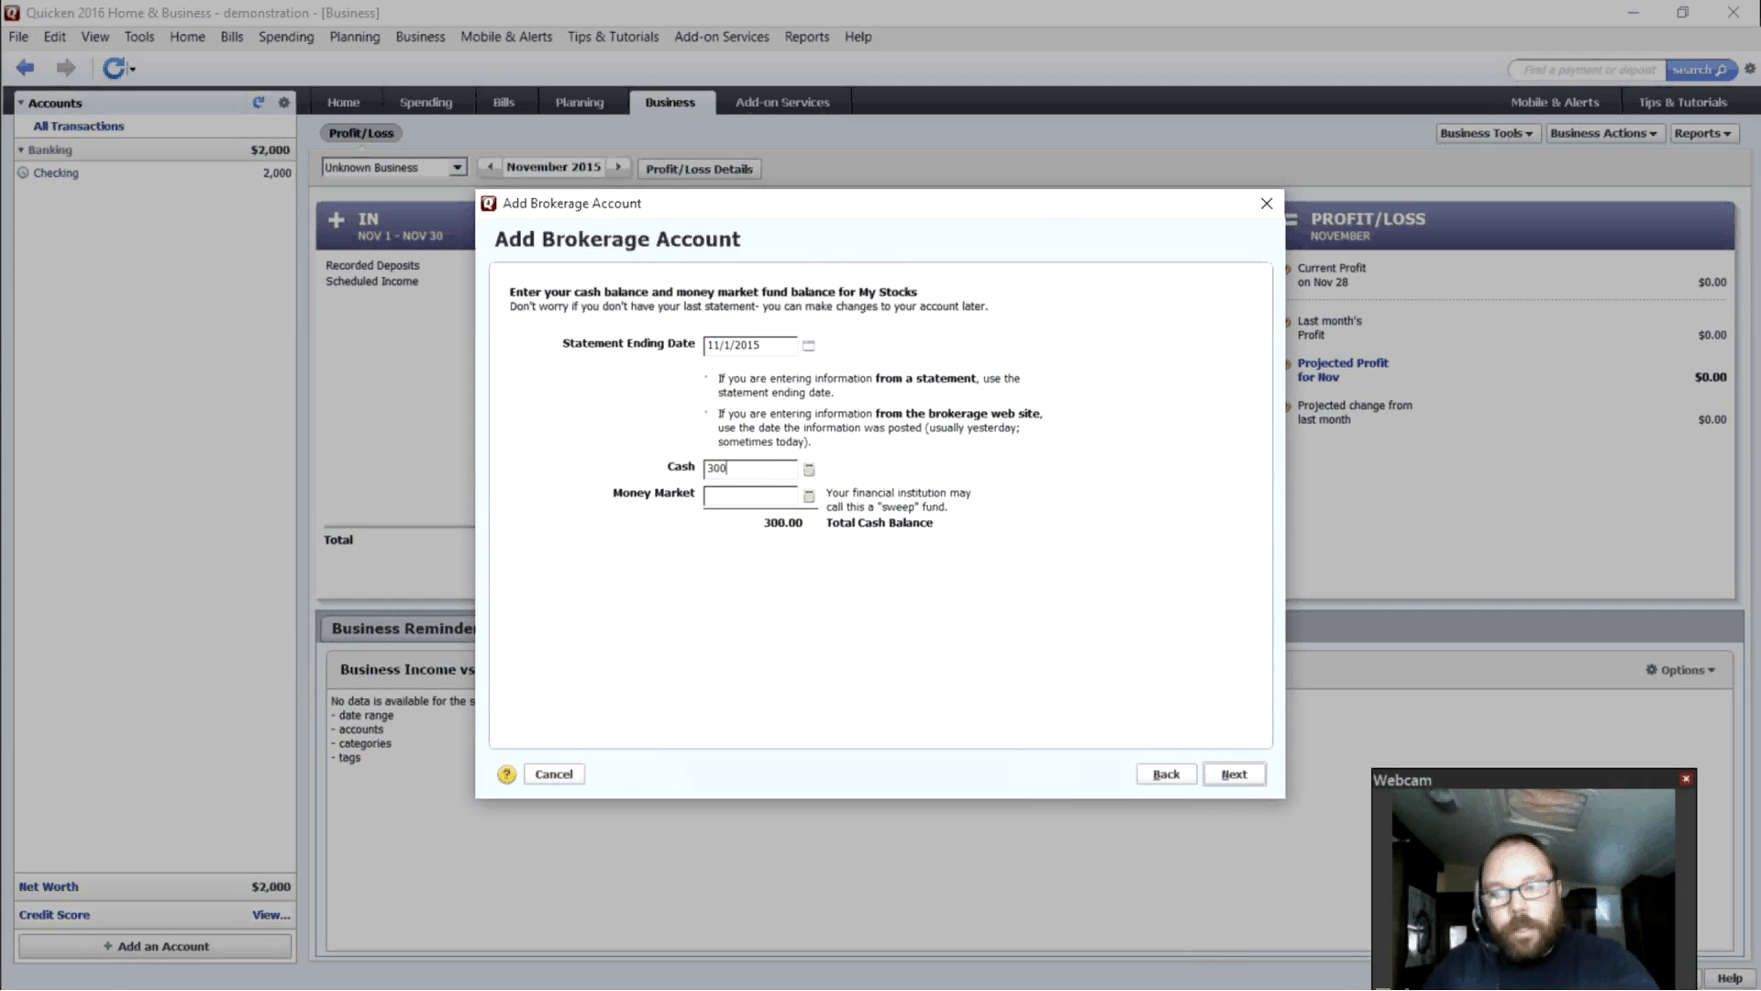
click(747, 493)
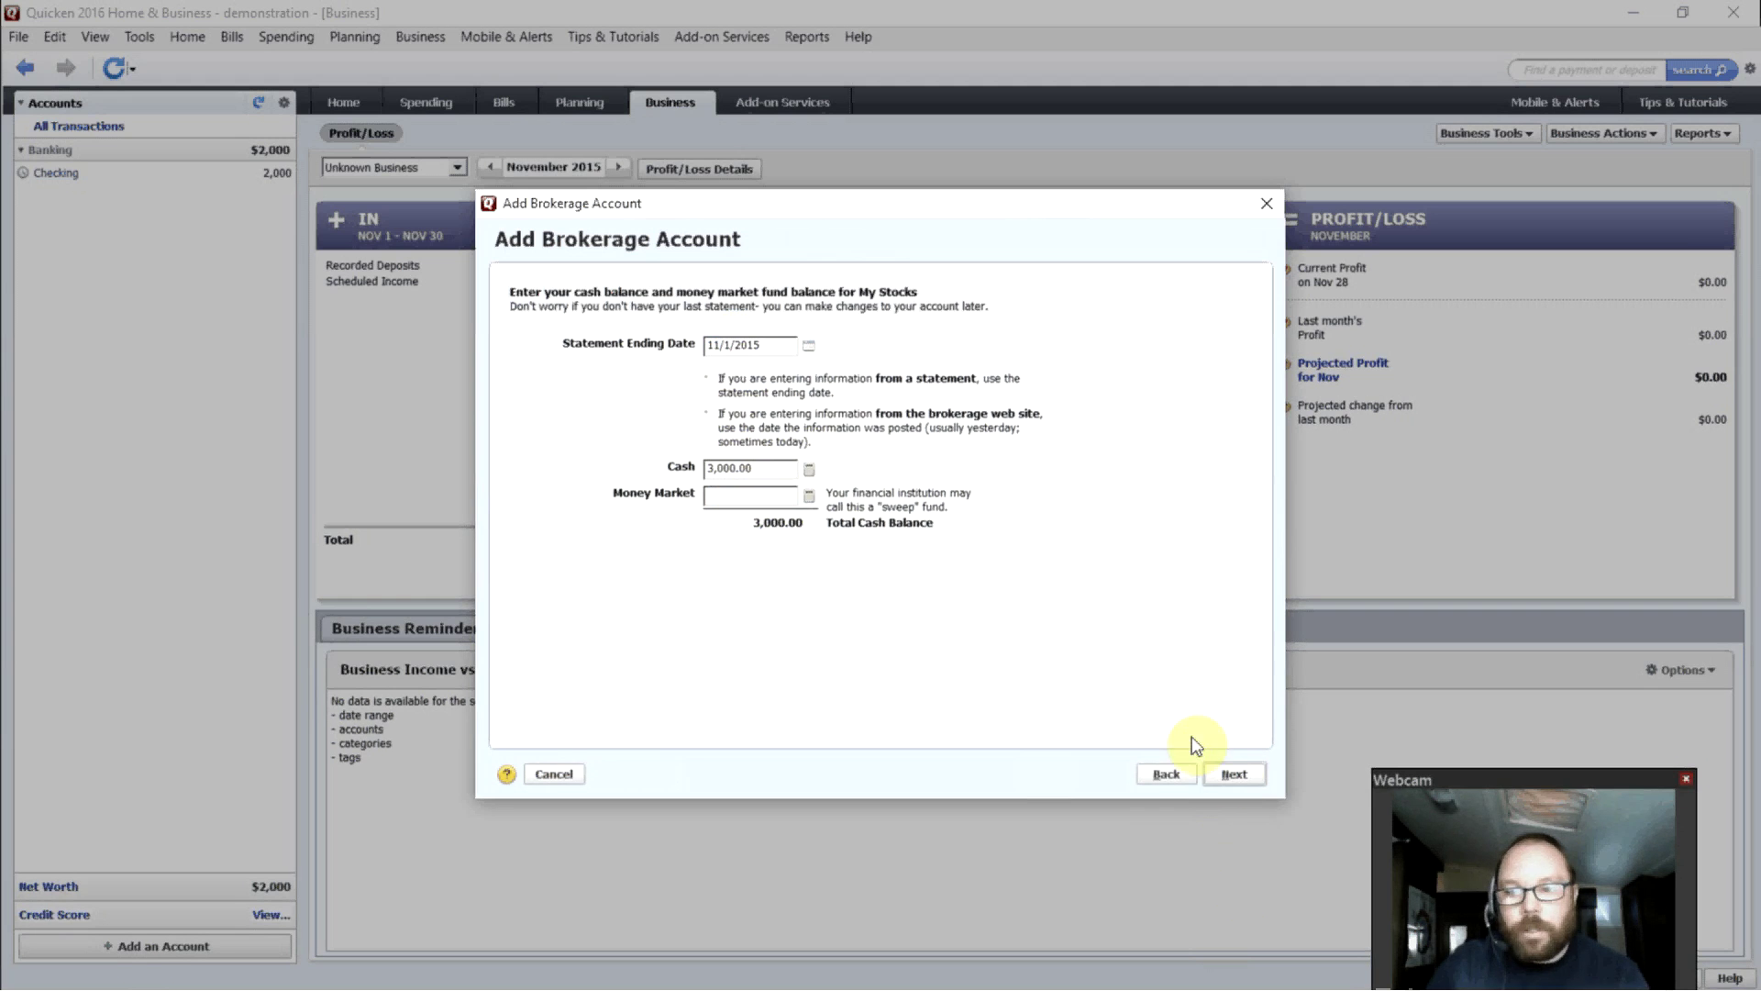
click(1233, 776)
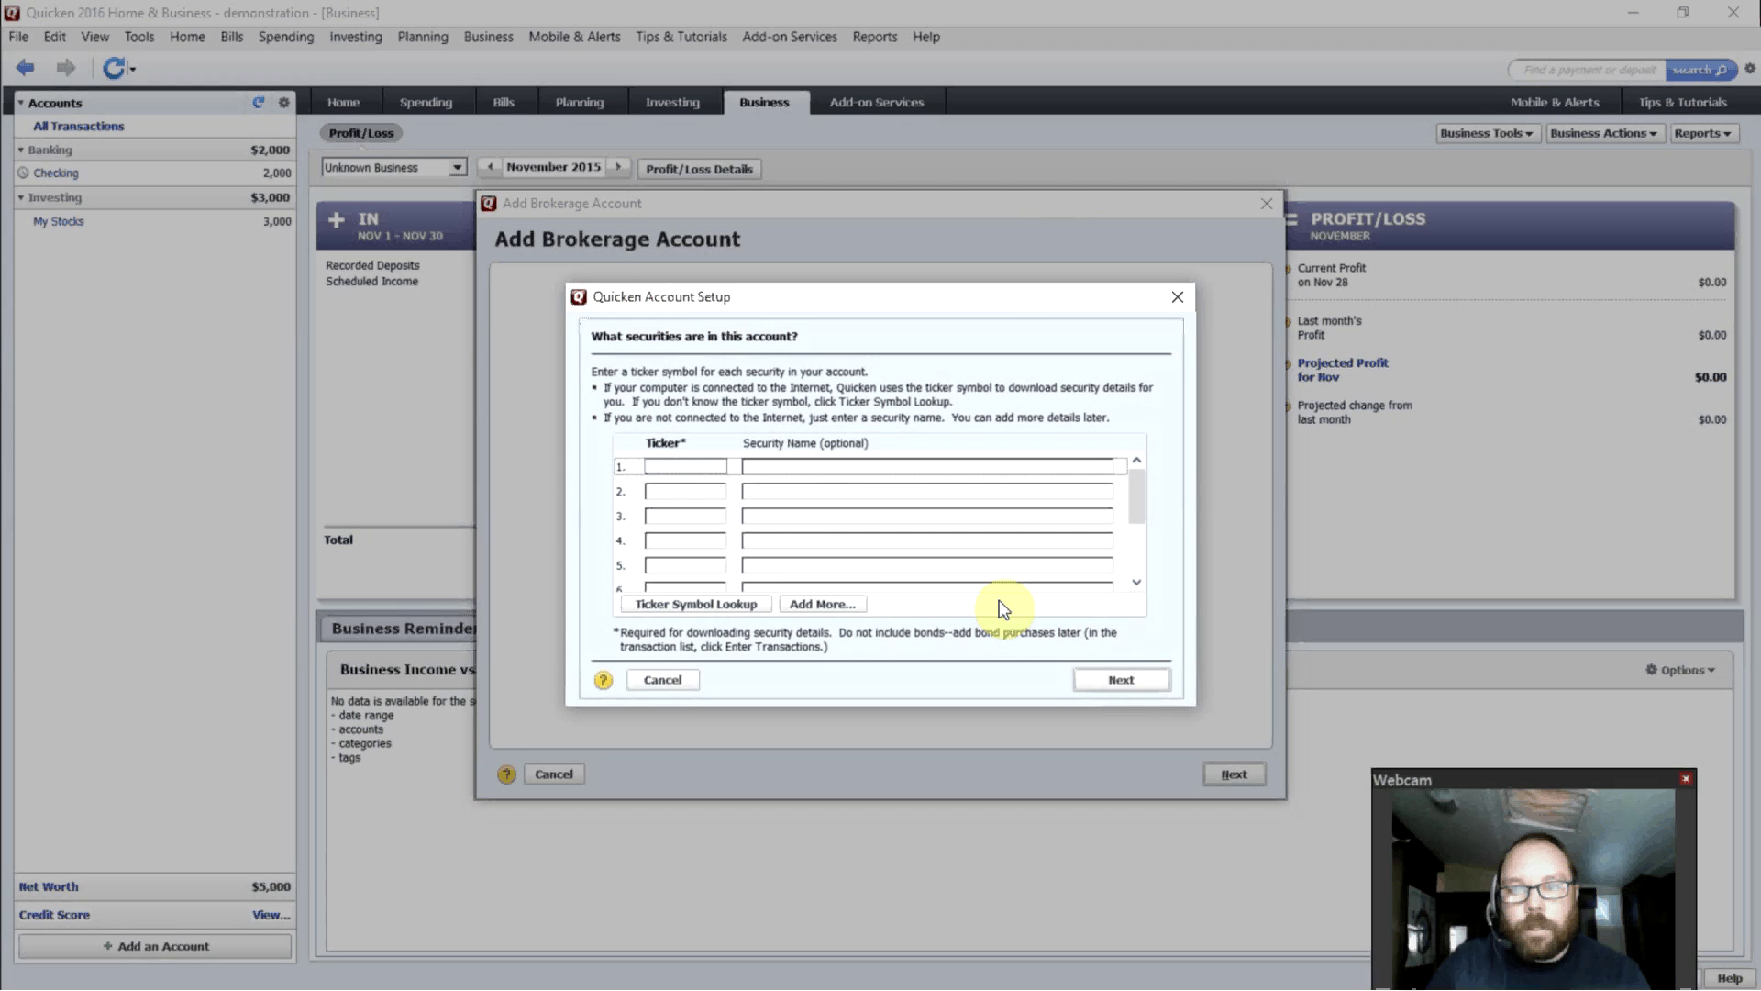
Add ticker AAPL named Apple with 10 shares as a stock, and finish the account setup.
click(676, 466)
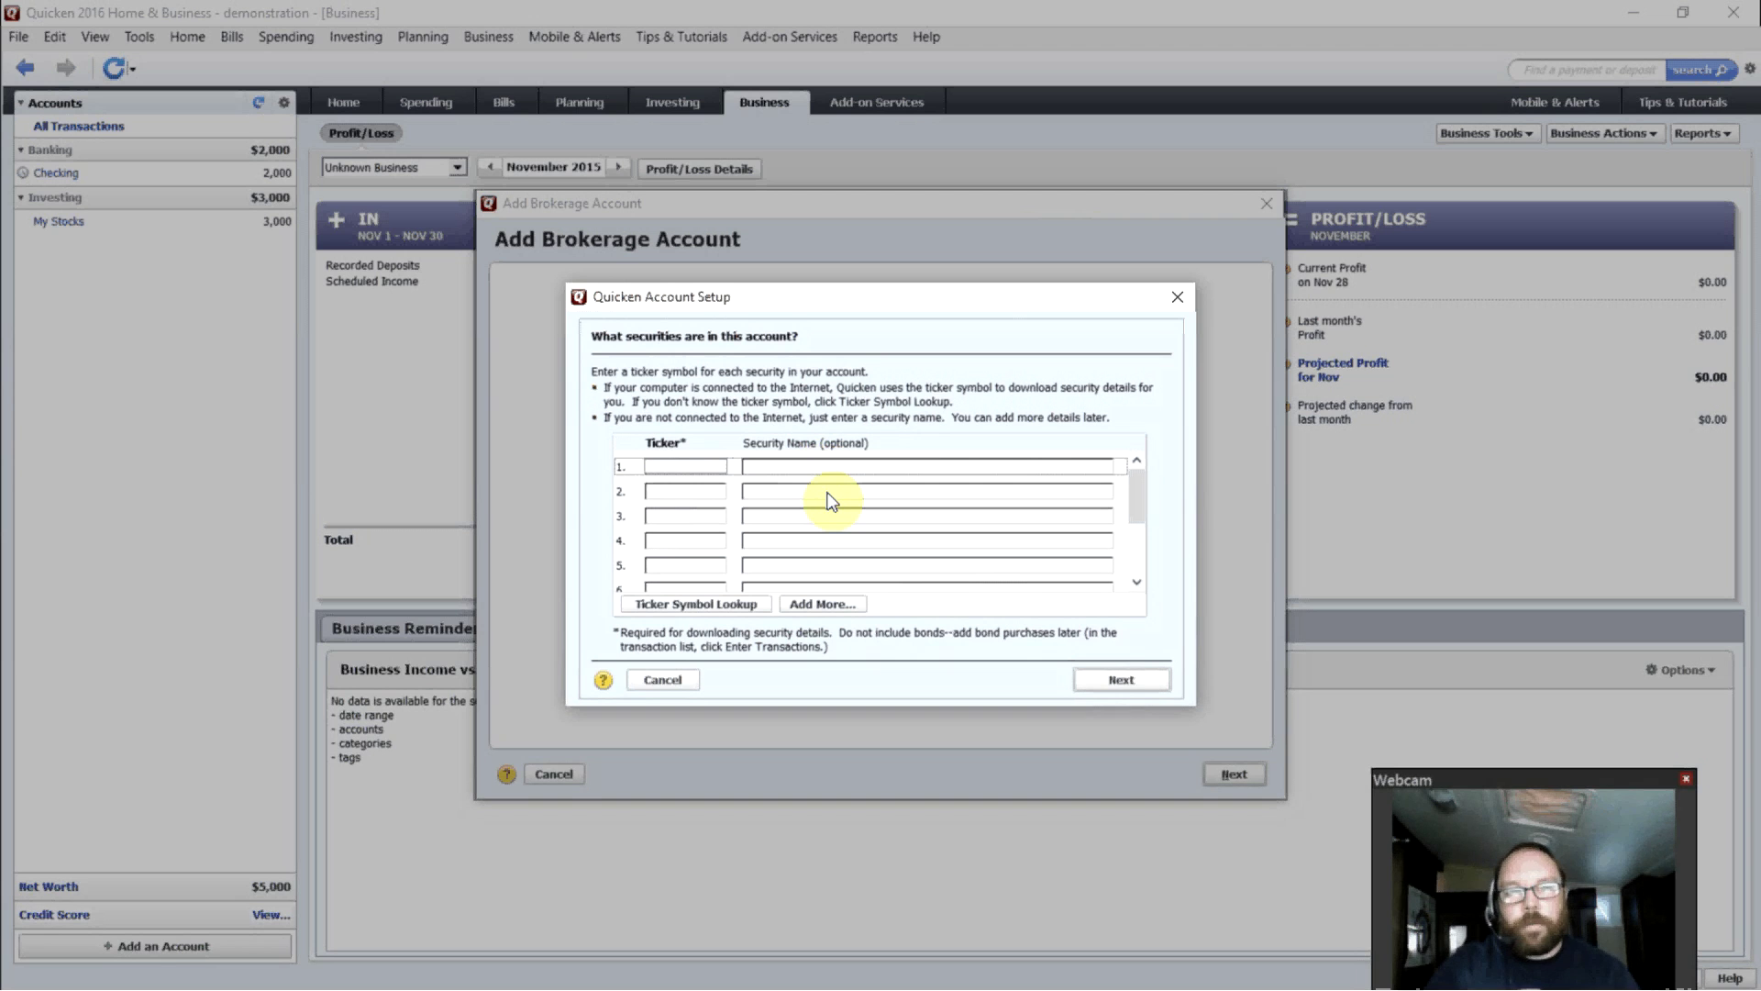
text(aapl)
key(Tab)
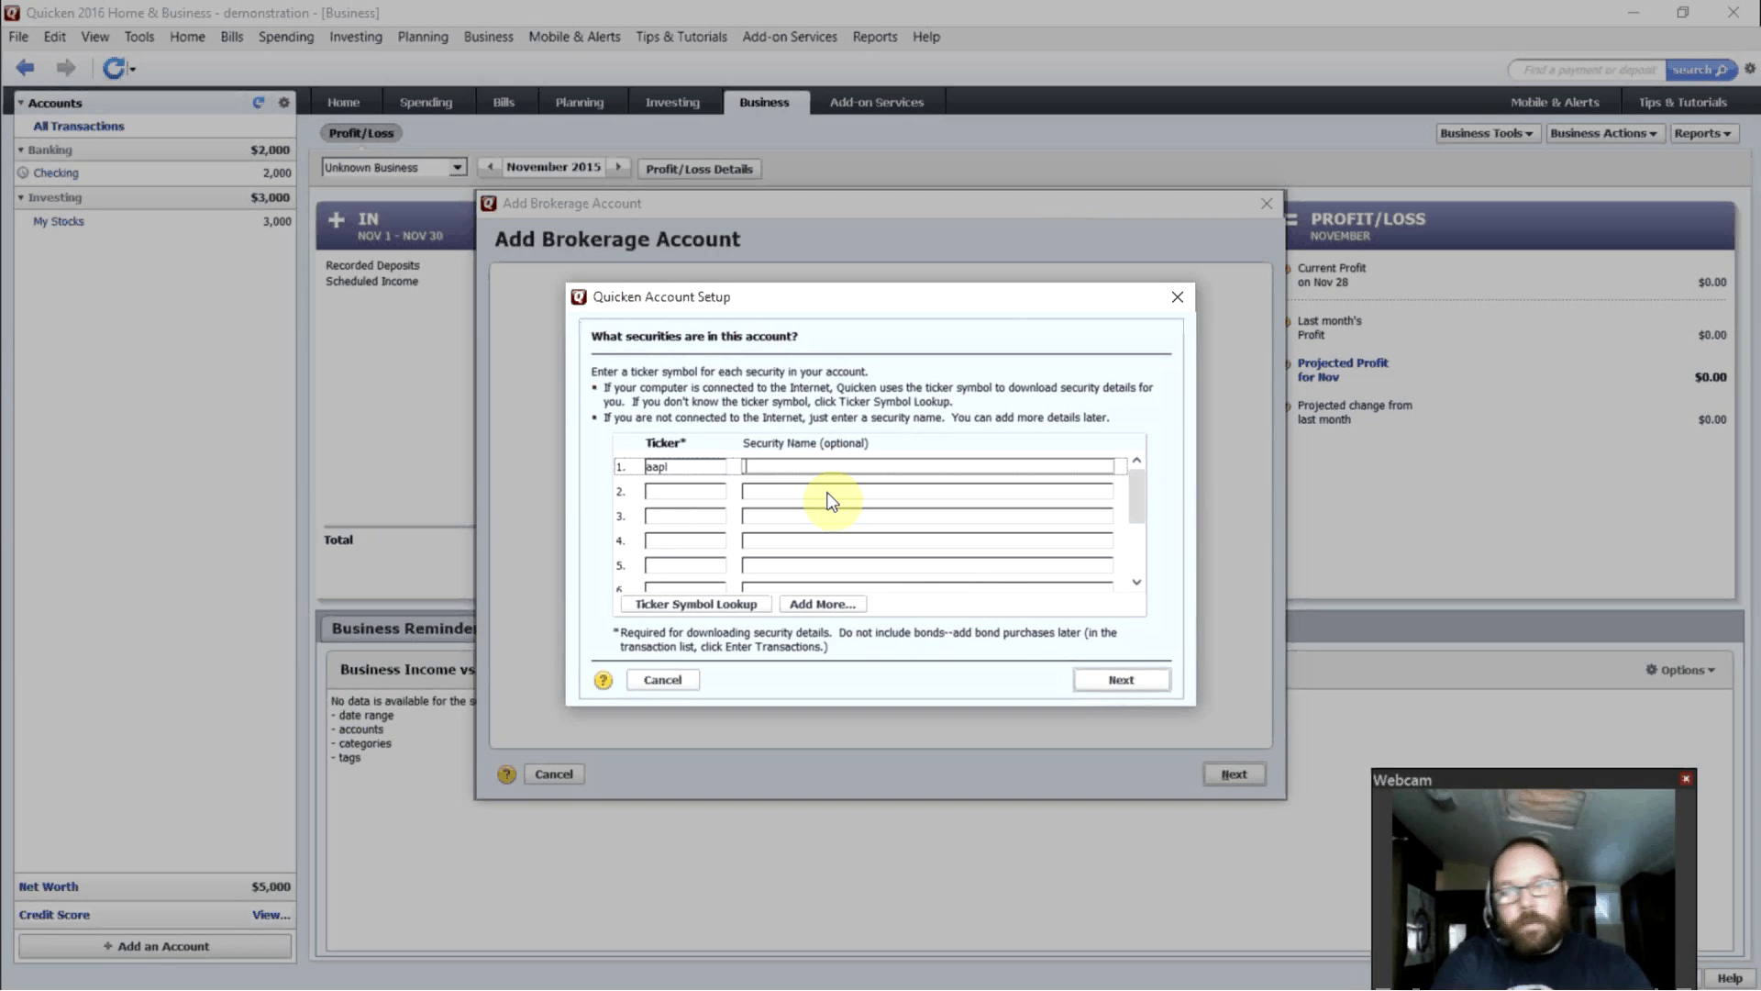
text(Apple)
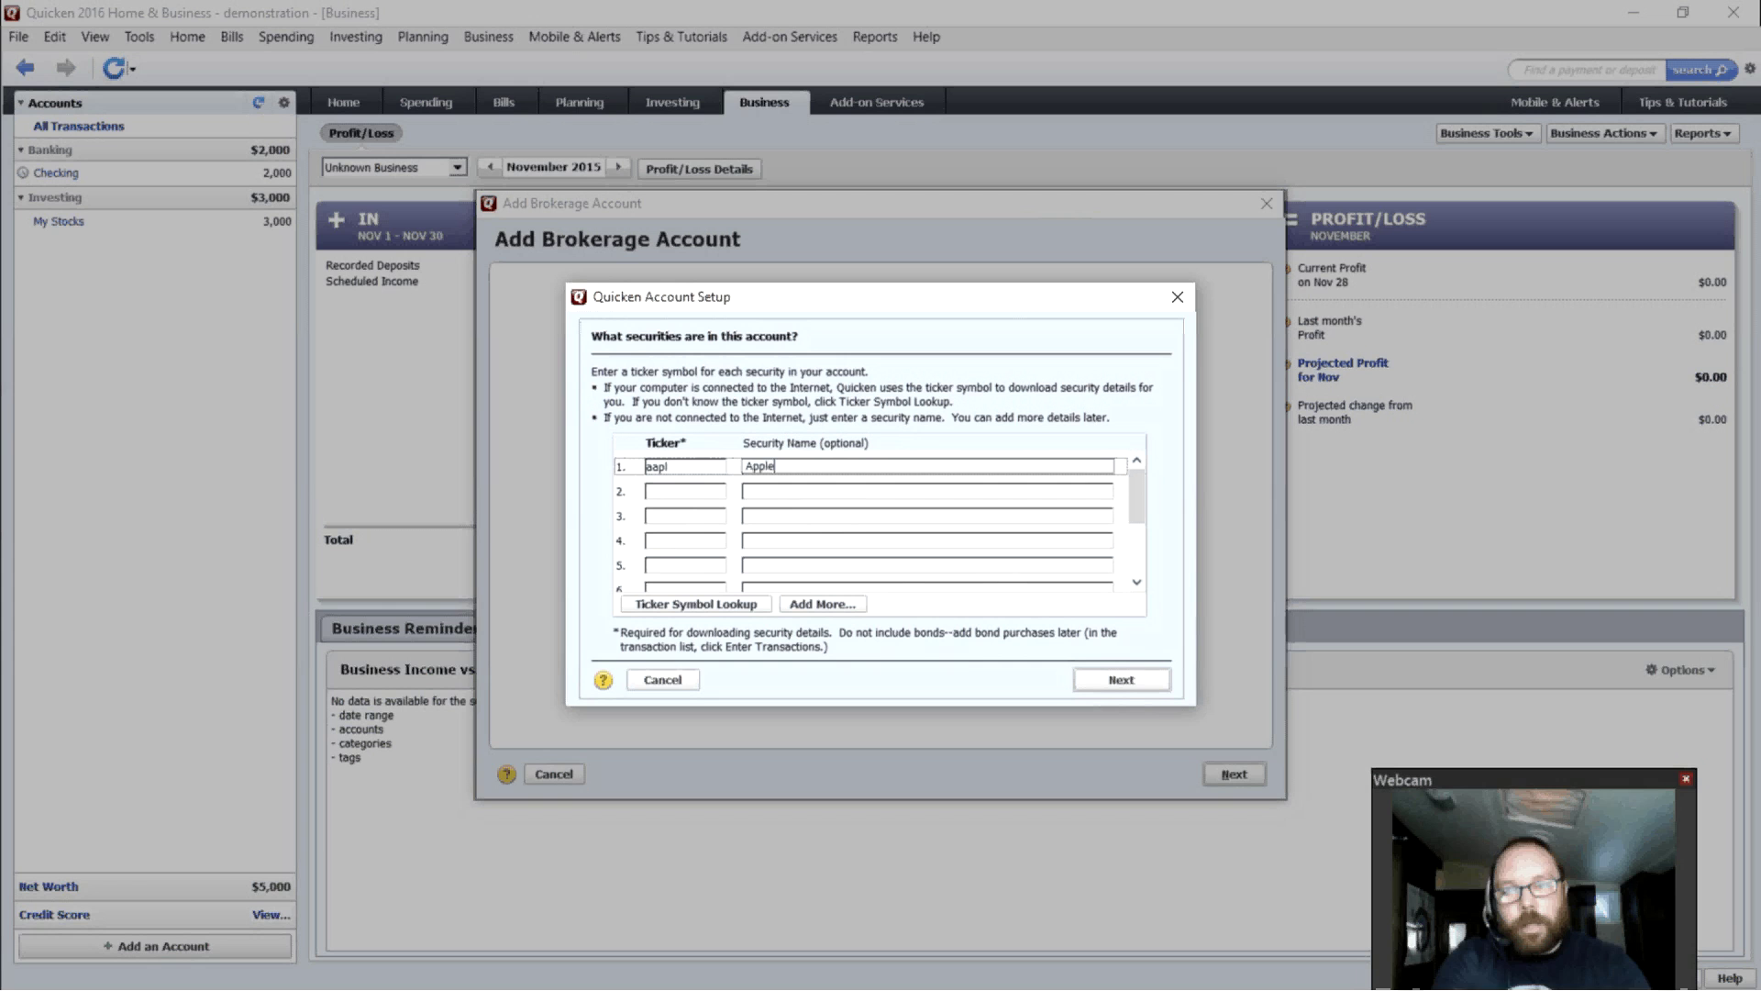
click(1124, 682)
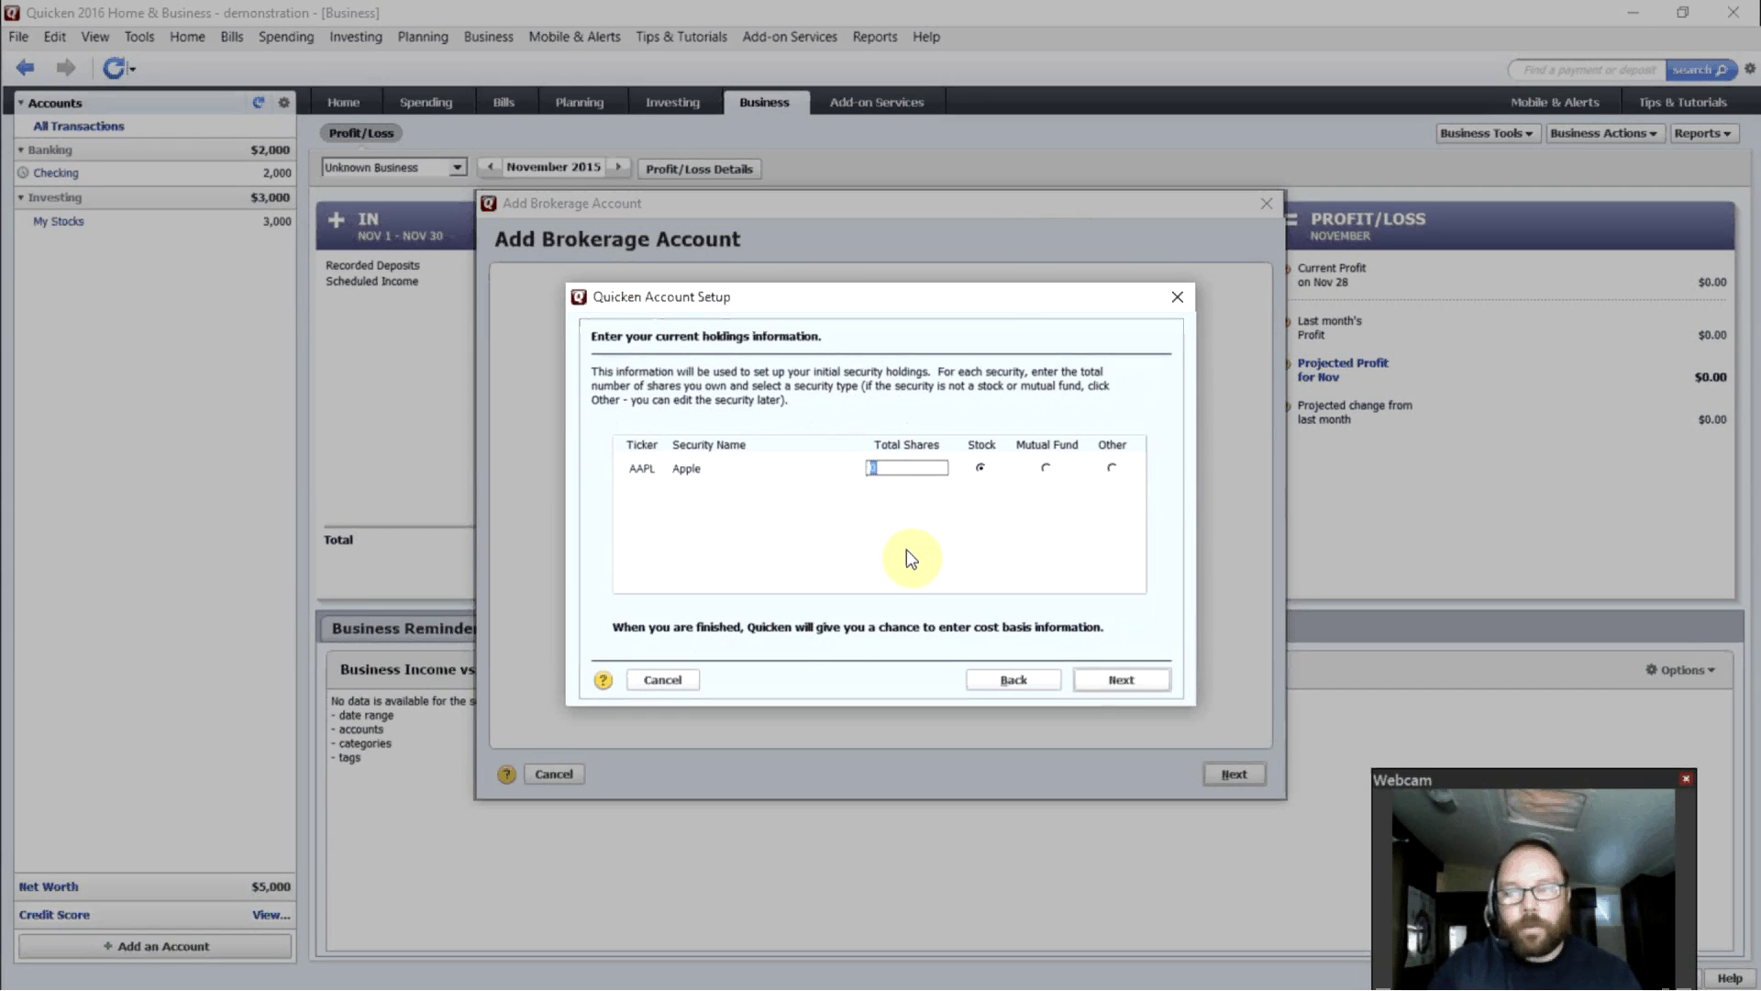
text(10)
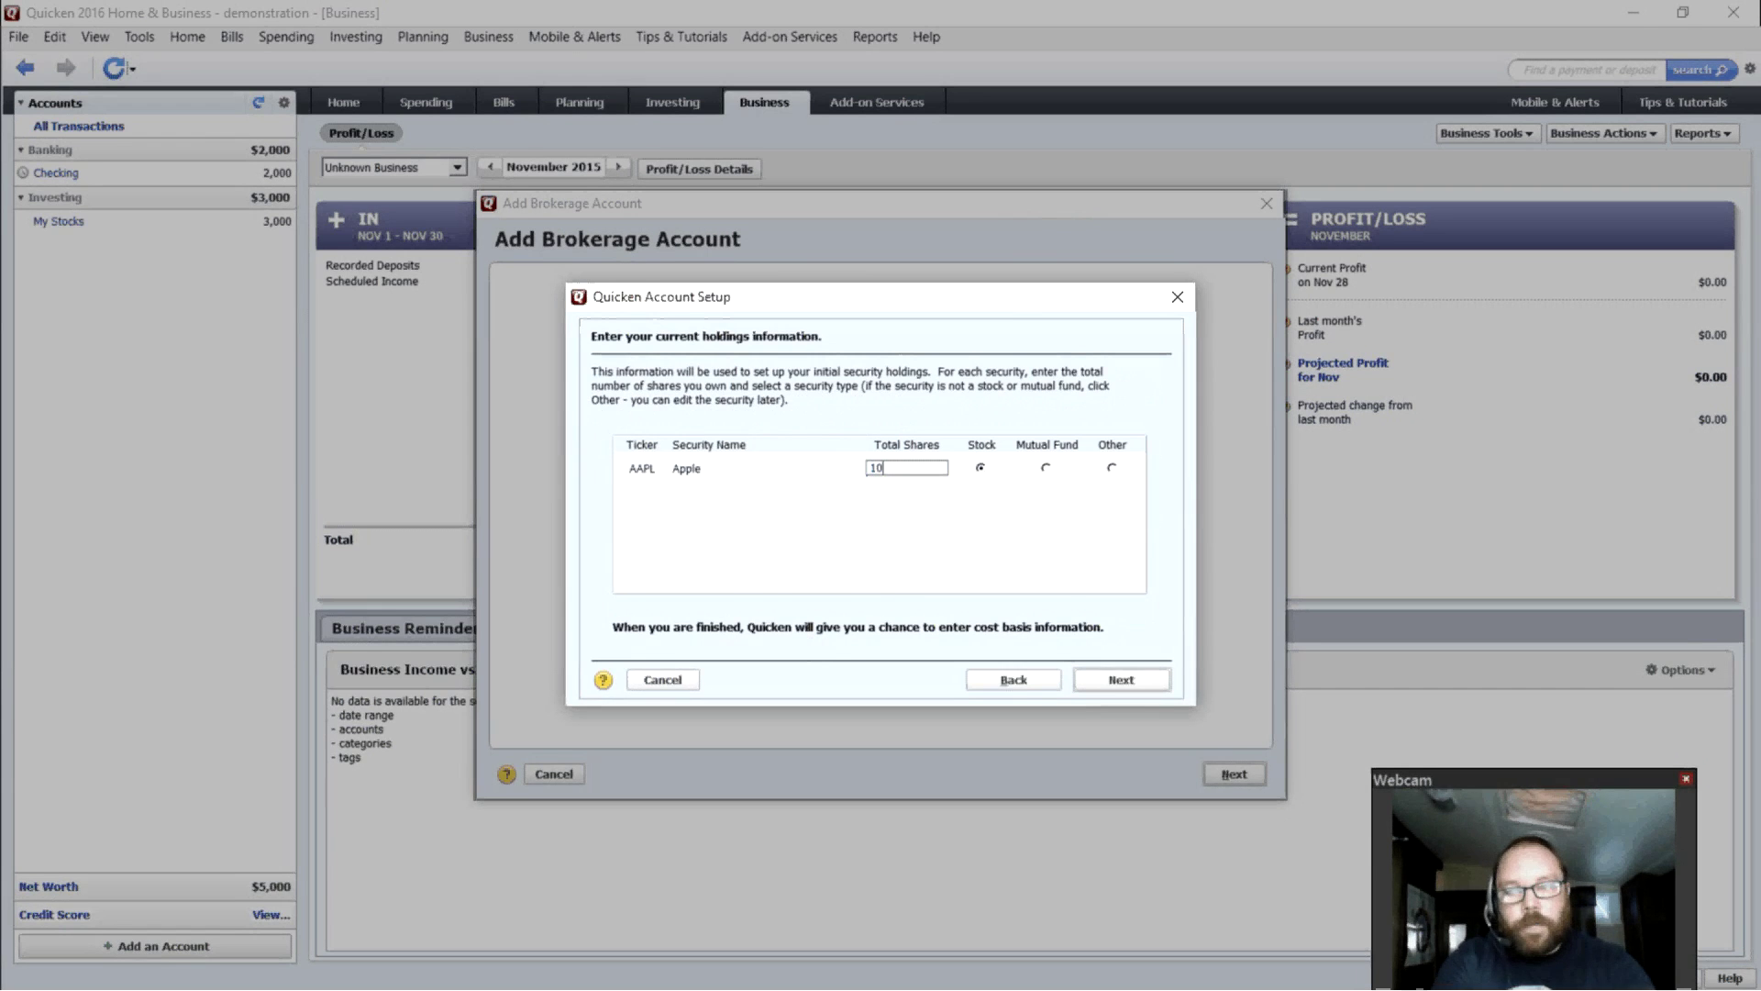
click(1121, 683)
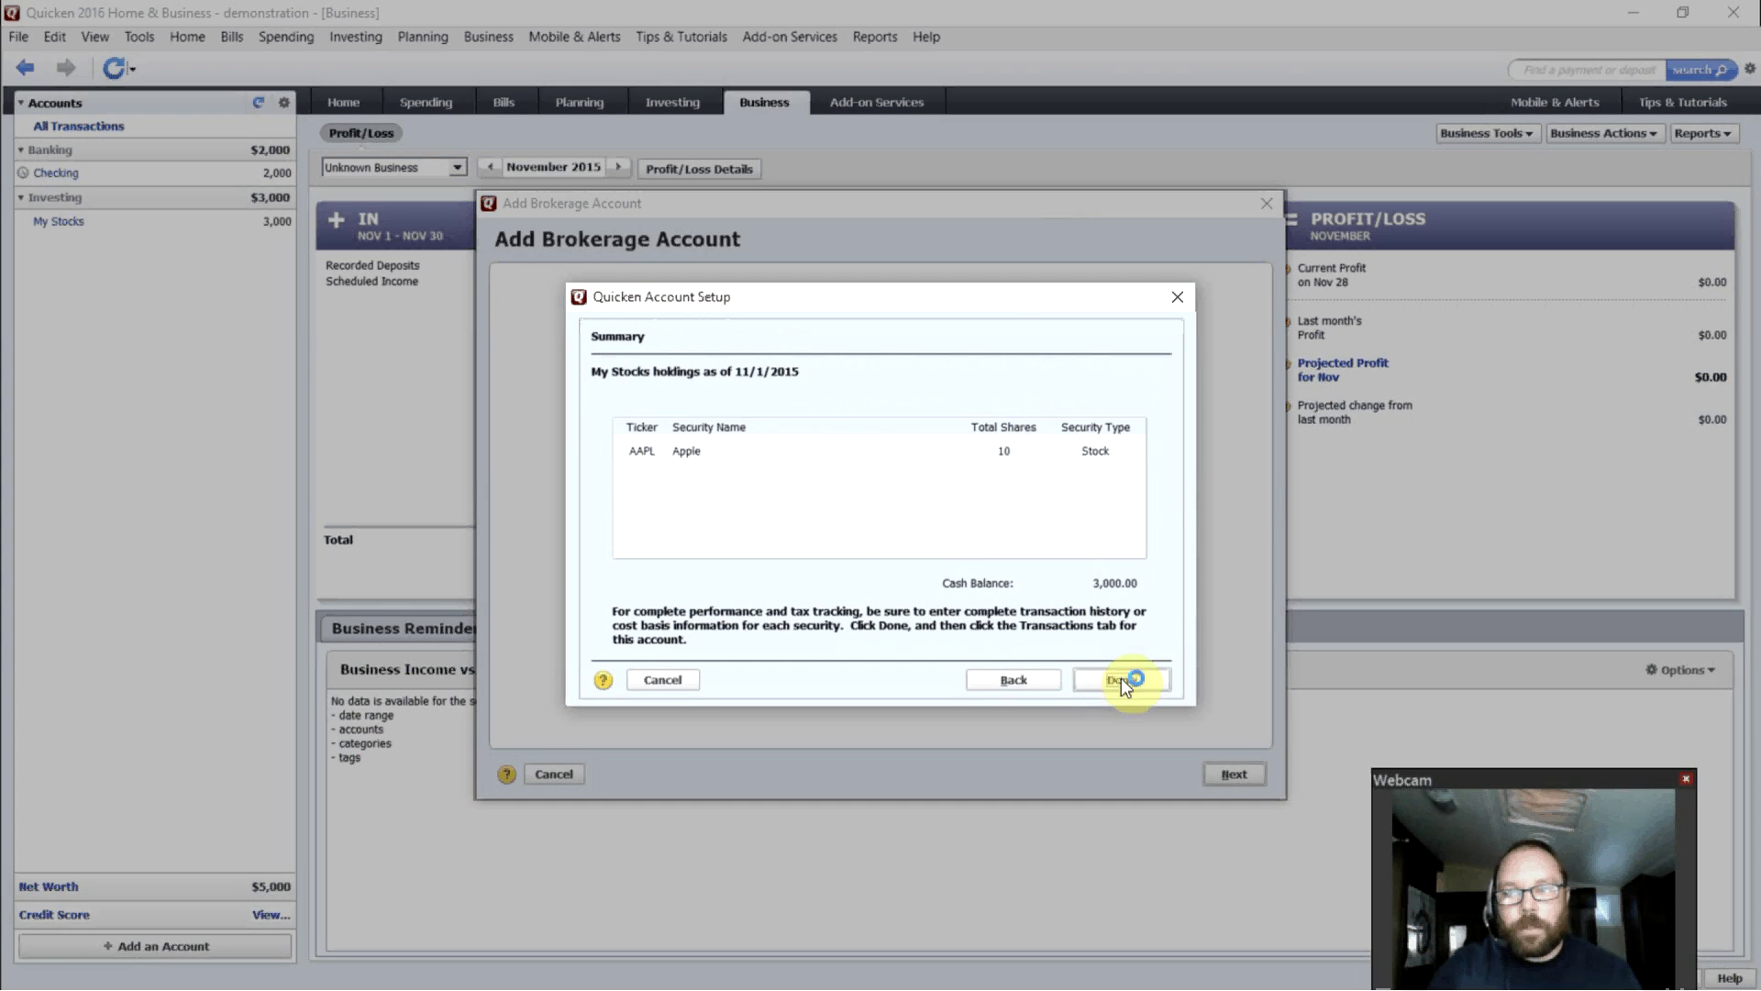
click(1121, 681)
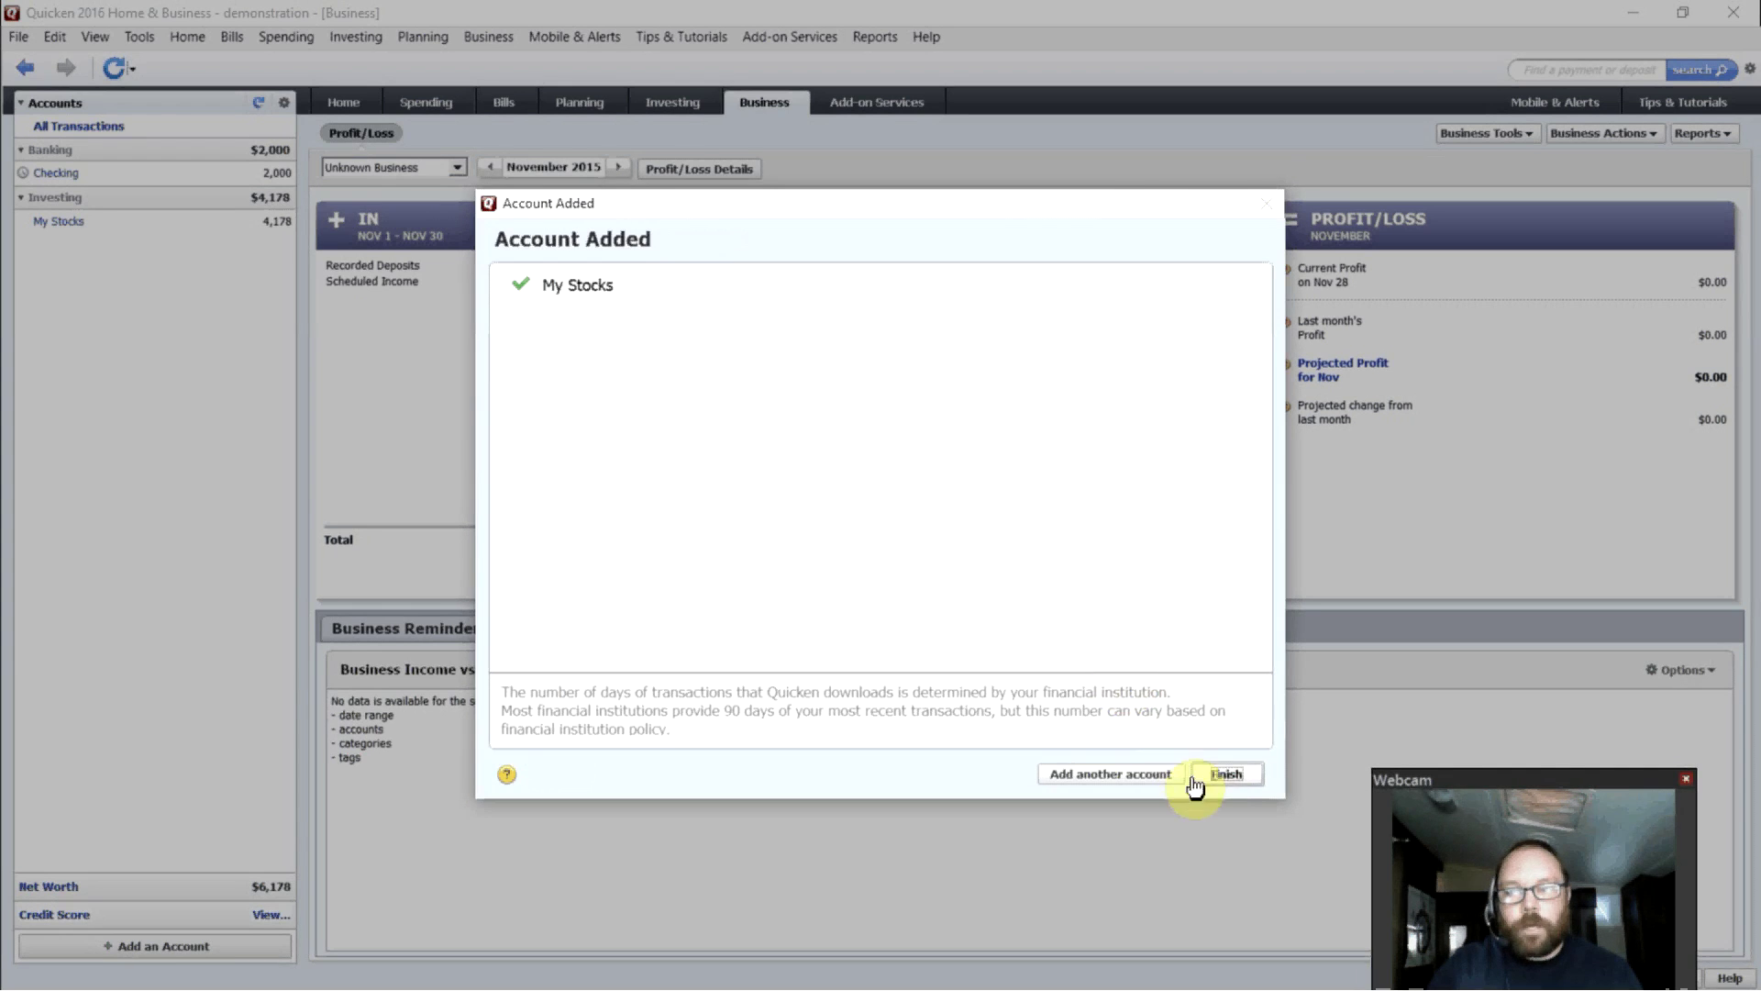
Close the Account Added dialog and view the Investing Portfolio with My Stocks at 4,178.10.
click(1195, 779)
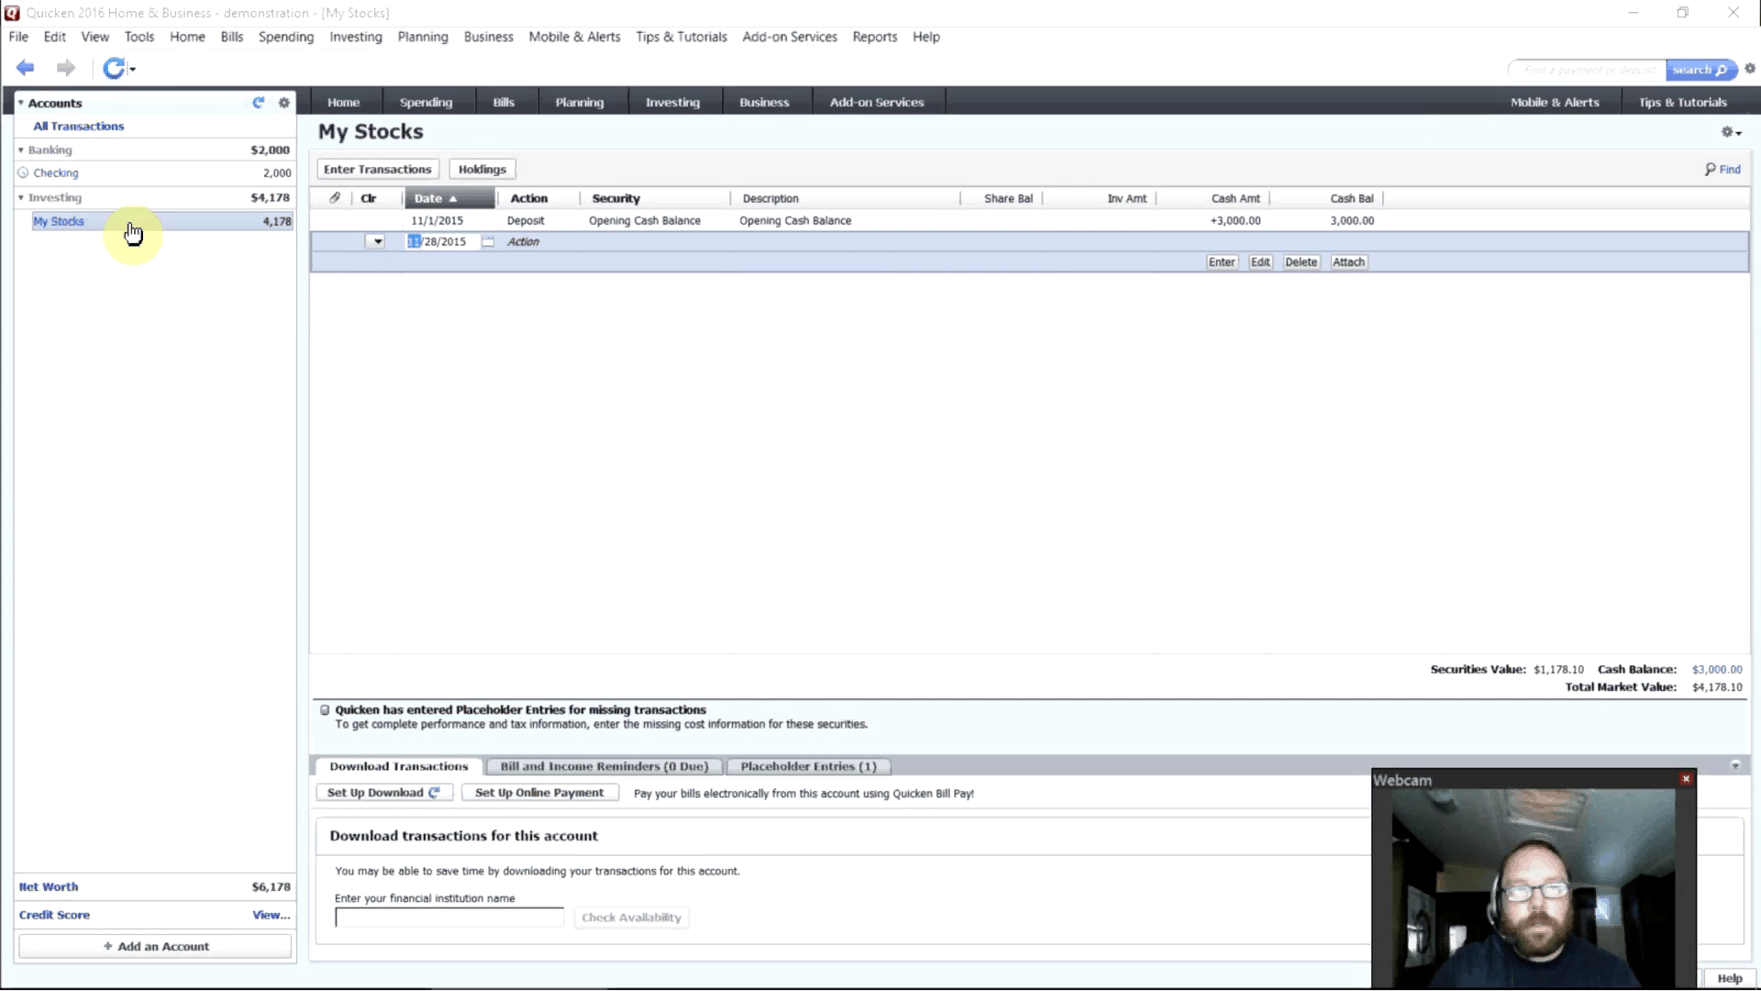
click(674, 105)
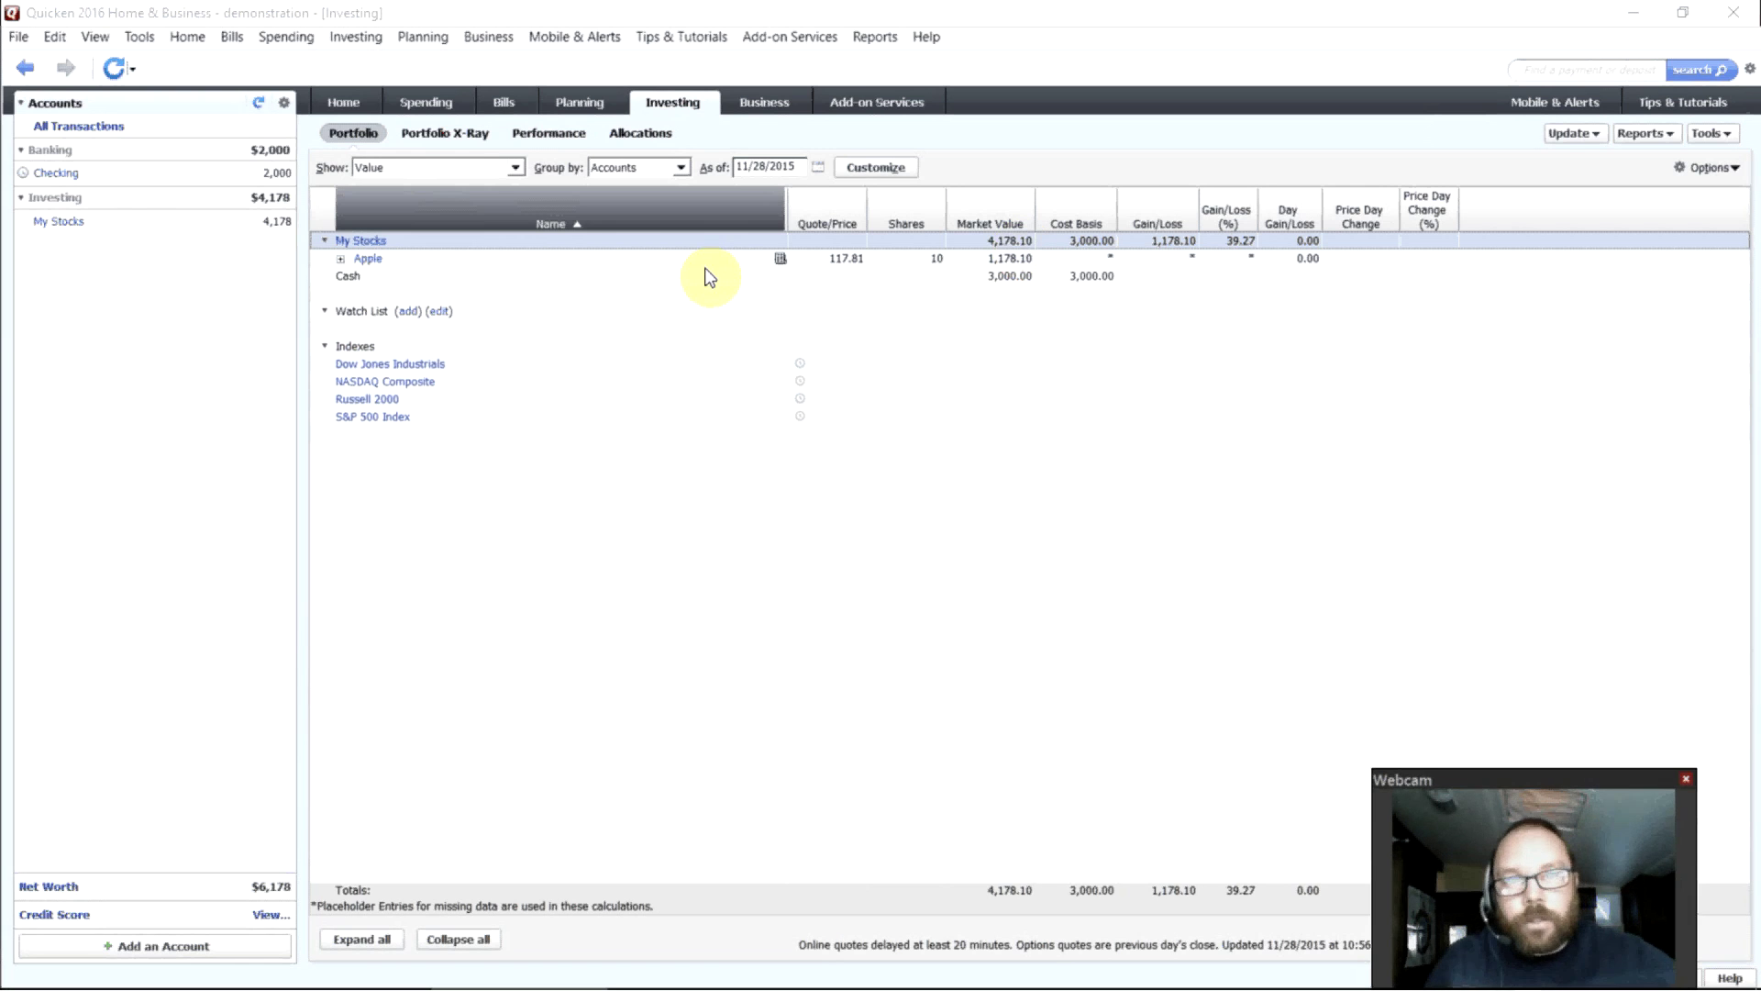
click(457, 135)
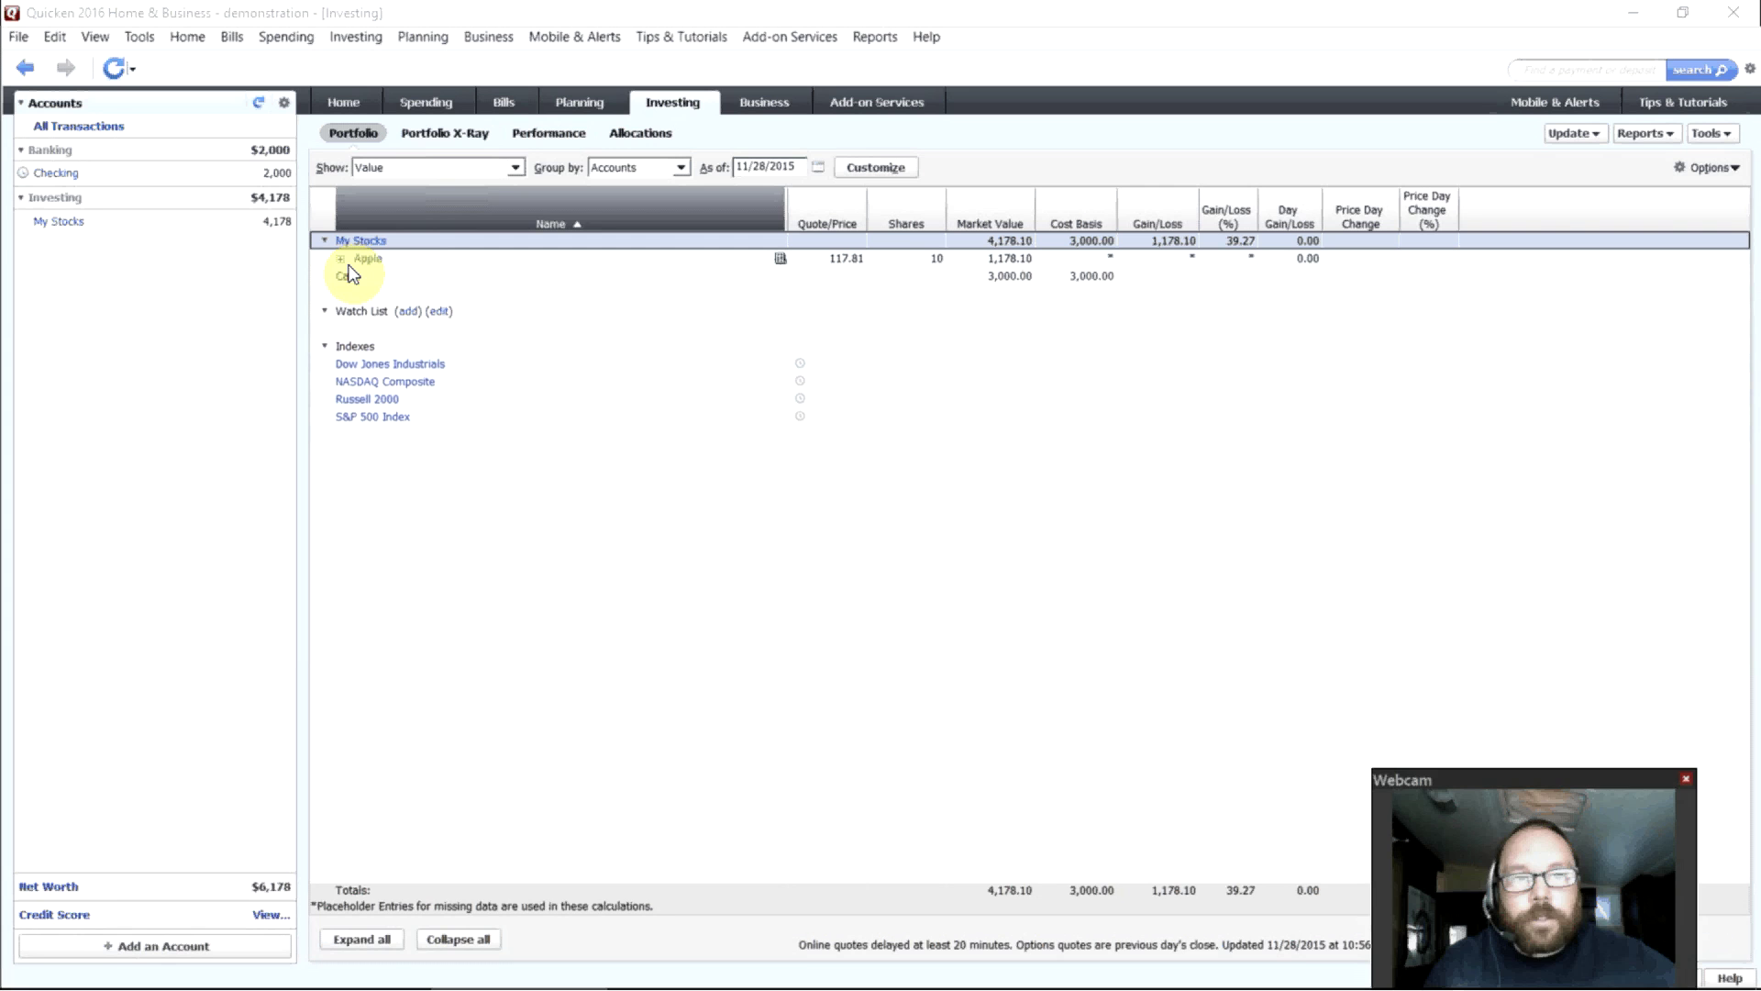
View Portfolio X-Ray, then the Performance charts for 11/2014–11/2015.
click(427, 135)
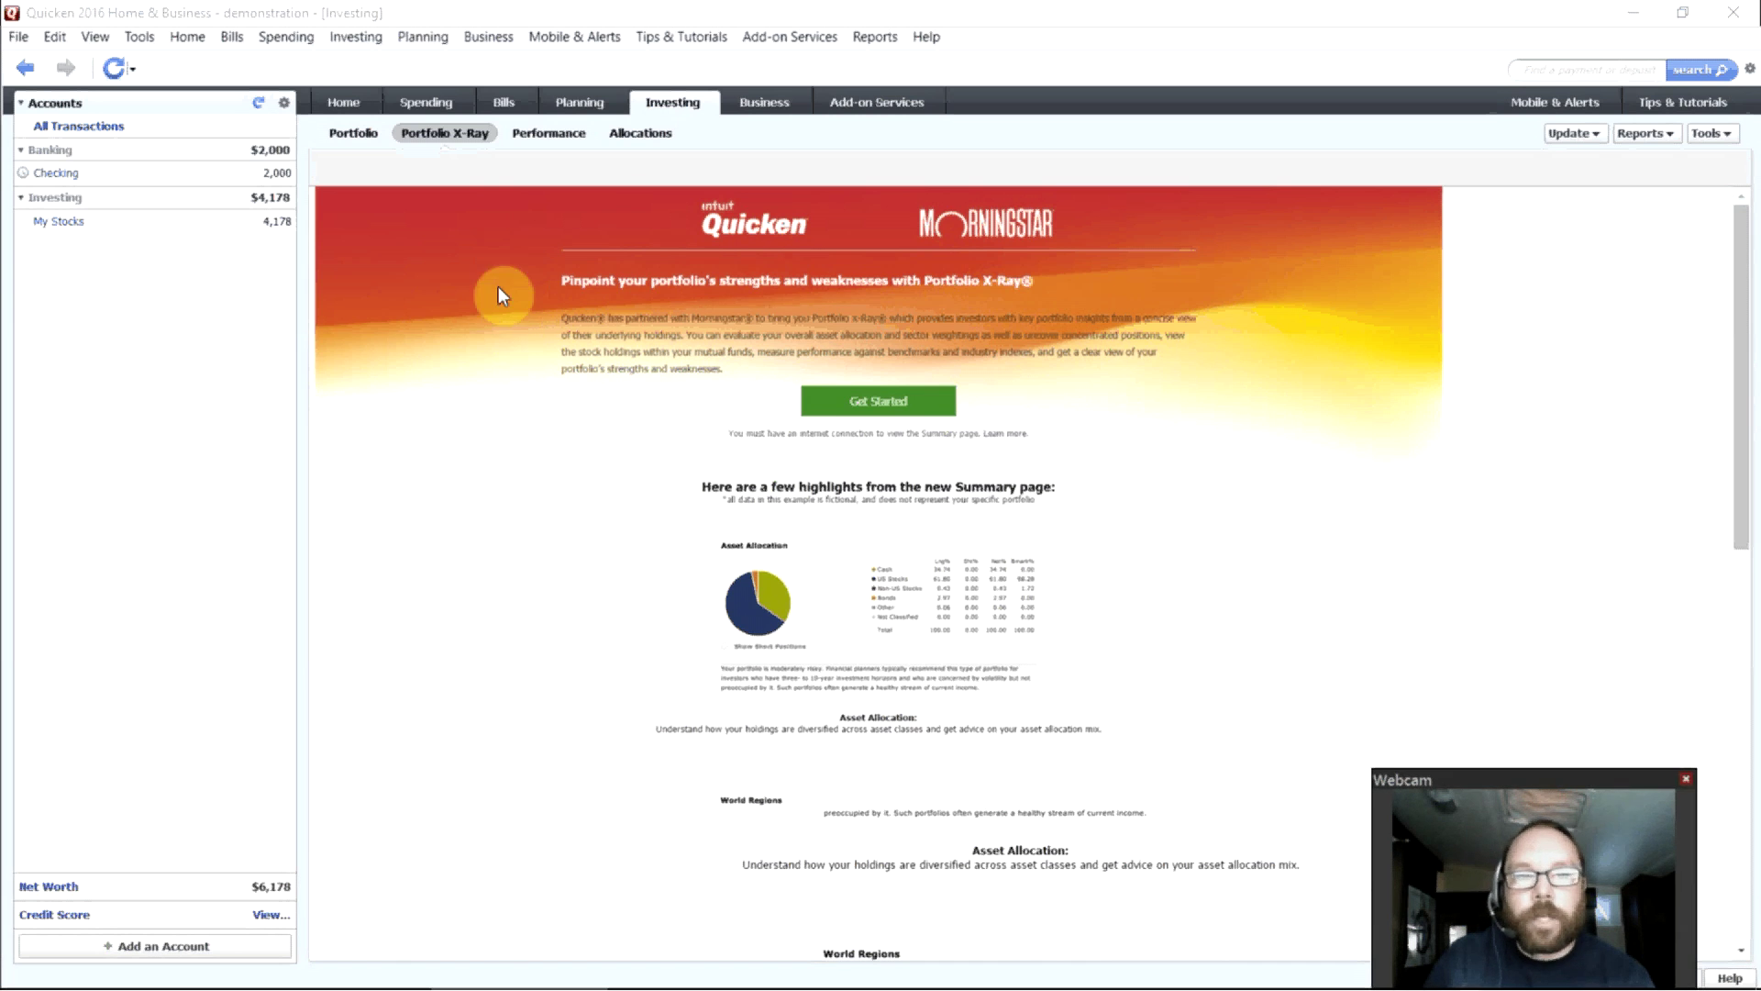
click(555, 134)
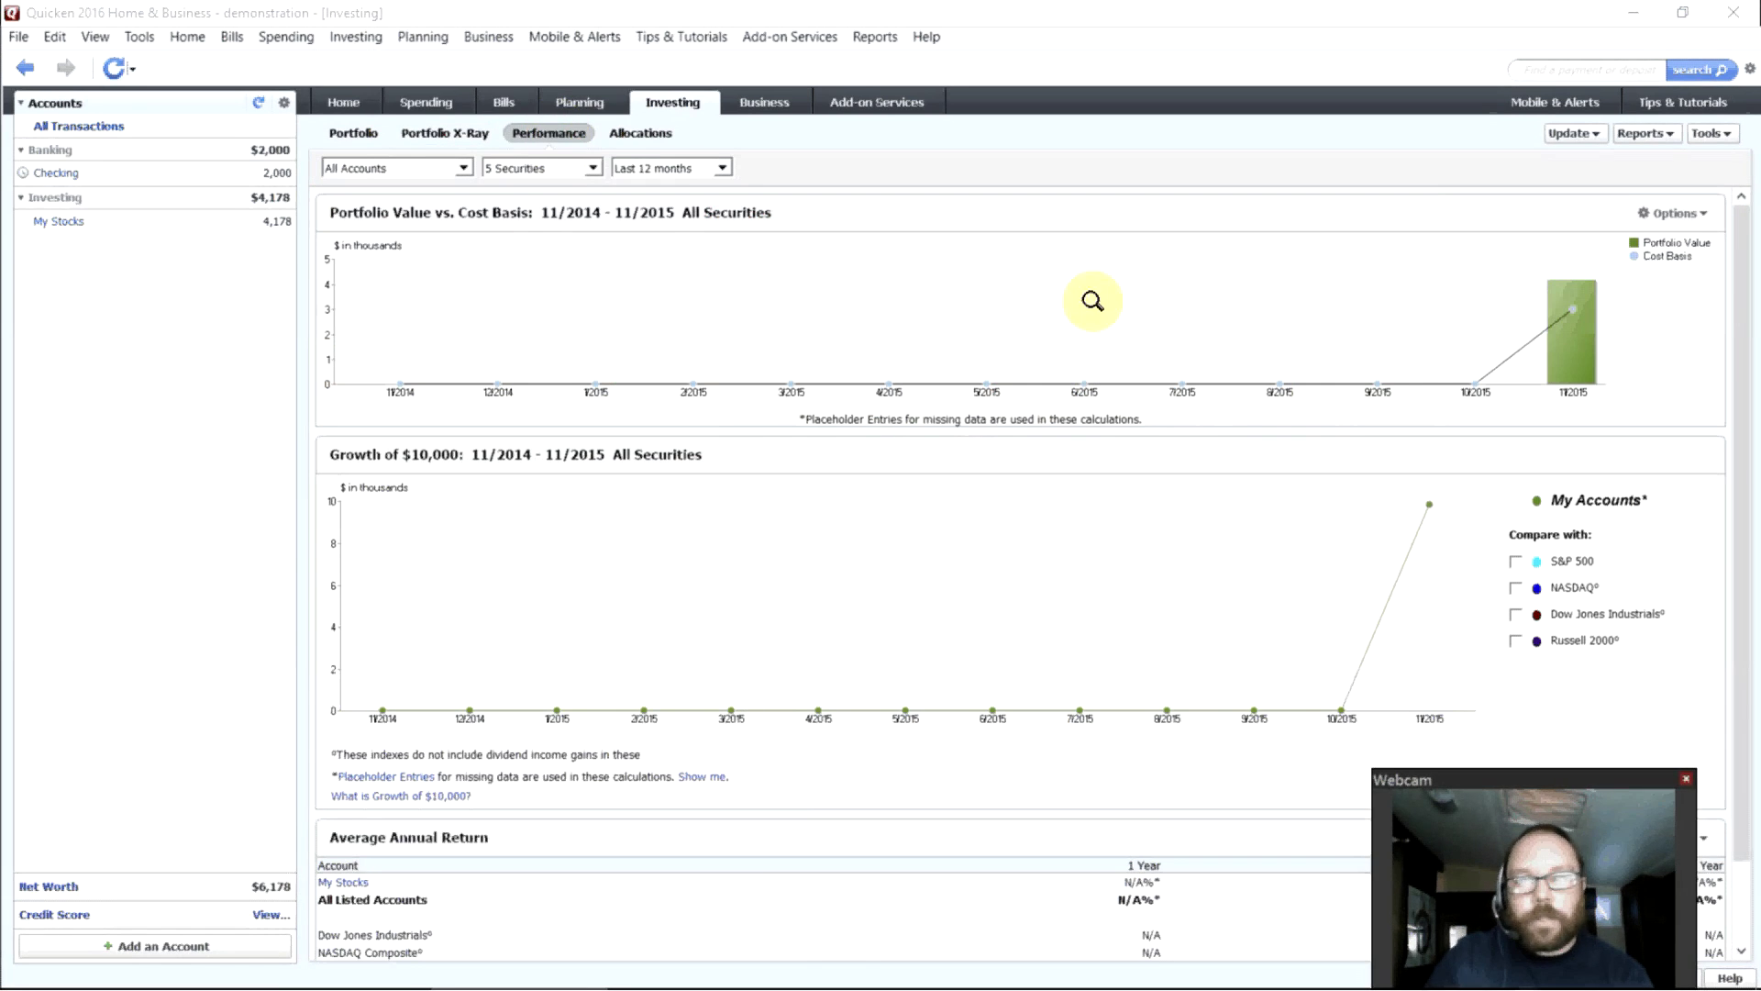
Keep the Last 12 months range and add the S&P 500 comparison, downloading its price history.
click(717, 168)
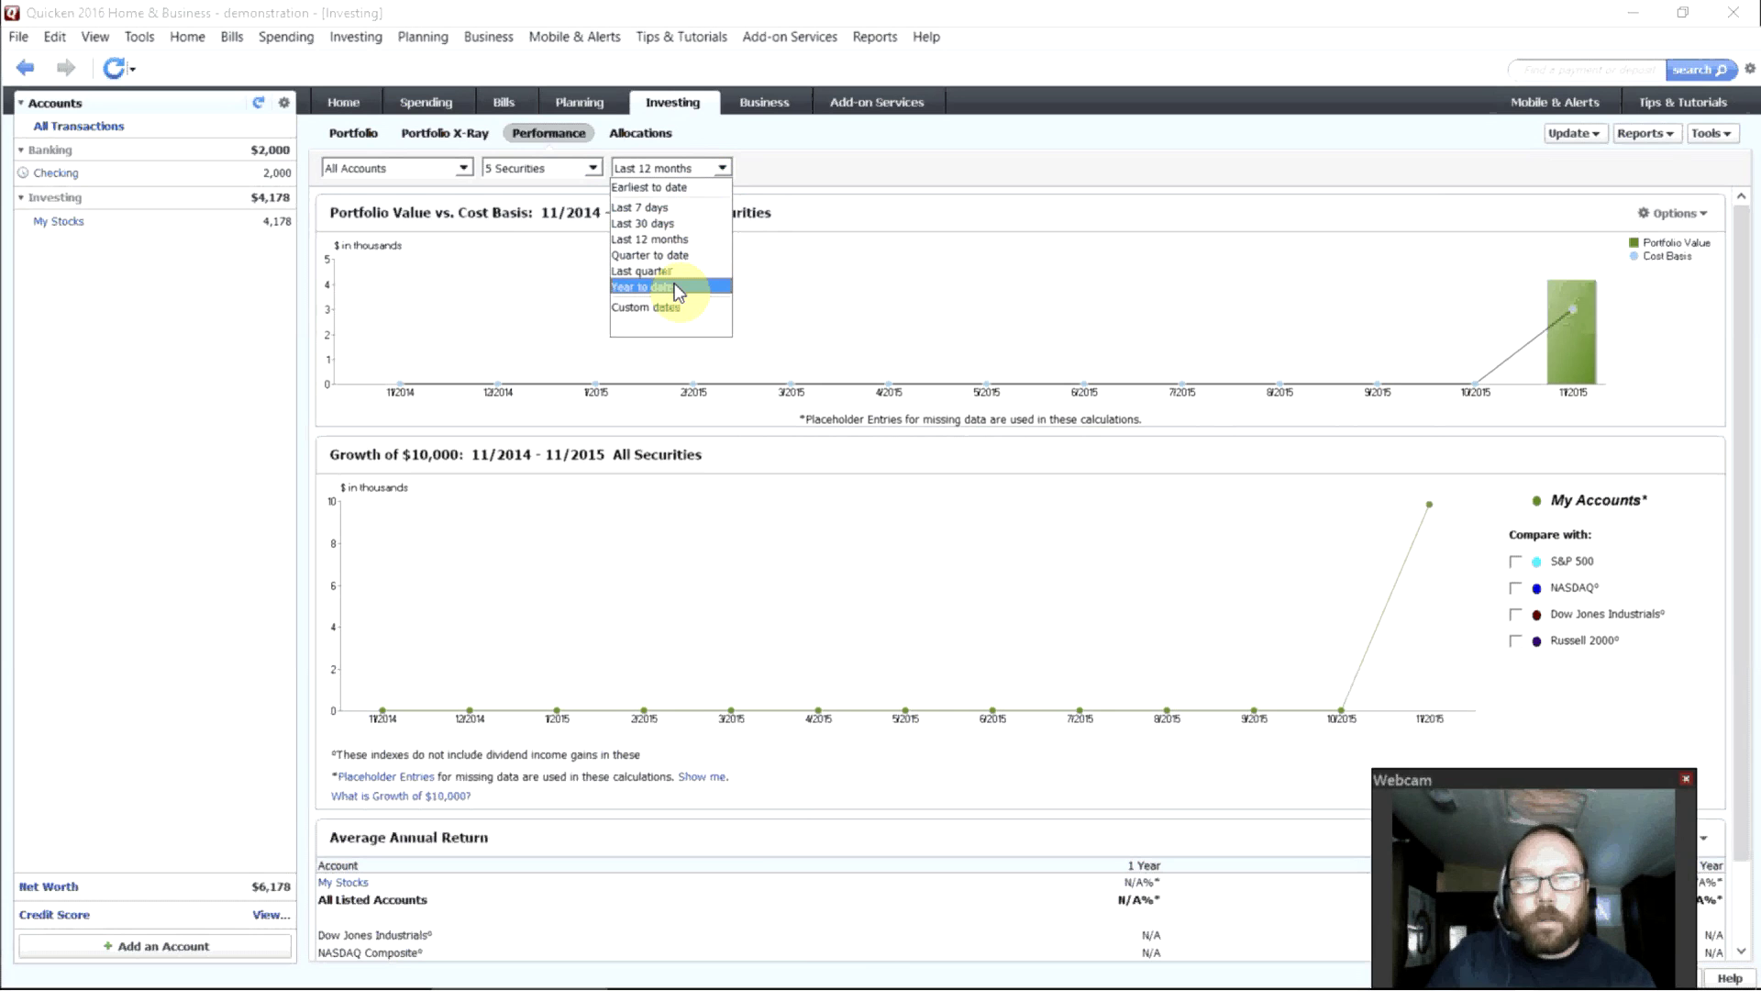
click(824, 189)
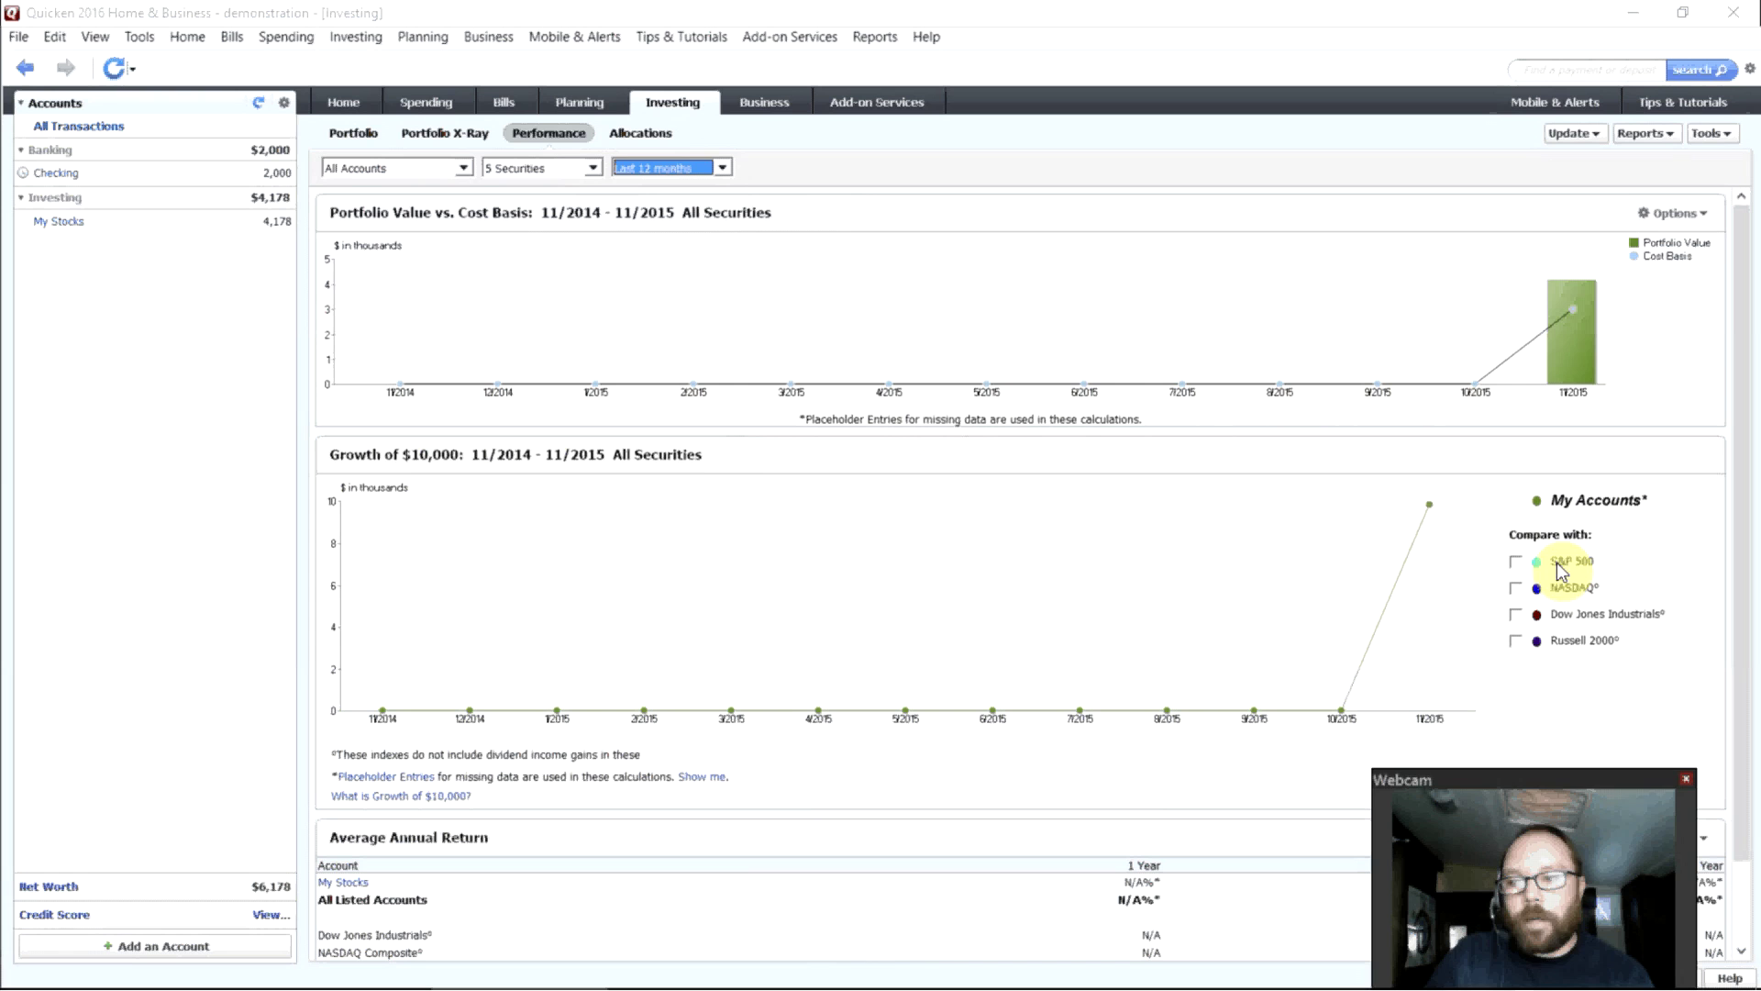
click(1516, 562)
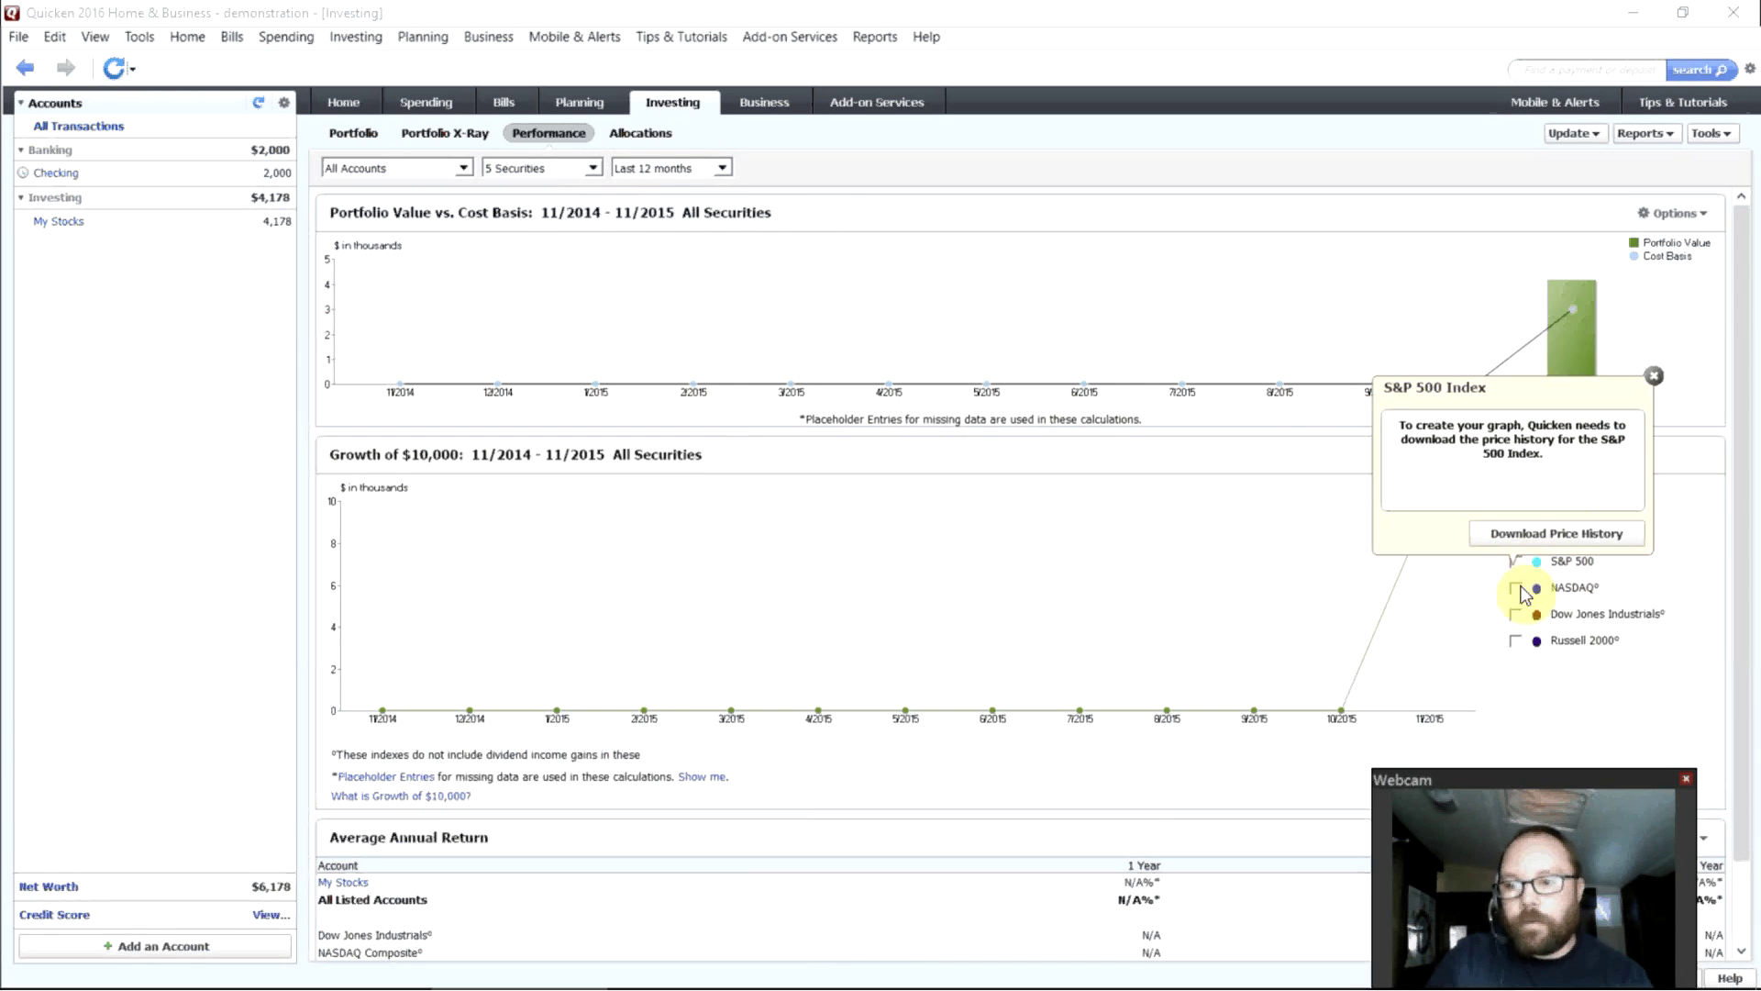
click(1654, 375)
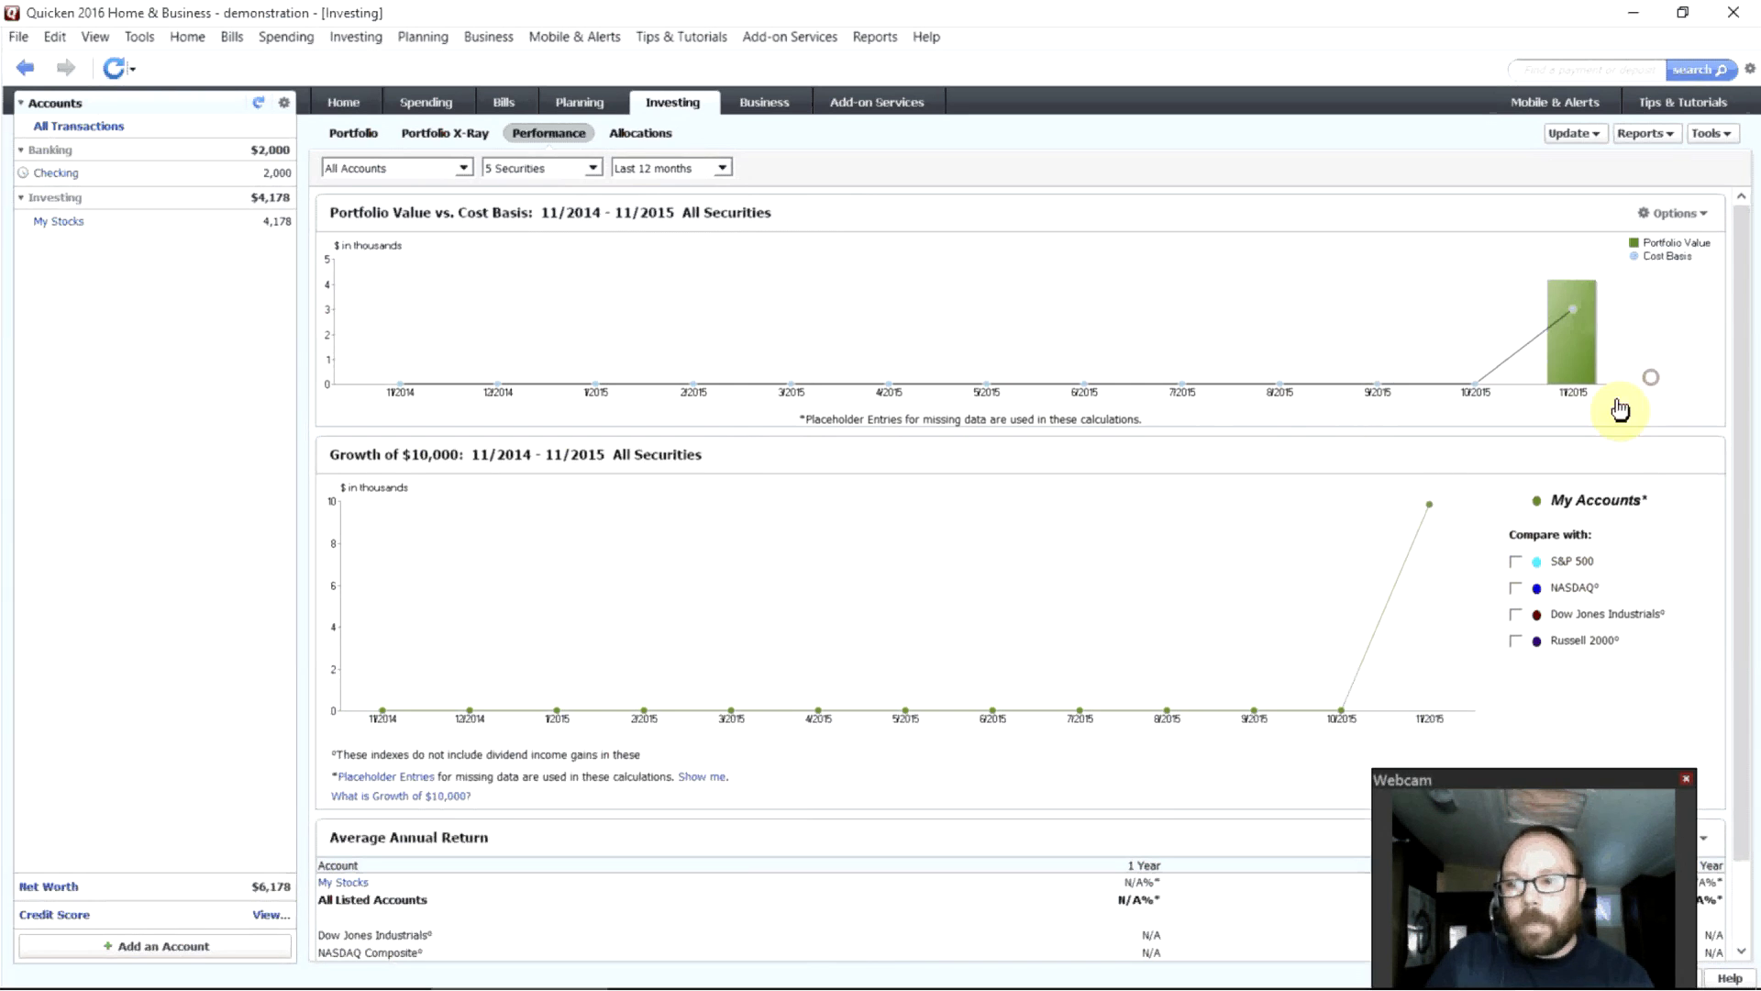
click(1517, 561)
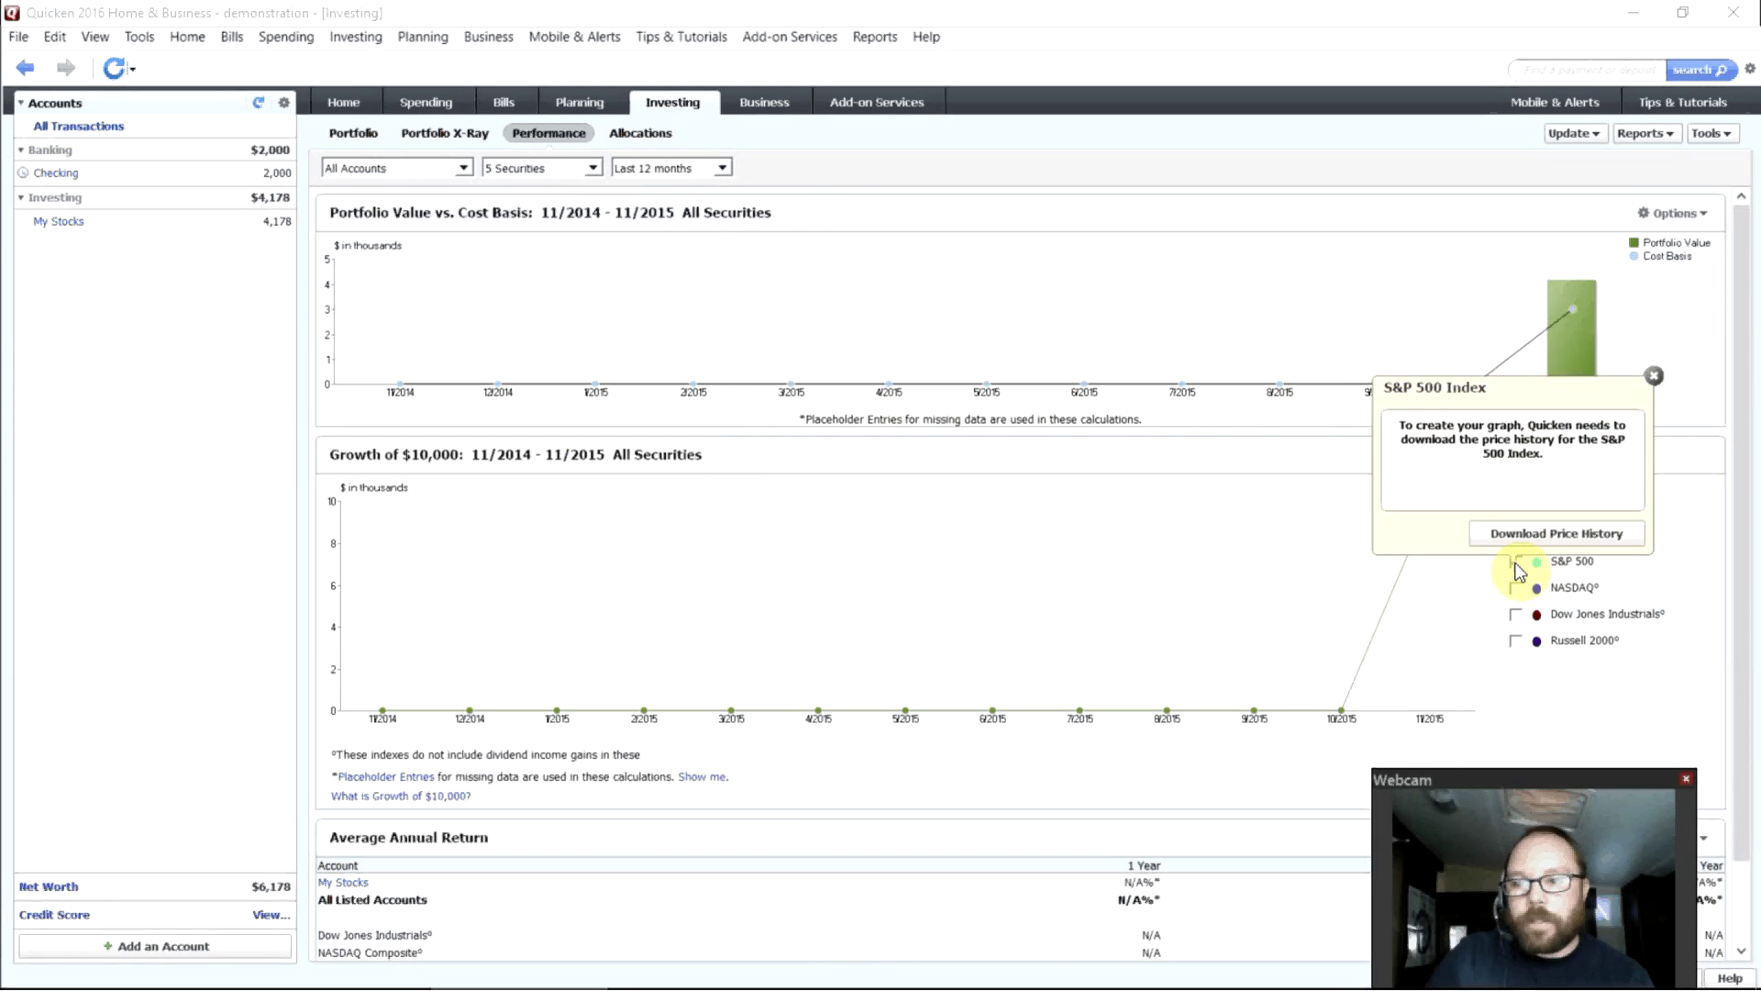
click(1520, 534)
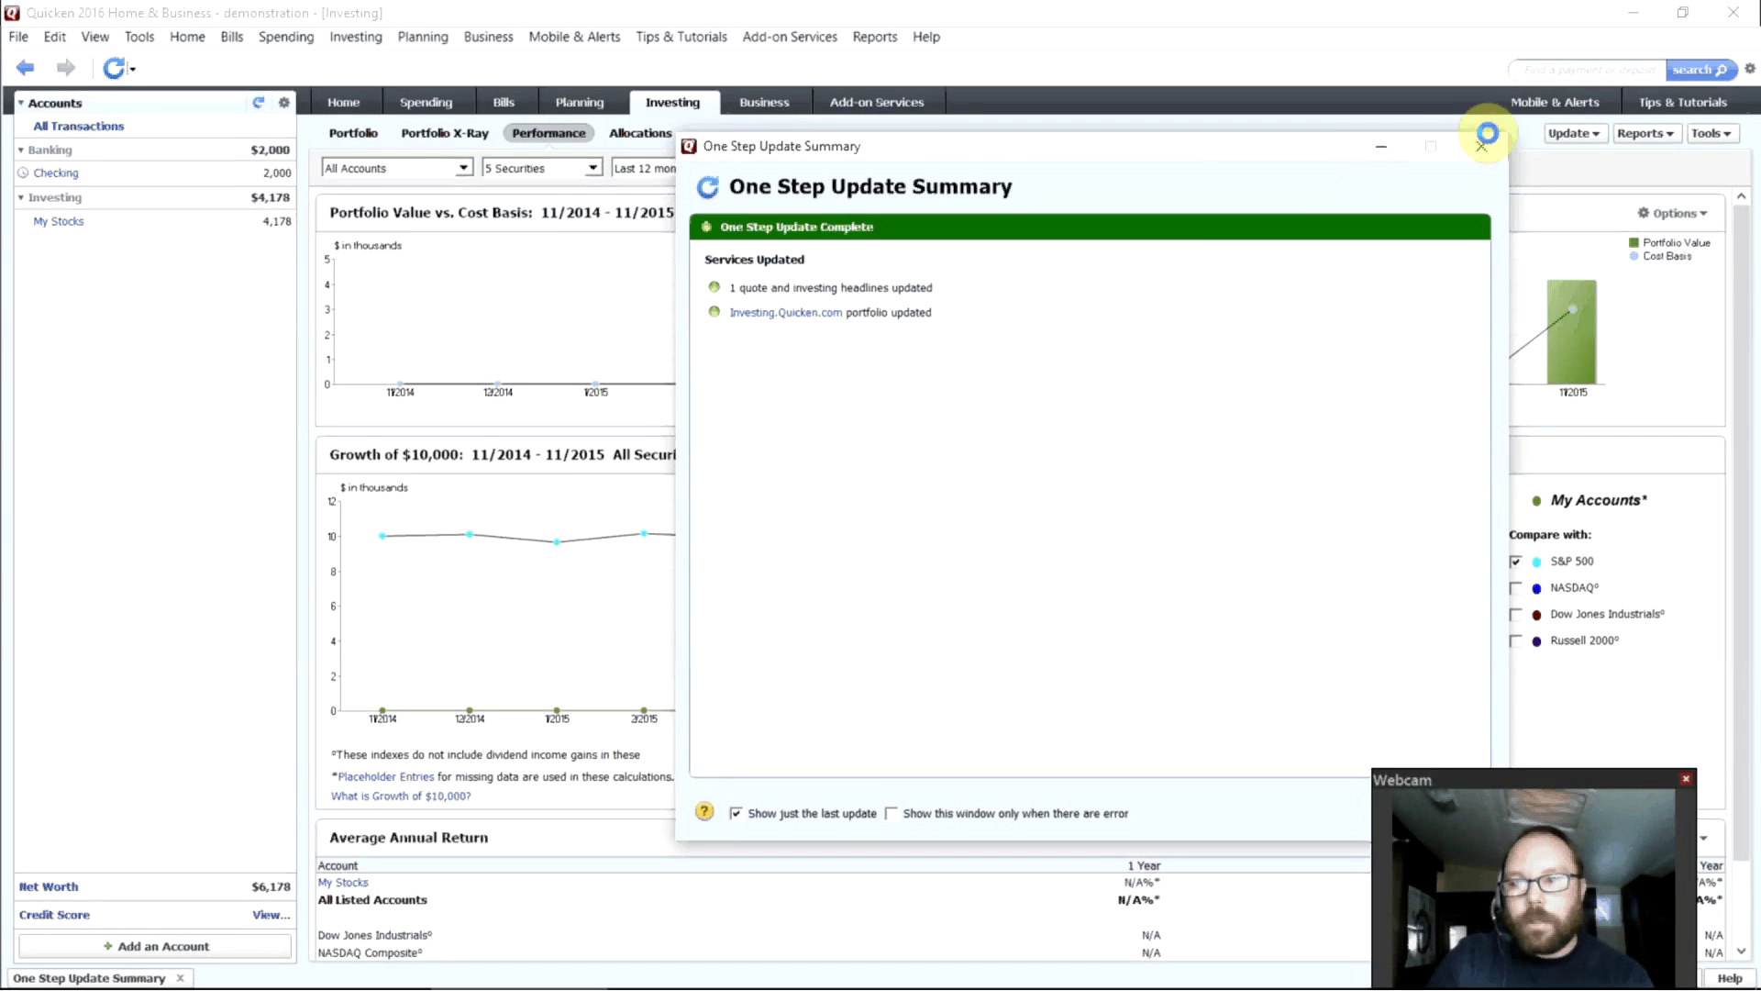
click(1481, 145)
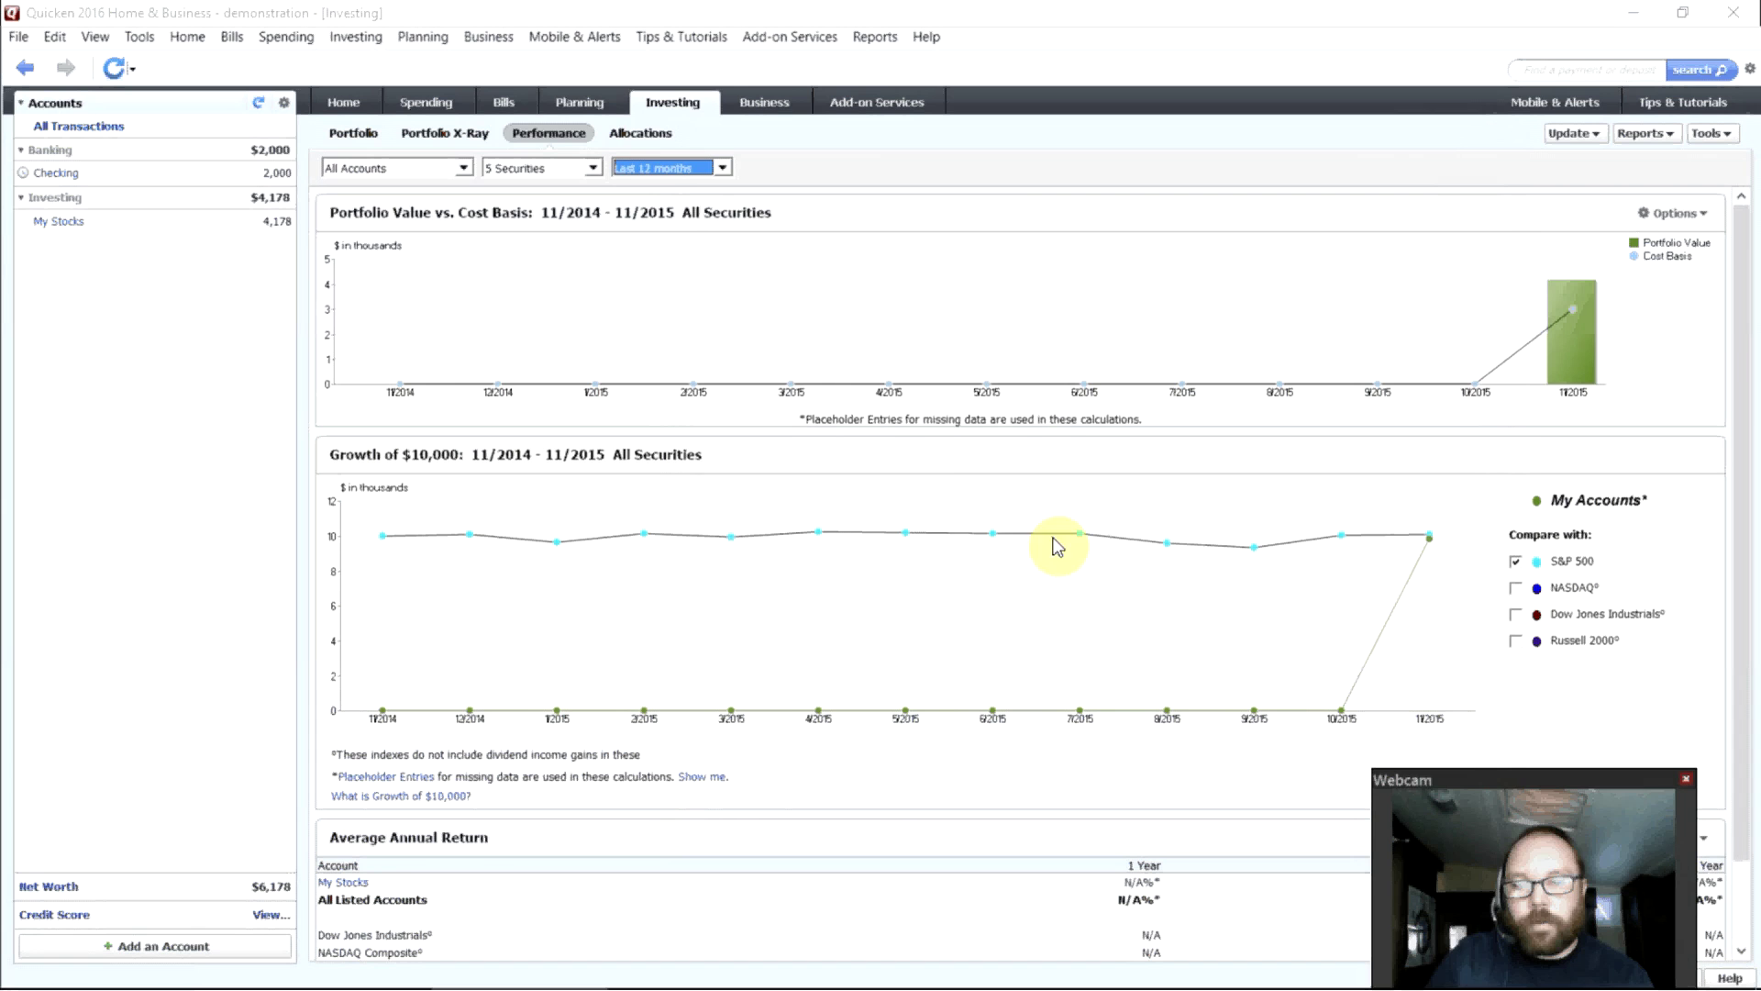
Show the Allocations page: 28.197% Large Cap Stocks and 71.803% Cash, totalling 4,178.10.
click(630, 134)
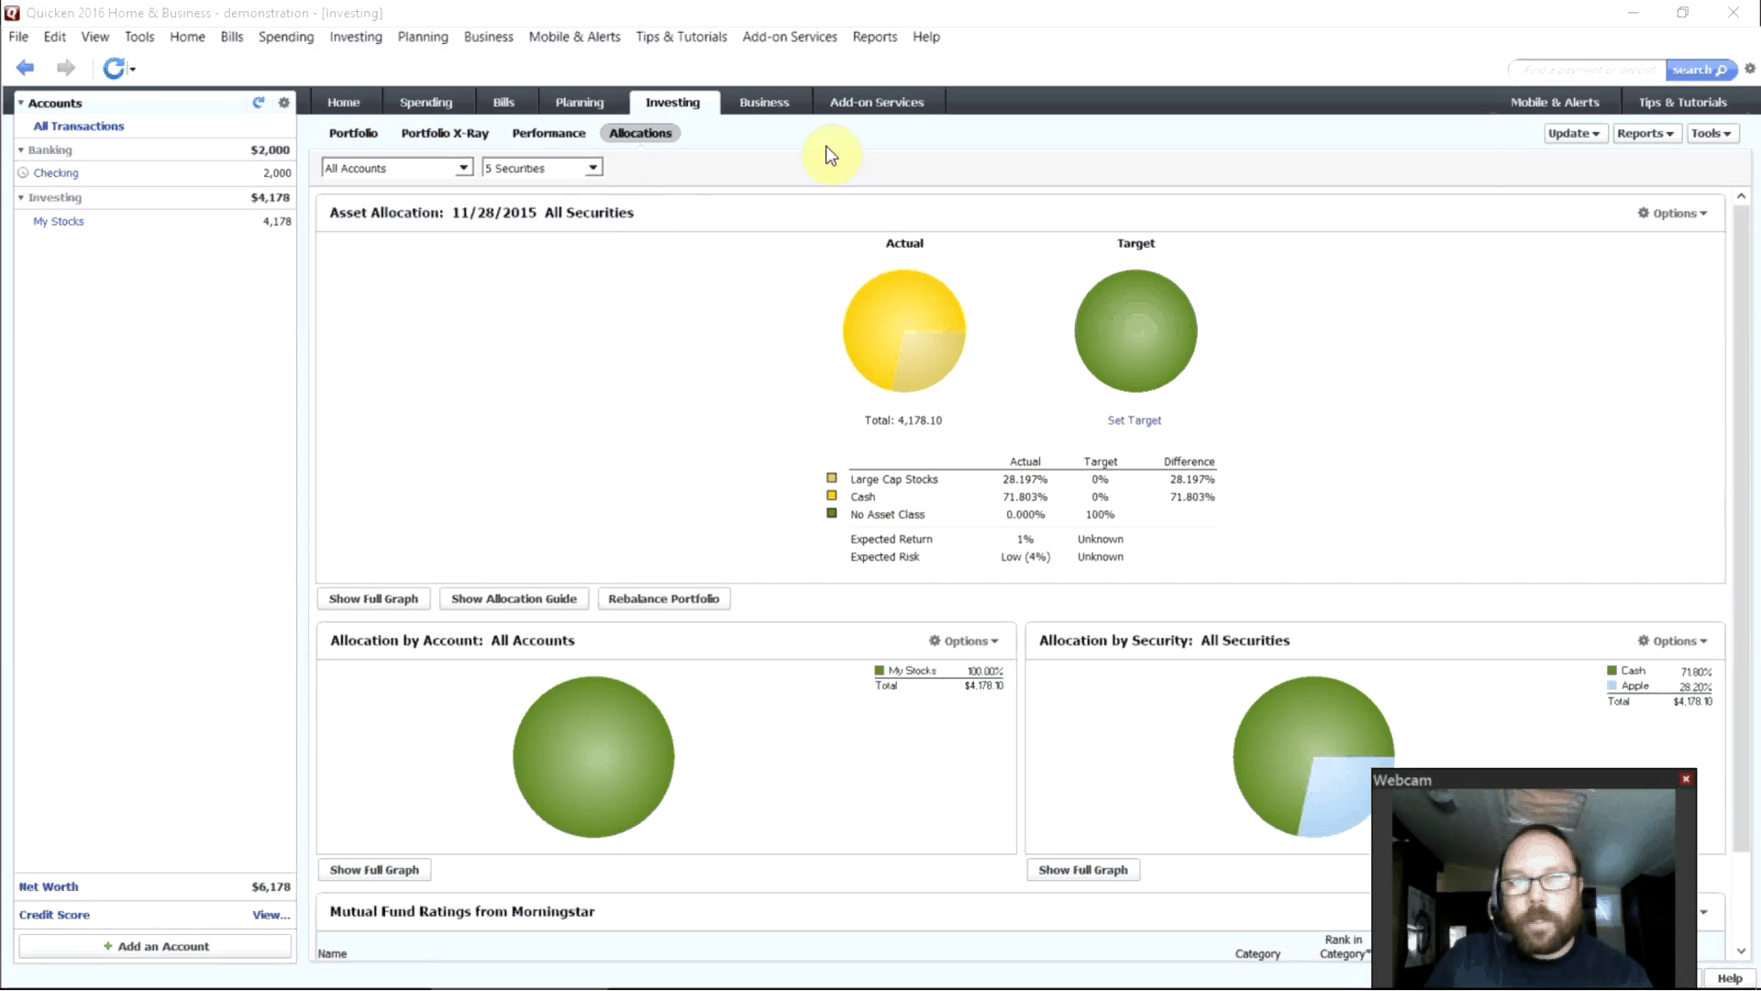
Return to the Home page and scroll slightly to see the Comcast reminder and My First Budget.
click(362, 104)
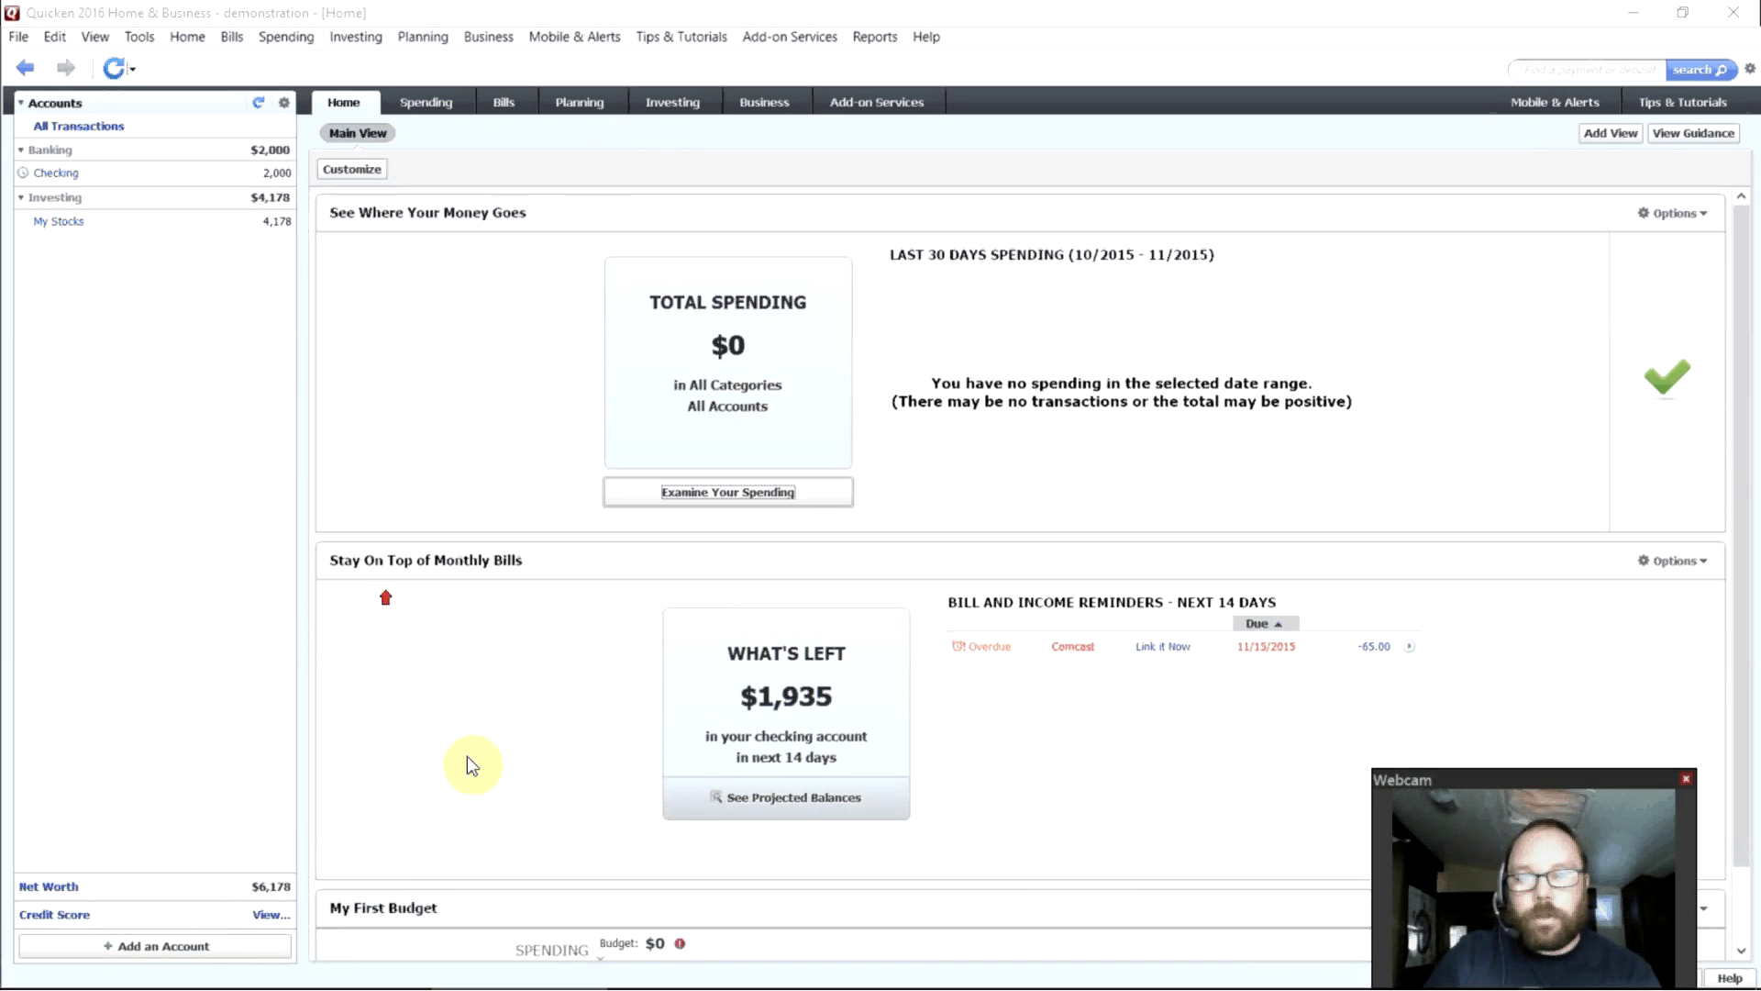
drag(1756, 451, 1746, 405)
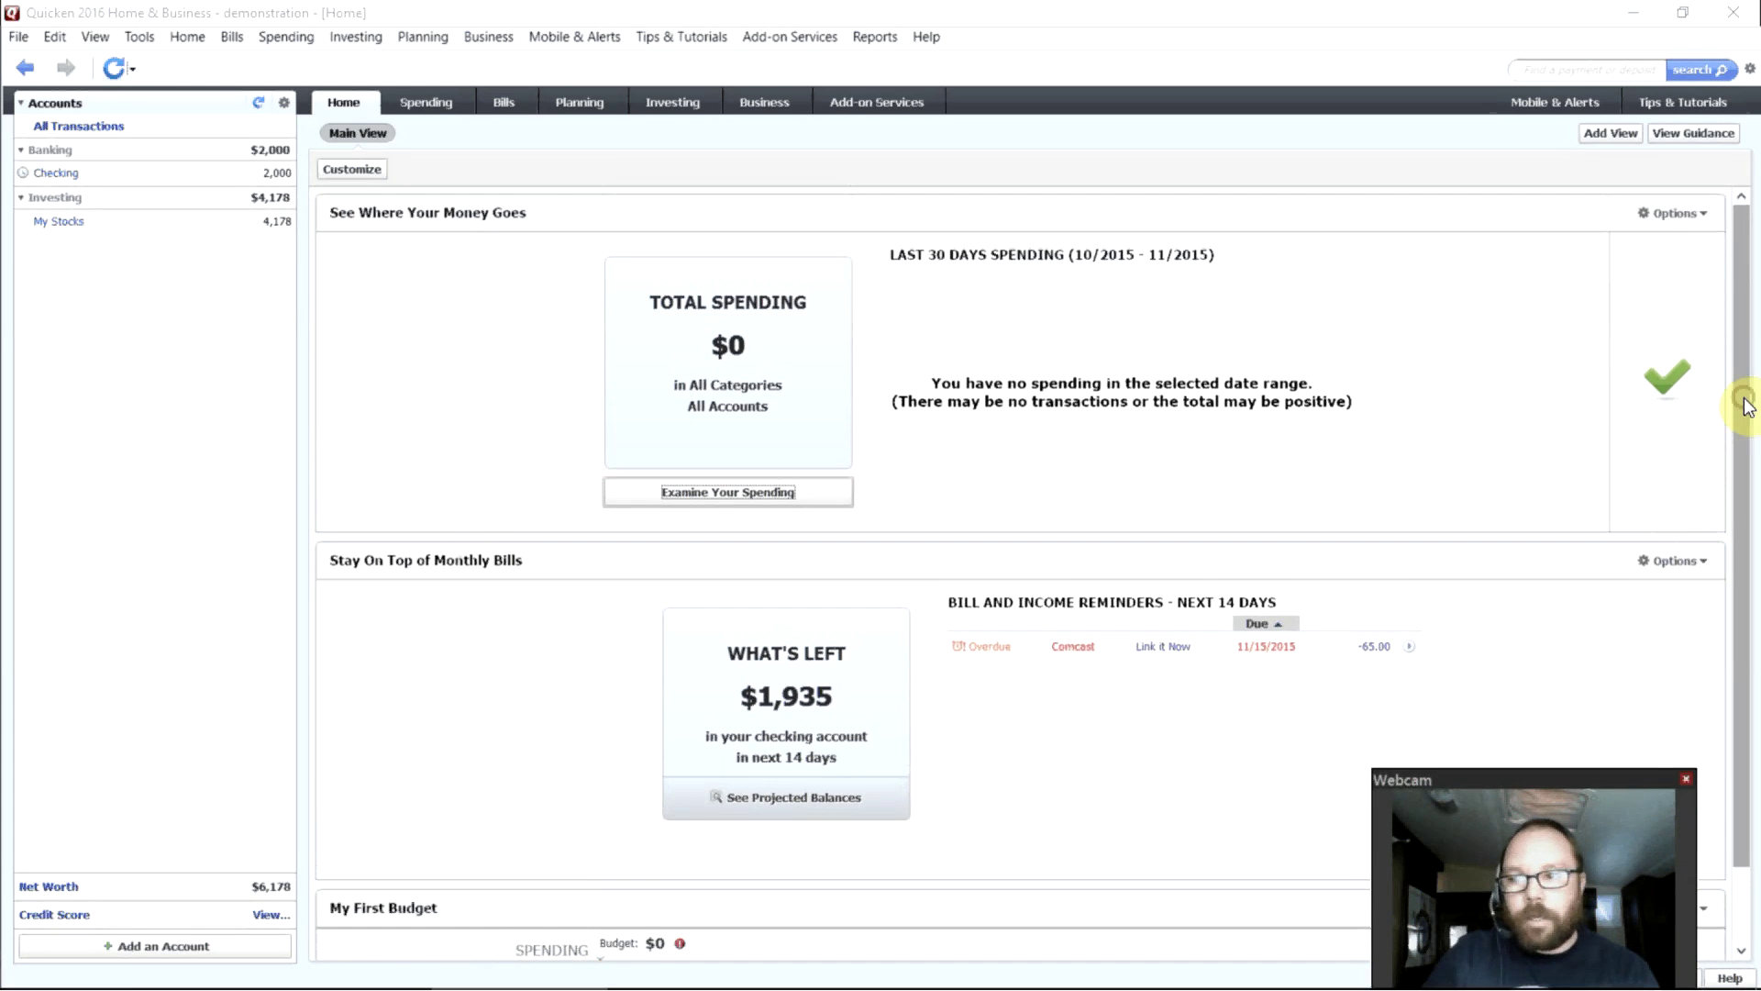